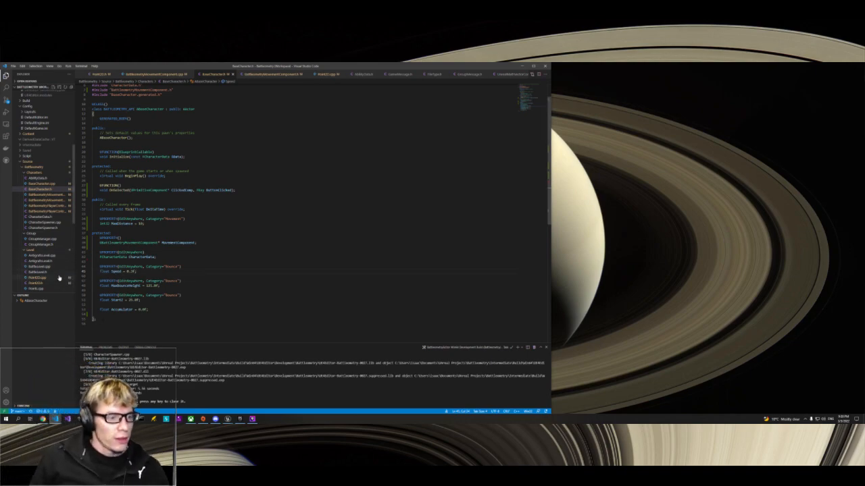
# Step: Open CharacterSpawner.h from the Characters source folder and review the SpawnCharacter and NumCharacters declarations and the Abilities and Characters arrays
pyautogui.scroll(-2, 59, 275)
pyautogui.scroll(-2, 59, 277)
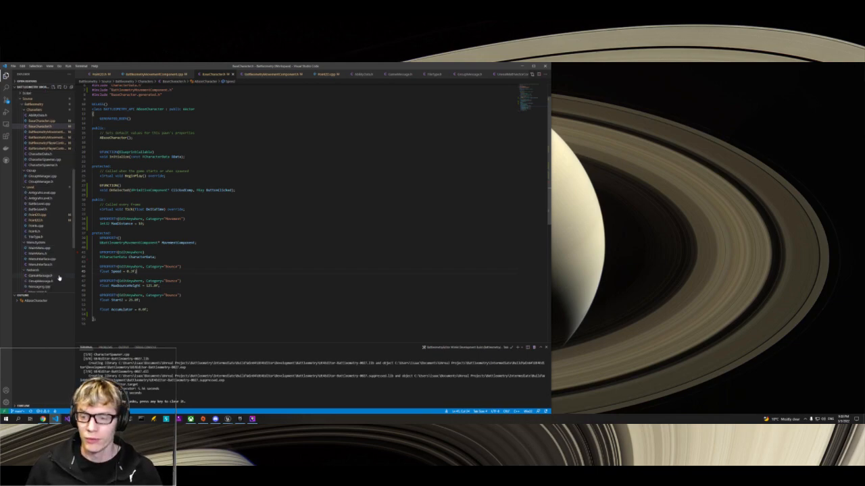
pyautogui.scroll(-4, 45, 230)
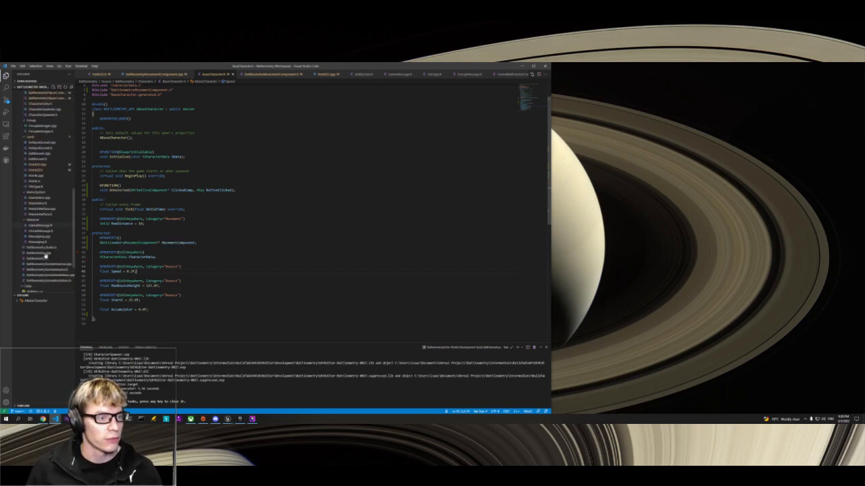
pyautogui.scroll(7, 45, 264)
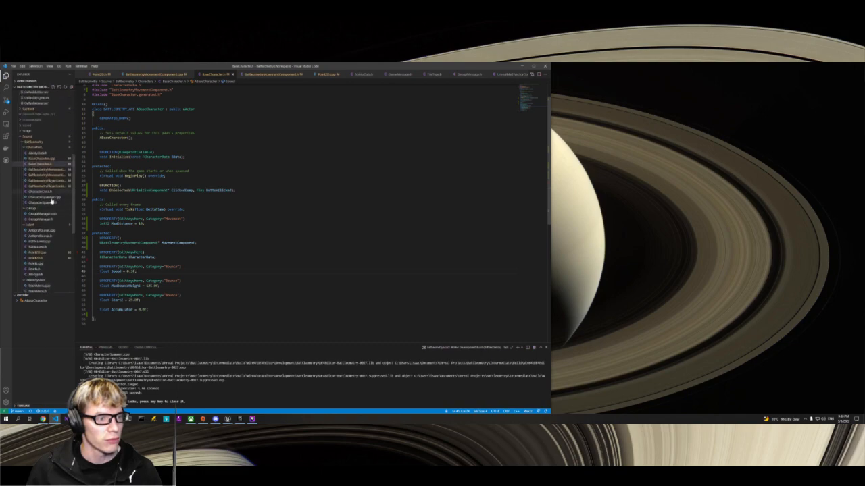
pyautogui.click(43, 202)
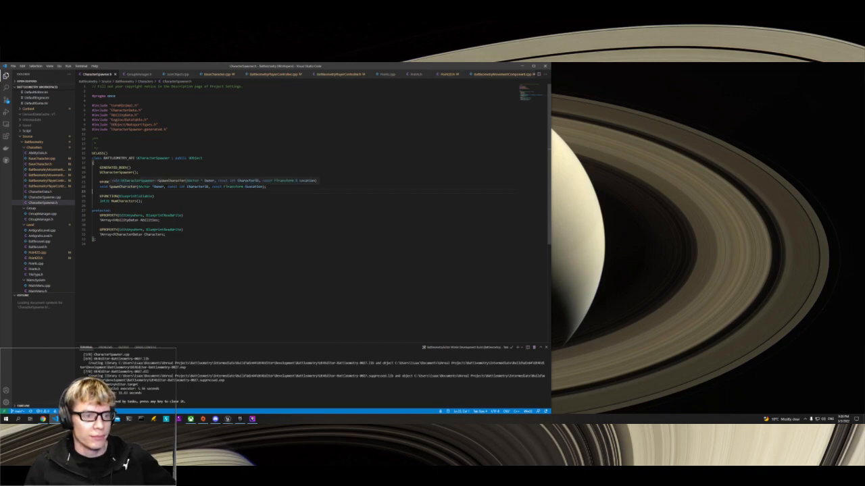
pyautogui.doubleClick(127, 186)
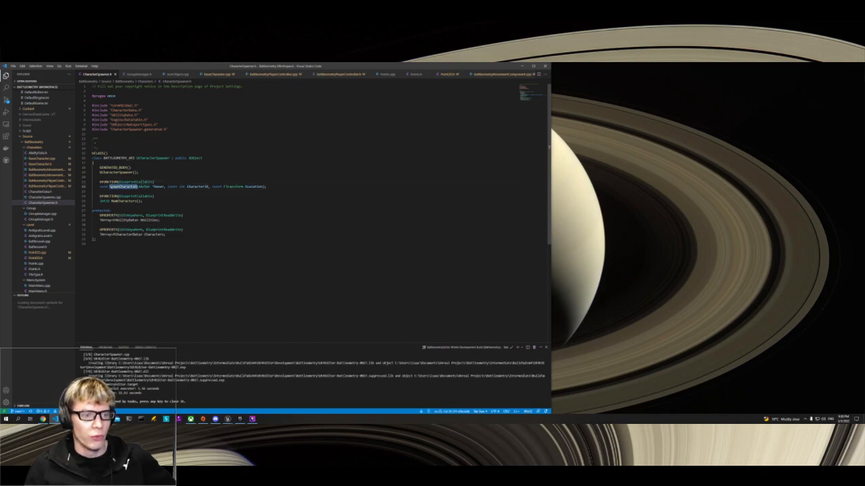
pyautogui.click(140, 192)
pyautogui.doubleClick(125, 201)
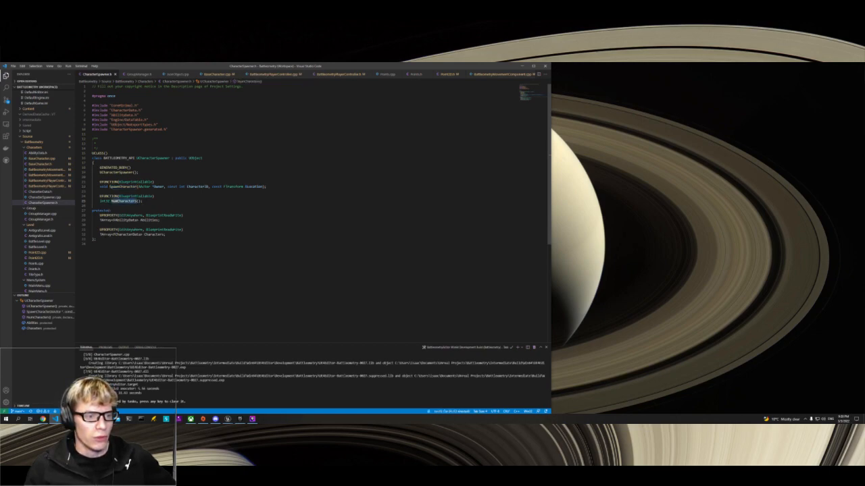
pyautogui.click(166, 235)
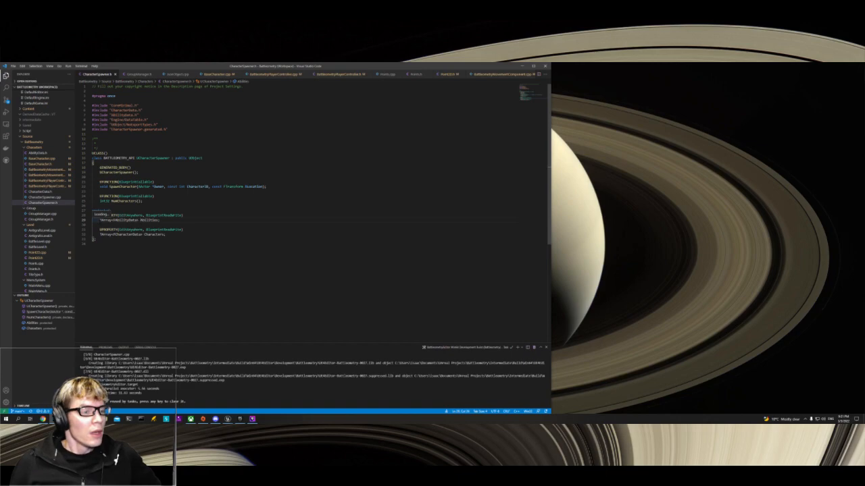
# Step: Open CharacterSpawner.cpp and examine how the constructor finds the DT_Abilities and DT_Characters data tables
pyautogui.click(42, 197)
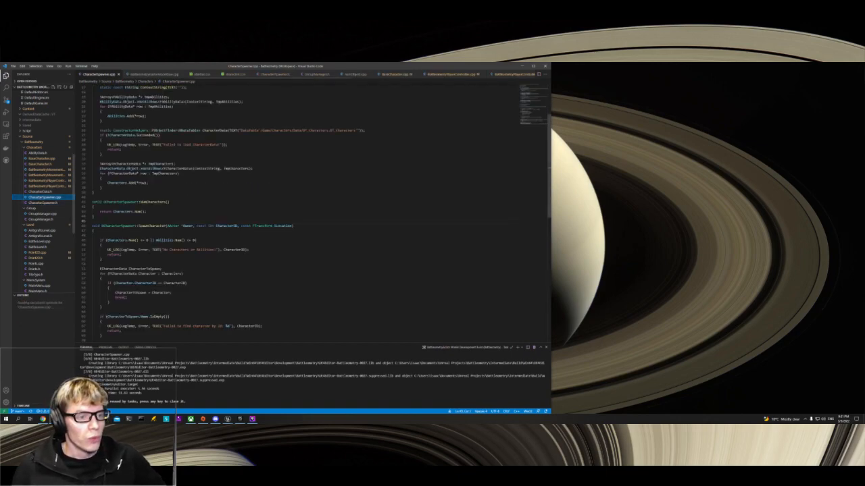
pyautogui.scroll(5, 316, 215)
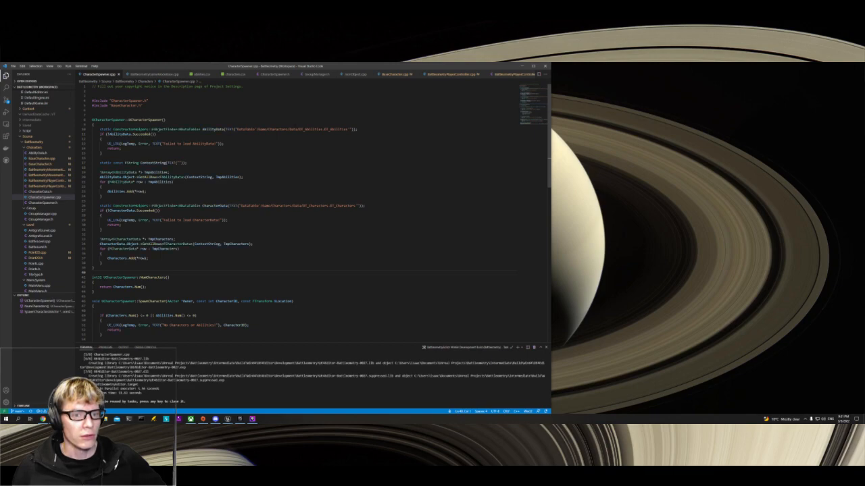
pyautogui.doubleClick(312, 129)
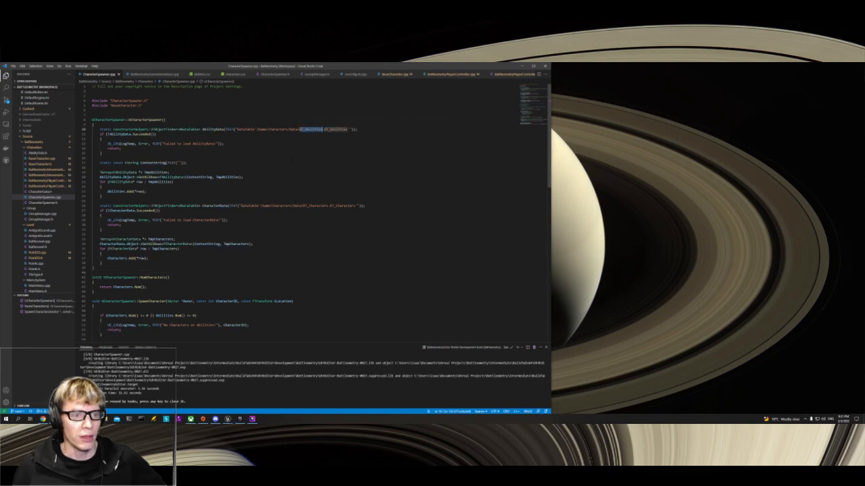
pyautogui.doubleClick(142, 134)
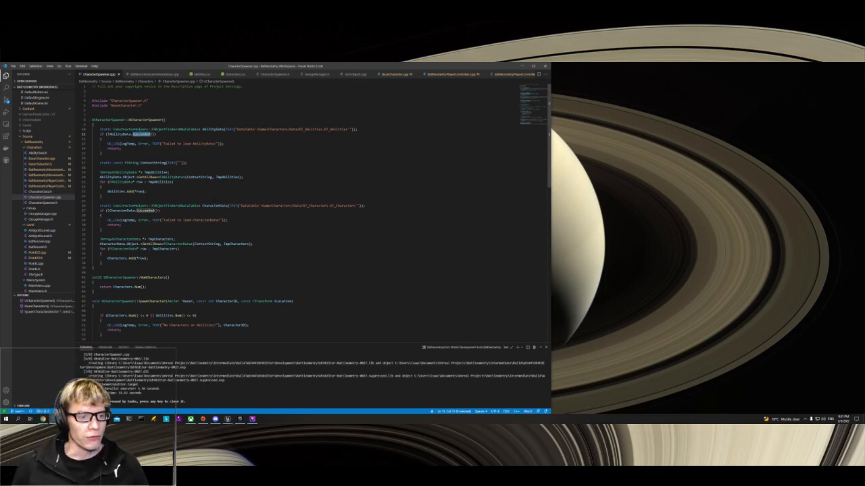
pyautogui.moveTo(103, 263); pyautogui.dragTo(92, 129)
pyautogui.click(231, 243)
pyautogui.scroll(-4, 231, 243)
pyautogui.scroll(1, 317, 213)
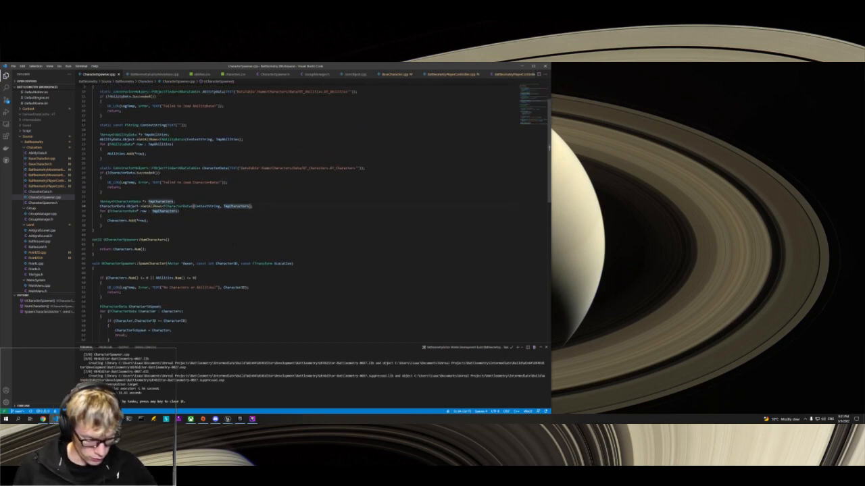
# Step: Enlarge the code view by zooming in the interface, maximizing the editor window and shrinking the terminal area
pyautogui.hotkey('ctrl', '=')
pyautogui.hotkey('ctrl', '=')
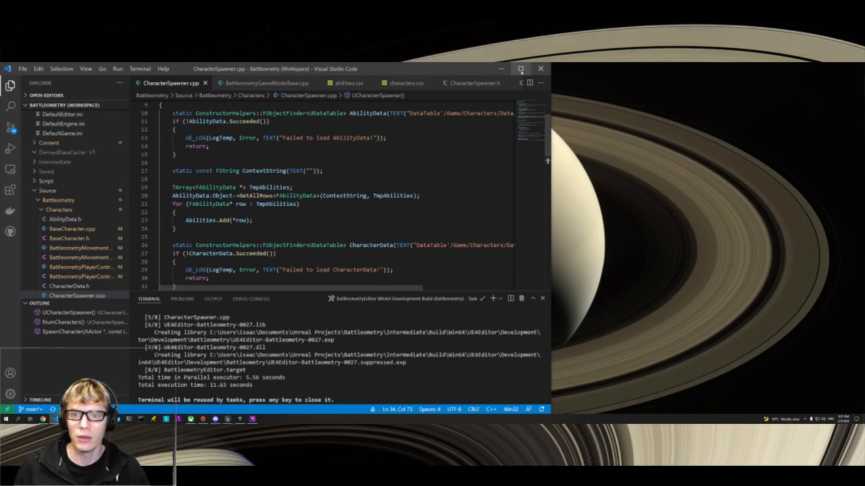
pyautogui.click(521, 69)
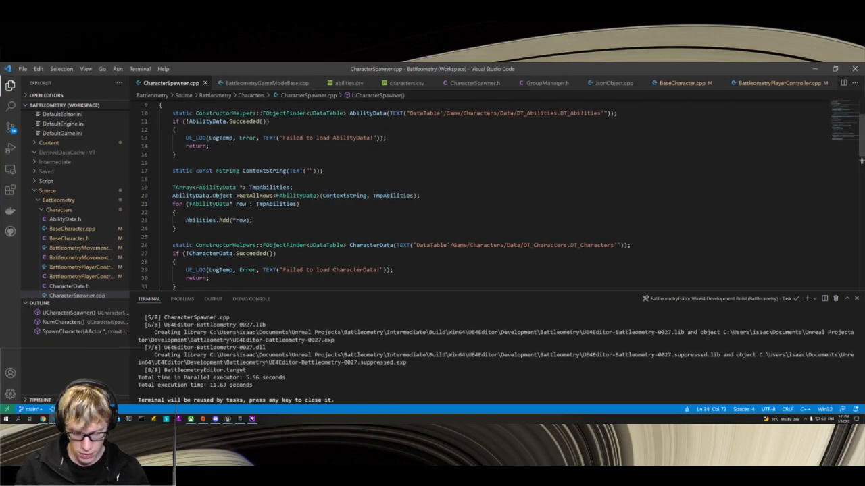
pyautogui.hotkey('ctrl', '=')
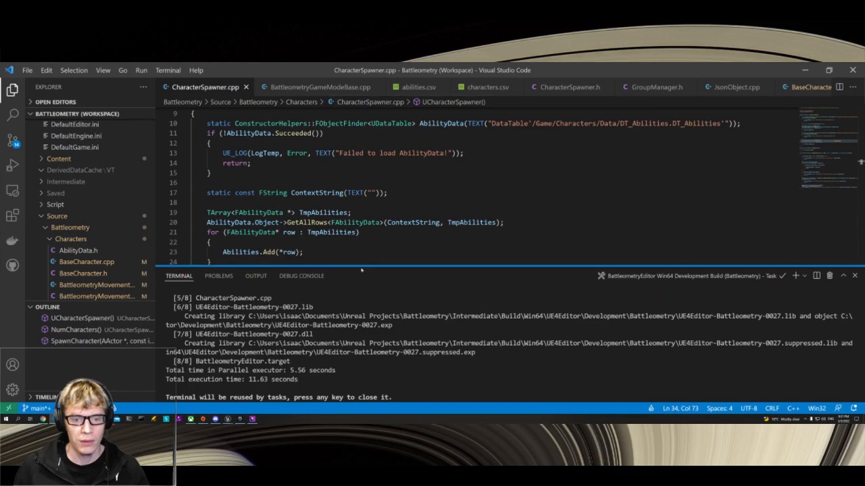
pyautogui.moveTo(357, 265); pyautogui.dragTo(357, 363)
# Step: Examine how the UCharacterSpawner constructor fills the Abilities and Characters arrays from table rows and what NumCharacters returns
pyautogui.scroll(2, 405, 237)
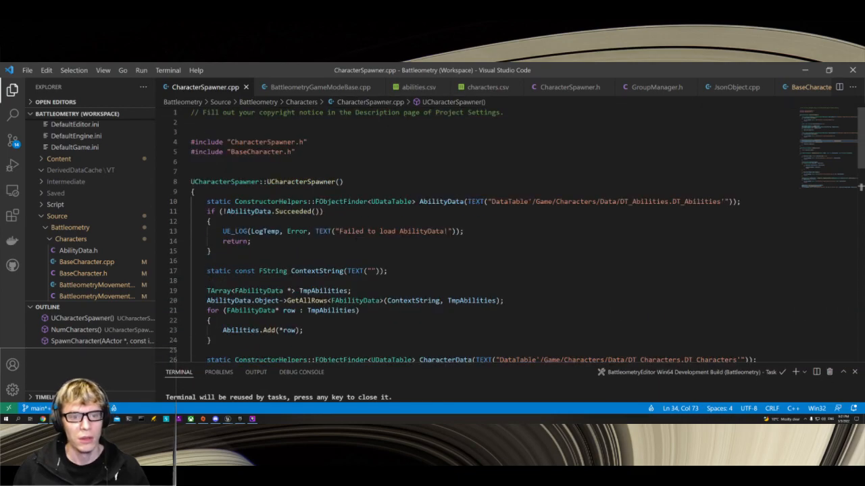
pyautogui.scroll(-1, 473, 236)
pyautogui.moveTo(207, 149); pyautogui.dragTo(352, 213)
pyautogui.scroll(-1, 203, 209)
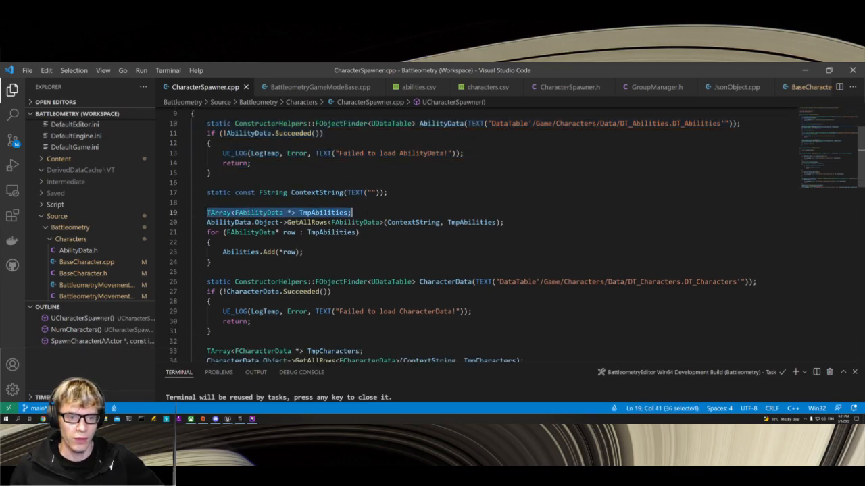
pyautogui.moveTo(207, 222); pyautogui.dragTo(214, 262)
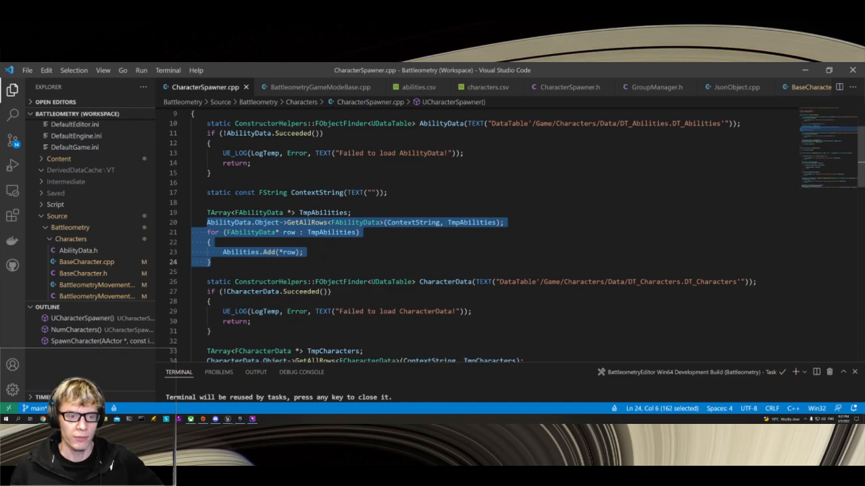
pyautogui.click(306, 252)
pyautogui.scroll(-5, 305, 252)
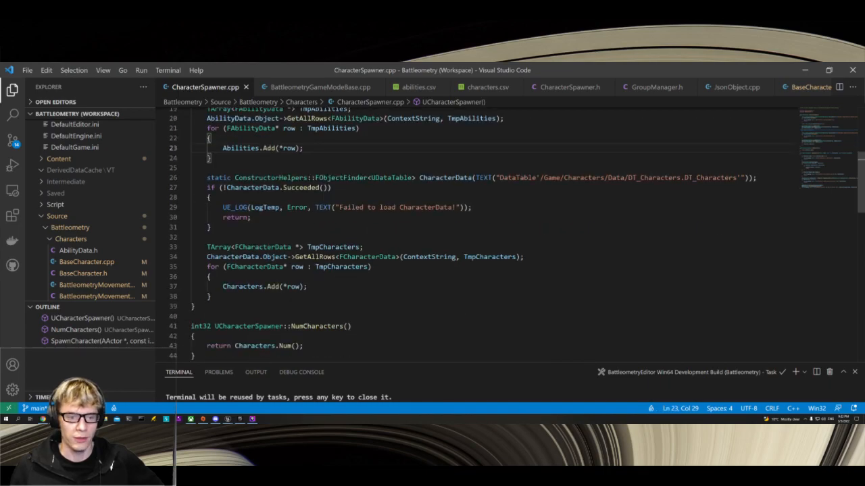
pyautogui.scroll(-1, 473, 233)
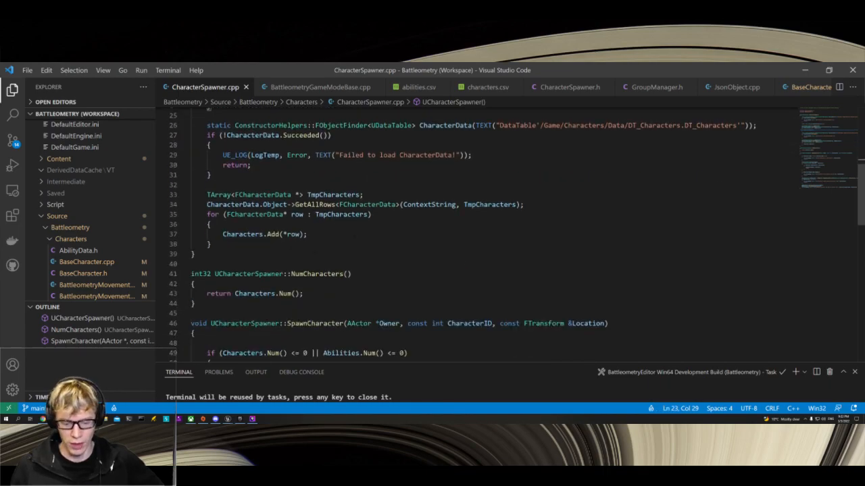
pyautogui.scroll(-3, 473, 233)
pyautogui.moveTo(304, 215); pyautogui.dragTo(231, 215)
pyautogui.click(305, 215)
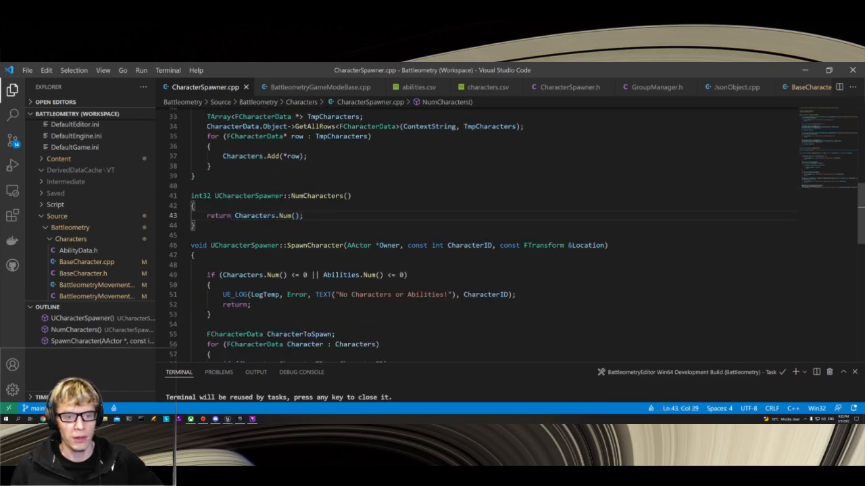
# Step: Examine SpawnCharacter's Owner, CharacterID and Location parameters and its check for empty Characters or Abilities arrays
pyautogui.scroll(-3, 372, 216)
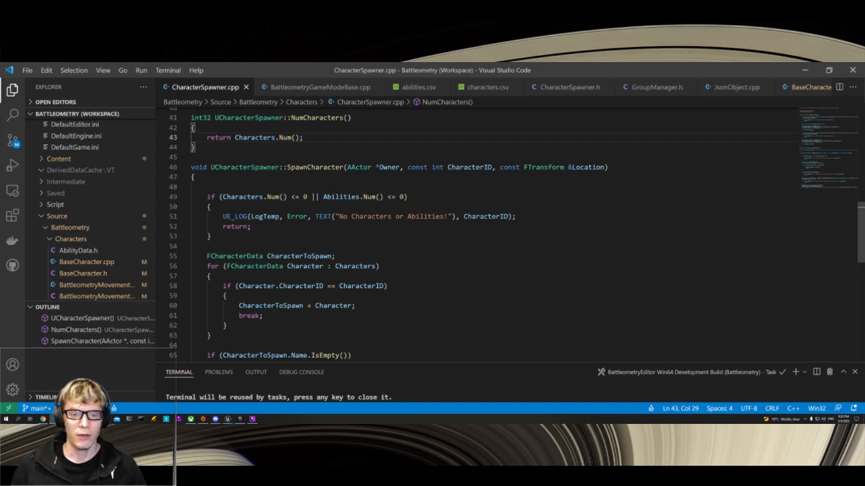
pyautogui.doubleClick(389, 167)
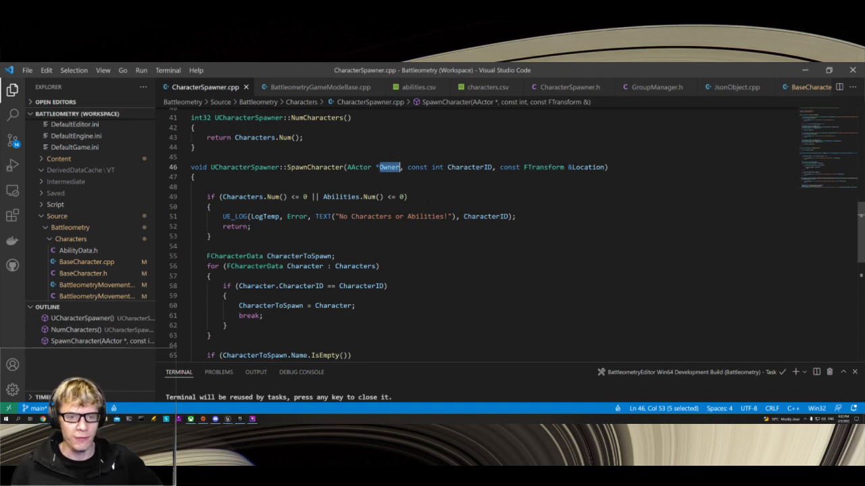
pyautogui.click(426, 197)
pyautogui.click(429, 207)
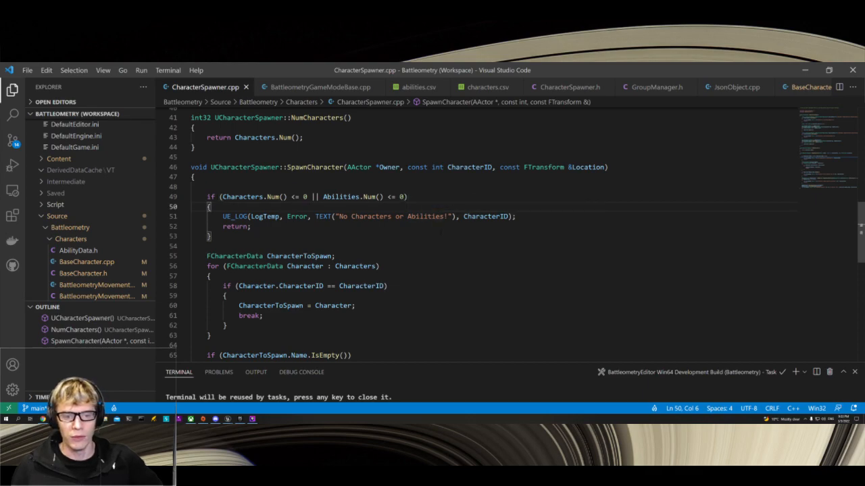
pyautogui.scroll(-2, 516, 236)
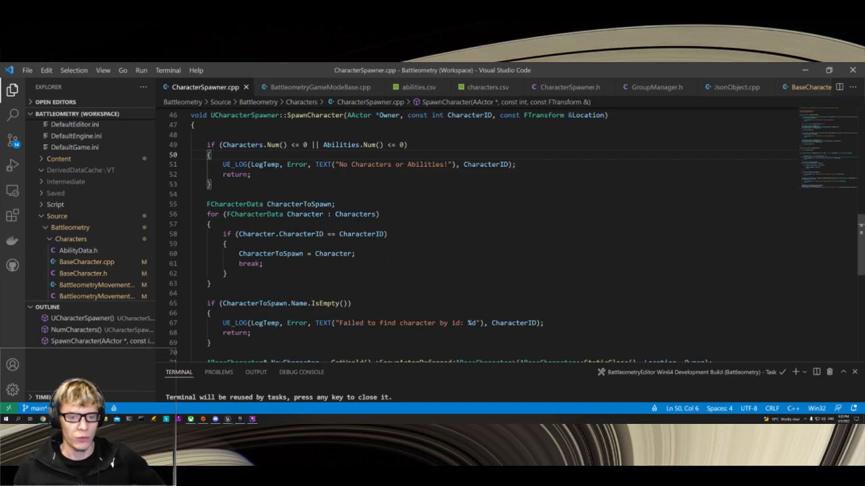
pyautogui.scroll(-2, 473, 237)
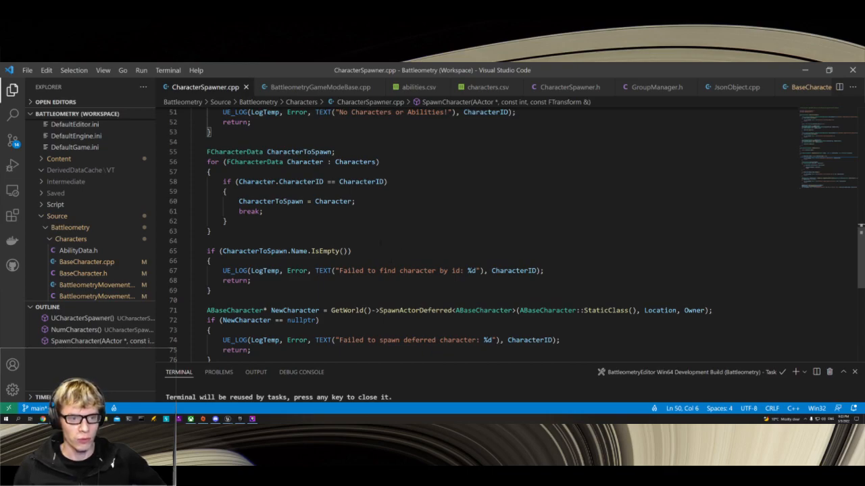
pyautogui.click(410, 230)
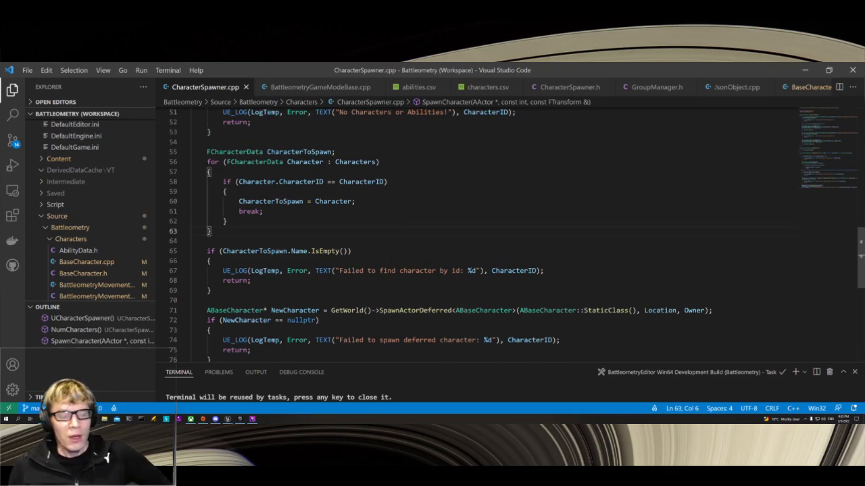
pyautogui.scroll(4, 472, 236)
pyautogui.moveTo(199, 197); pyautogui.dragTo(212, 236)
pyautogui.scroll(-4, 213, 236)
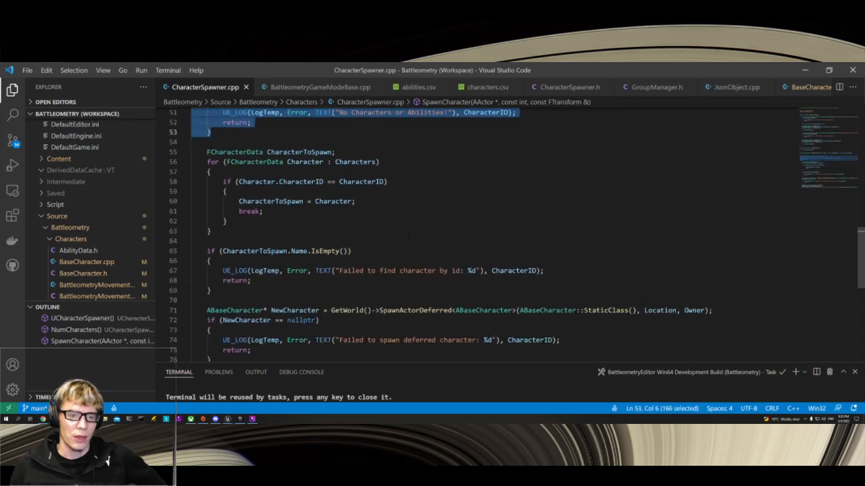
pyautogui.scroll(4, 473, 236)
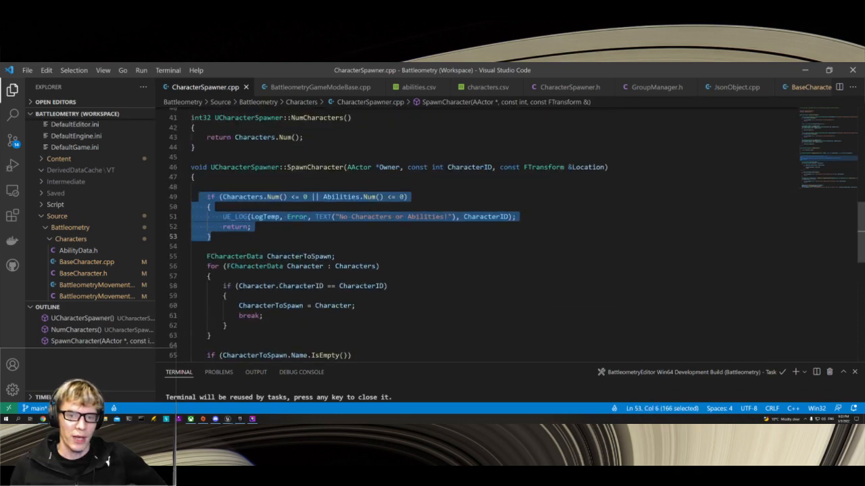
pyautogui.doubleClick(469, 167)
pyautogui.doubleClick(587, 167)
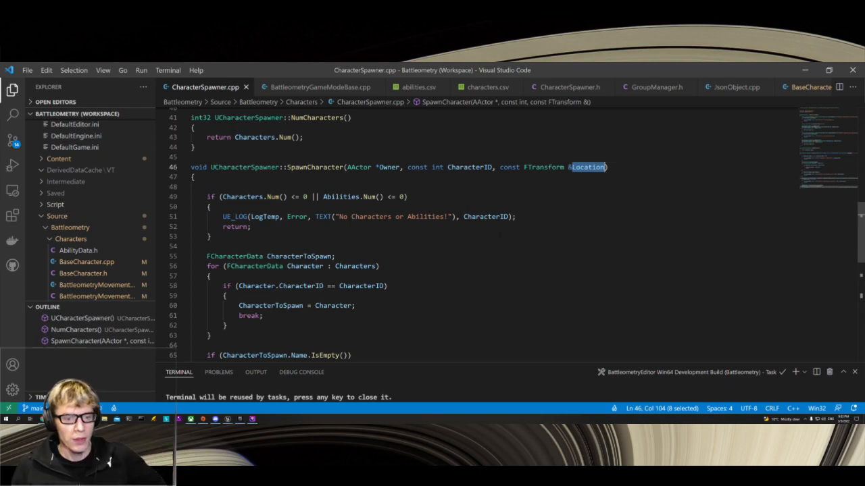
# Step: Examine SpawnCharacter's lookup loop by CharacterID, the empty-name check on CharacterToSpawn and the deferred spawning code
pyautogui.scroll(-1, 473, 236)
pyautogui.scroll(-1, 473, 236)
pyautogui.scroll(-1, 473, 236)
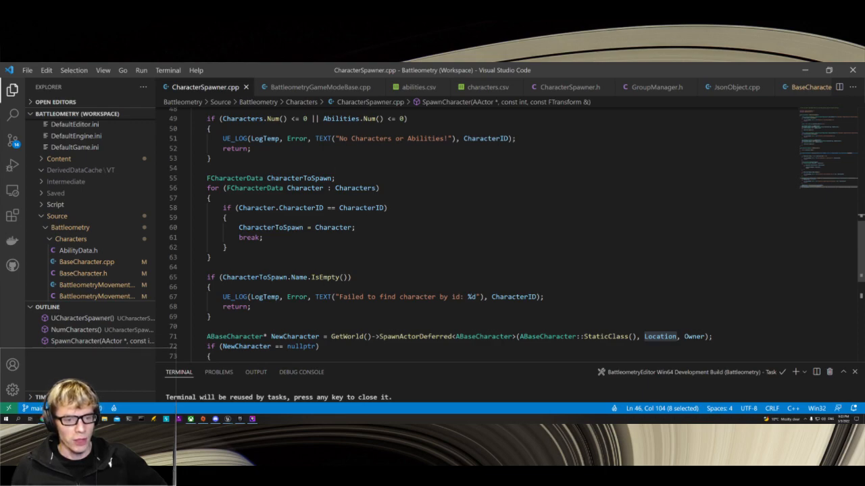
pyautogui.doubleClick(327, 278)
pyautogui.click(364, 278)
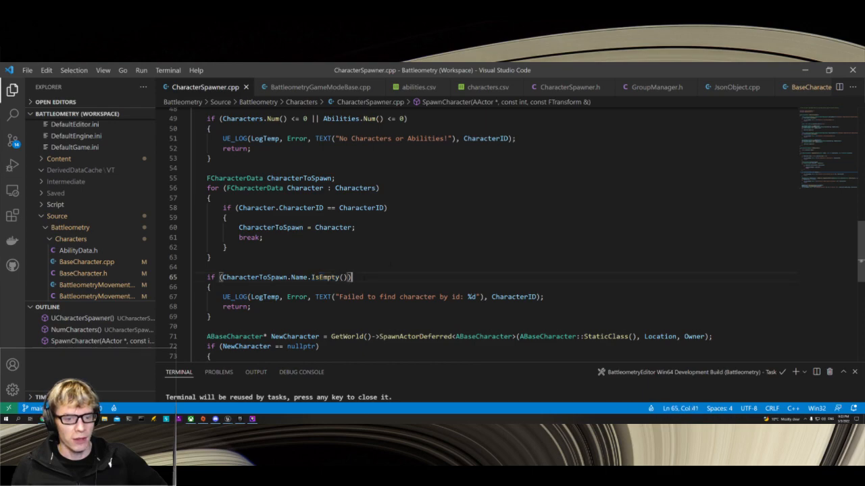
pyautogui.scroll(2, 473, 237)
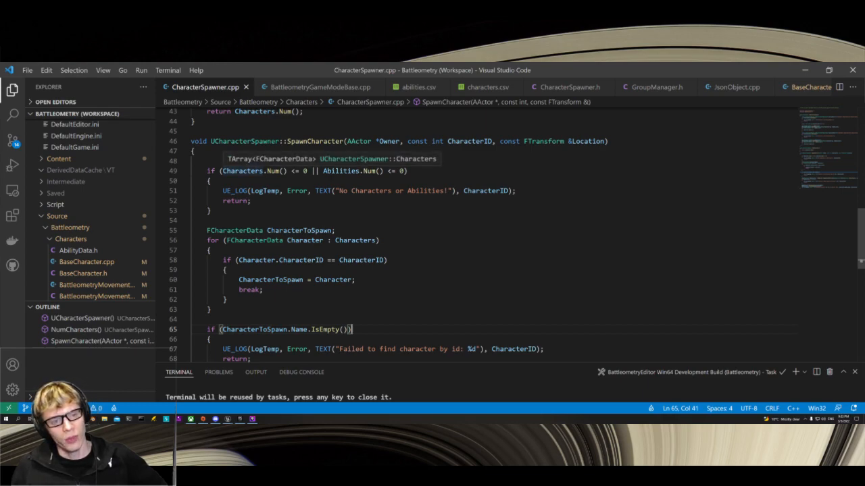
pyautogui.scroll(-3, 383, 200)
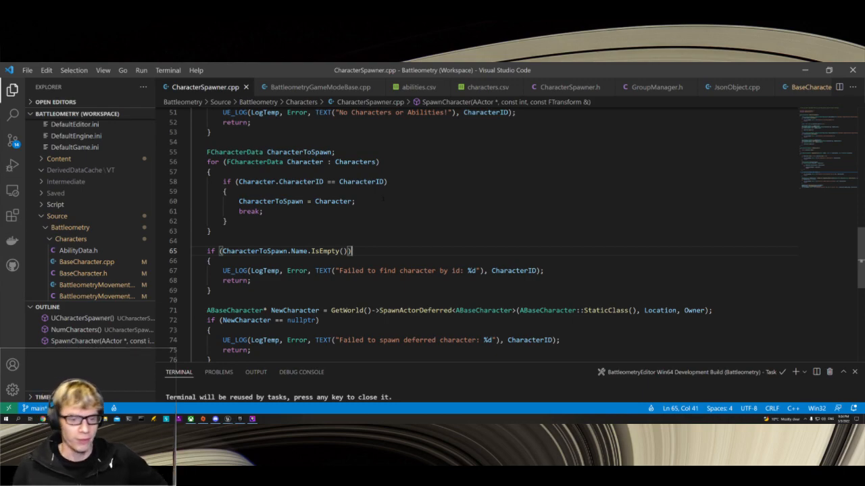
pyautogui.scroll(-2, 516, 236)
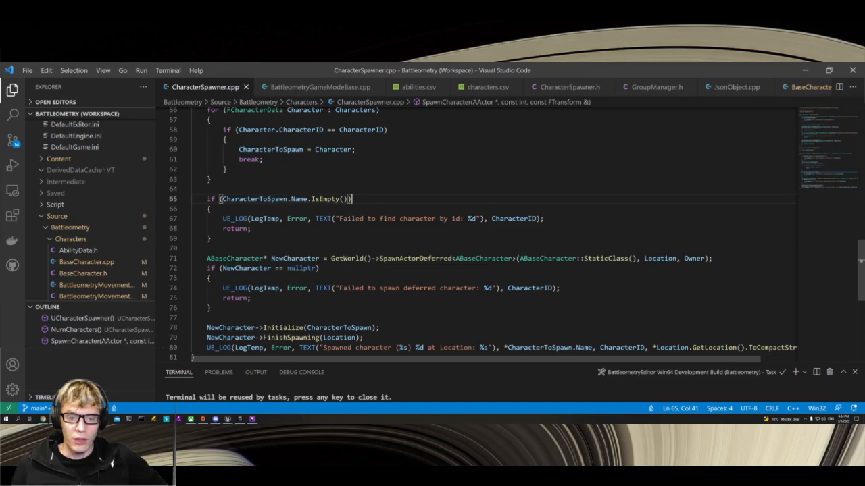
# Step: Examine the SpawnActorDeferred call that ends SpawnCharacter, and the ABaseCharacter class declarations in BaseCharacter.h
pyautogui.doubleClick(401, 259)
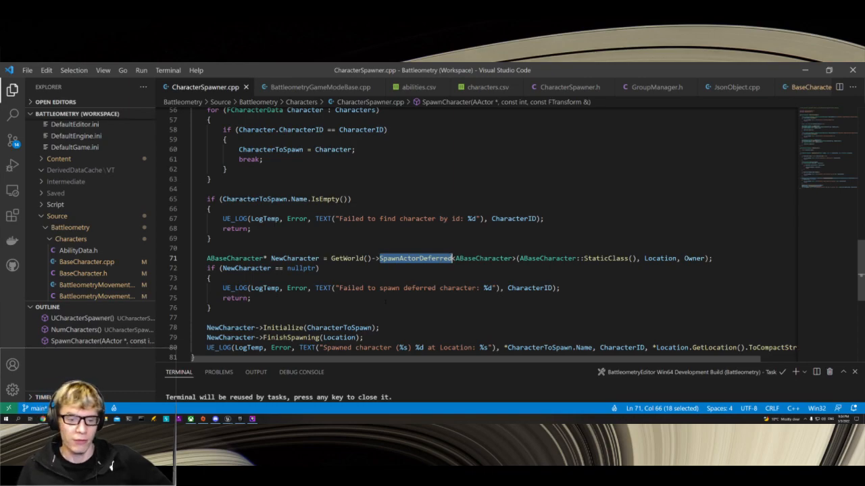
pyautogui.scroll(-2, 385, 302)
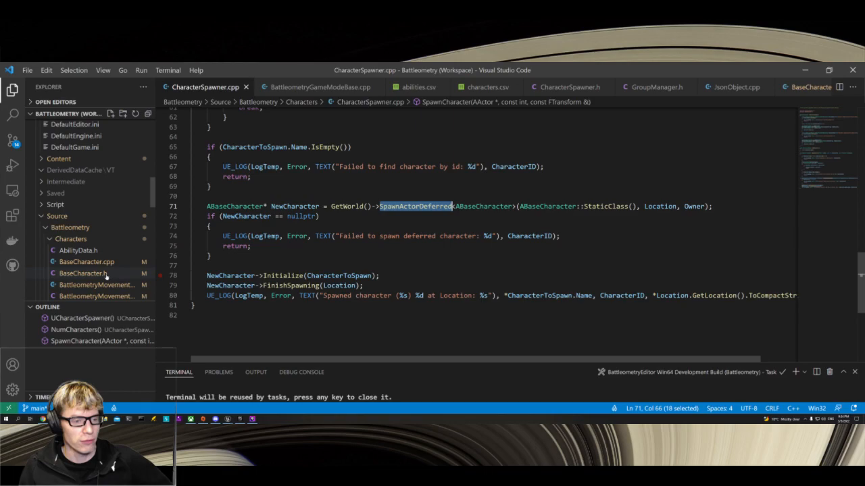
pyautogui.scroll(-3, 105, 277)
pyautogui.scroll(-1, 108, 251)
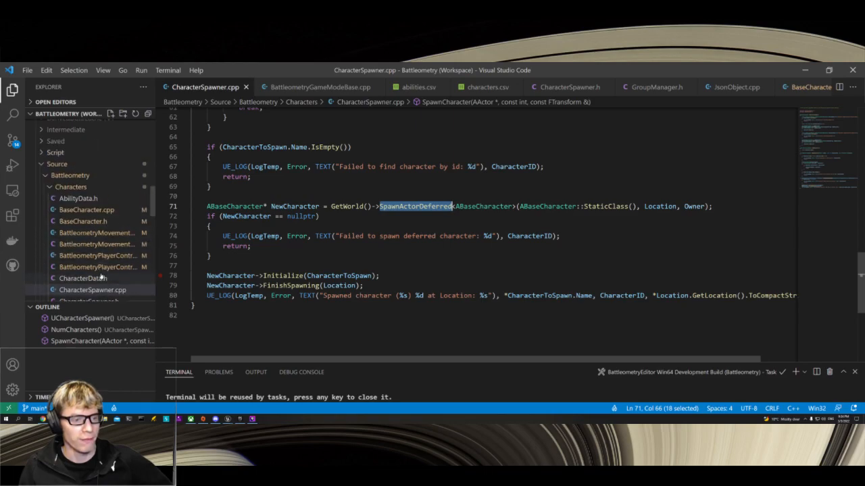
pyautogui.scroll(2, 87, 250)
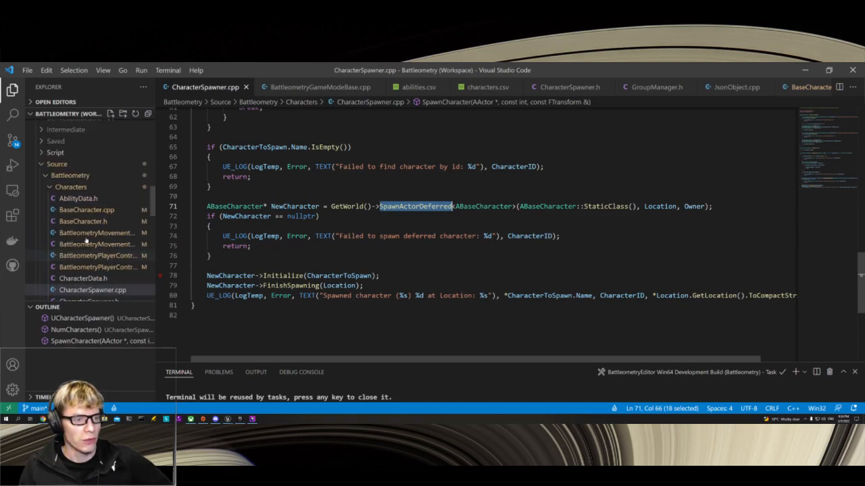
pyautogui.click(90, 222)
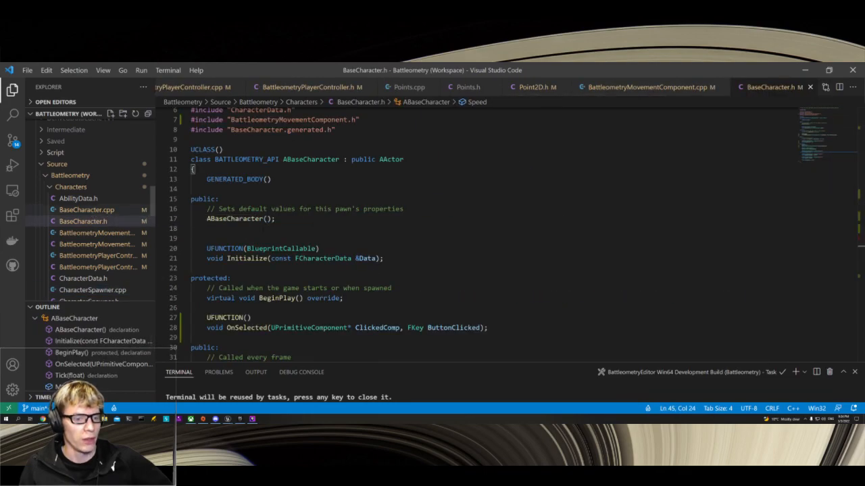
pyautogui.scroll(-5, 473, 236)
pyautogui.scroll(-2, 473, 237)
pyautogui.scroll(5, 473, 236)
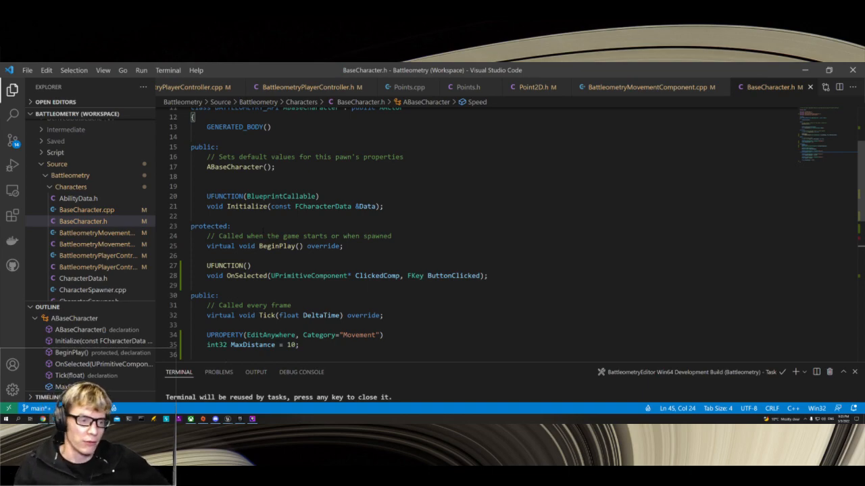
# Step: Open BaseCharacter.cpp and examine the constructor and Initialize's FCharacterData parameter, UStaticMeshComponent creation and Material check
pyautogui.click(81, 215)
pyautogui.scroll(9, 472, 236)
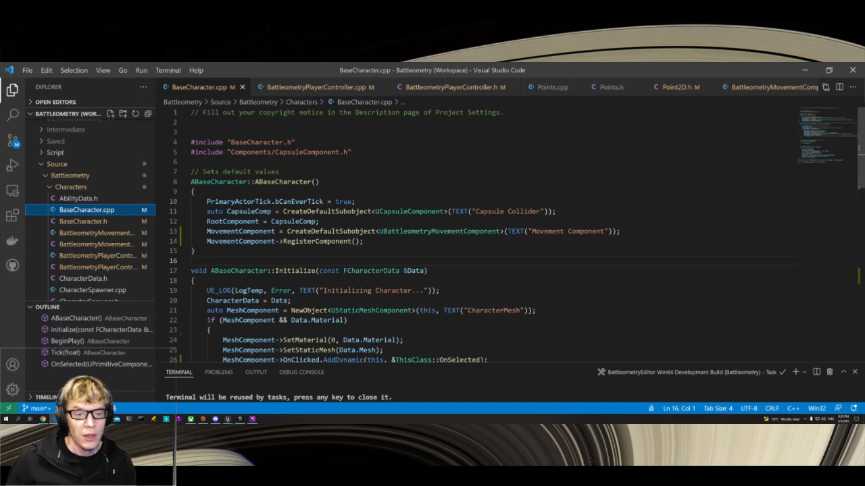
pyautogui.scroll(-3, 516, 235)
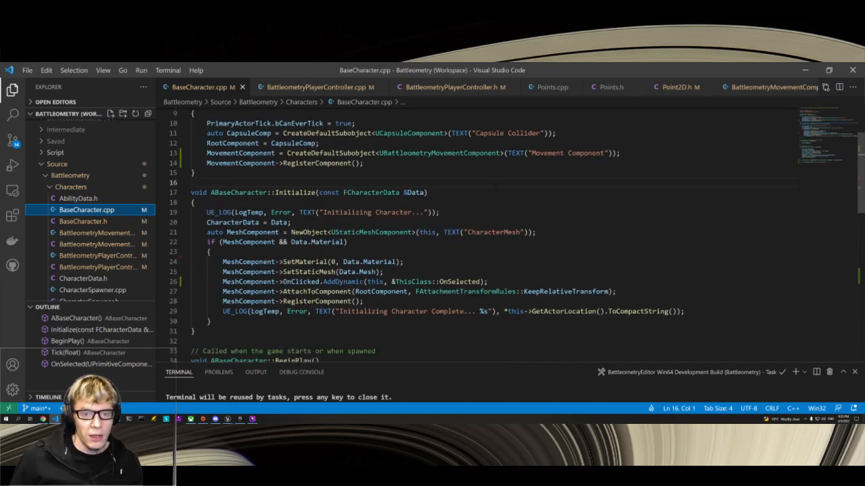
pyautogui.doubleClick(390, 193)
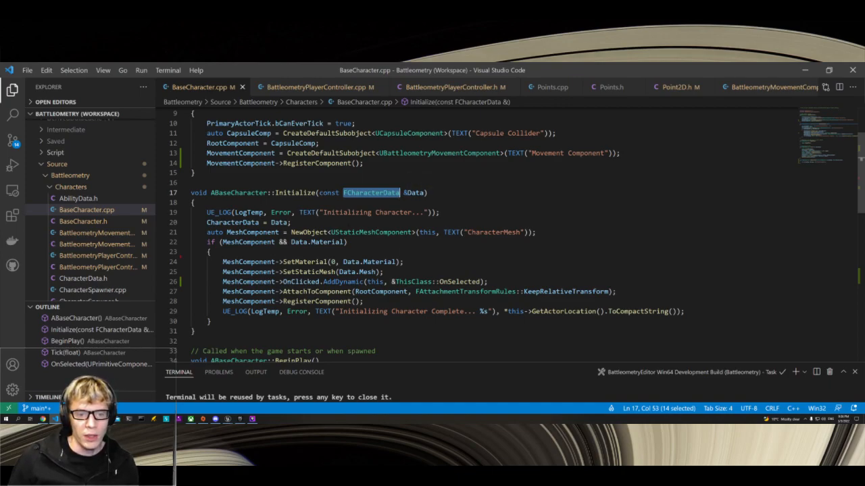
pyautogui.click(352, 232)
pyautogui.doubleClick(352, 231)
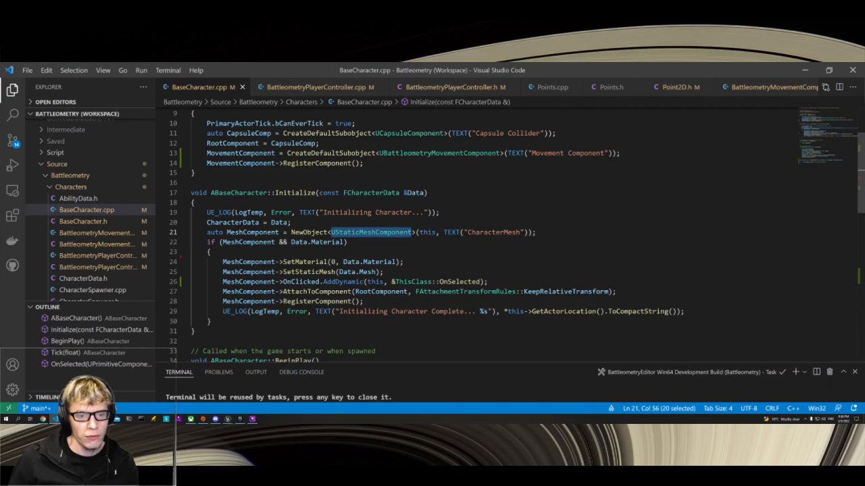
pyautogui.doubleClick(327, 242)
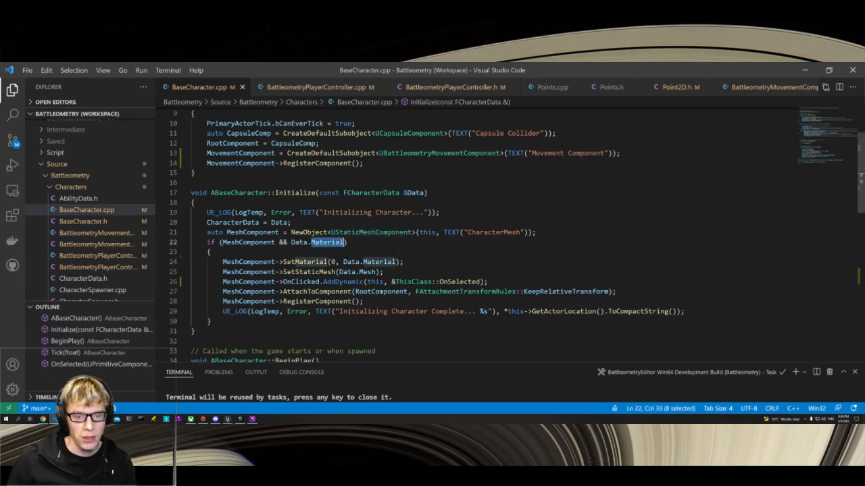
# Step: Examine how Initialize binds OnClicked to OnSelected, attaches the mesh to RootComponent and registers the component
pyautogui.click(288, 281)
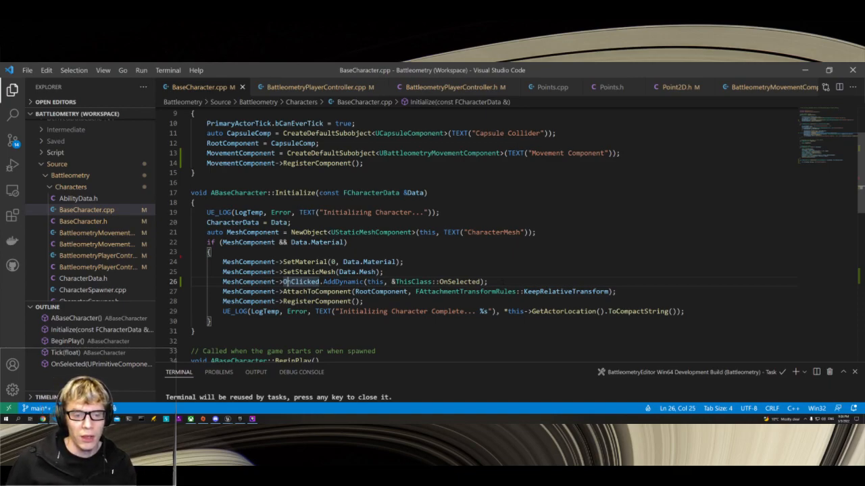
pyautogui.moveTo(302, 283)
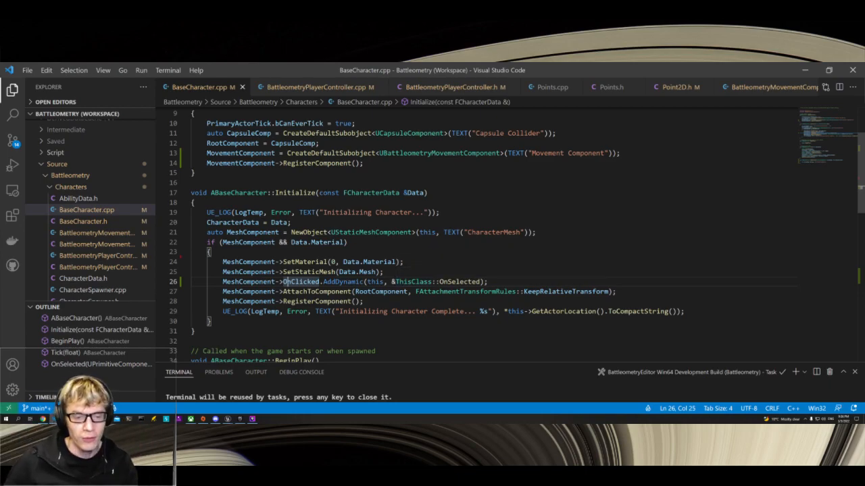
pyautogui.scroll(-2, 473, 236)
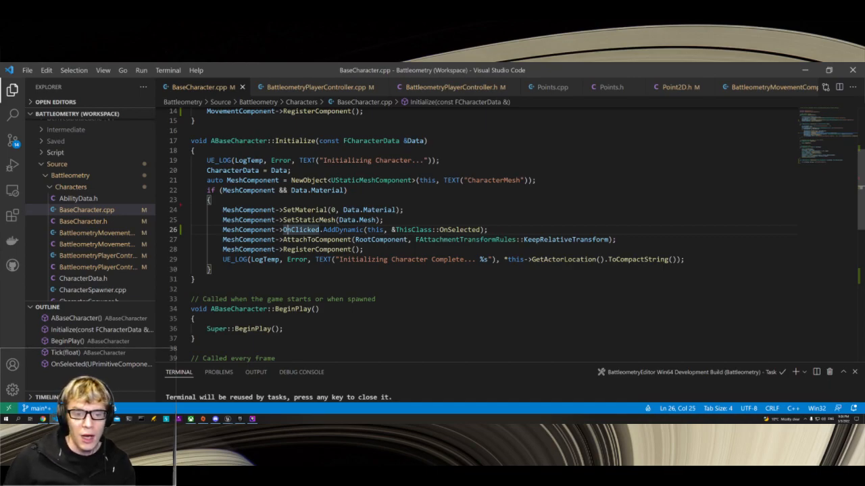
pyautogui.doubleClick(317, 240)
pyautogui.doubleClick(381, 240)
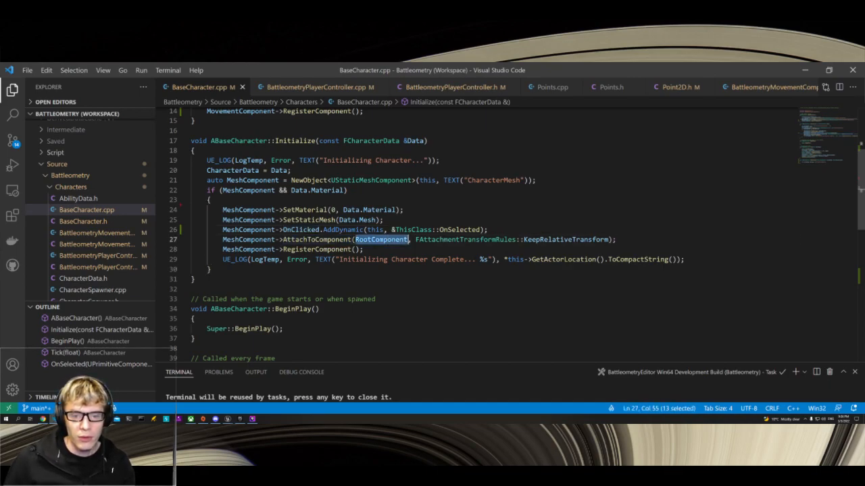
pyautogui.doubleClick(290, 250)
# Step: Examine the per-frame bounce movement code in ABaseCharacter's Tick function and the OnSelected handler
pyautogui.scroll(-5, 517, 235)
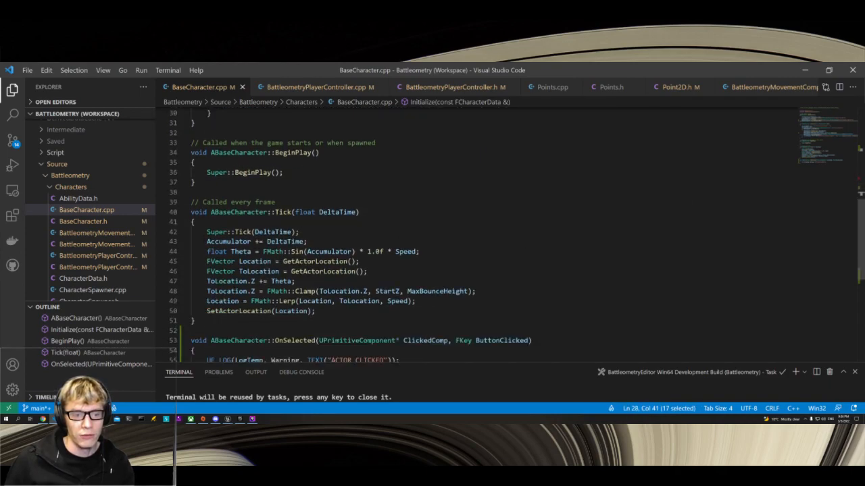
pyautogui.moveTo(207, 242); pyautogui.dragTo(316, 311)
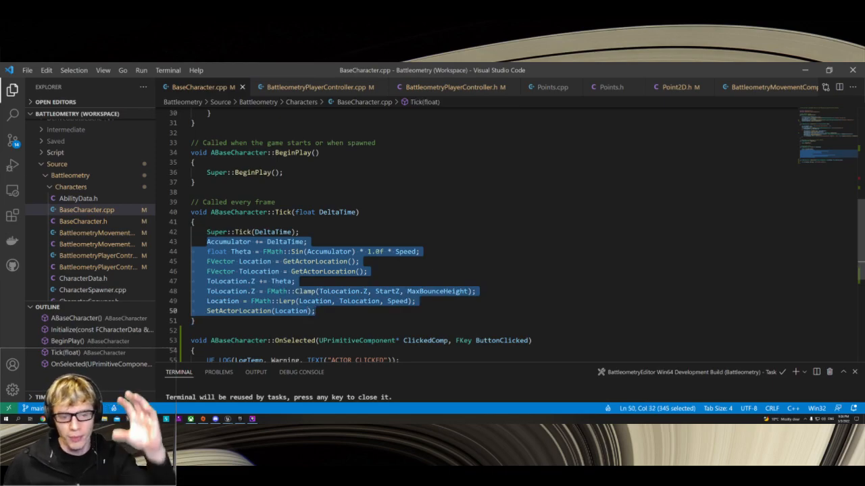
pyautogui.scroll(-4, 439, 261)
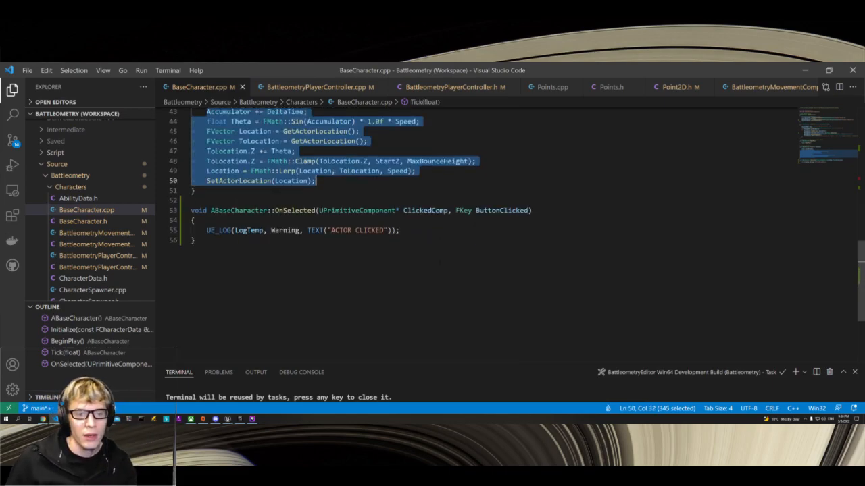
pyautogui.scroll(3, 439, 261)
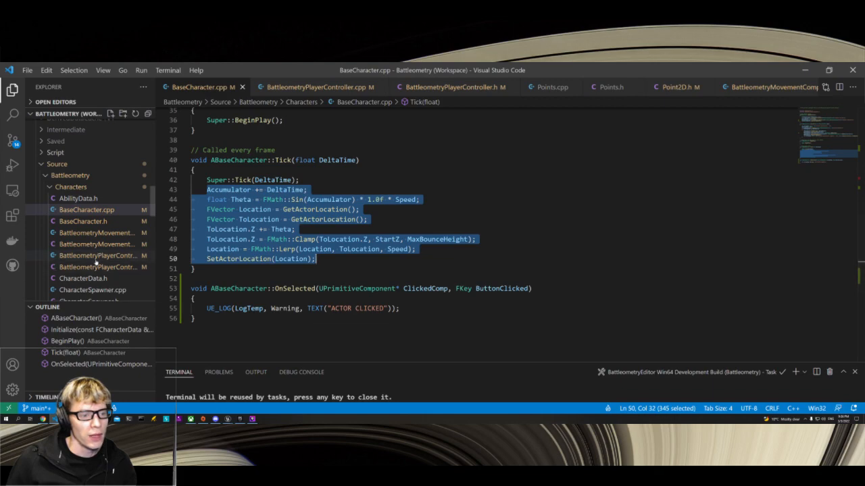
# Step: Open BattleLevel.h and BattleLevel.cpp from the Level folder and examine the pathfinding code in GetPathFromCells
pyautogui.scroll(-2, 97, 263)
pyautogui.scroll(-1, 91, 283)
pyautogui.scroll(-1, 91, 284)
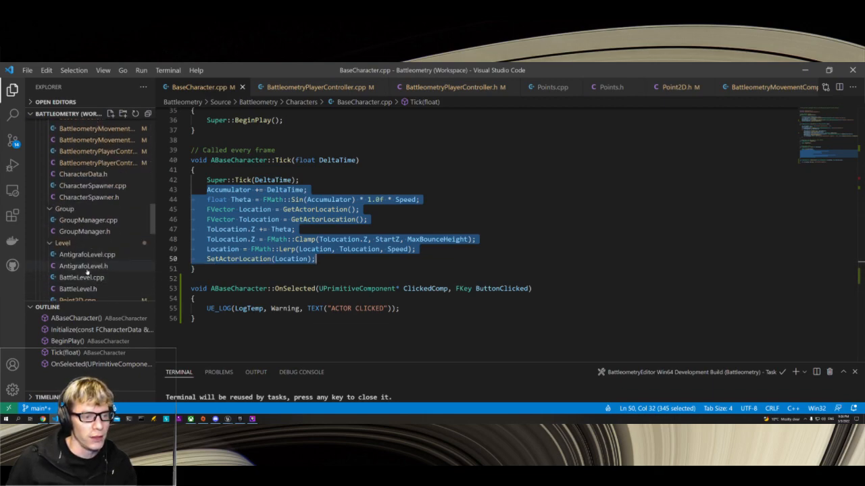
pyautogui.click(88, 288)
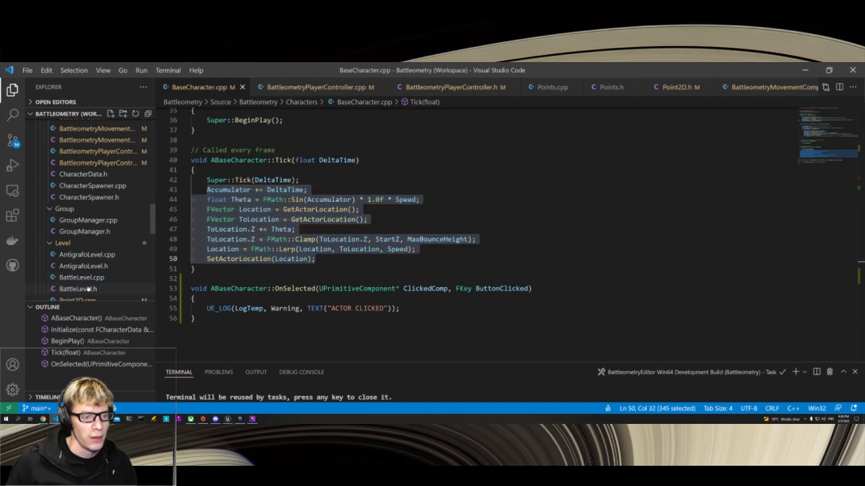
pyautogui.click(81, 277)
pyautogui.scroll(5, 318, 247)
pyautogui.scroll(15, 317, 247)
pyautogui.scroll(11, 511, 234)
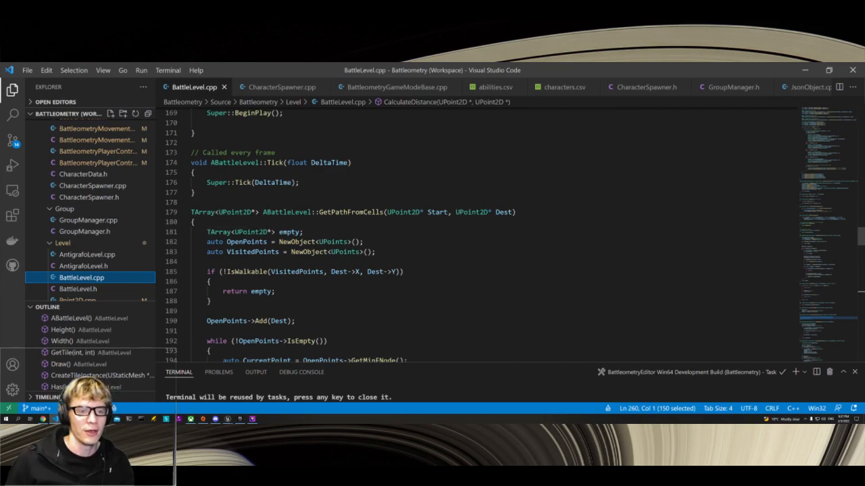
pyautogui.scroll(-3, 510, 235)
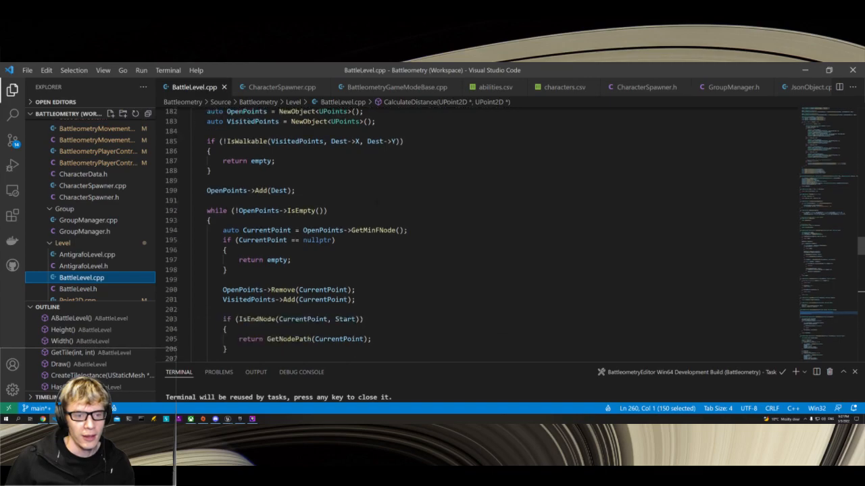
pyautogui.scroll(1, 510, 235)
pyautogui.scroll(-1, 510, 235)
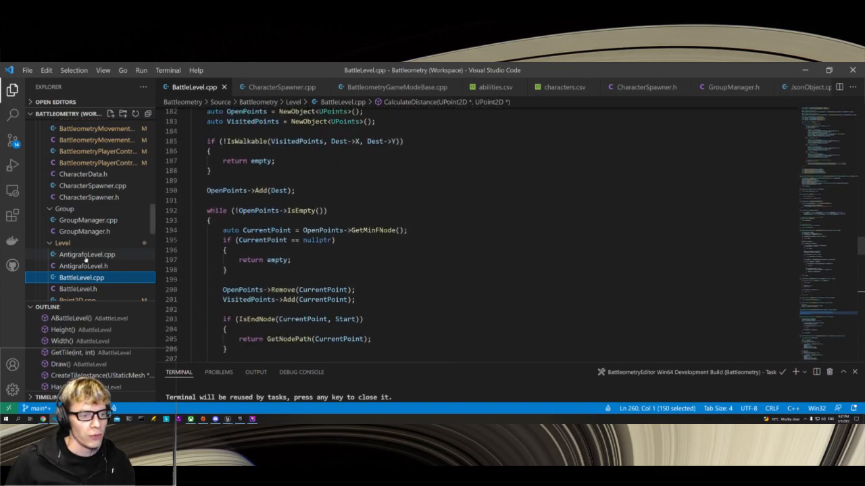
# Step: Examine the UPoint2D class in Point2D.h and its Equals and Distance implementations in Point2D.cpp
pyautogui.scroll(-2, 85, 259)
pyautogui.click(86, 259)
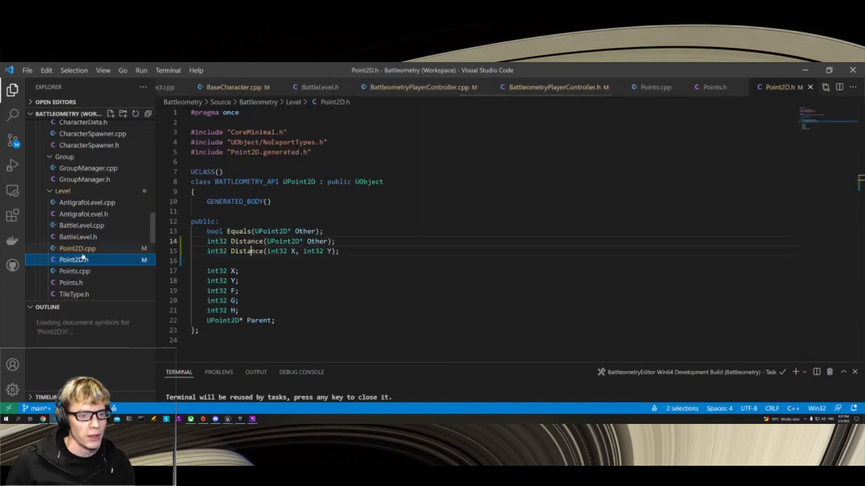
pyautogui.click(77, 249)
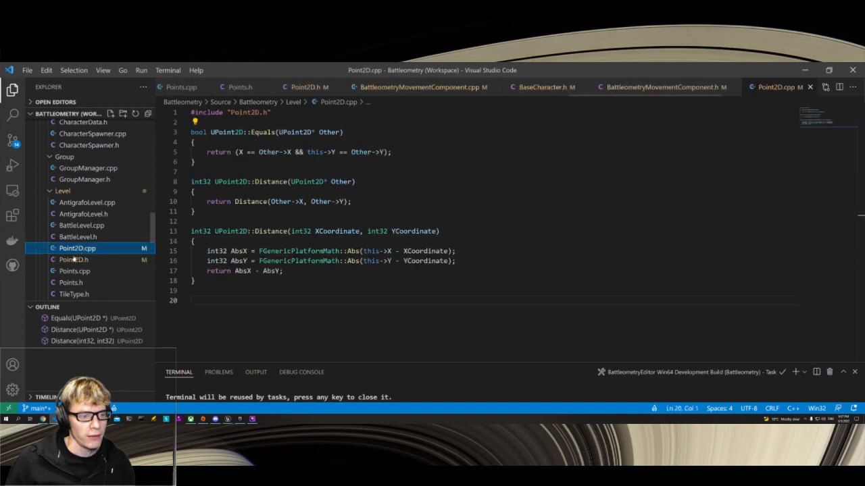
# Step: Examine the UPoints functions in Points.cpp, including GetIndexOfMinF and GetMinFNode, and their declarations in Points.h
pyautogui.click(71, 271)
pyautogui.scroll(-3, 256, 252)
pyautogui.scroll(3, 257, 252)
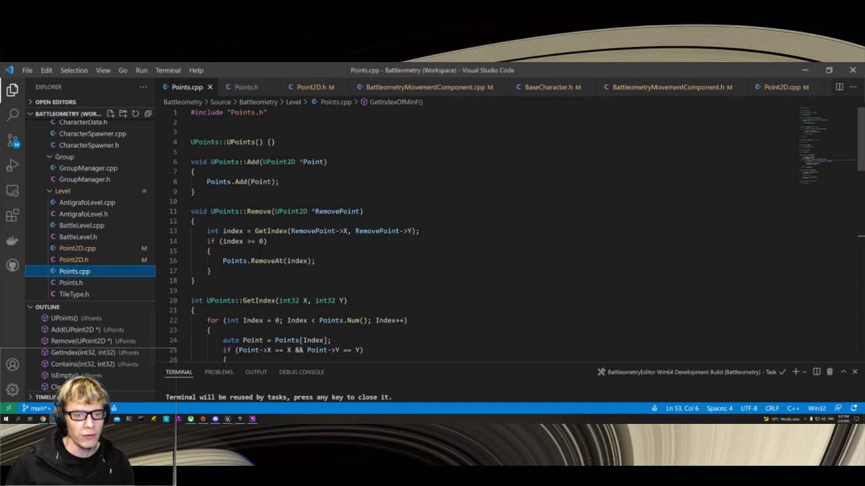
pyautogui.scroll(-11, 472, 237)
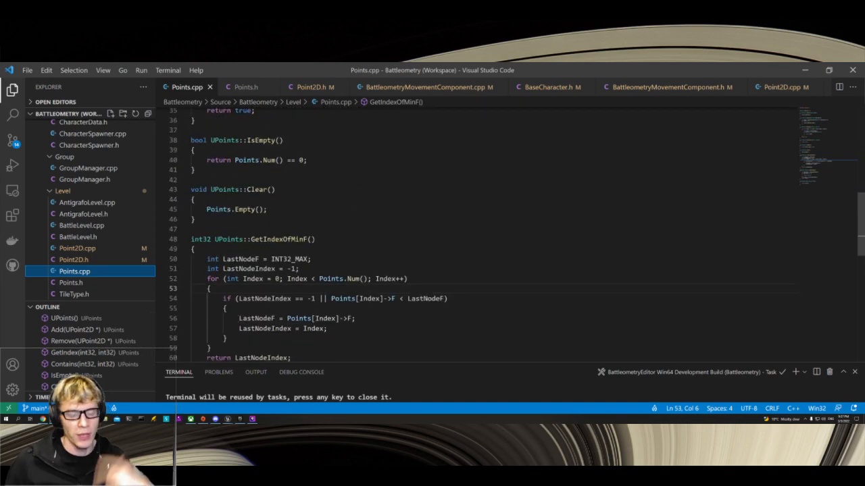
pyautogui.scroll(-3, 473, 236)
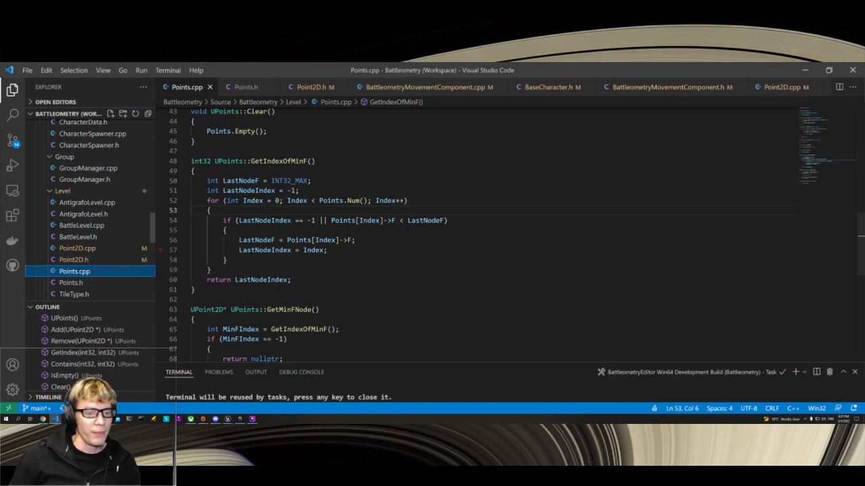
pyautogui.scroll(-4, 506, 237)
pyautogui.click(67, 283)
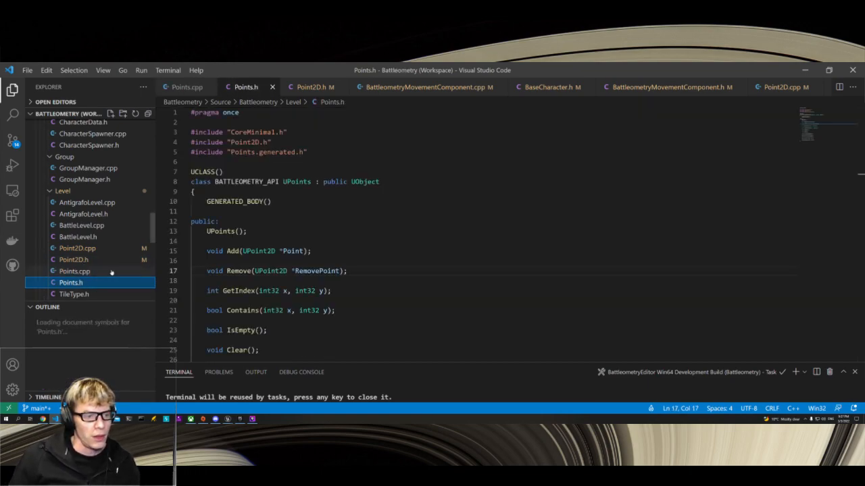
# Step: Return to BattleLevel.cpp and examine how tile instances are created, given x,y custom data and added as components
pyautogui.click(81, 228)
pyautogui.scroll(10, 473, 237)
pyautogui.scroll(5, 473, 236)
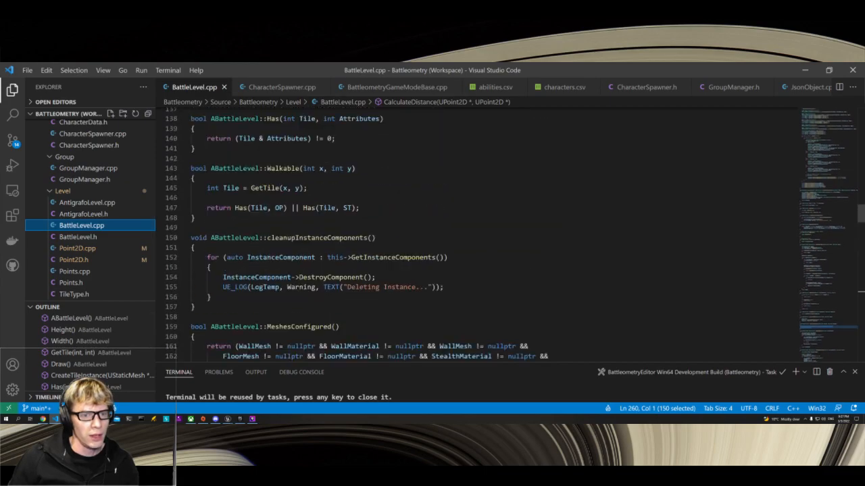
pyautogui.scroll(8, 473, 236)
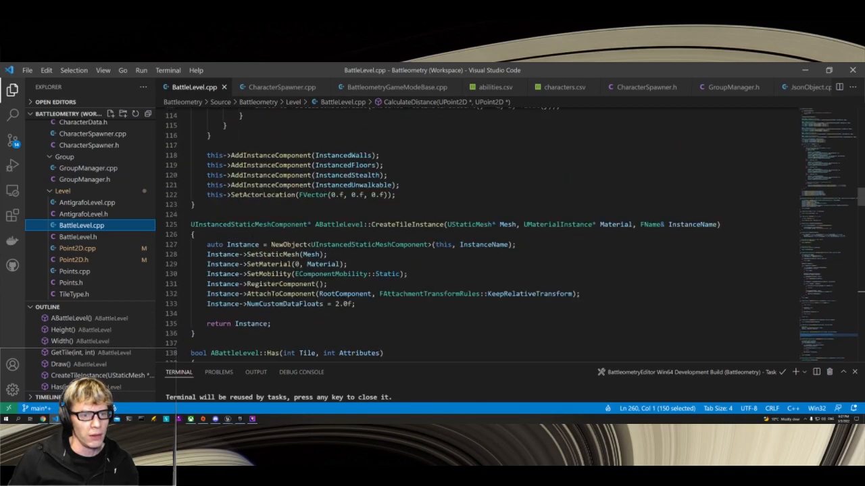
pyautogui.scroll(3, 473, 237)
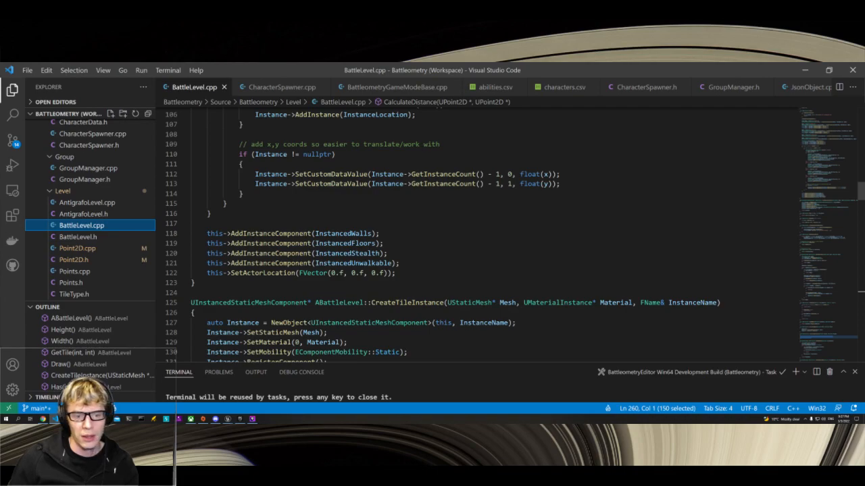
pyautogui.scroll(2, 473, 236)
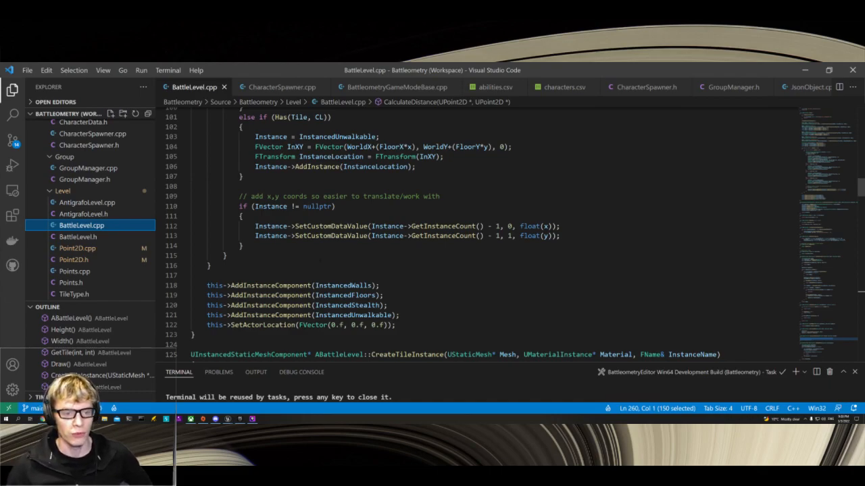
pyautogui.scroll(-5, 511, 235)
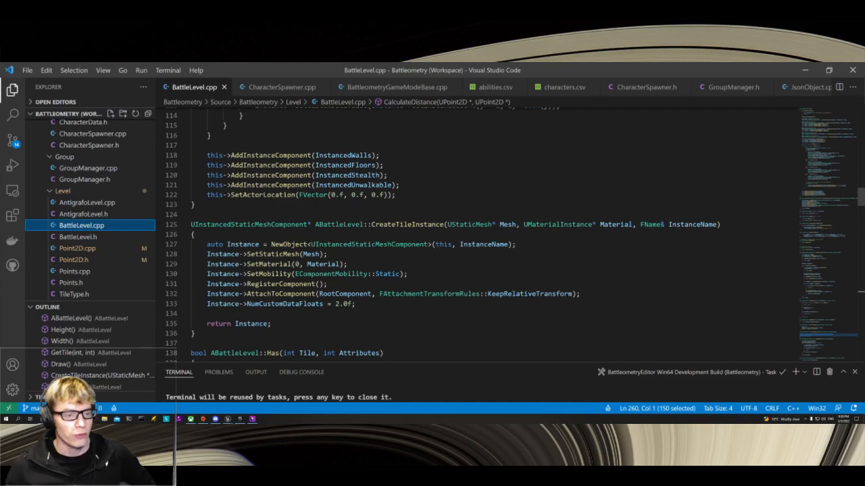
# Step: Examine the CreateTileInstance function in BattleLevel.cpp and look through the project's Level, MenuSystem, Network and Characters source files
pyautogui.scroll(-1, 482, 235)
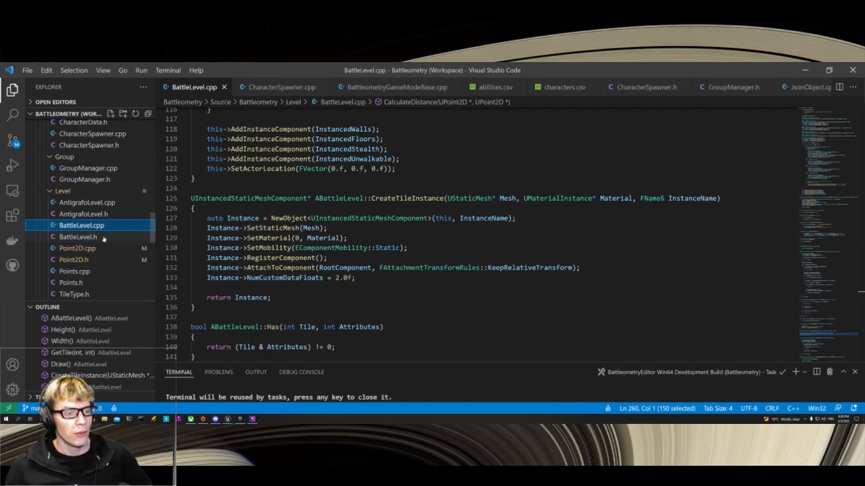
pyautogui.scroll(-1, 95, 216)
pyautogui.scroll(-1, 95, 216)
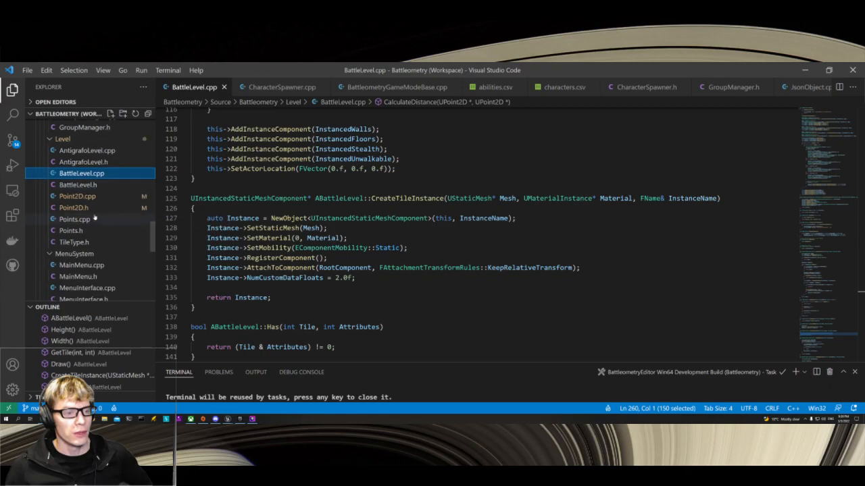
pyautogui.scroll(-4, 95, 217)
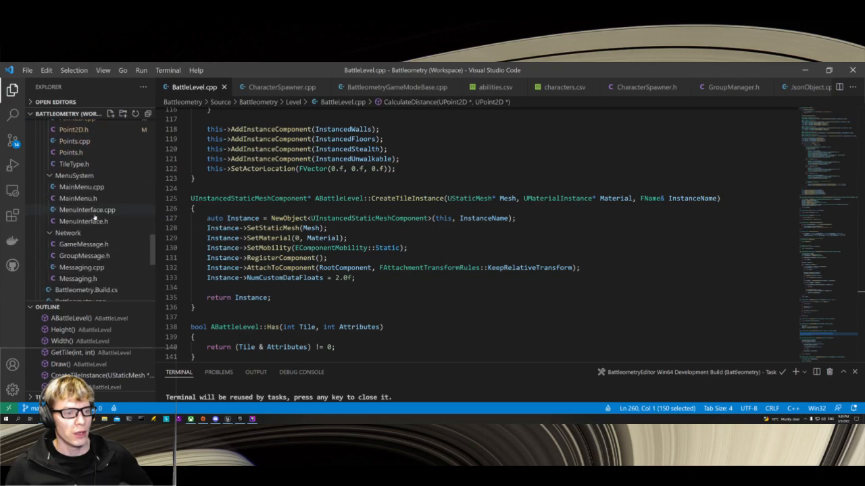
pyautogui.scroll(-3, 95, 217)
pyautogui.scroll(9, 94, 215)
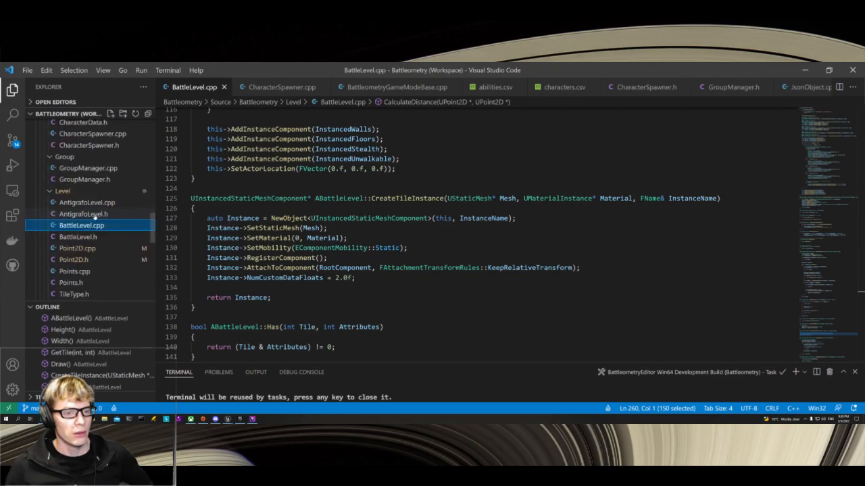
pyautogui.scroll(4, 94, 216)
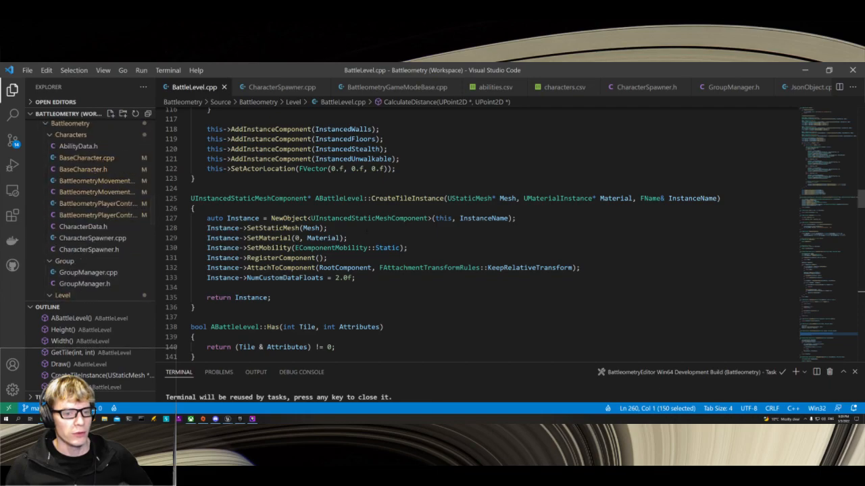
pyautogui.moveTo(347, 238); pyautogui.dragTo(186, 228)
pyautogui.click(328, 228)
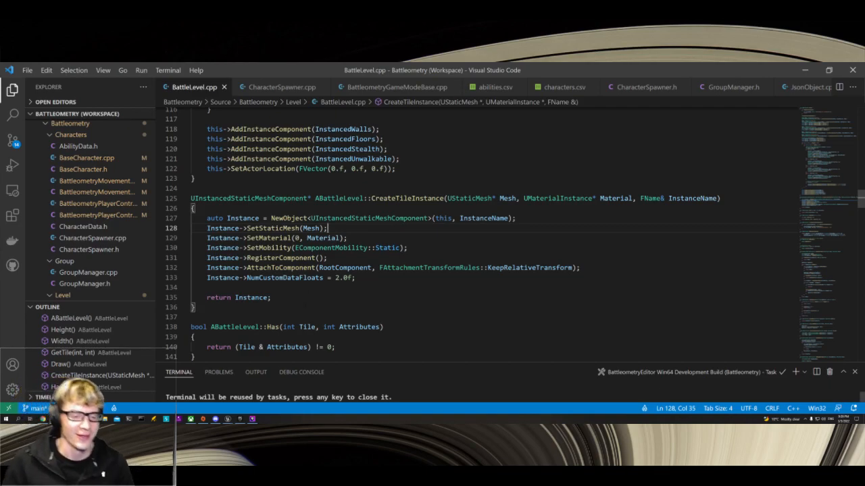
# Step: Switch to the Battleometry project in Unreal Editor and look through the Levels content folder and its Particles subfolder
pyautogui.moveTo(228, 420)
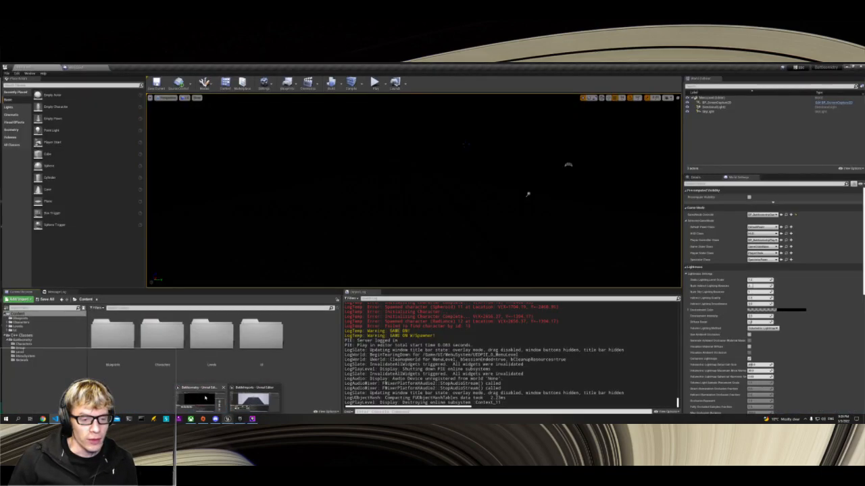
pyautogui.click(206, 397)
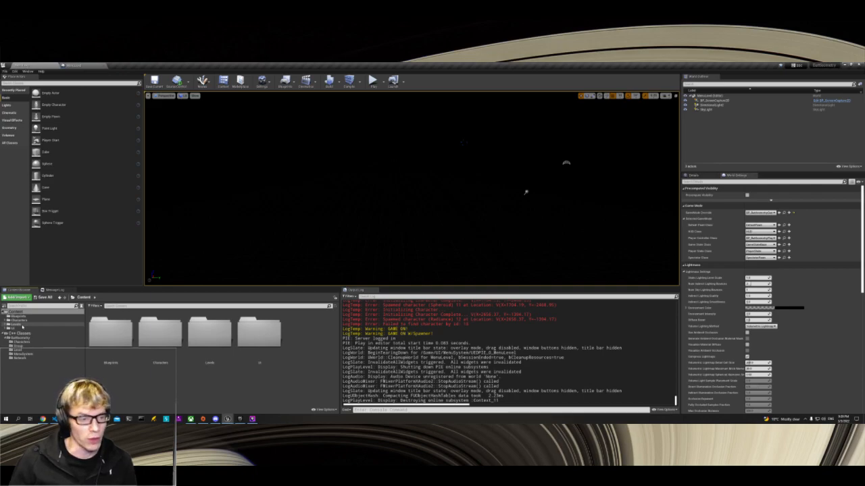
pyautogui.click(20, 324)
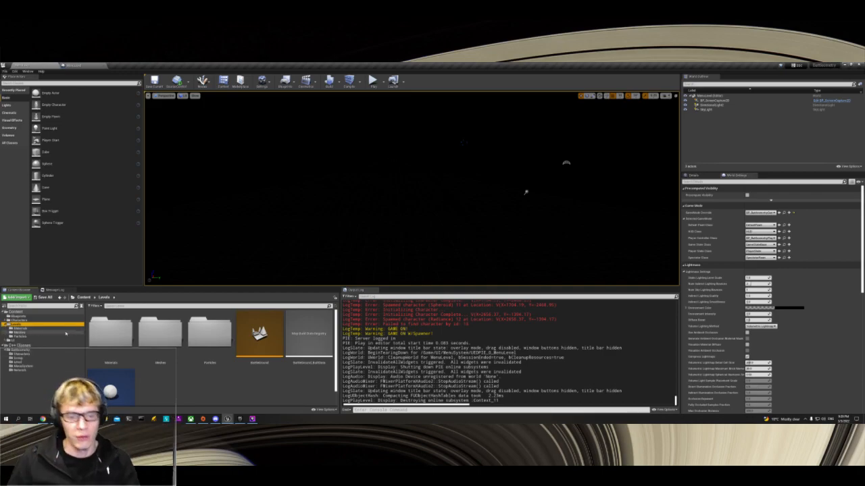
pyautogui.scroll(-1, 133, 364)
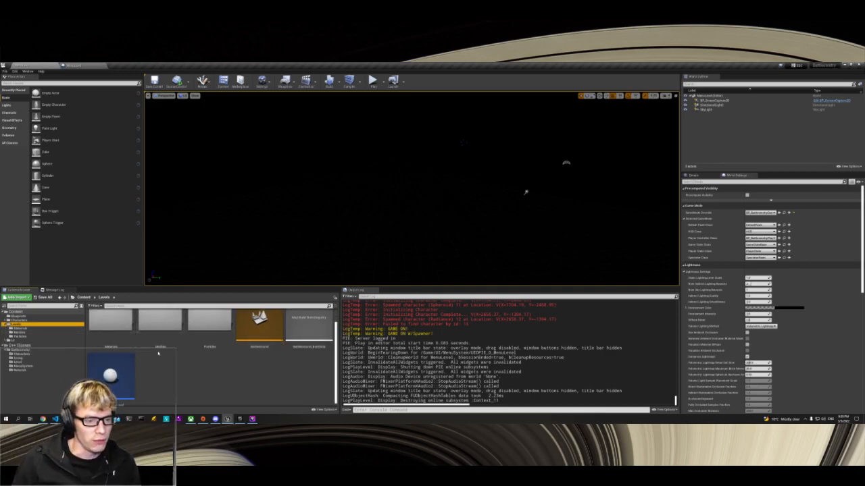
pyautogui.click(20, 337)
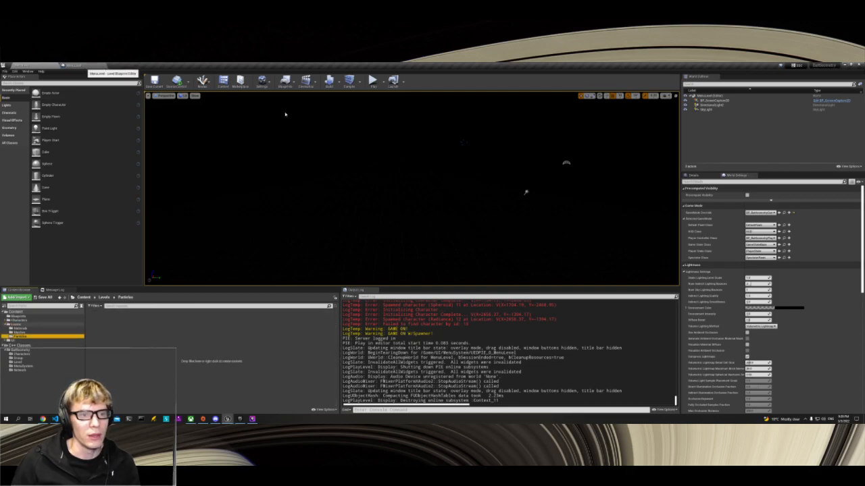
# Step: Open the MenuLevel level blueprint and examine its nodes from Event BeginPlay through the BattleometryGameModeBase cast to the Character Spawner reference
pyautogui.click(71, 67)
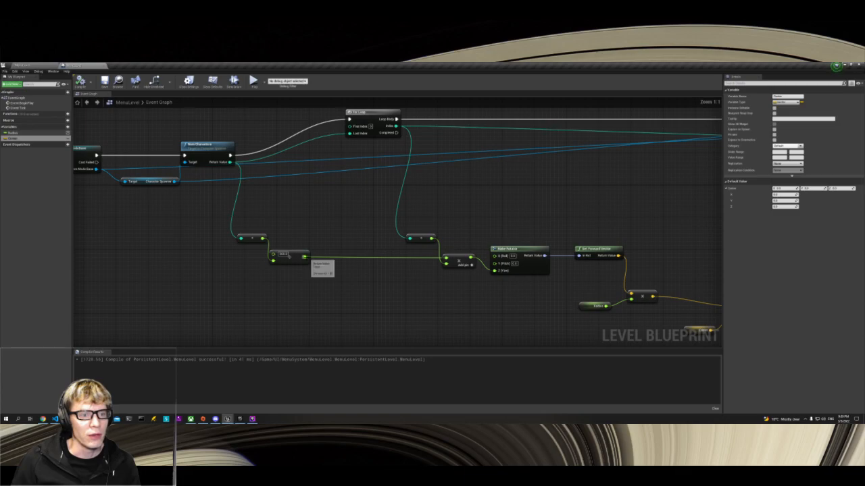
pyautogui.moveTo(119, 245); pyautogui.dragTo(545, 286, button='right')
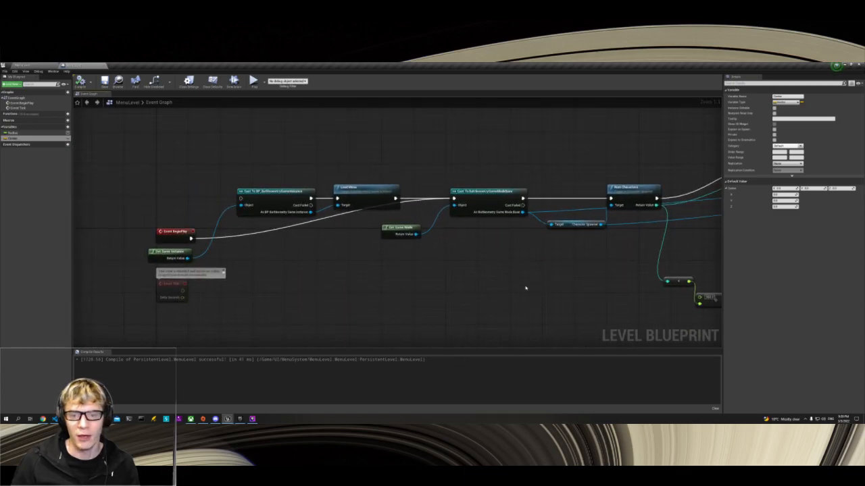
pyautogui.moveTo(572, 295); pyautogui.dragTo(506, 286, button='right')
pyautogui.moveTo(263, 260); pyautogui.dragTo(407, 287, button='right')
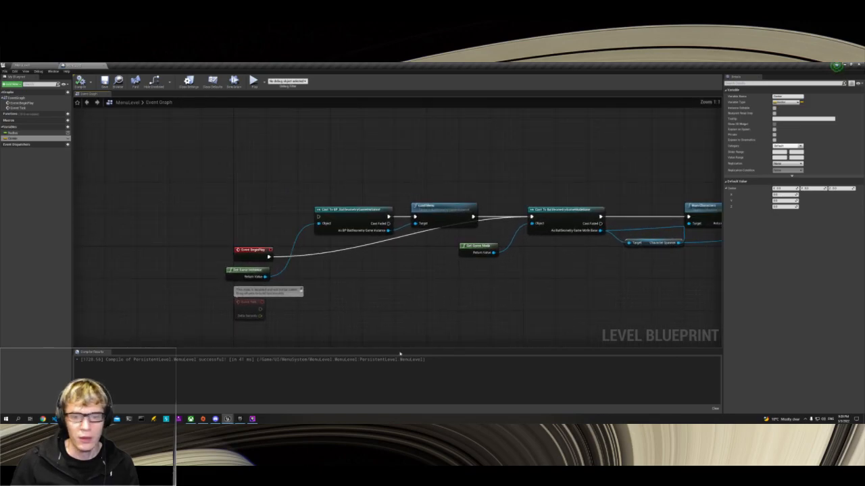
pyautogui.rightClick(429, 334)
pyautogui.click(350, 311)
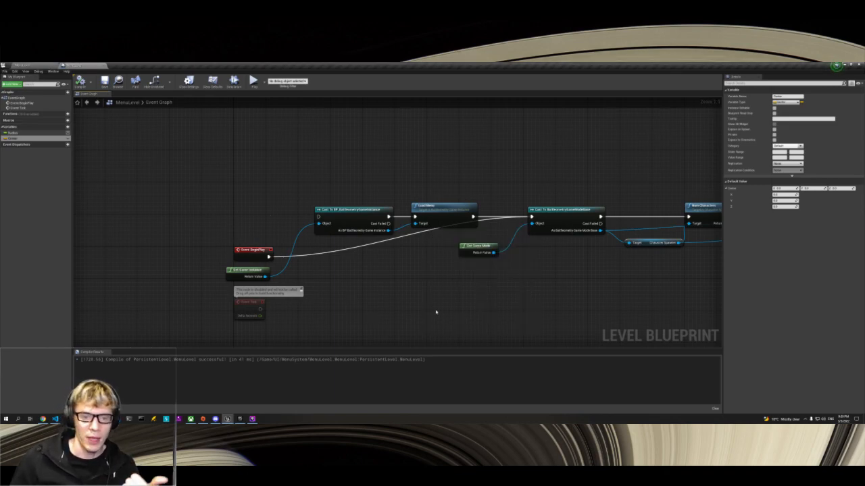
pyautogui.moveTo(609, 311); pyautogui.dragTo(514, 302, button='right')
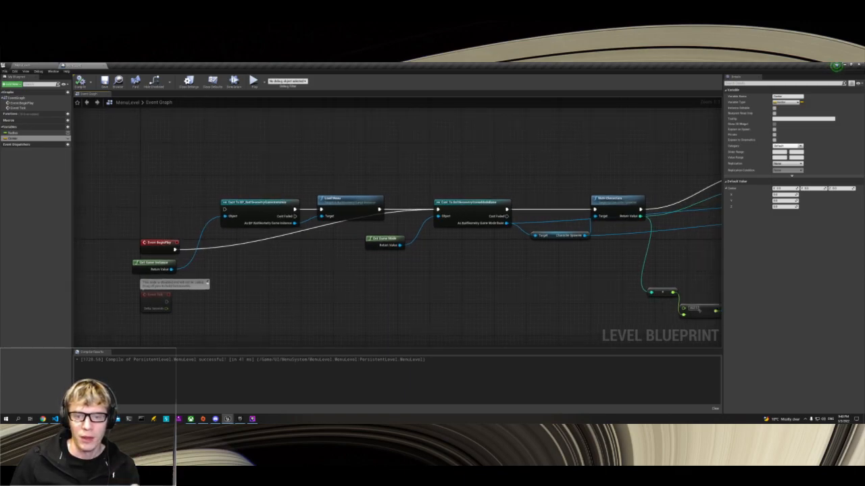
pyautogui.moveTo(572, 285); pyautogui.dragTo(412, 283, button='right')
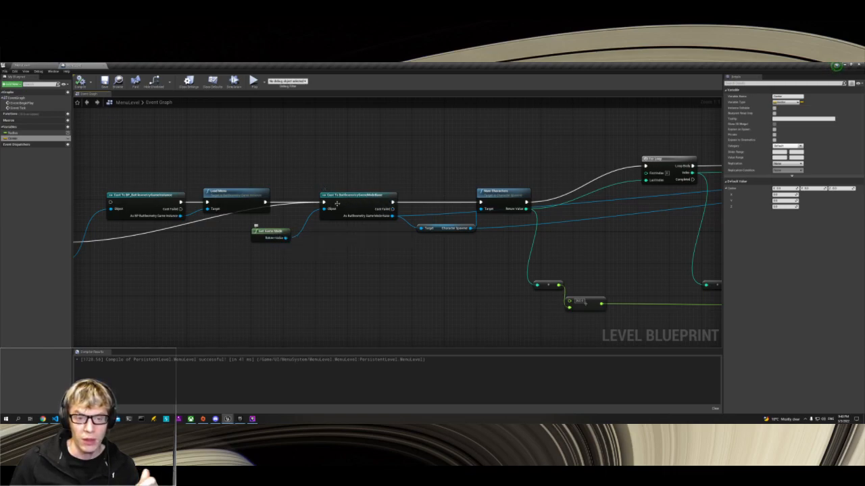
pyautogui.moveTo(316, 222); pyautogui.dragTo(267, 219, button='right')
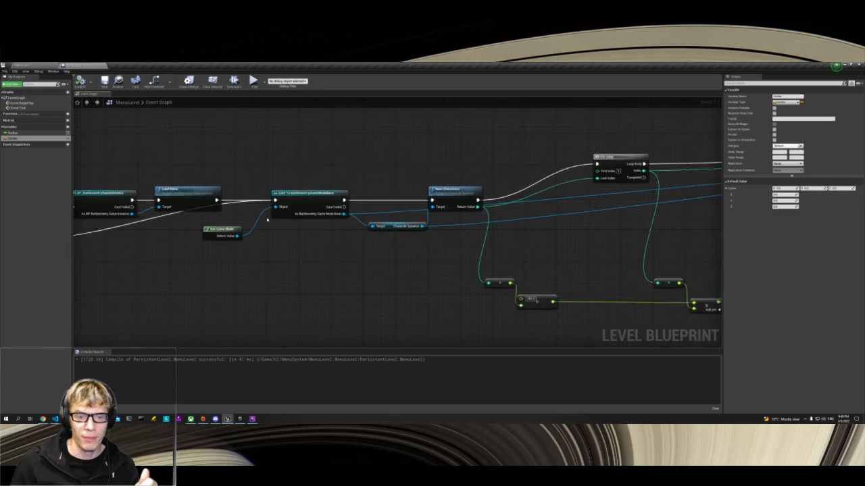
pyautogui.moveTo(430, 250); pyautogui.dragTo(371, 256, button='right')
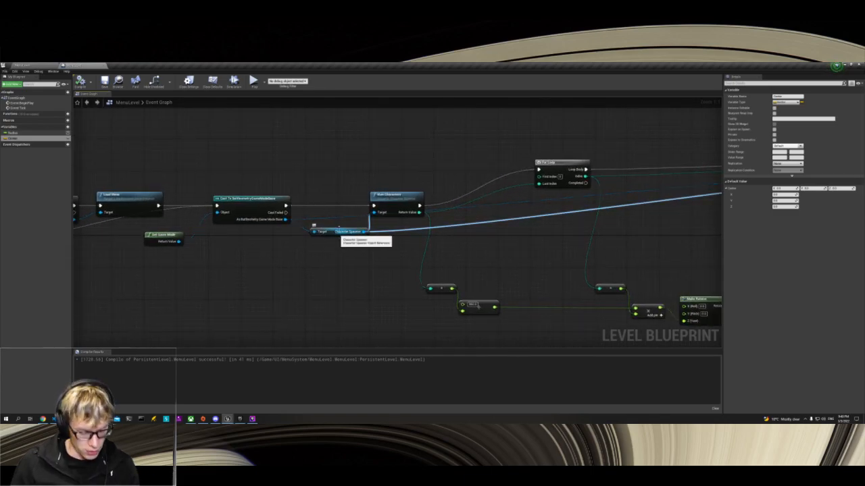
# Step: Switch to Visual Studio Code and examine the CharacterSpawner property in BattleometryGameModeBase.h and its creation in BattleometryGameModeBase.cpp
pyautogui.hotkey('alt', 'Tab')
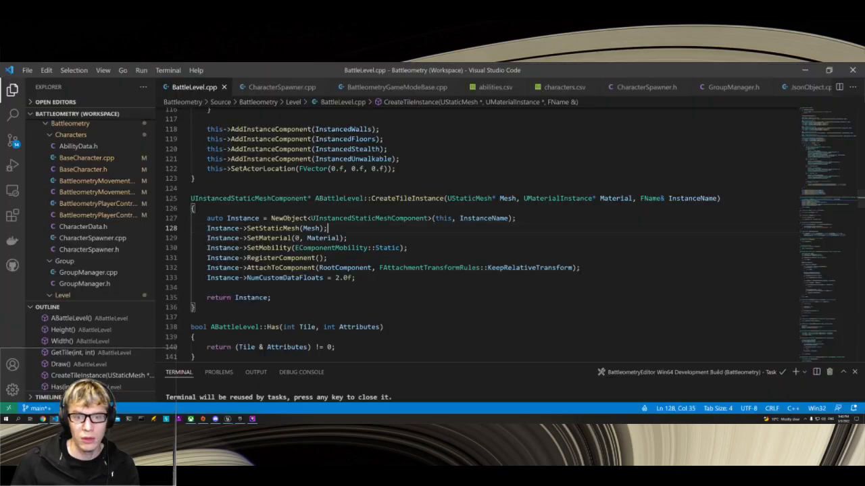
pyautogui.scroll(-4, 127, 241)
pyautogui.scroll(4, 127, 242)
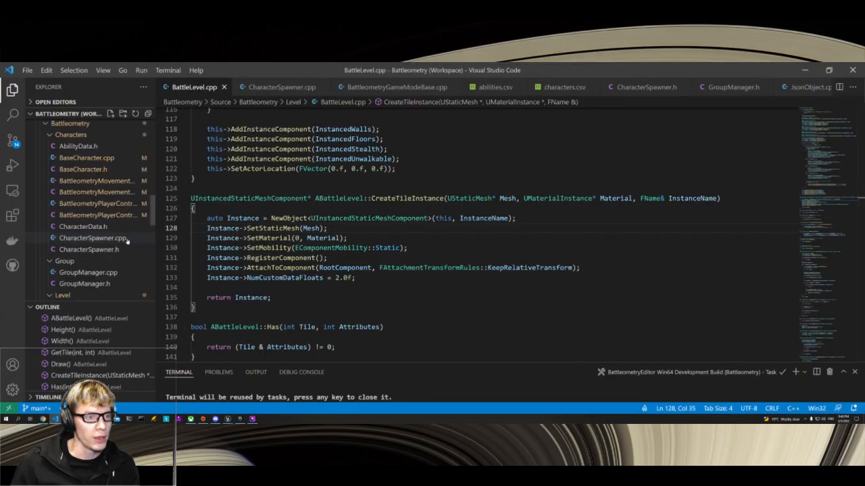
pyautogui.scroll(-5, 103, 265)
pyautogui.scroll(-8, 104, 264)
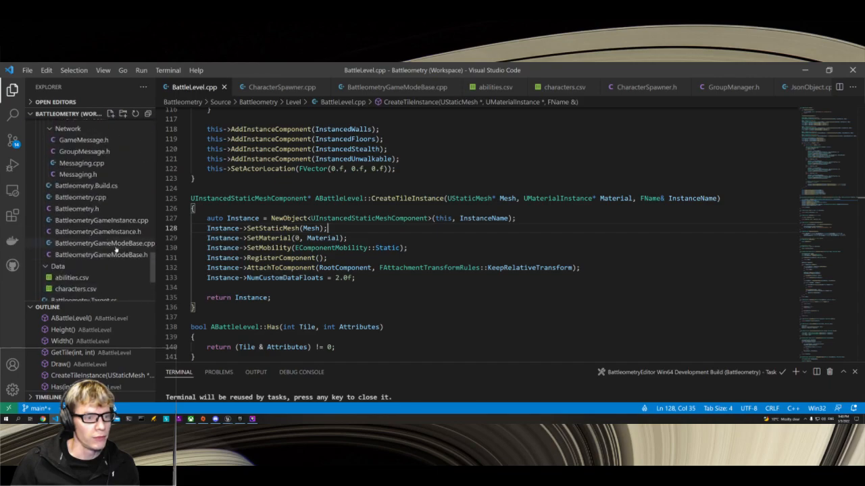
pyautogui.click(102, 254)
pyautogui.moveTo(351, 252); pyautogui.dragTo(190, 242)
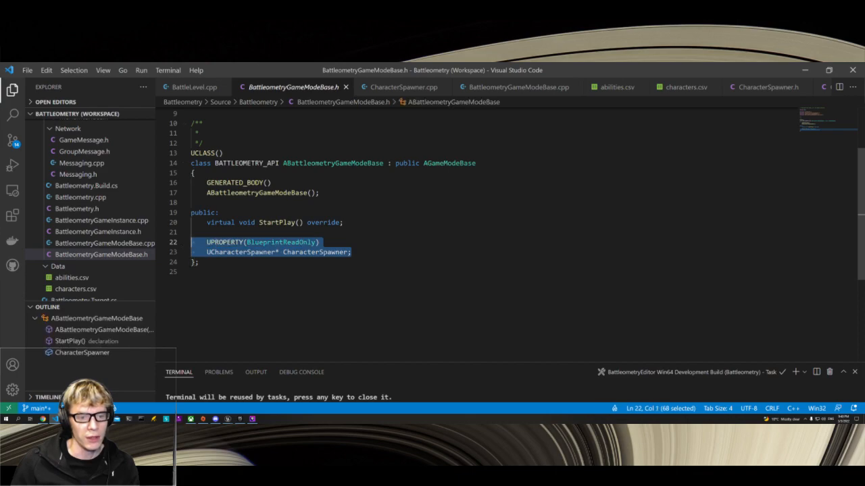
pyautogui.click(75, 244)
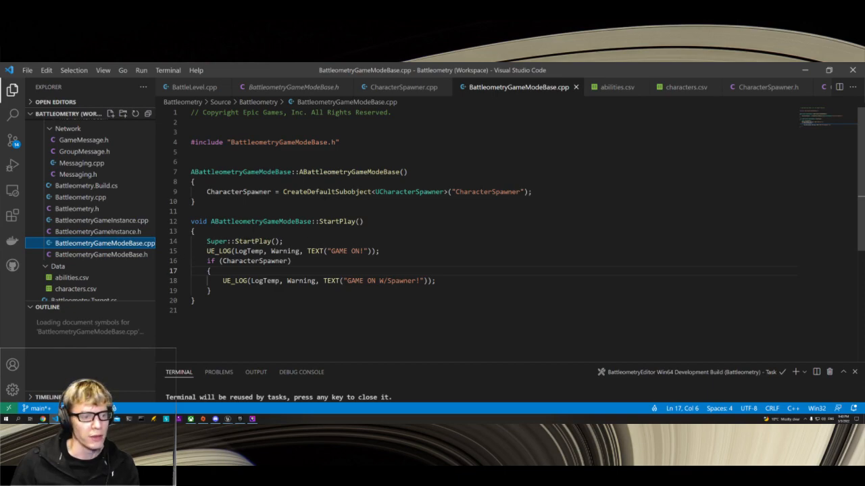
# Step: Return to Unreal Editor's main level window and open the current level's blueprint from there
pyautogui.hotkey('alt', 'Tab')
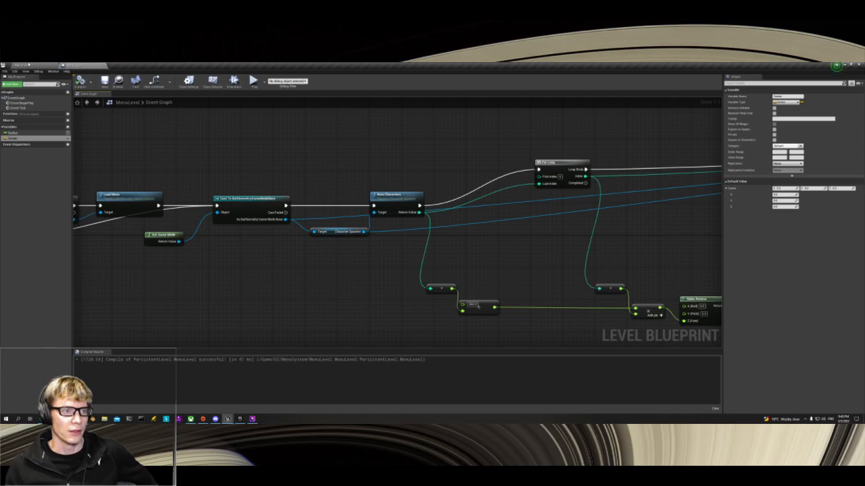
pyautogui.click(28, 64)
pyautogui.click(285, 83)
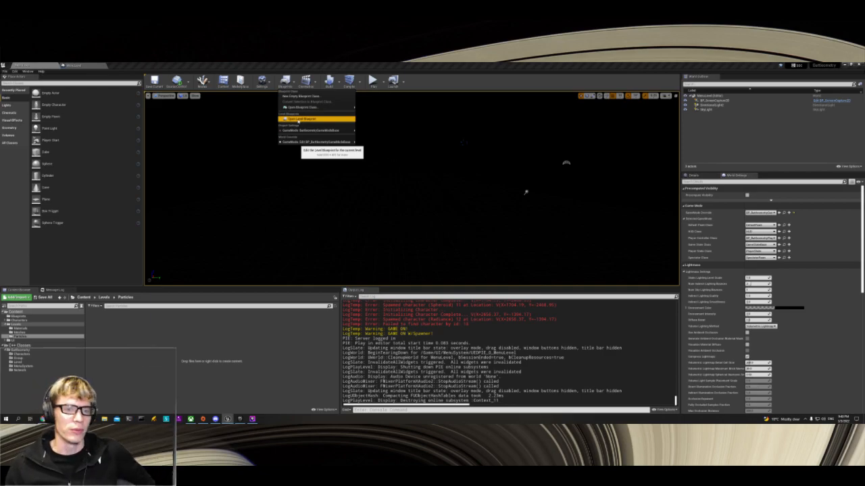
pyautogui.click(300, 121)
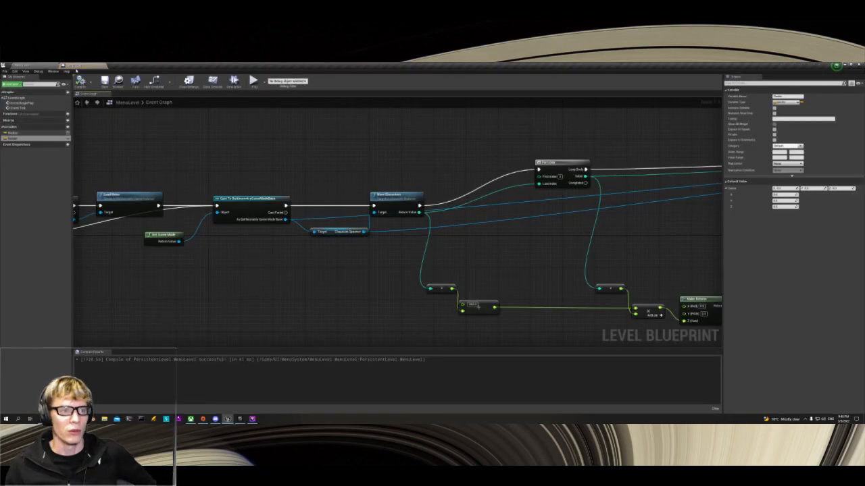
# Step: Trace the event graph from Event BeginPlay through Num Characters and the For Loop to the rotator, forward vector and Make Transform nodes feeding Spawn Character
pyautogui.moveTo(191, 178); pyautogui.dragTo(497, 152, button='right')
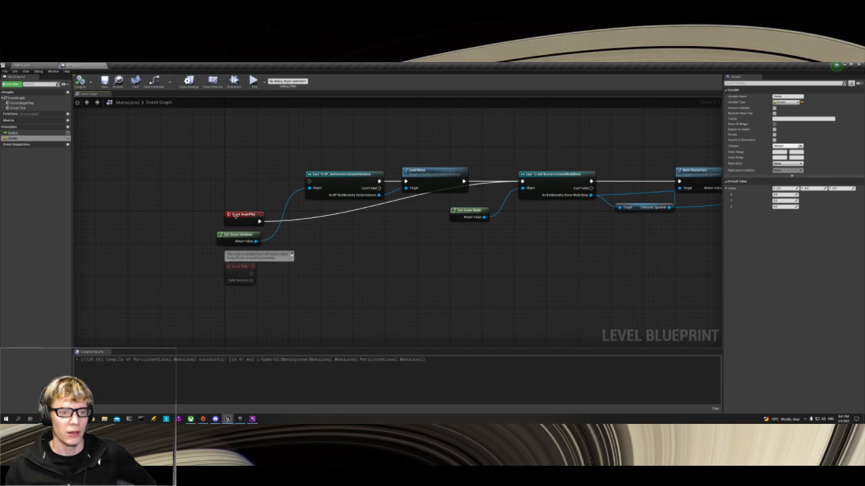
pyautogui.moveTo(612, 264); pyautogui.dragTo(379, 273, button='right')
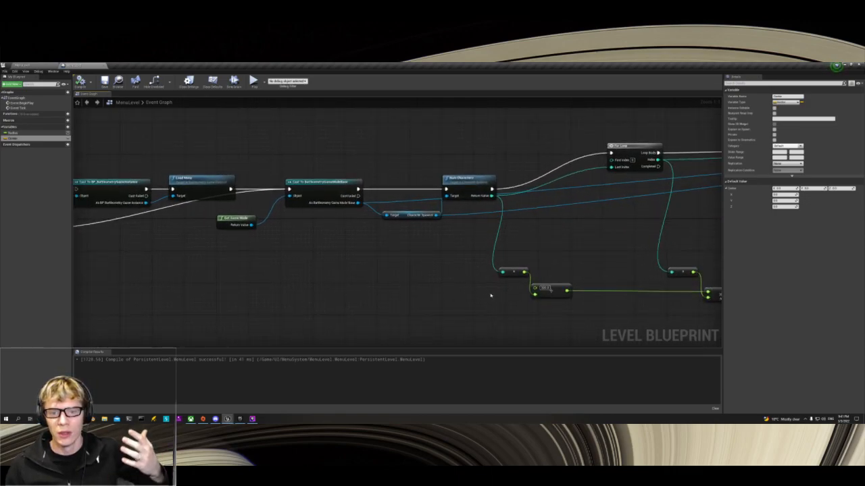
pyautogui.moveTo(489, 295); pyautogui.dragTo(446, 283, button='right')
pyautogui.moveTo(507, 218); pyautogui.dragTo(415, 220, button='right')
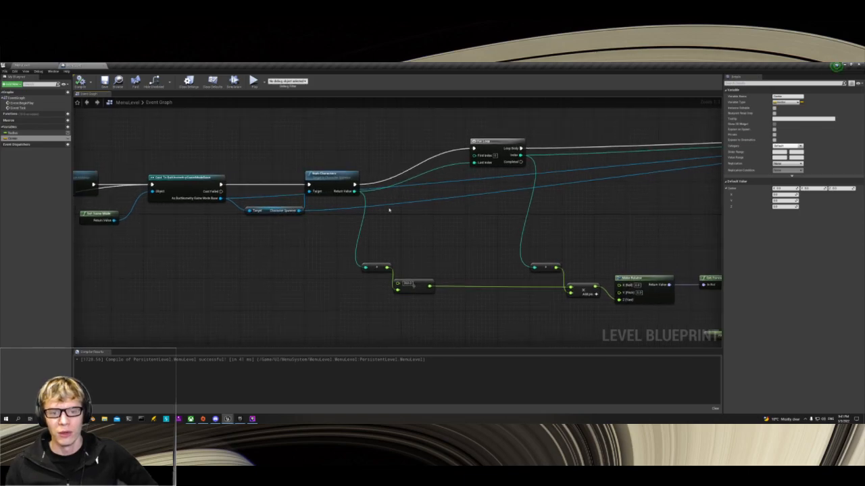
pyautogui.moveTo(477, 237); pyautogui.dragTo(405, 240, button='right')
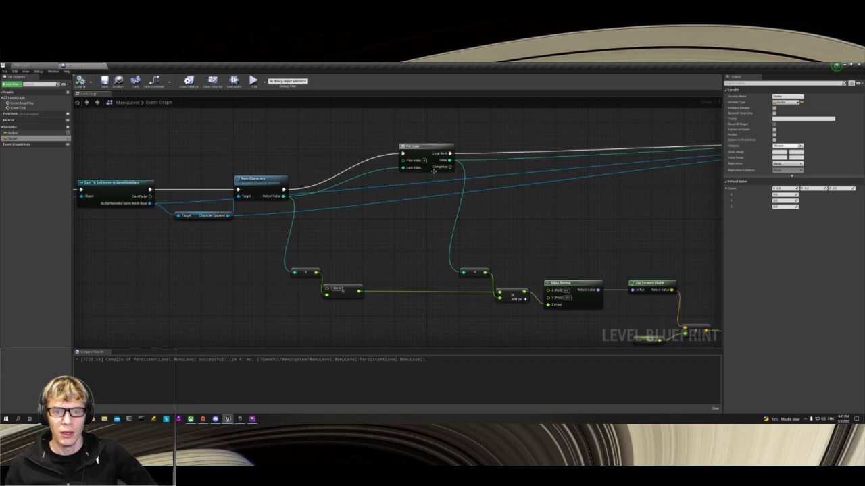
pyautogui.moveTo(513, 223); pyautogui.dragTo(397, 222, button='right')
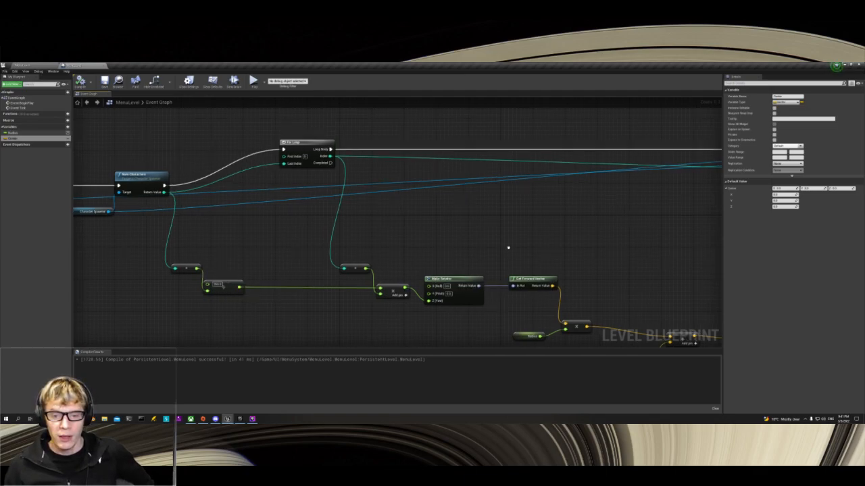
pyautogui.moveTo(482, 266); pyautogui.dragTo(384, 261, button='right')
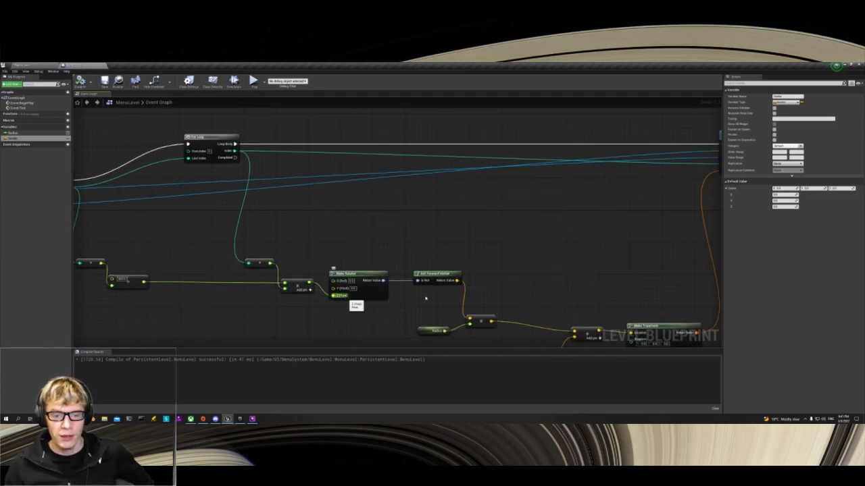
pyautogui.moveTo(504, 264); pyautogui.dragTo(429, 250, button='right')
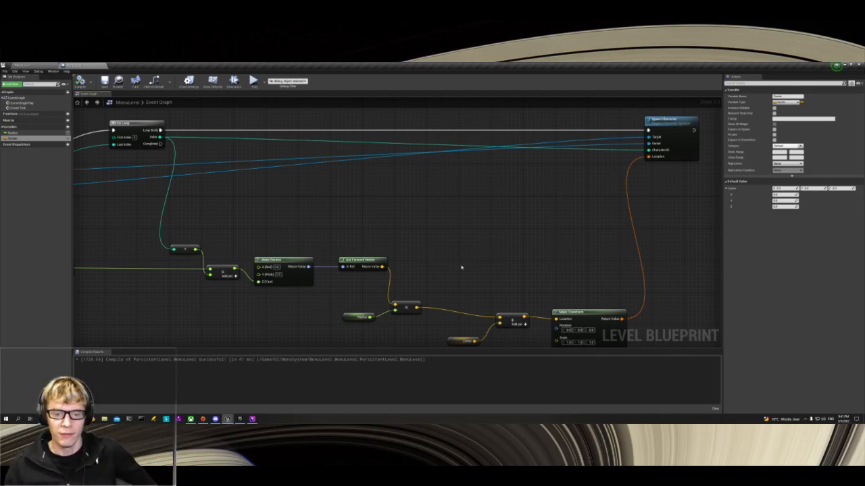
pyautogui.moveTo(451, 280); pyautogui.dragTo(375, 272, button='right')
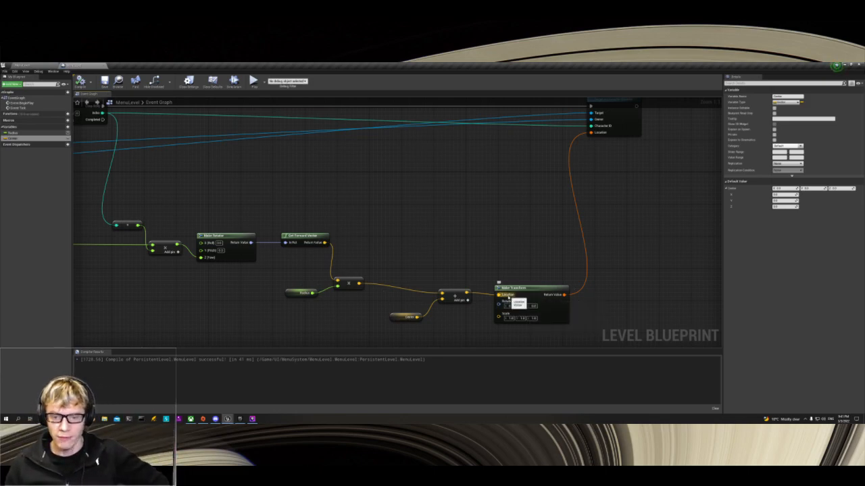
# Step: Follow the transform link to the Spawn Character node, then return to the main level window and play MenuLevel in the viewport
pyautogui.moveTo(556, 274); pyautogui.dragTo(483, 348, button='right')
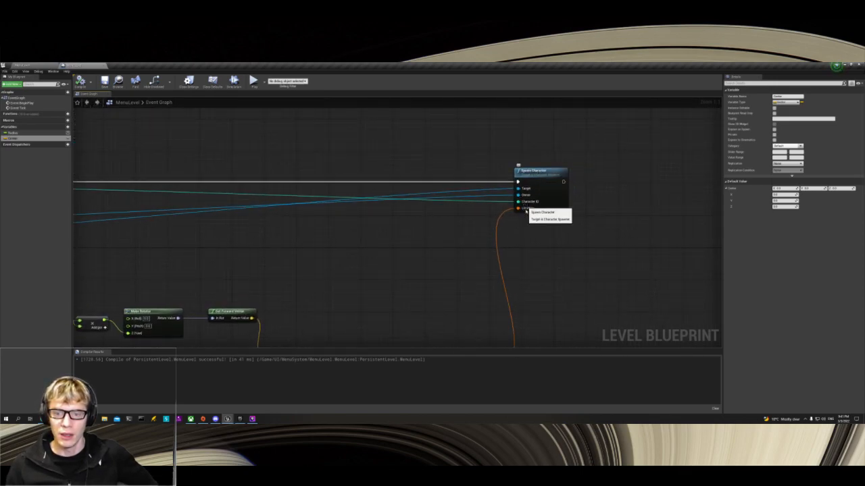
pyautogui.click(44, 65)
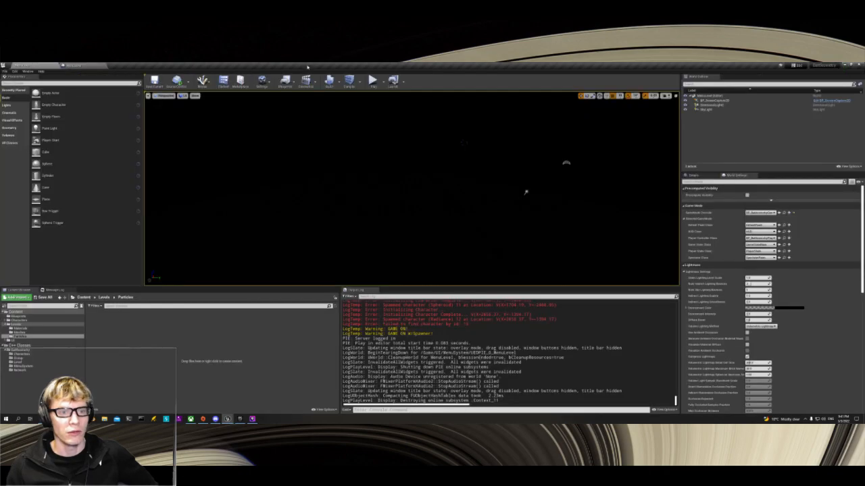
pyautogui.click(373, 81)
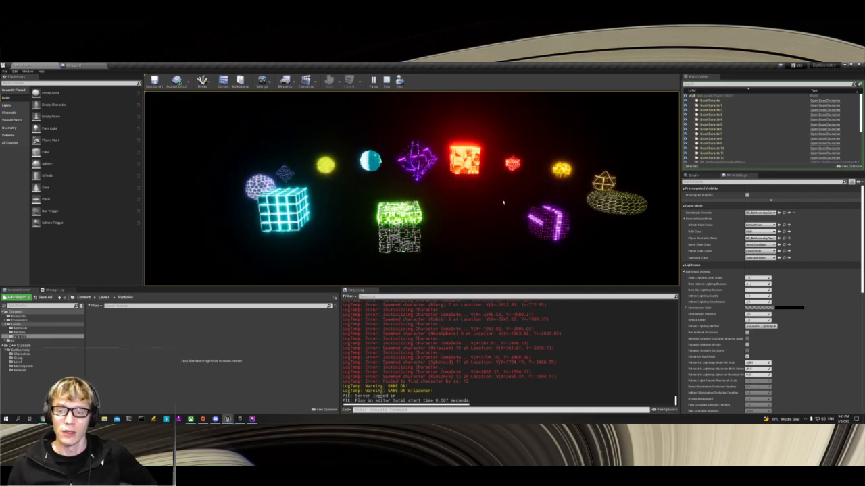
pyautogui.click(529, 191)
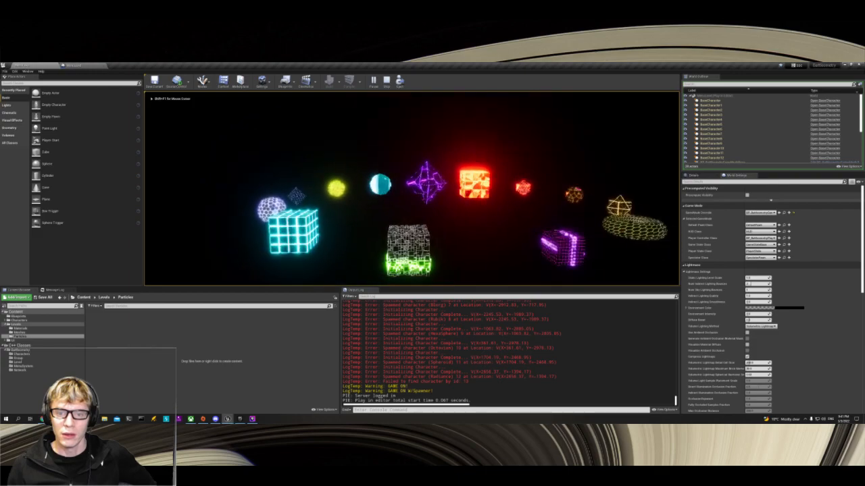
# Step: Fly around the ring of spawned characters to examine them from near and far, and end the play session
pyautogui.press('w')
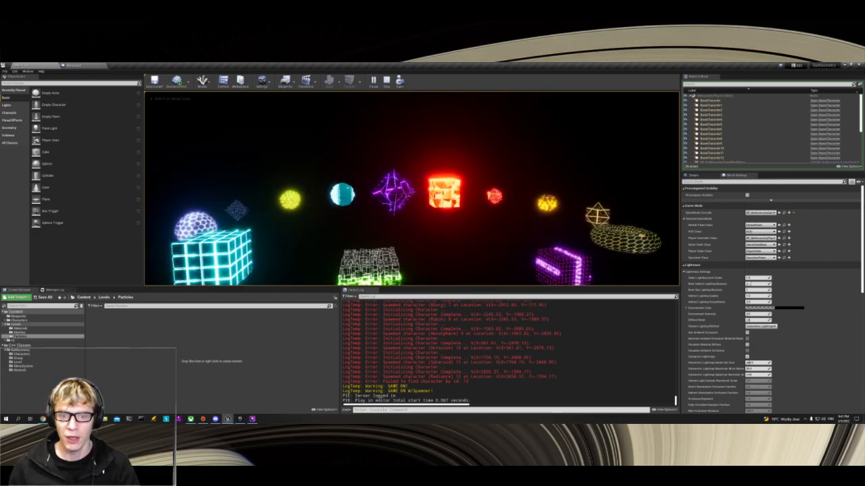
pyautogui.press('w')
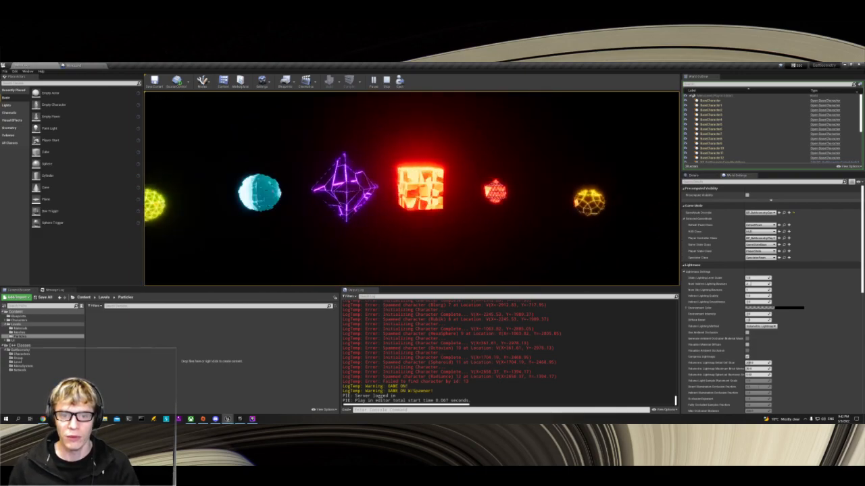
pyautogui.press('s')
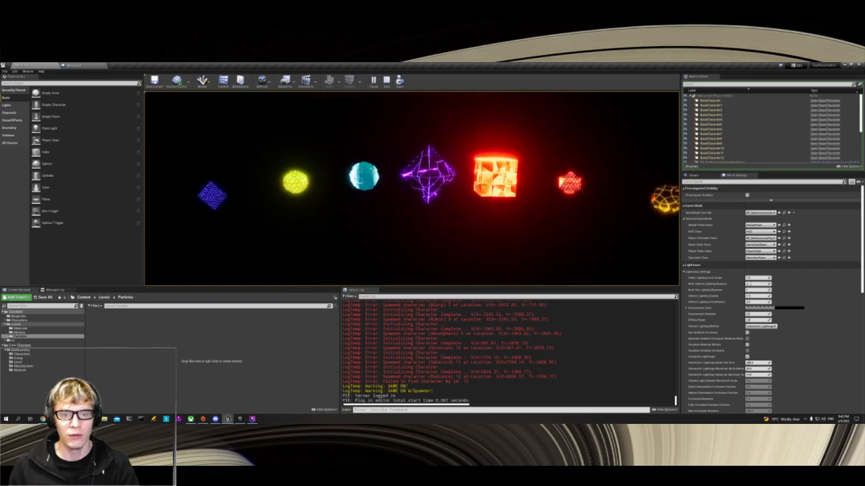
pyautogui.press('w')
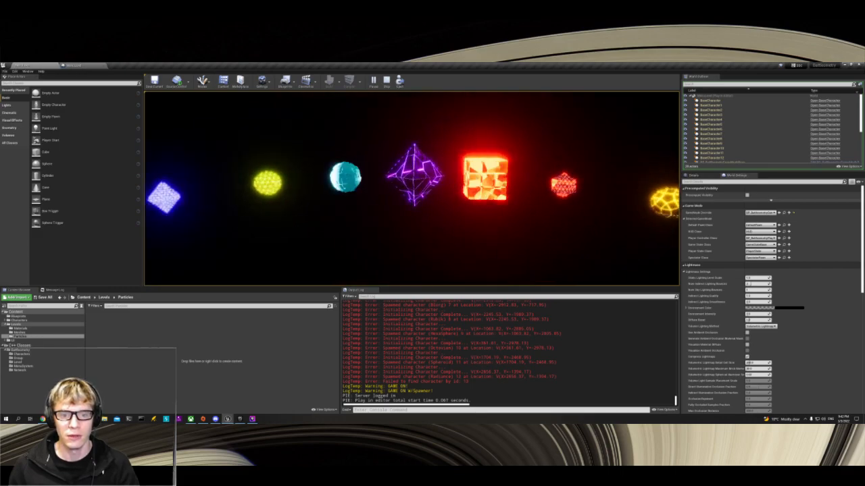
pyautogui.press('w')
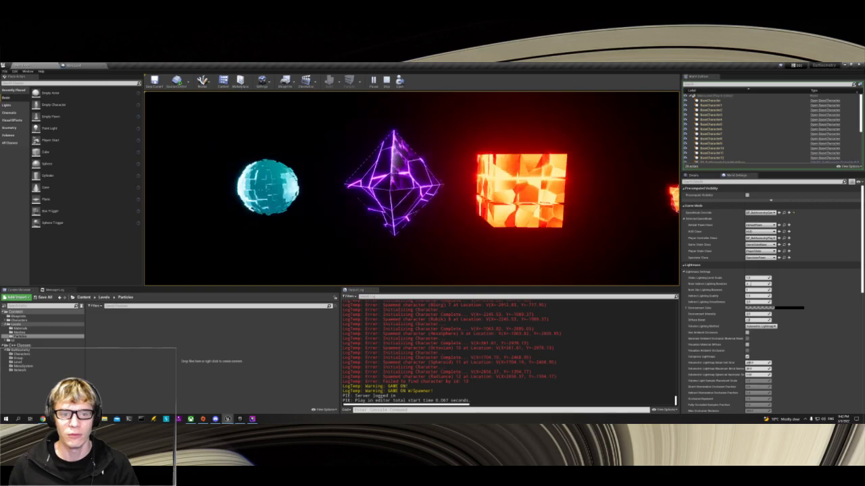
pyautogui.press('d')
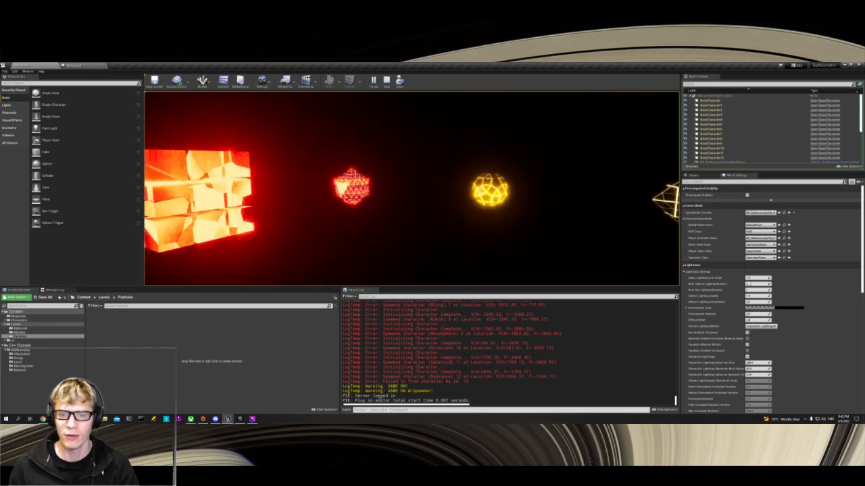
pyautogui.press('d')
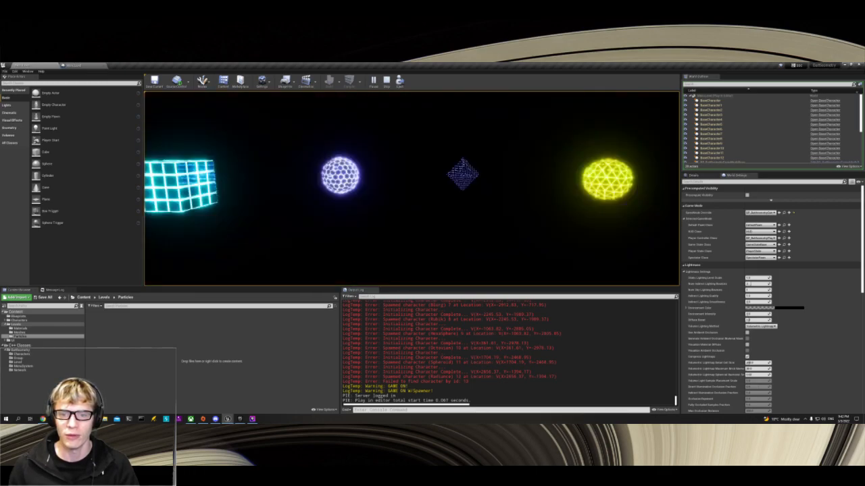
pyautogui.press('a')
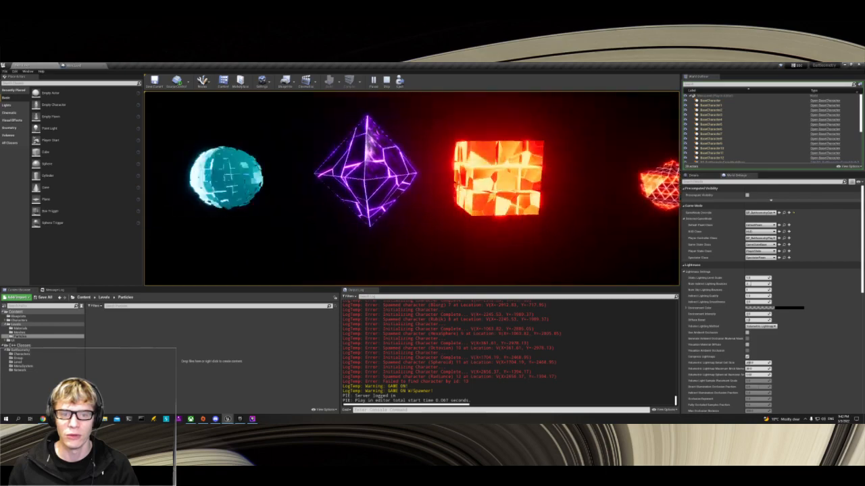
pyautogui.press('s')
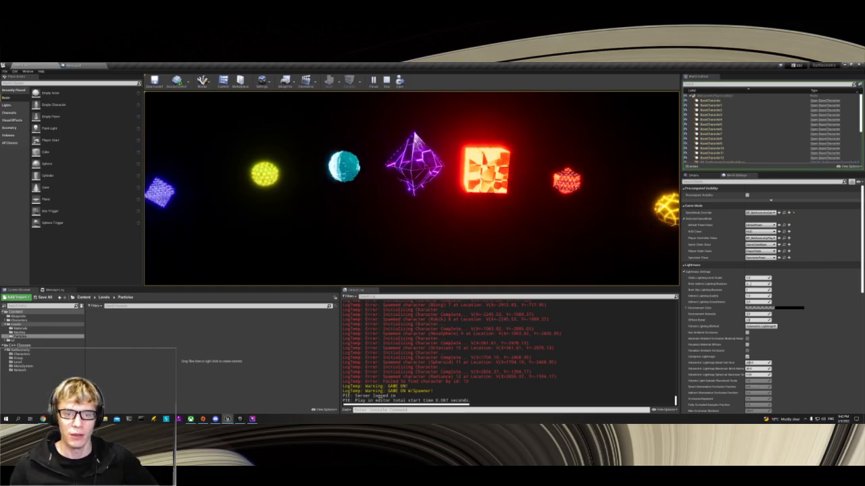
pyautogui.press('Escape')
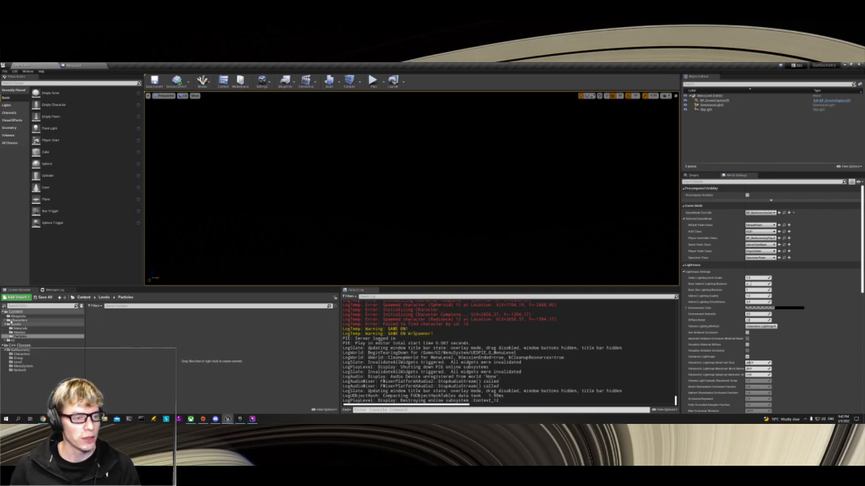
# Step: Open the BattleGround level from the project's Levels folder
pyautogui.click(17, 320)
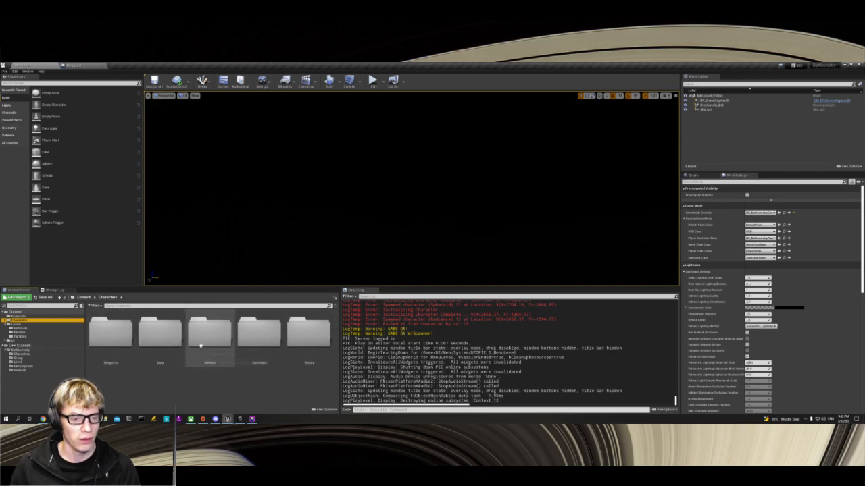
pyautogui.click(16, 325)
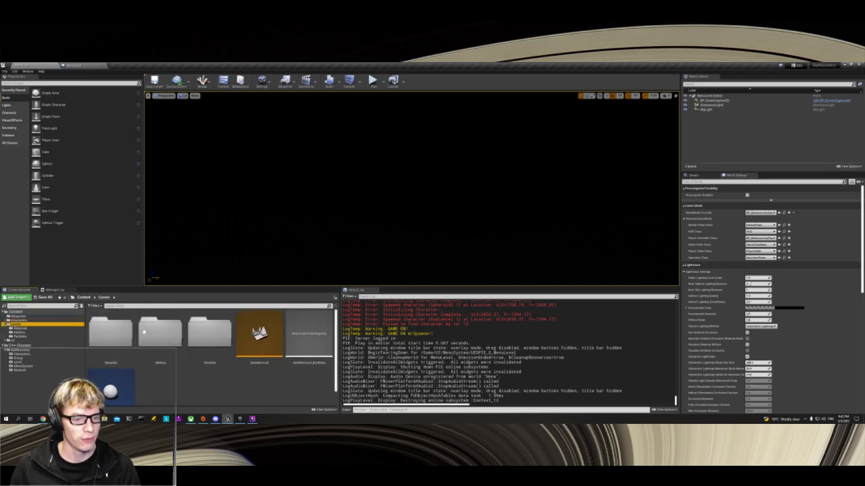
pyautogui.doubleClick(259, 332)
# Step: Examine the BattleGround level's tile grid and obstacle blocks from several angles and distances
pyautogui.moveTo(412, 189); pyautogui.dragTo(449, 211, button='right')
pyautogui.press('s')
pyautogui.press('w')
pyautogui.press('w')
pyautogui.press('s')
pyautogui.press('w')
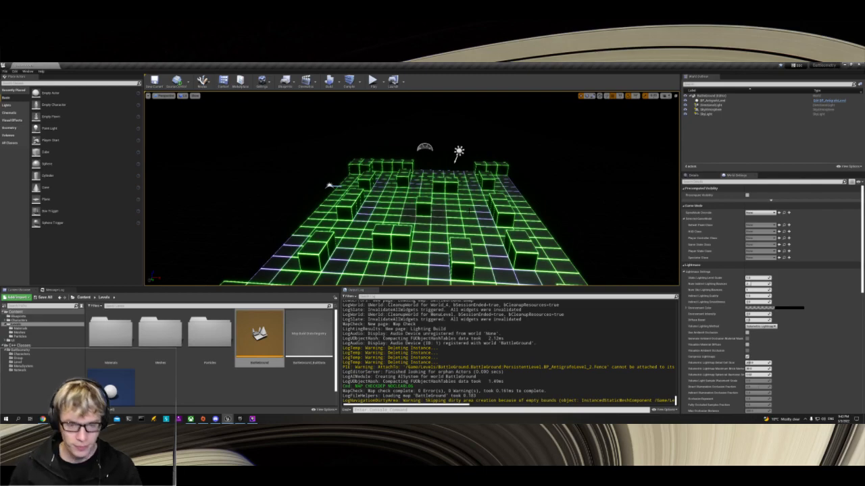
pyautogui.moveTo(478, 210)
pyautogui.mouseDown(button='right')
pyautogui.moveTo(483, 231)
pyautogui.moveTo(486, 203)
pyautogui.mouseUp(button='right')
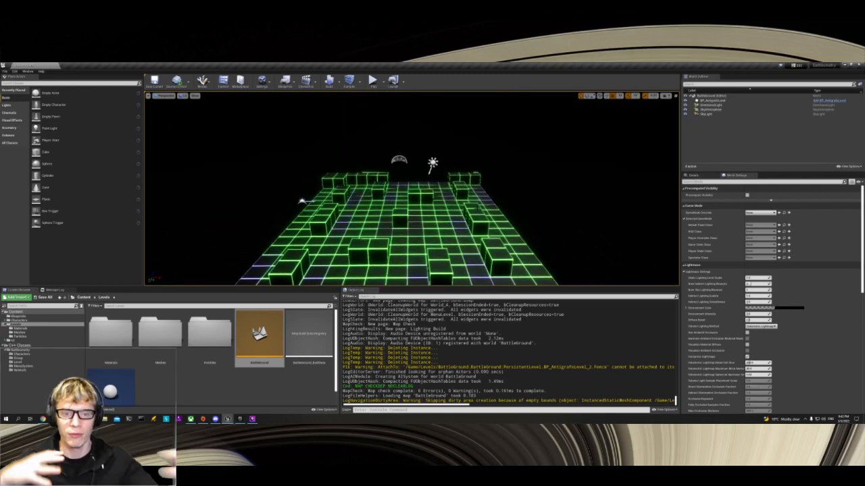
pyautogui.moveTo(478, 209); pyautogui.dragTo(474, 200, button='right')
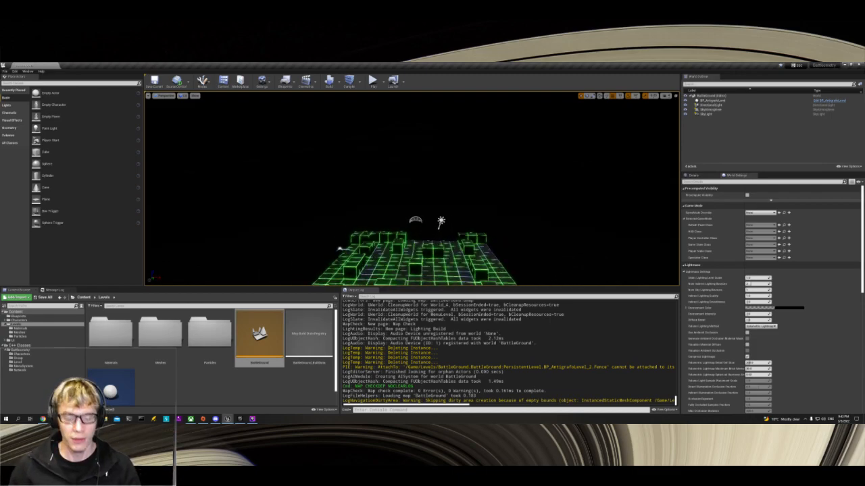
pyautogui.moveTo(479, 209); pyautogui.dragTo(492, 229, button='right')
pyautogui.press('d')
pyautogui.press('s')
pyautogui.press('s')
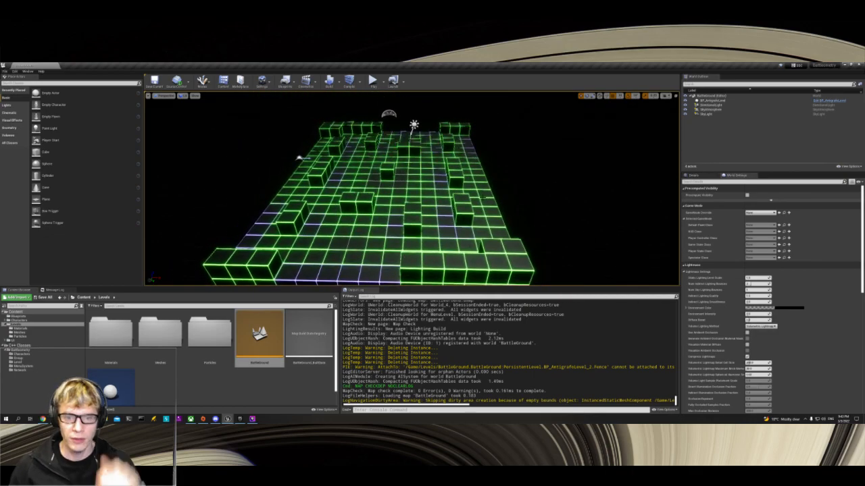
pyautogui.moveTo(484, 197); pyautogui.dragTo(449, 210, button='right')
pyautogui.press('a')
pyautogui.press('d')
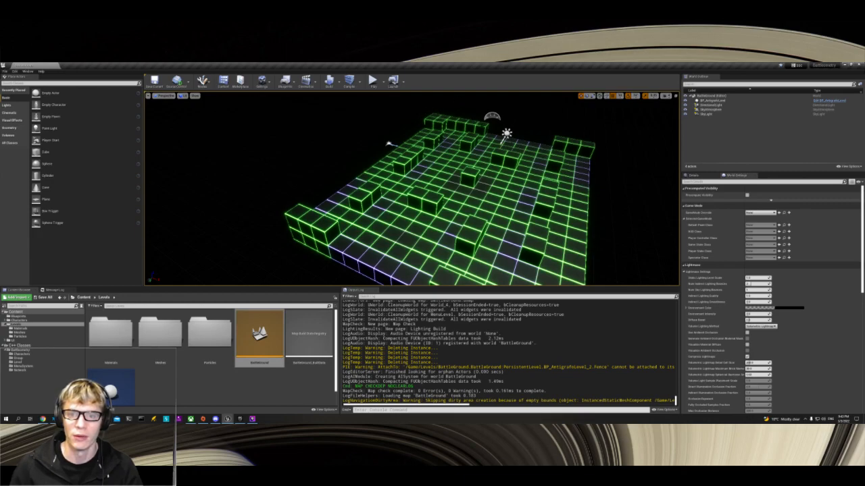
pyautogui.moveTo(389, 144); pyautogui.dragTo(320, 154, button='right')
pyautogui.press('s')
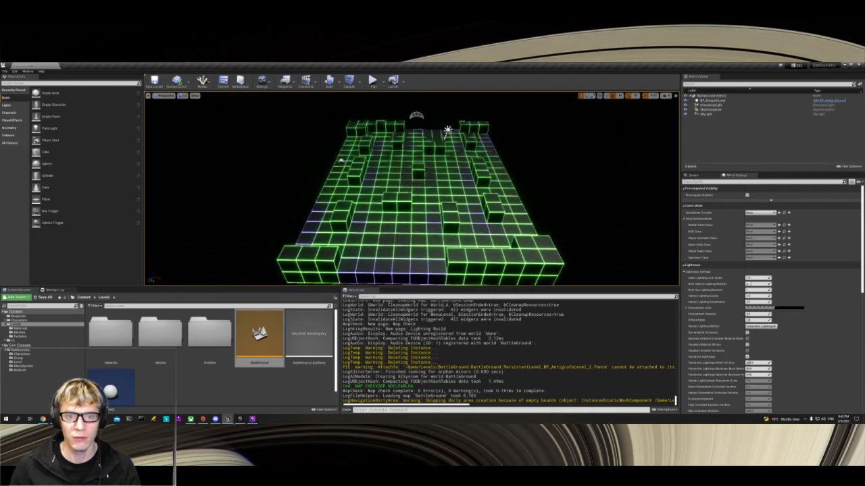
pyautogui.press('w')
pyautogui.press('s')
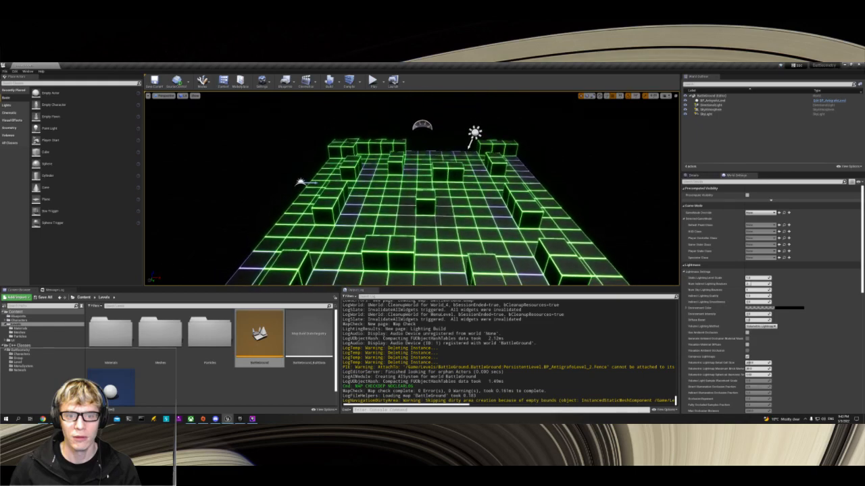
pyautogui.press('s')
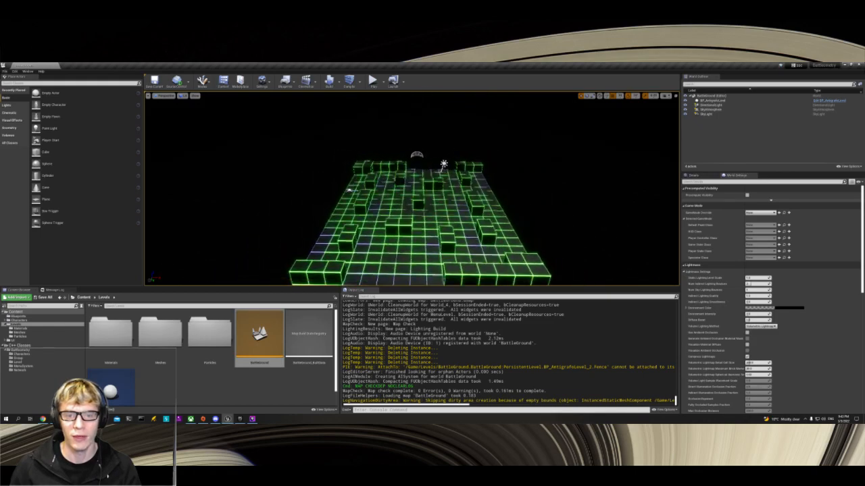
pyautogui.press('w')
pyautogui.press('d')
pyautogui.press('a')
pyautogui.press('w')
pyautogui.press('s')
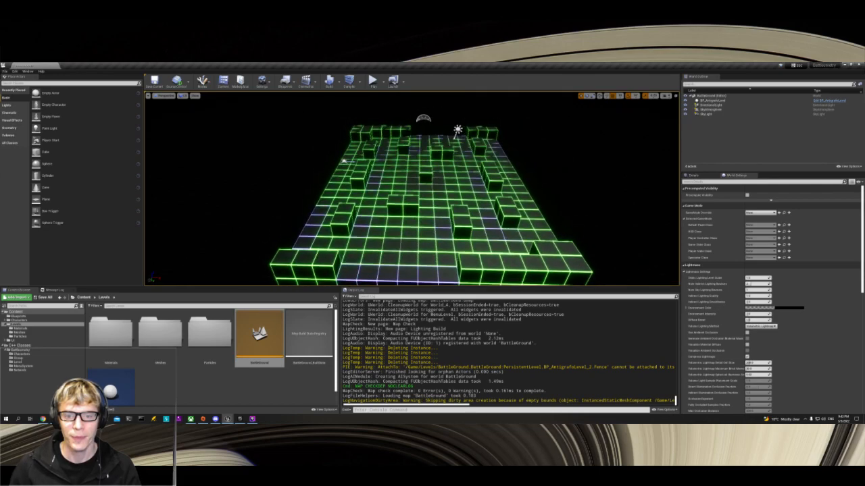
pyautogui.press('w')
pyautogui.press('s')
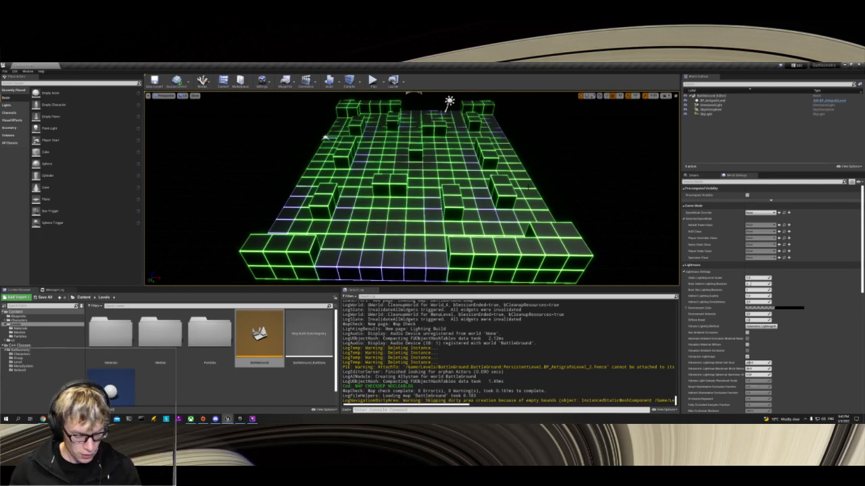
pyautogui.moveTo(544, 165); pyautogui.dragTo(546, 153, button='right')
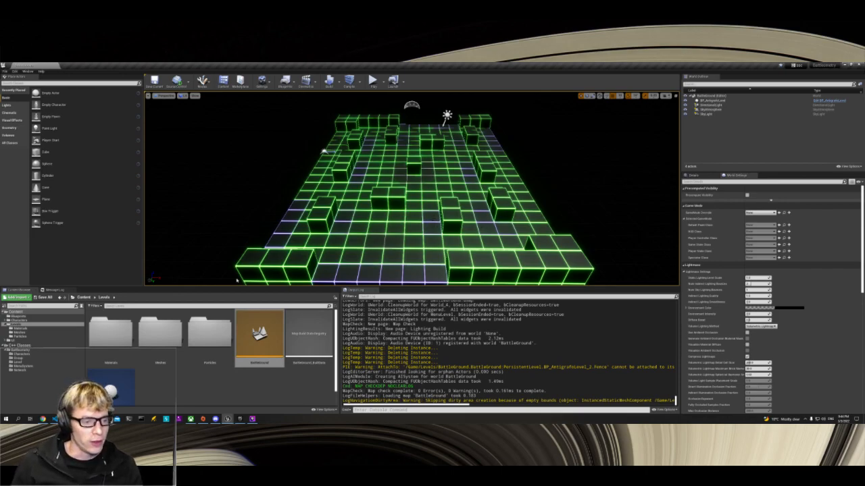
# Step: Create a new folder named NiagaraFX directly under Content
pyautogui.click(16, 312)
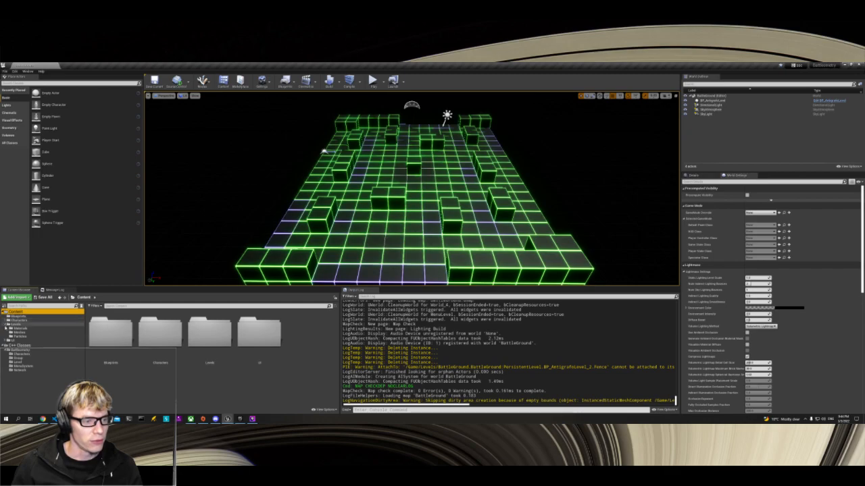
pyautogui.click(6, 324)
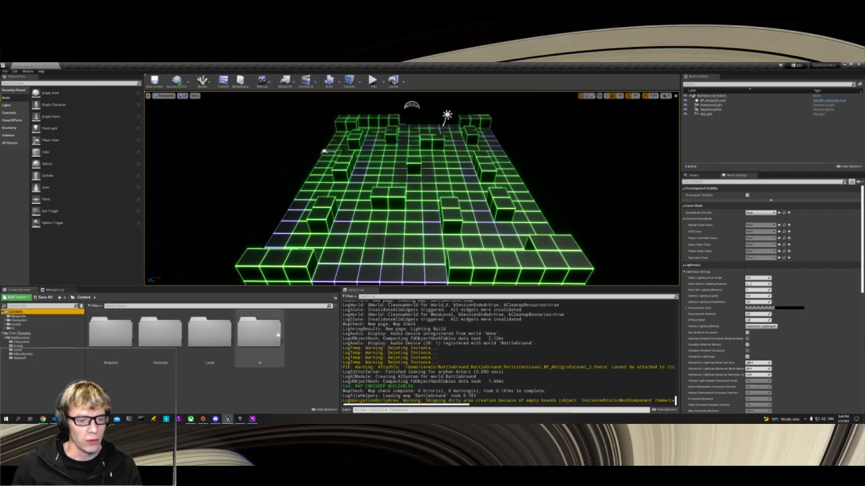
pyautogui.rightClick(304, 337)
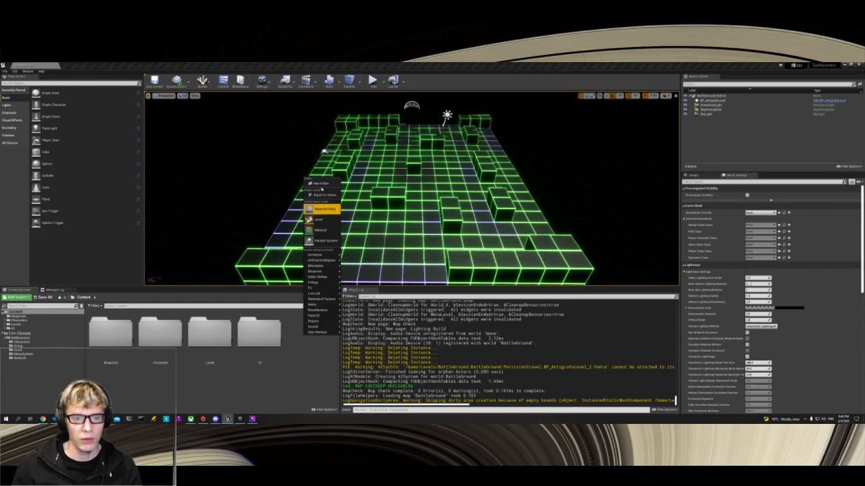
pyautogui.click(320, 184)
pyautogui.write('Maps')
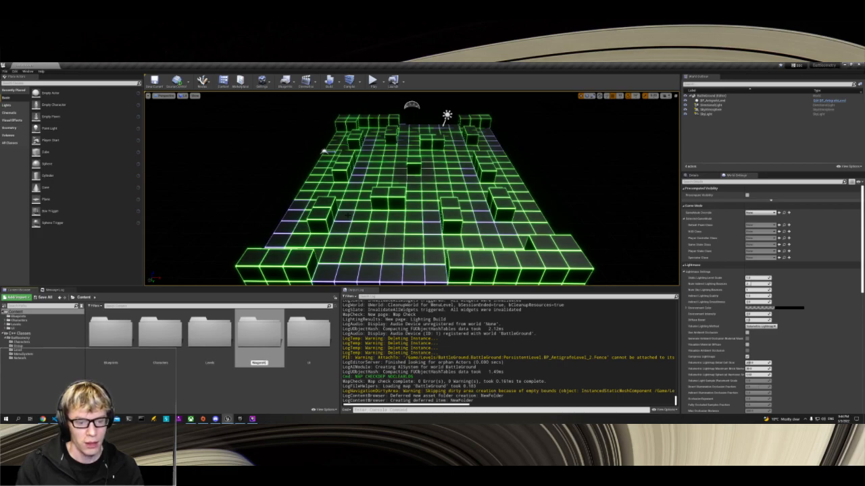
pyautogui.press('Return')
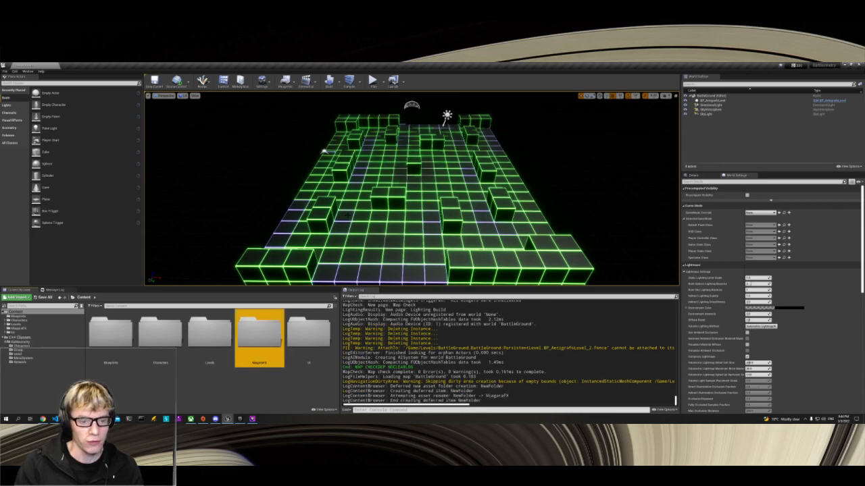
# Step: Open the new NiagaraFX folder
pyautogui.doubleClick(260, 341)
pyautogui.rightClick(147, 341)
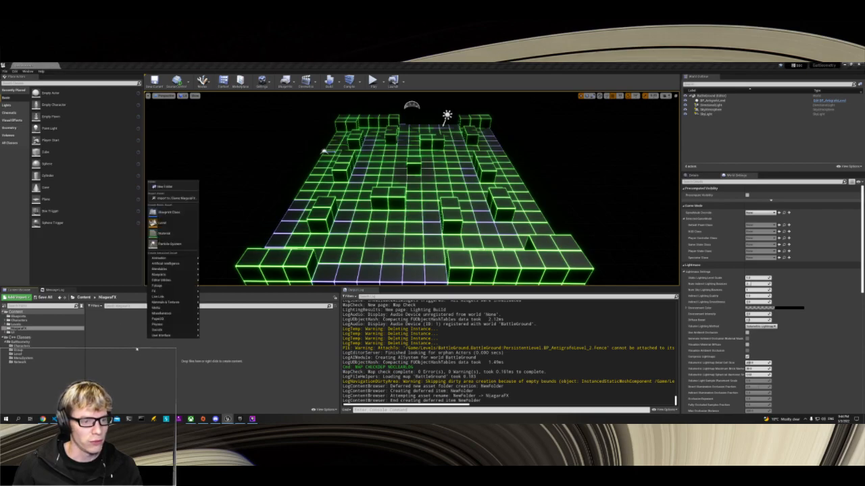
pyautogui.moveTo(170, 336)
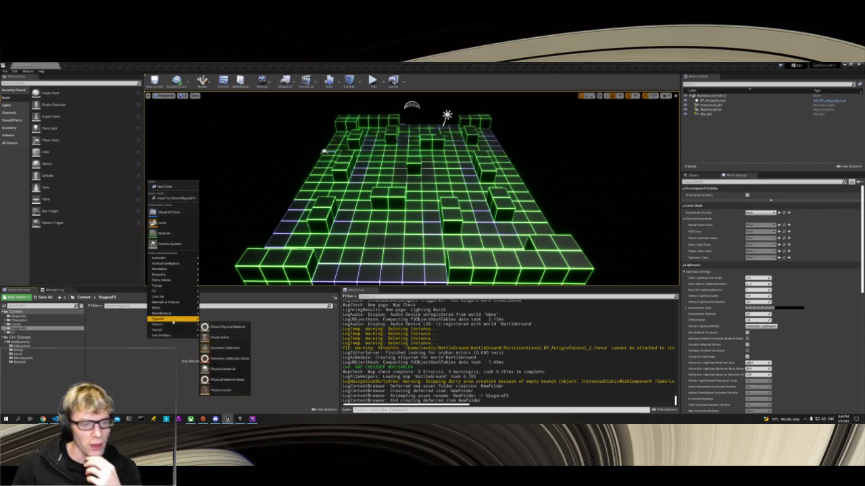
pyautogui.moveTo(170, 315)
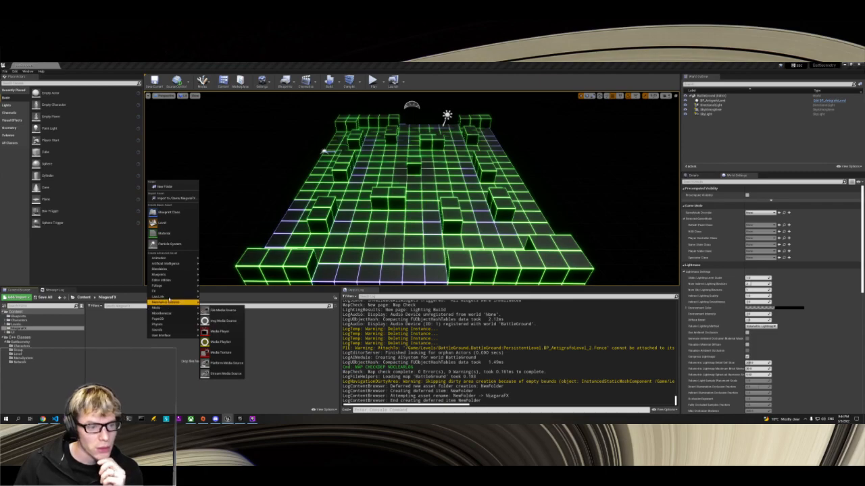
pyautogui.moveTo(160, 283)
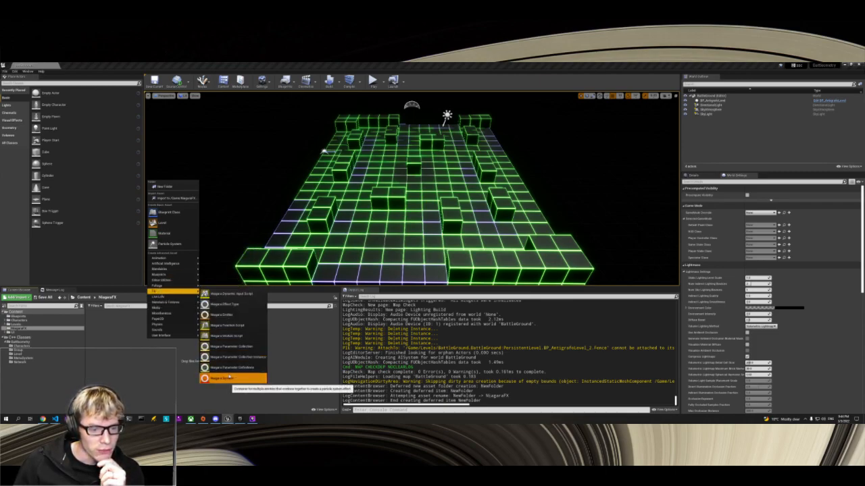
pyautogui.click(222, 379)
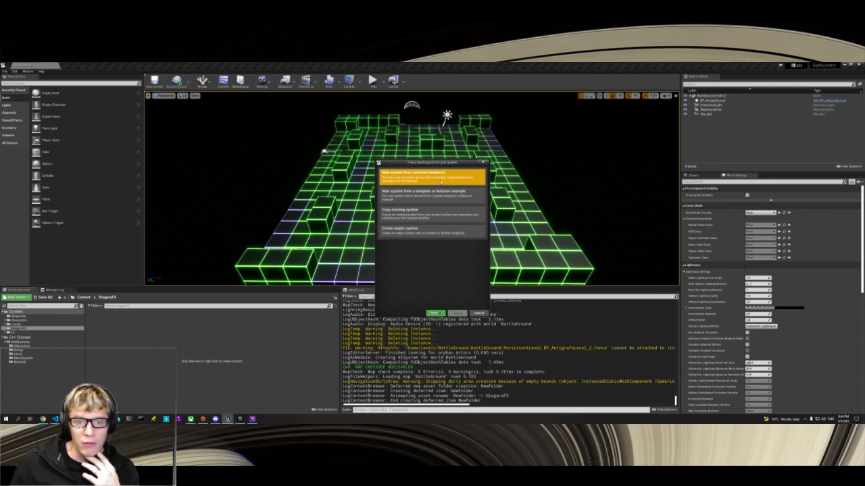
pyautogui.click(404, 199)
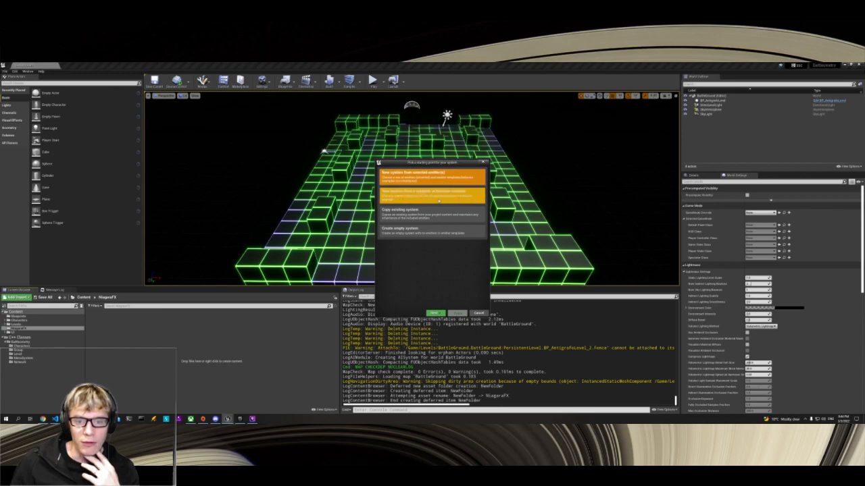
pyautogui.click(430, 215)
pyautogui.click(384, 228)
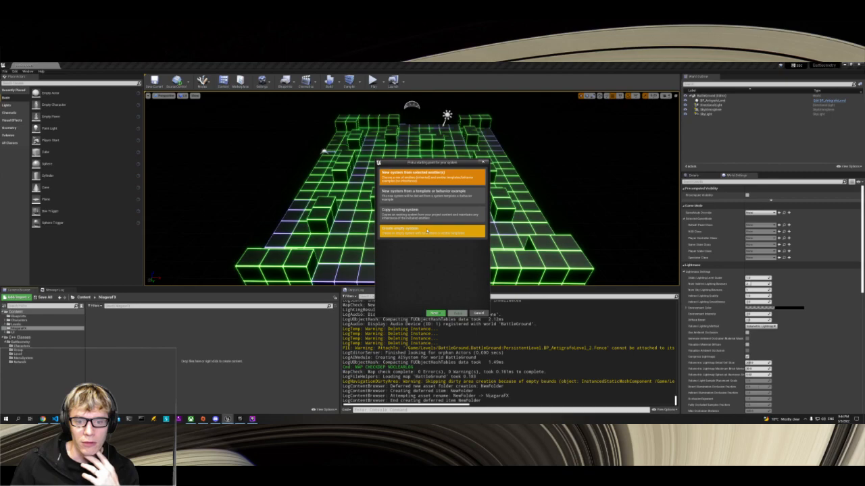
pyautogui.click(405, 198)
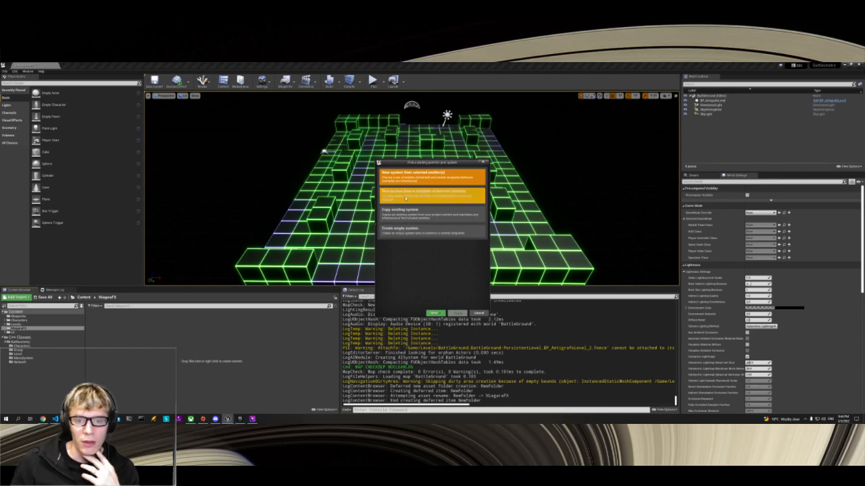
pyautogui.click(405, 198)
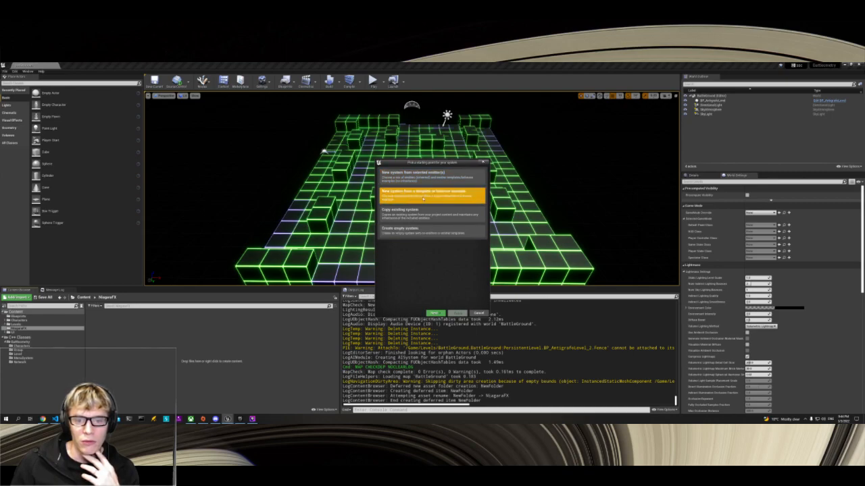
pyautogui.click(435, 313)
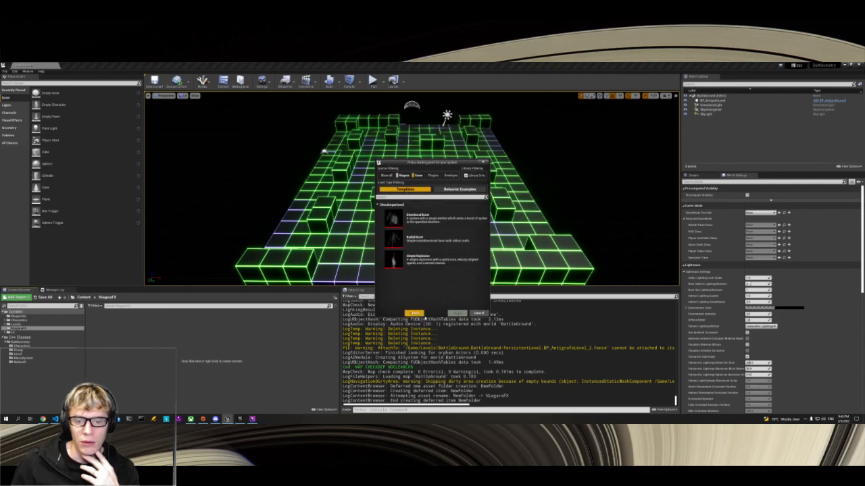
pyautogui.click(414, 314)
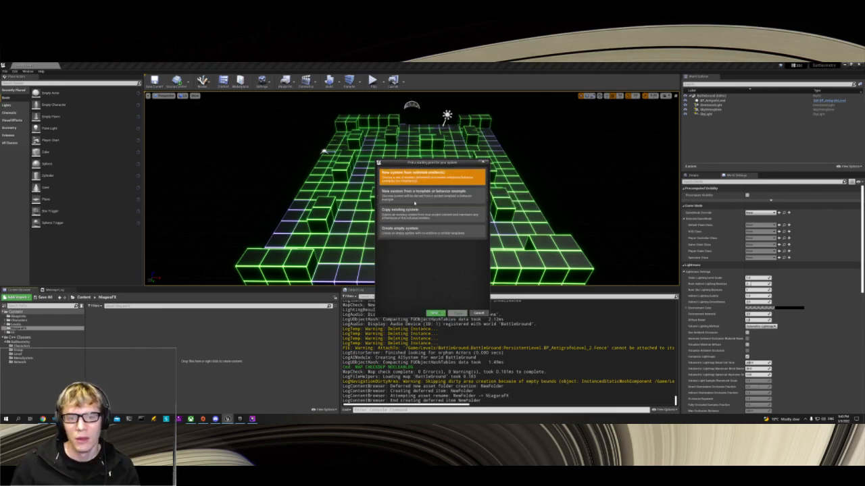
pyautogui.click(442, 314)
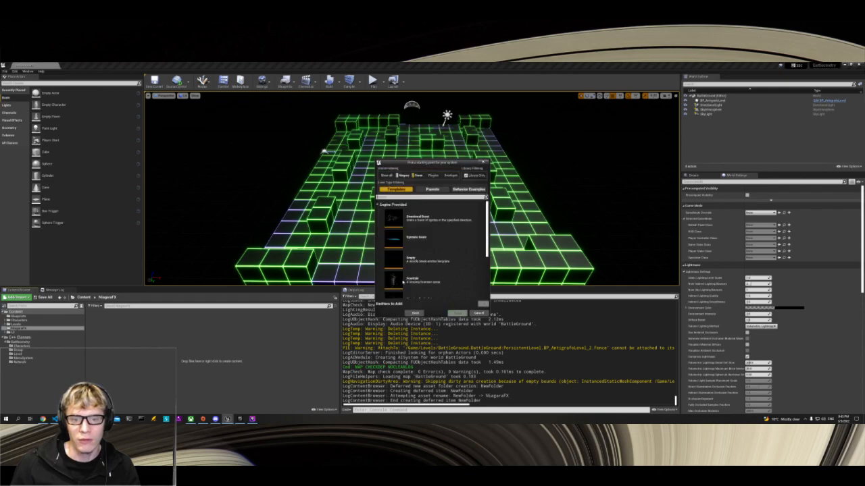
pyautogui.scroll(-3, 456, 240)
pyautogui.scroll(3, 449, 257)
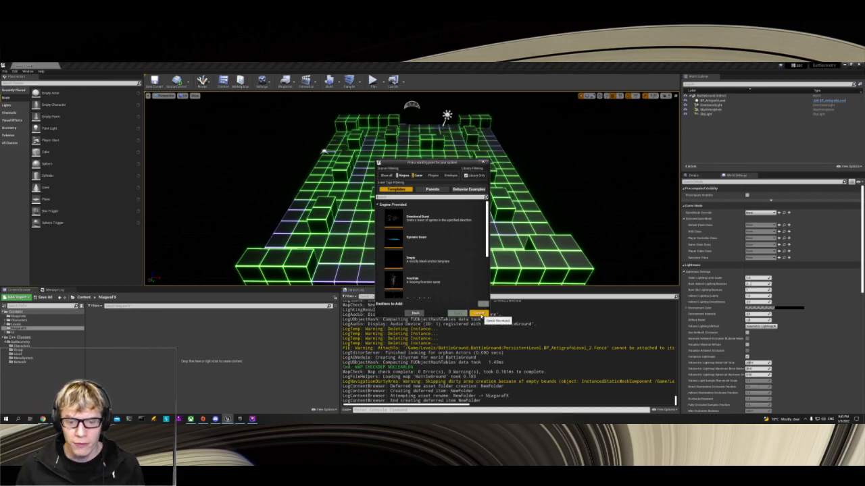
pyautogui.click(478, 314)
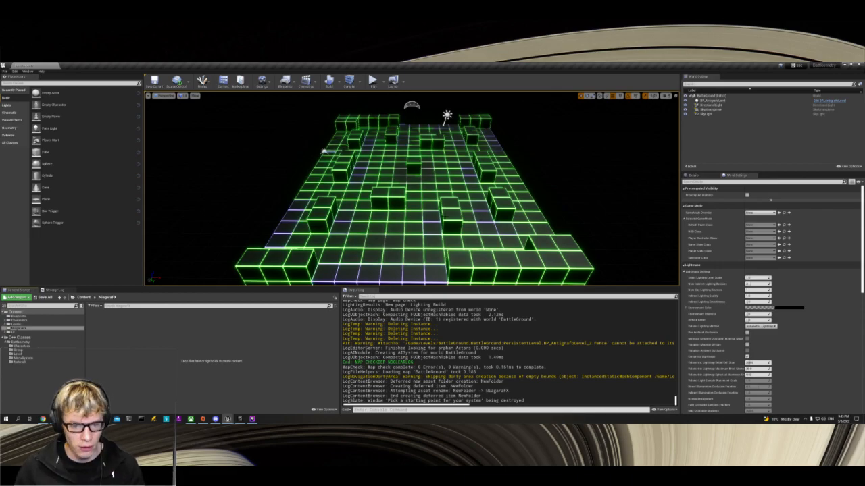
# Step: Examine the BattleGround level's central block and surrounding tiles from near and far
pyautogui.press('w')
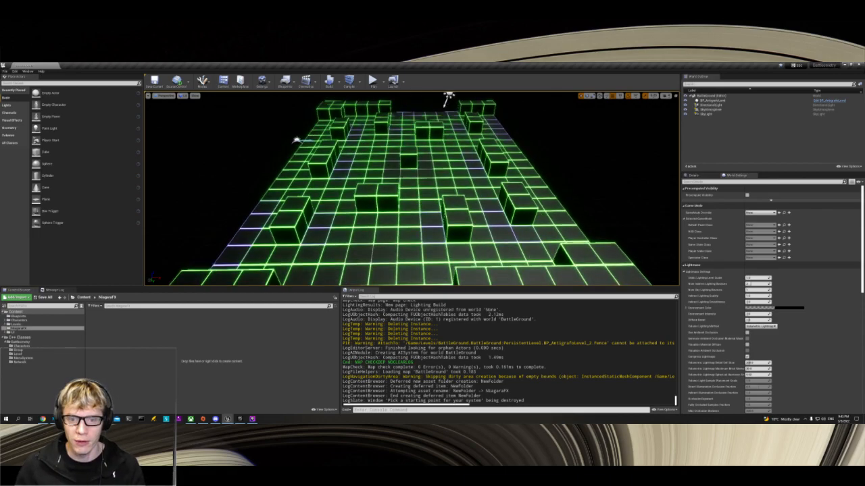
pyautogui.press('s')
pyautogui.press('s')
pyautogui.press('w')
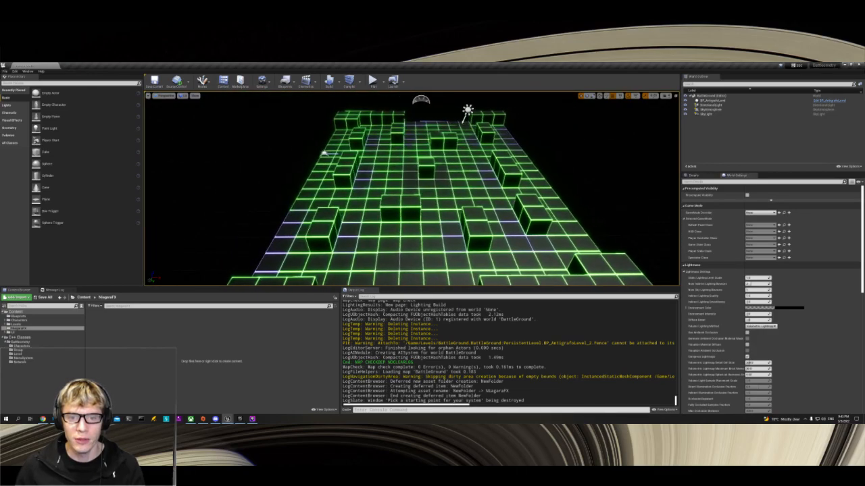
pyautogui.press('w')
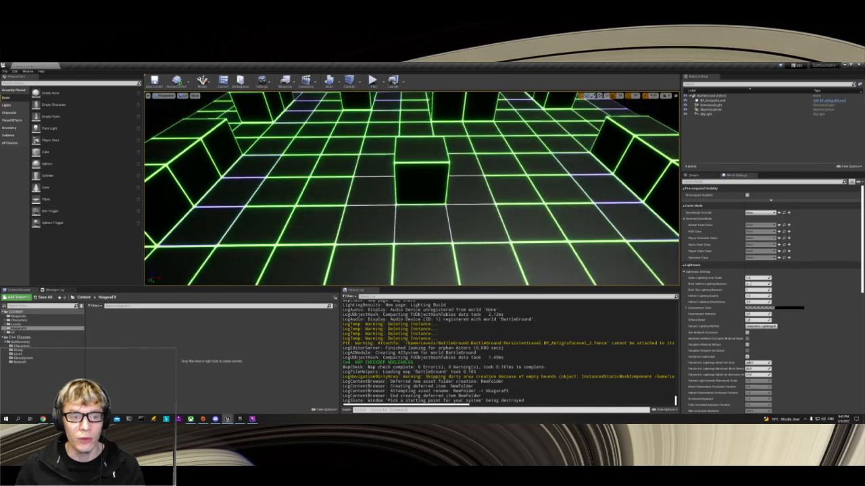
pyautogui.press('s')
pyautogui.press('w')
pyautogui.press('s')
pyautogui.press('d')
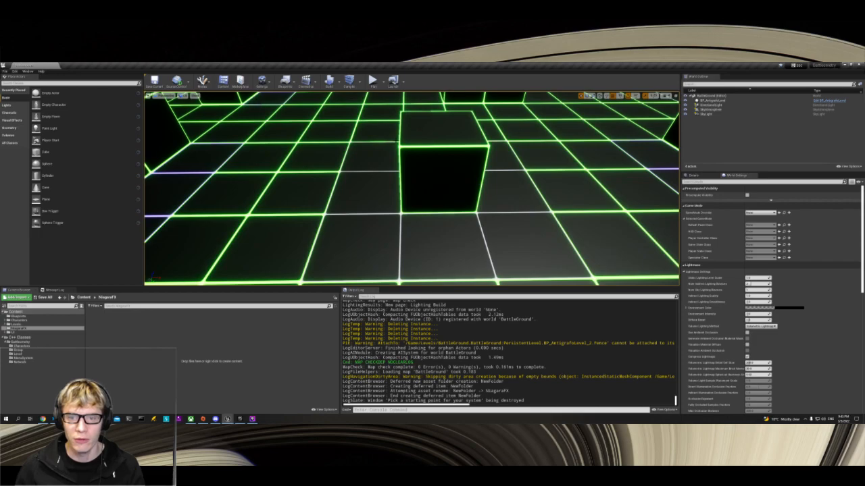
pyautogui.press('s')
pyautogui.press('w')
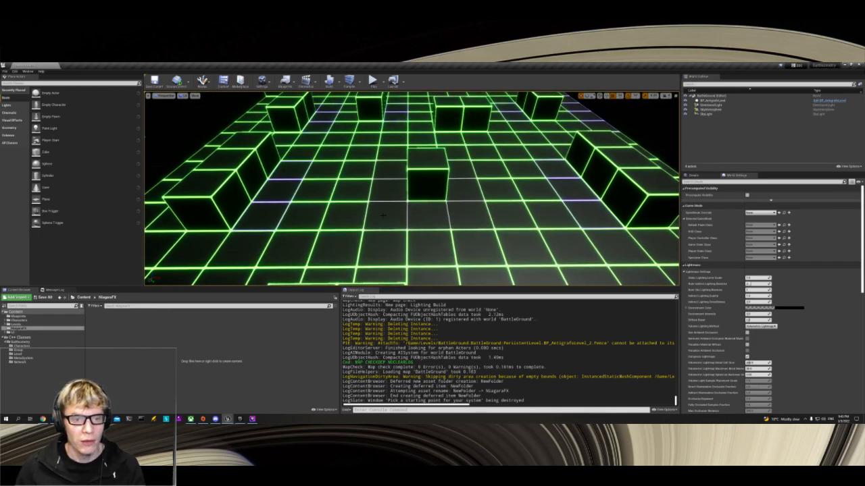
pyautogui.press('s')
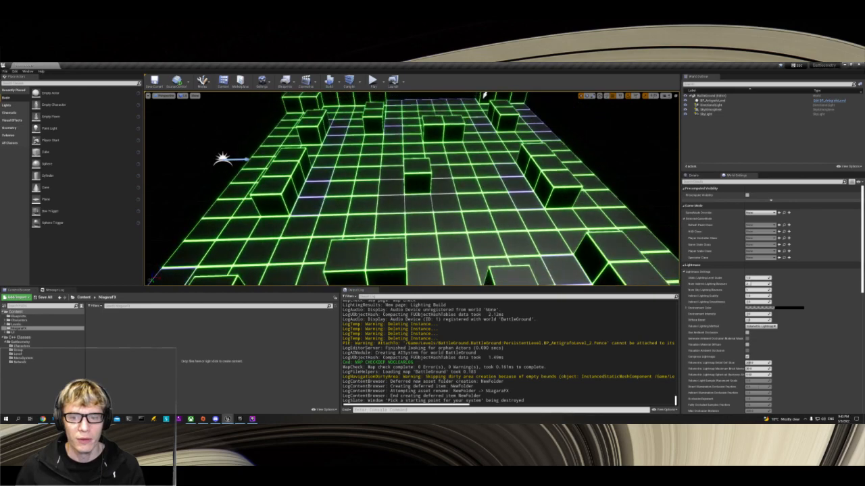
pyautogui.press('w')
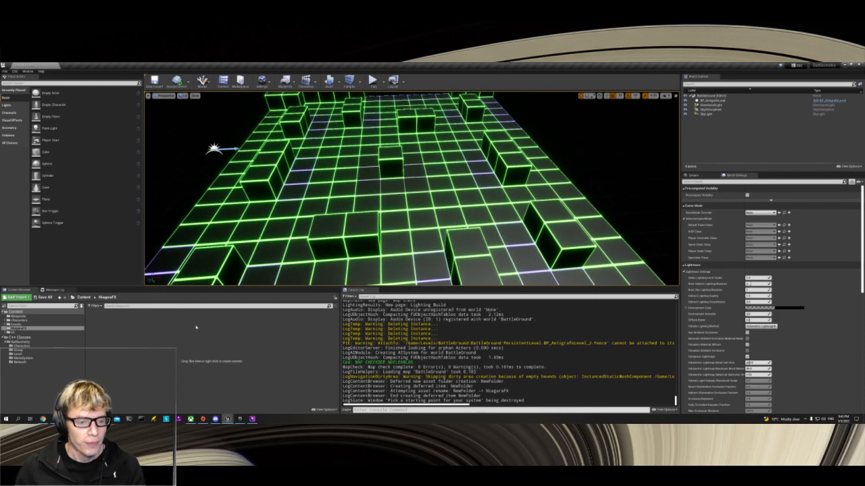
# Step: Start a new Niagara System in the NiagaraFX folder, using selected emitters as its starting point
pyautogui.rightClick(202, 350)
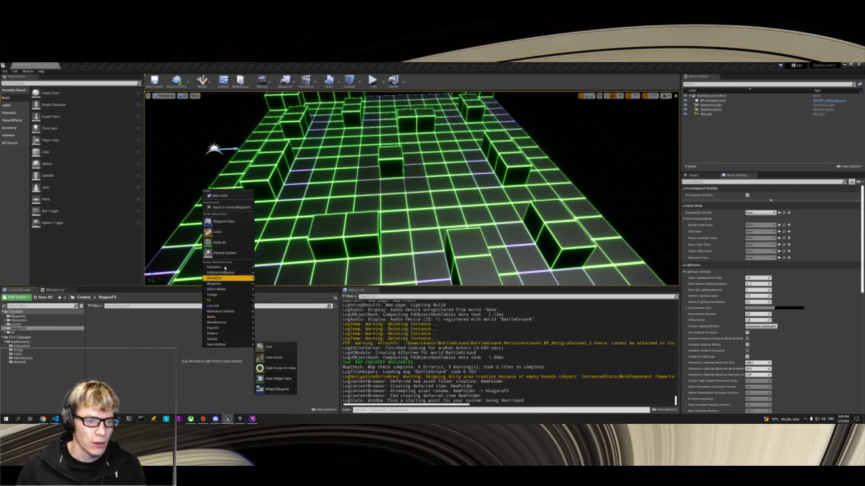
pyautogui.moveTo(225, 297)
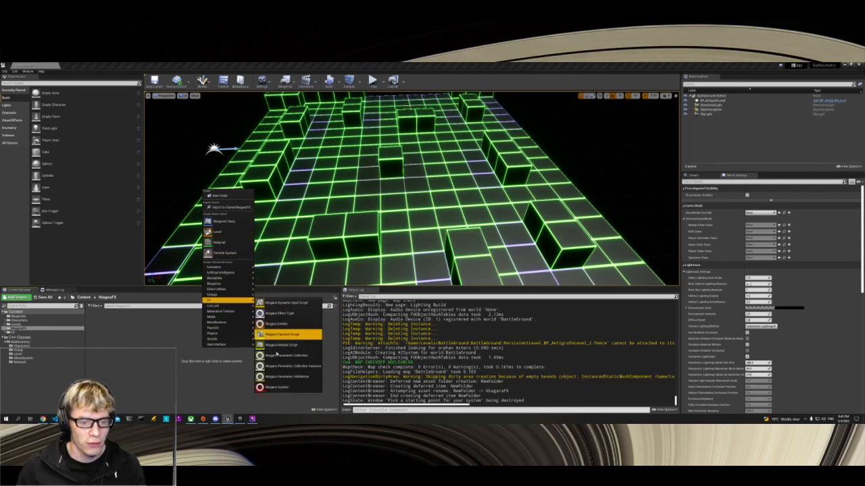
pyautogui.click(277, 387)
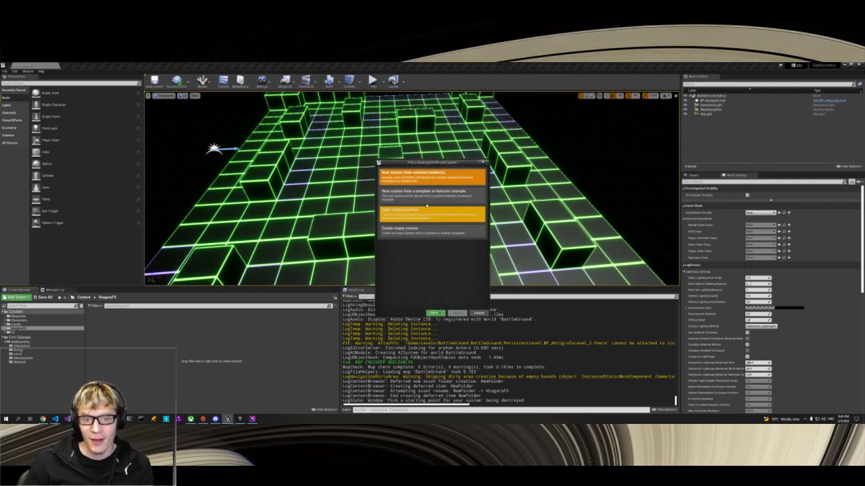
pyautogui.click(439, 313)
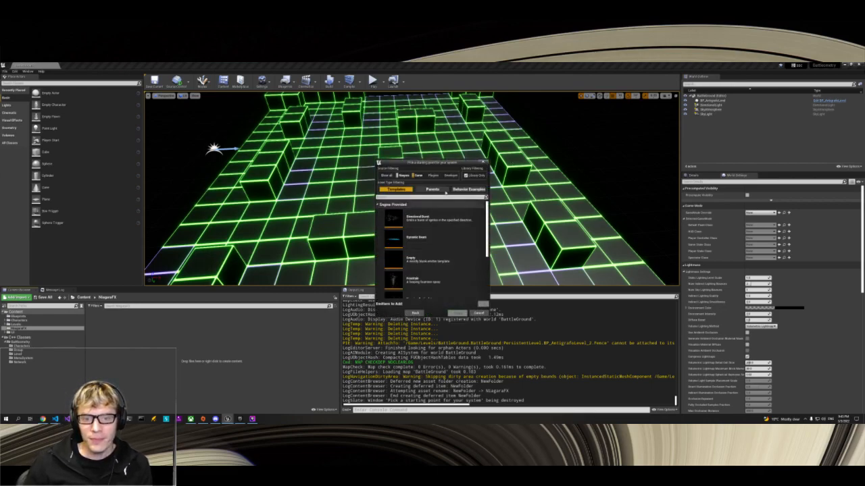
# Step: Pick the Fountain emitter template and add it to the new system's list of emitters
pyautogui.scroll(-3, 468, 242)
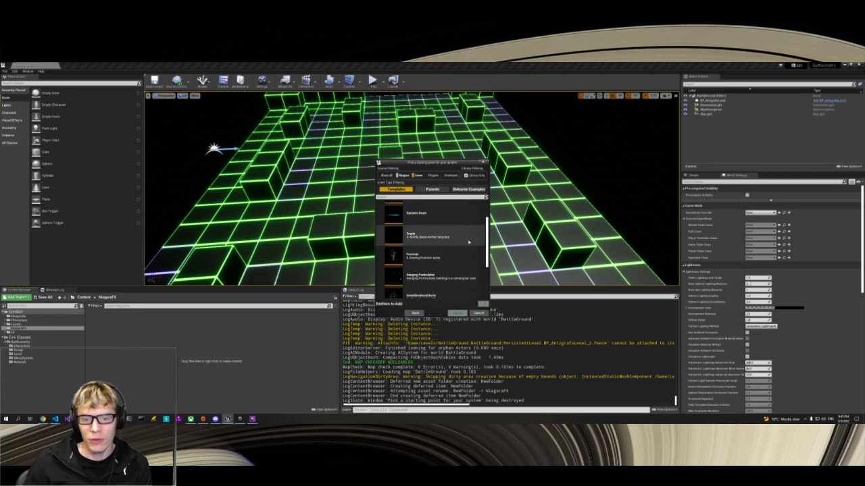
pyautogui.scroll(-3, 469, 242)
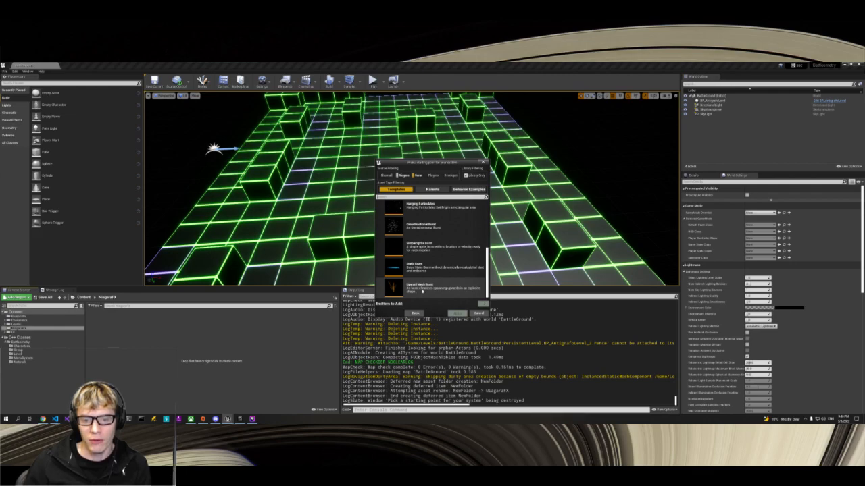
pyautogui.scroll(1, 425, 288)
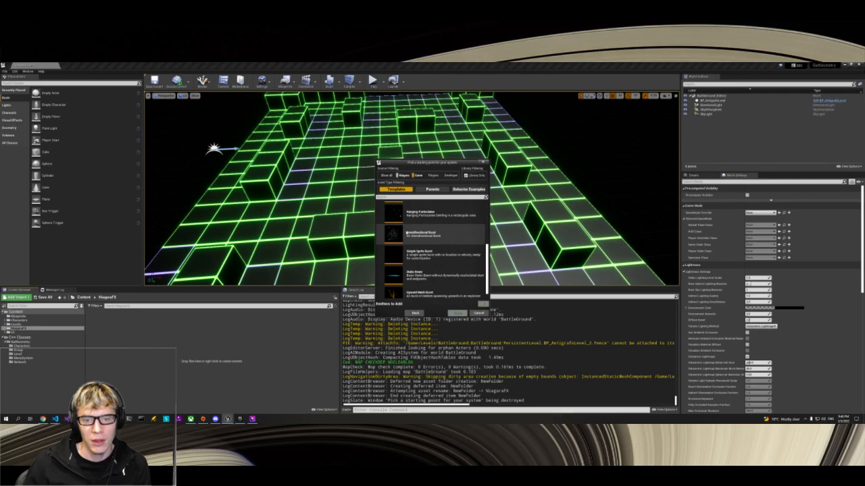
pyautogui.scroll(5, 395, 235)
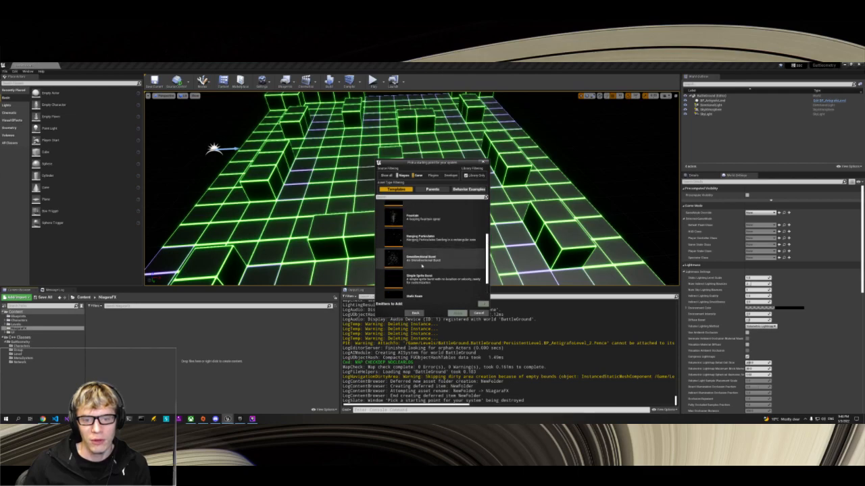
pyautogui.scroll(1, 421, 267)
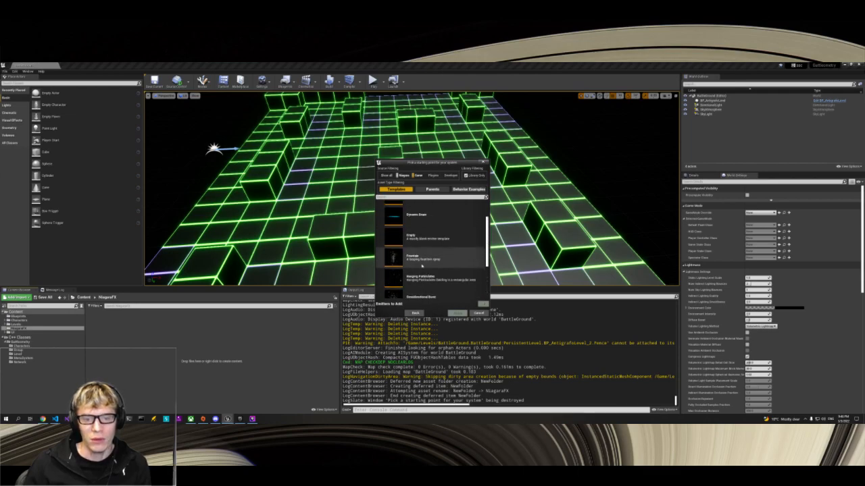
pyautogui.click(391, 257)
pyautogui.scroll(2, 434, 257)
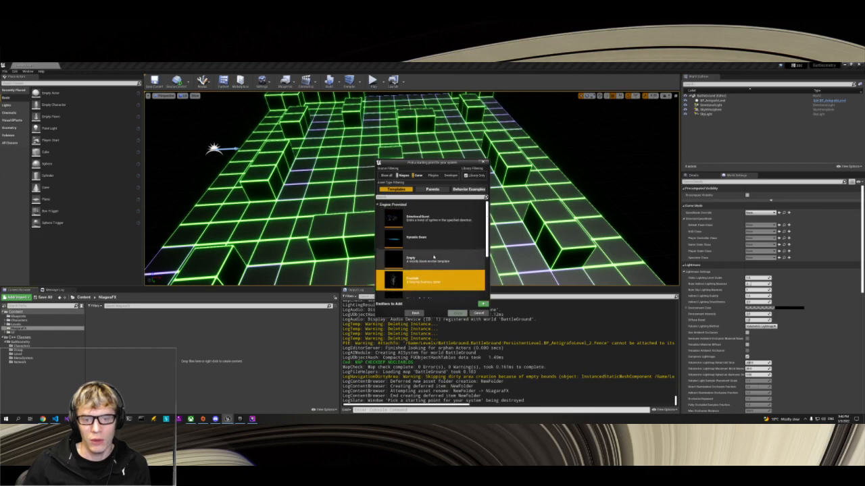
pyautogui.scroll(-1, 434, 256)
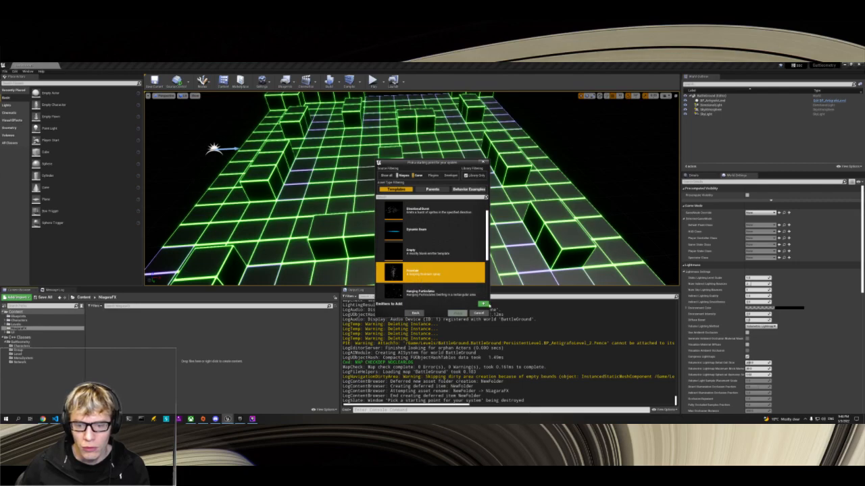
pyautogui.click(482, 303)
# Step: Look through the emitter templates around Fountain, from Dynamic Beam to Omnidirectional Burst
pyautogui.scroll(-2, 459, 263)
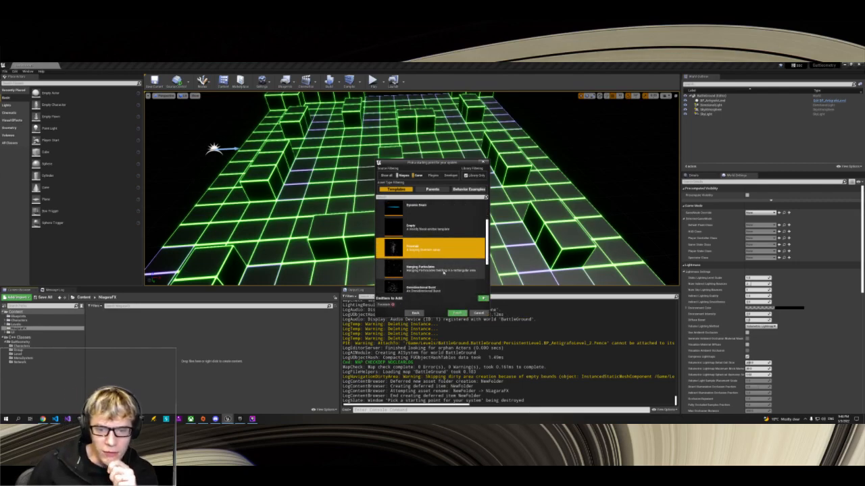
pyautogui.scroll(1, 443, 272)
pyautogui.scroll(-3, 443, 271)
pyautogui.scroll(-1, 443, 273)
pyautogui.scroll(-2, 443, 273)
pyautogui.scroll(9, 443, 273)
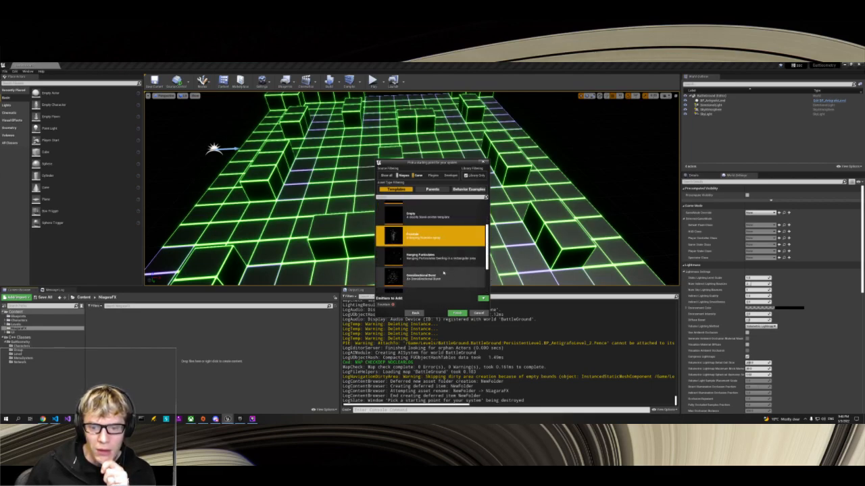
# Step: Examine the Parents category and the Behavior Examples, from Audio and Mesh through Modules to Renderers
pyautogui.click(432, 190)
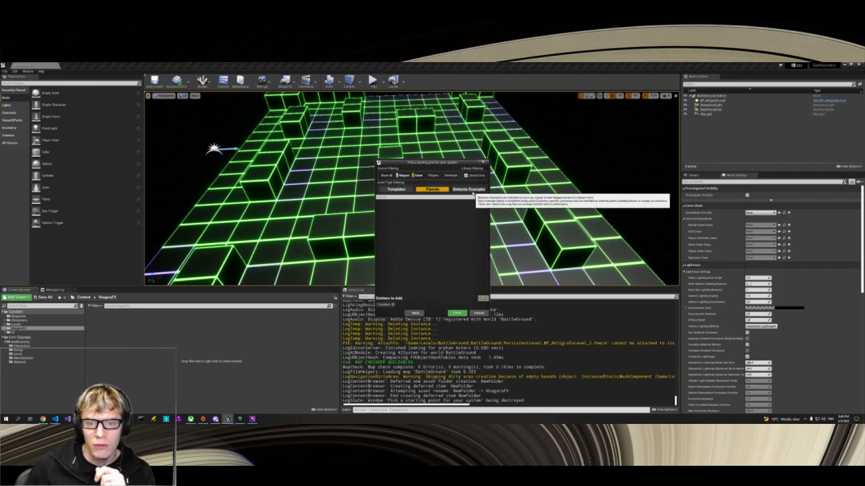
pyautogui.click(468, 189)
pyautogui.scroll(-1, 463, 249)
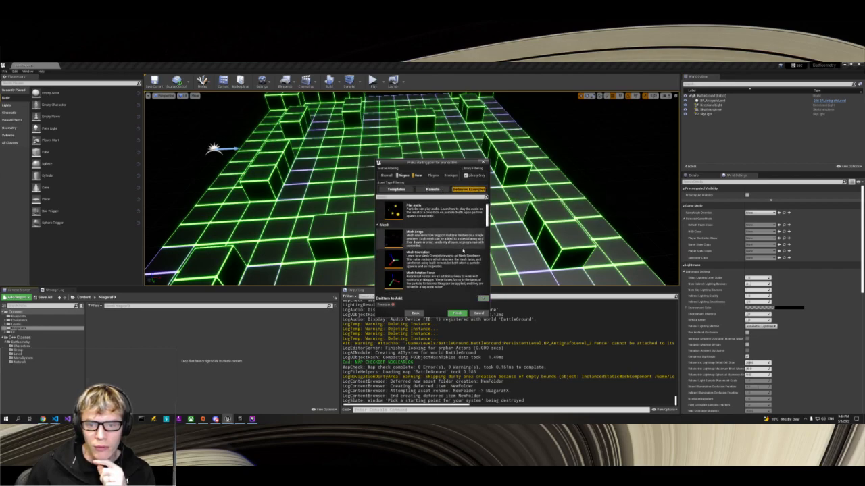
pyautogui.scroll(1, 463, 250)
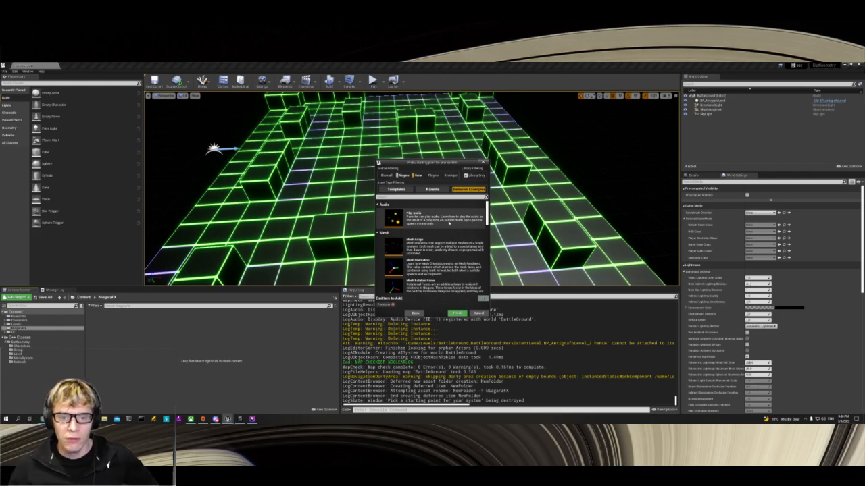
pyautogui.scroll(-3, 460, 247)
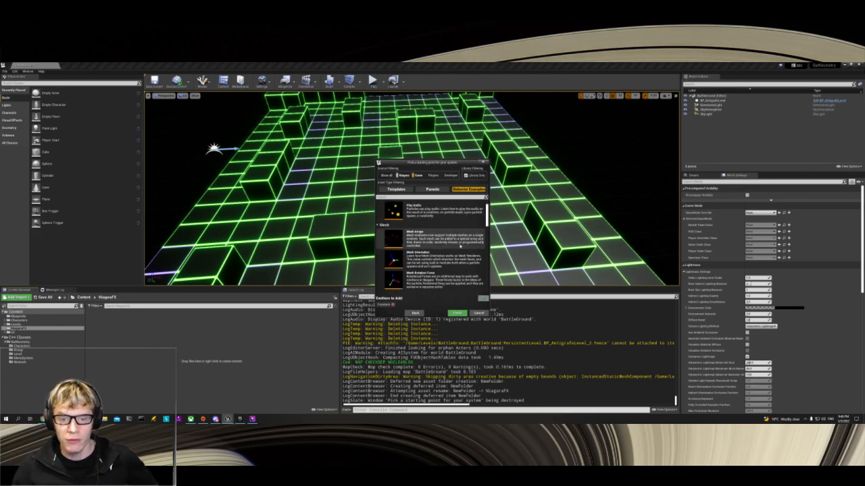
pyautogui.scroll(-2, 460, 247)
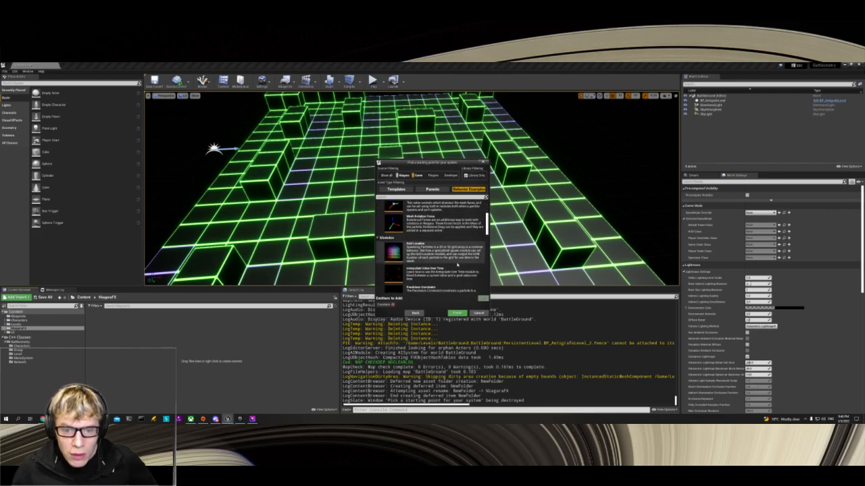
pyautogui.scroll(-3, 476, 265)
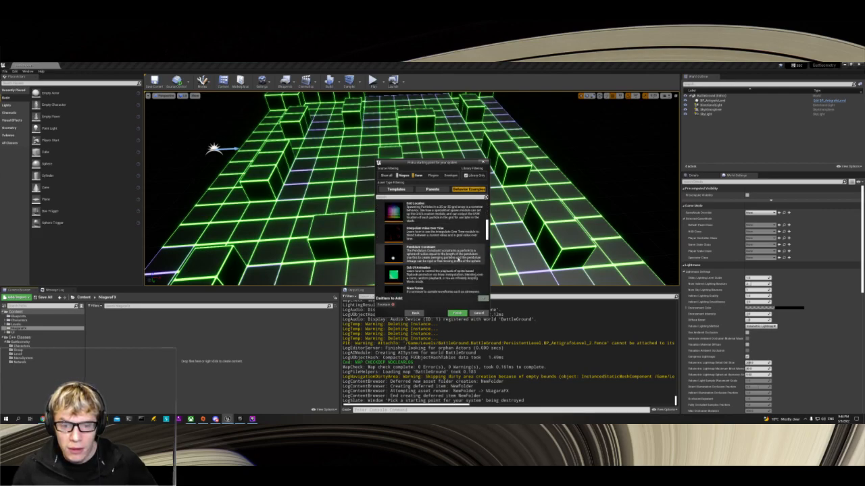
pyautogui.scroll(-1, 459, 259)
pyautogui.scroll(-1, 459, 259)
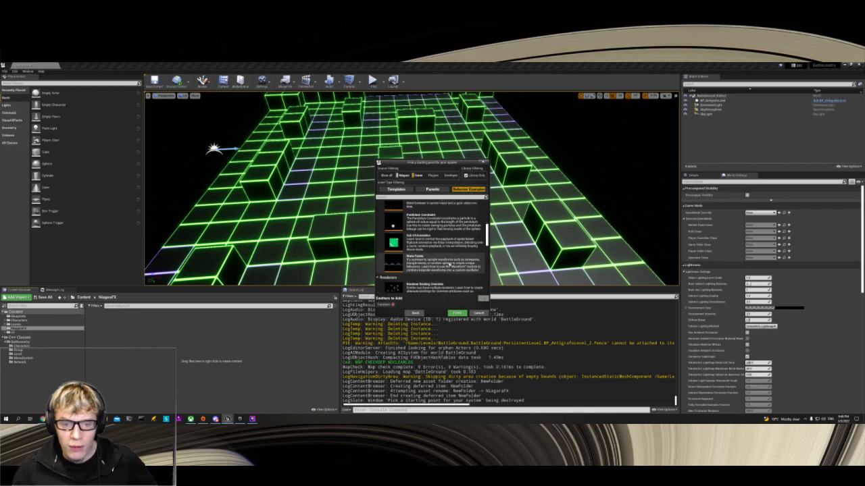
pyautogui.scroll(-2, 443, 268)
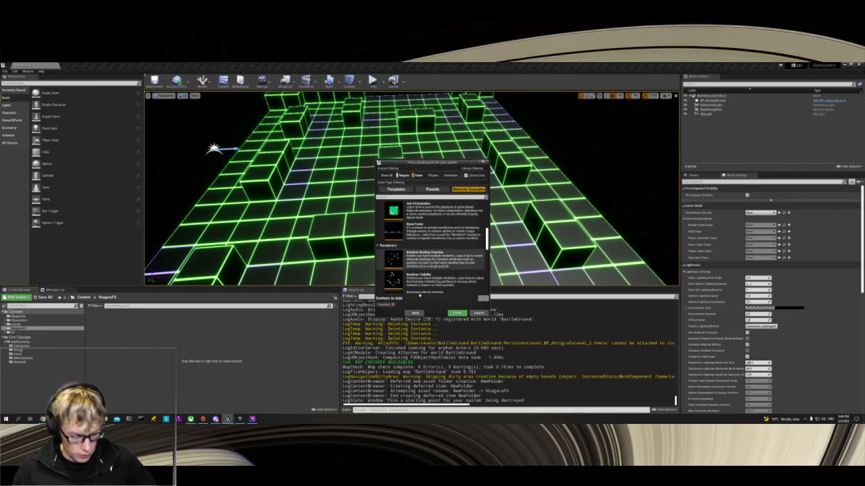
# Step: Launch the Windows Magnifier and enlarge the emitter selection dialog at 200% to read the renderer examples
pyautogui.press('super')
pyautogui.write('mag')
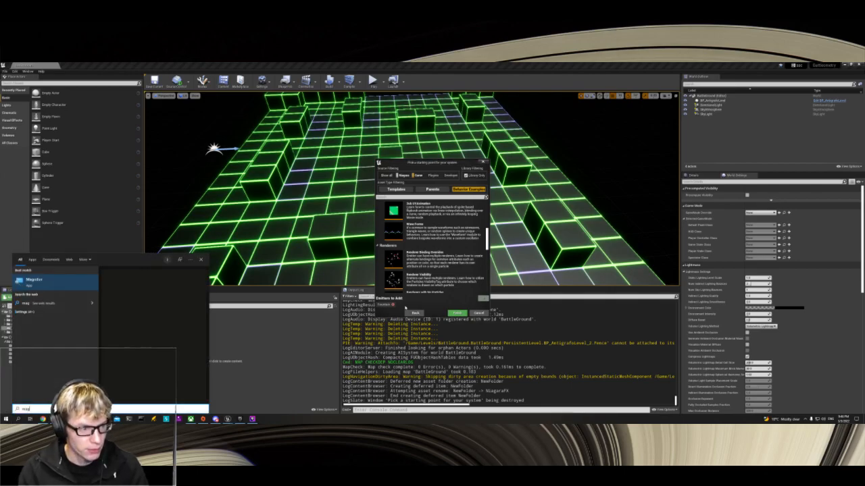
pyautogui.press('Return')
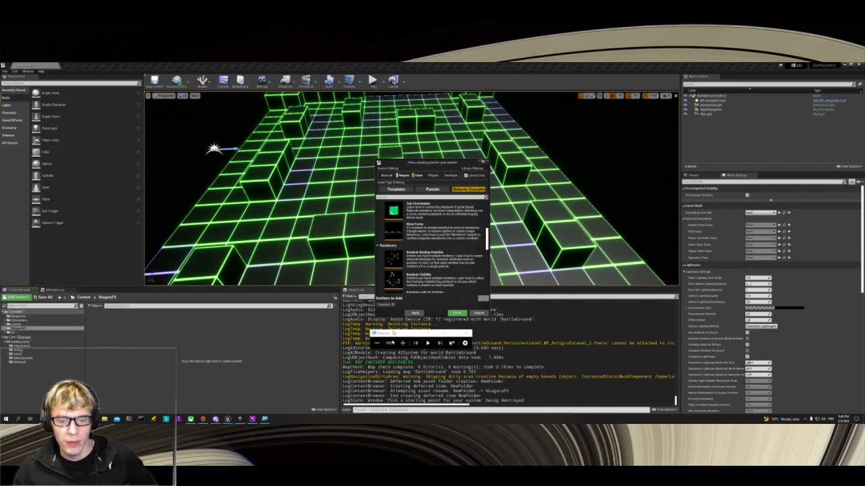
pyautogui.click(402, 343)
pyautogui.click(402, 343)
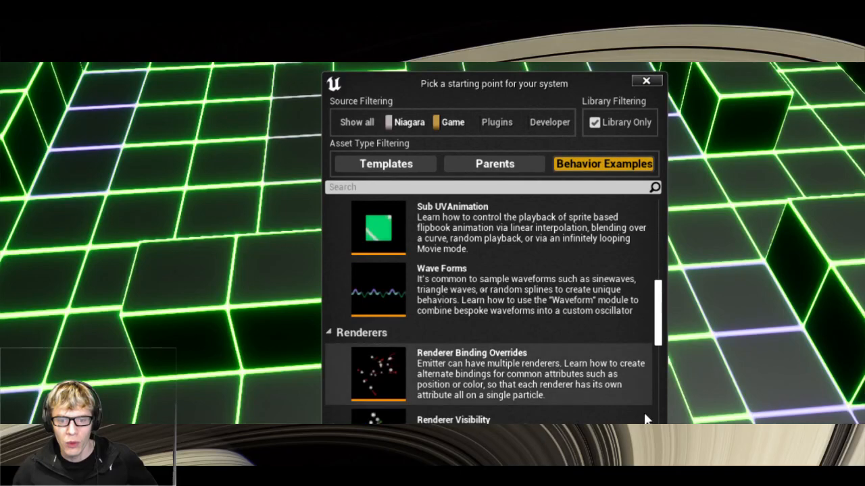
pyautogui.scroll(-1, 612, 300)
pyautogui.scroll(1, 612, 300)
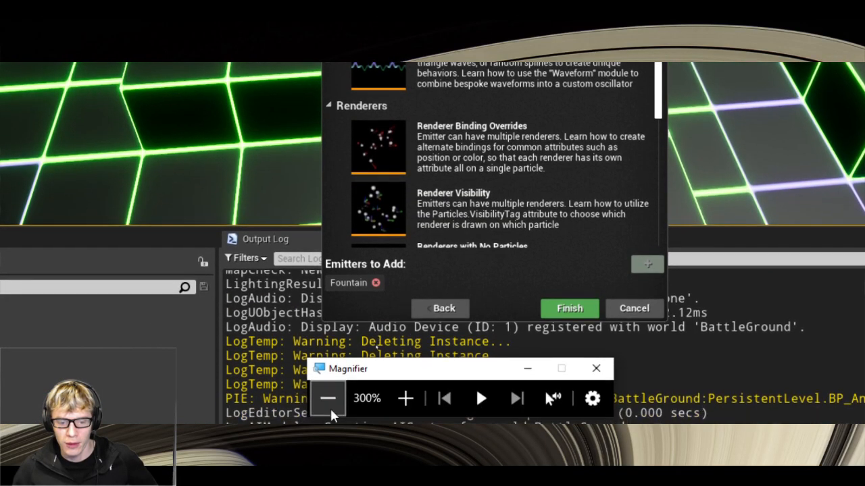
pyautogui.click(328, 398)
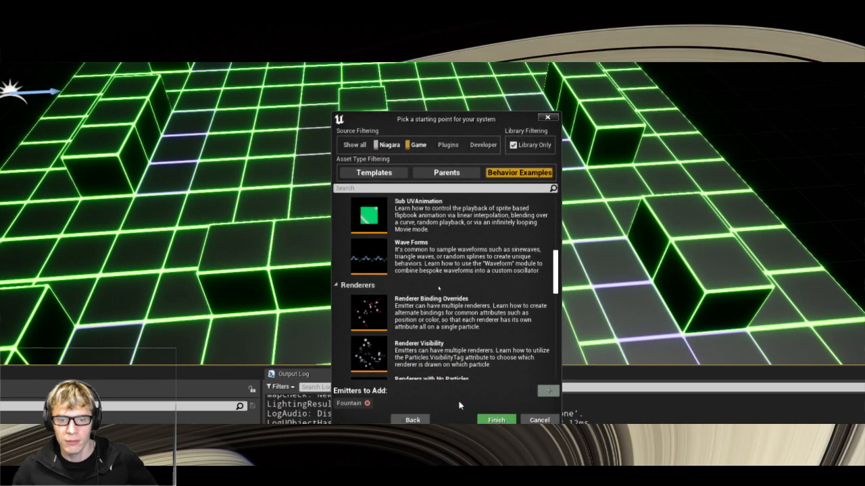
# Step: Return to the emitter templates, create the system with the Fountain emitter, and restore the screen magnification to 100%
pyautogui.scroll(4, 458, 349)
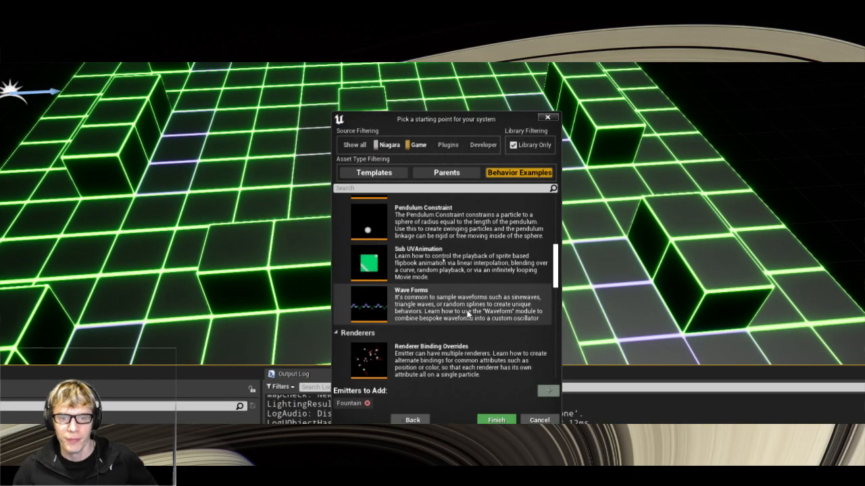
pyautogui.click(369, 174)
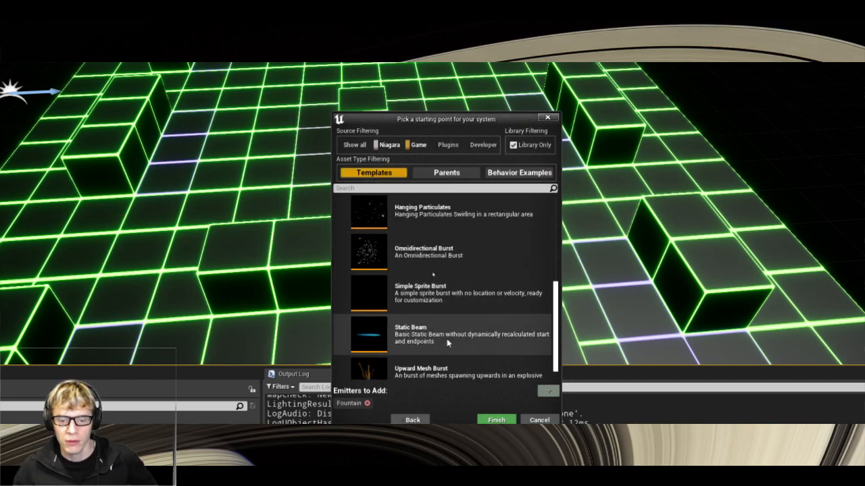
pyautogui.scroll(-1, 447, 338)
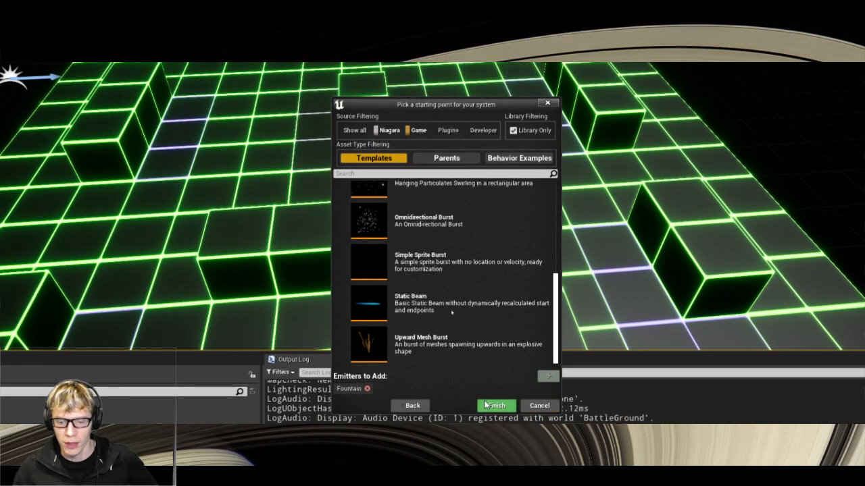
pyautogui.click(497, 406)
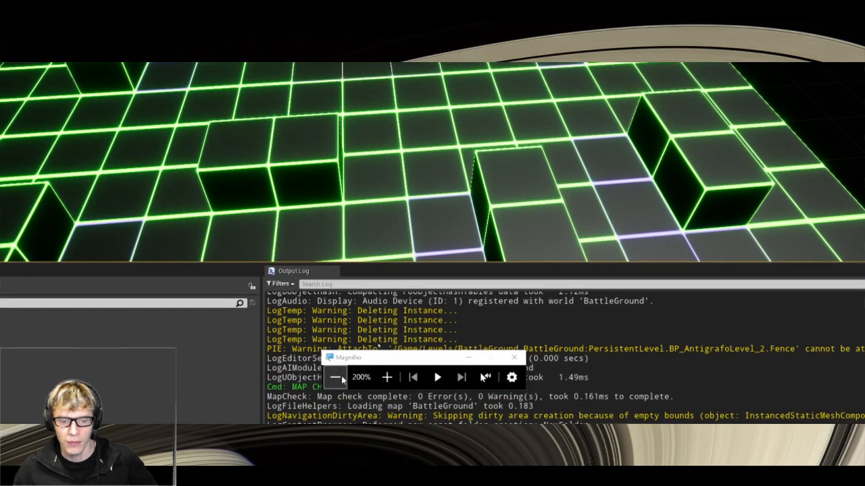
pyautogui.click(336, 378)
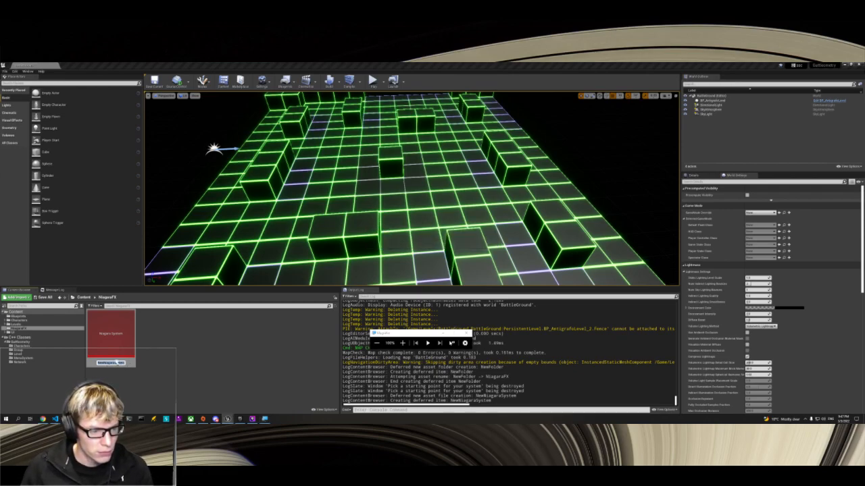
# Step: Rename the new Niagara System in the NiagaraFX folder as FX_Test
pyautogui.press('Return')
pyautogui.click(106, 364)
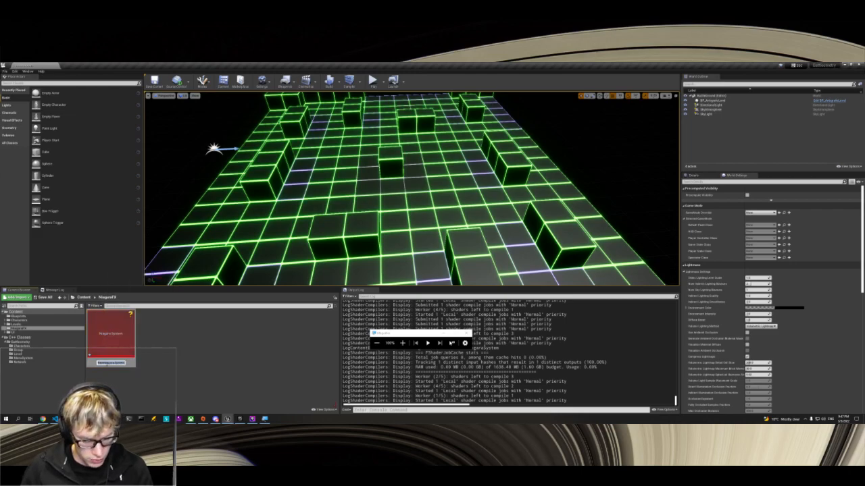
pyautogui.write('FX_Test')
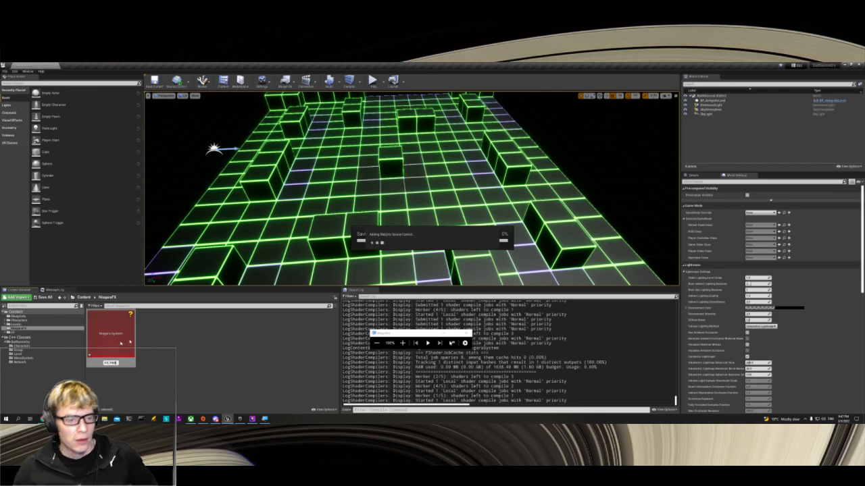
pyautogui.press('Return')
# Step: Open FX_Test in the Niagara editor and check the Sim Target options in the Fountain emitter's Emitter Properties
pyautogui.doubleClick(114, 335)
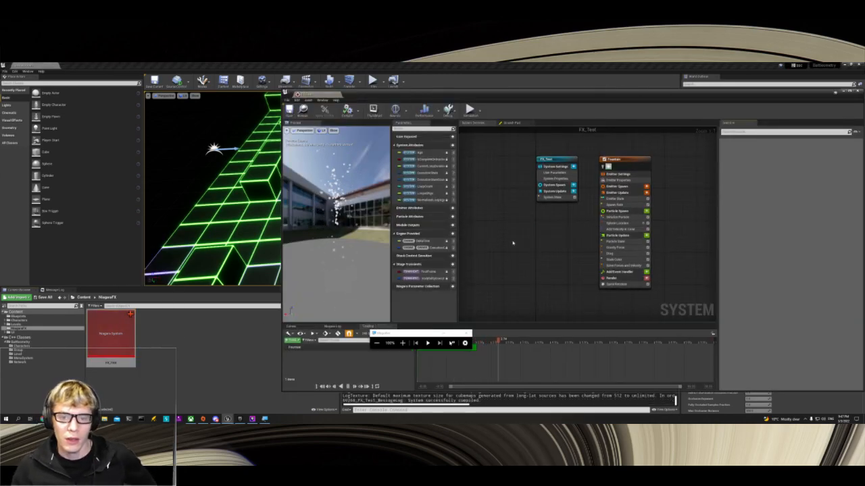
pyautogui.moveTo(417, 333); pyautogui.dragTo(252, 324)
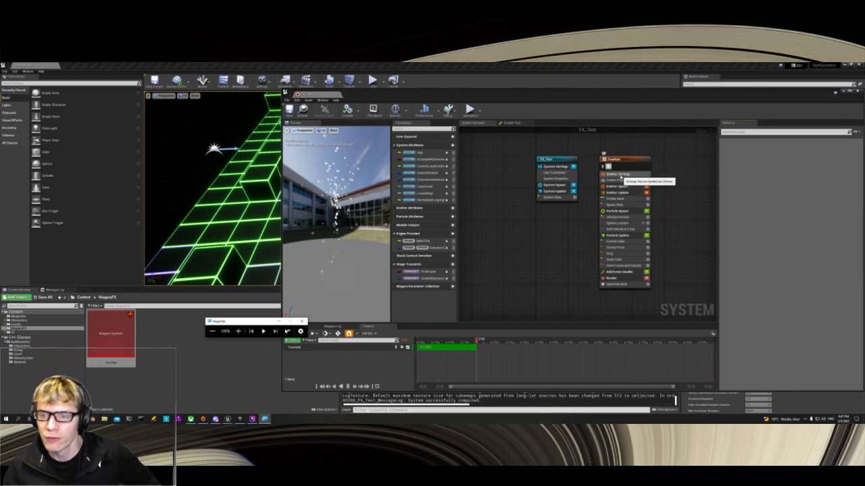
pyautogui.click(628, 182)
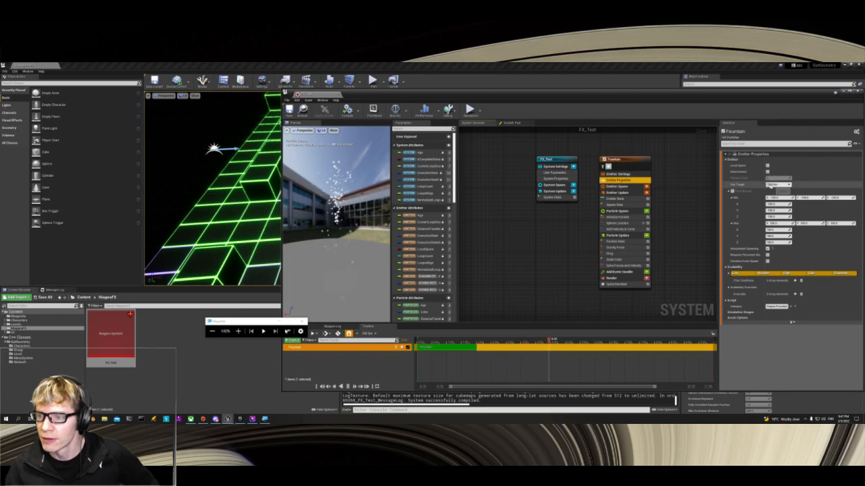
pyautogui.click(780, 185)
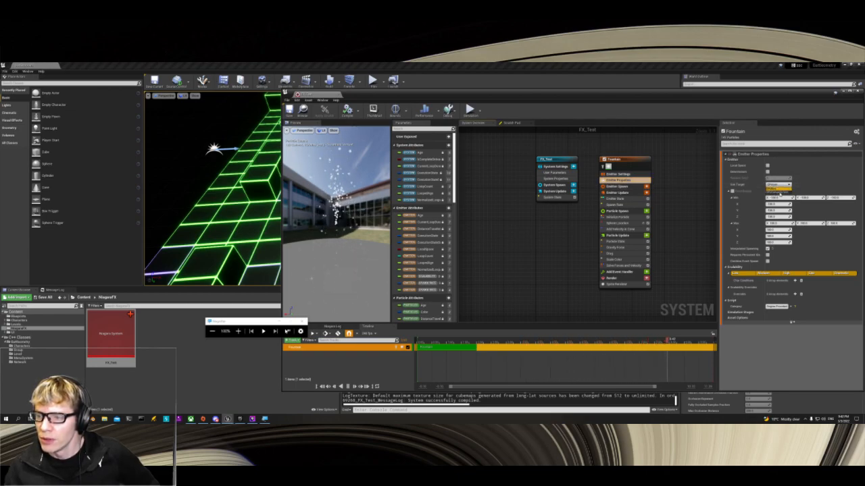
pyautogui.click(779, 193)
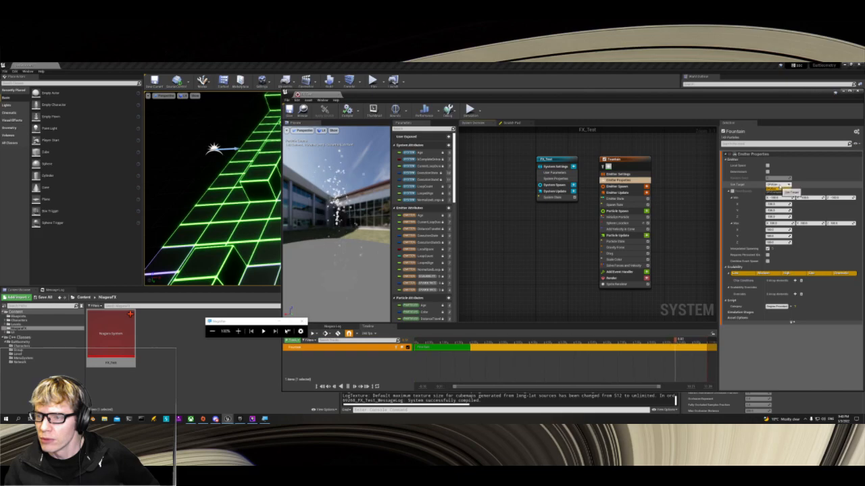
# Step: Try different minimum X values for the Fountain emitter's bounds in Emitter Properties, and set the minimum X to 0
pyautogui.click(617, 181)
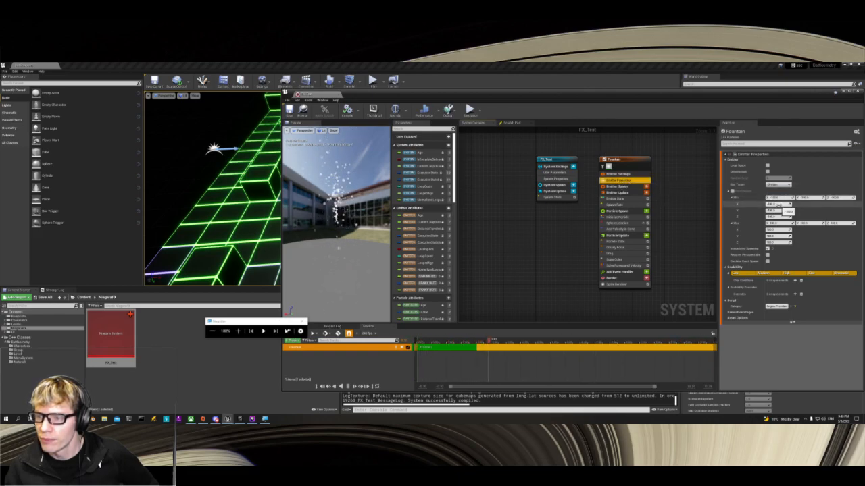
pyautogui.moveTo(779, 204); pyautogui.dragTo(757, 205)
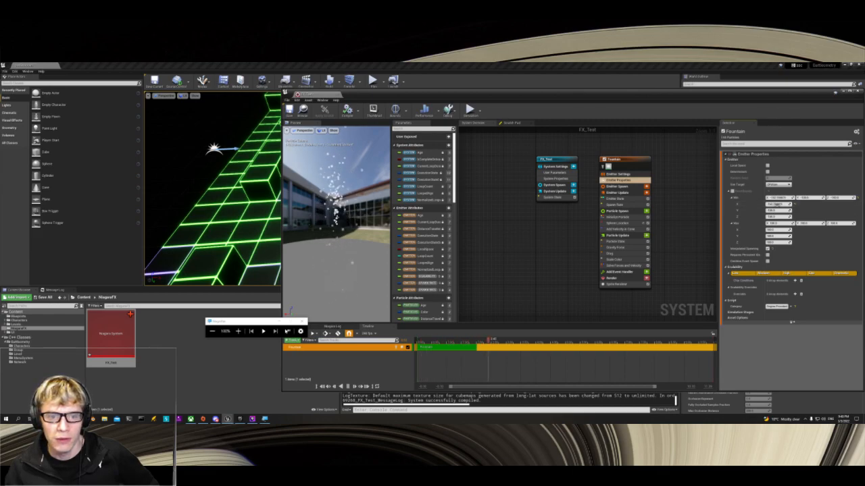
pyautogui.moveTo(778, 205); pyautogui.dragTo(800, 205)
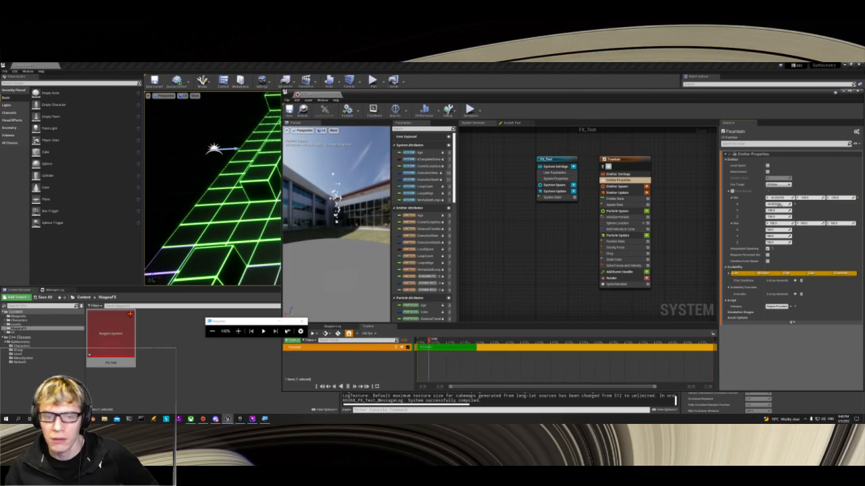
pyautogui.moveTo(779, 204); pyautogui.dragTo(786, 205)
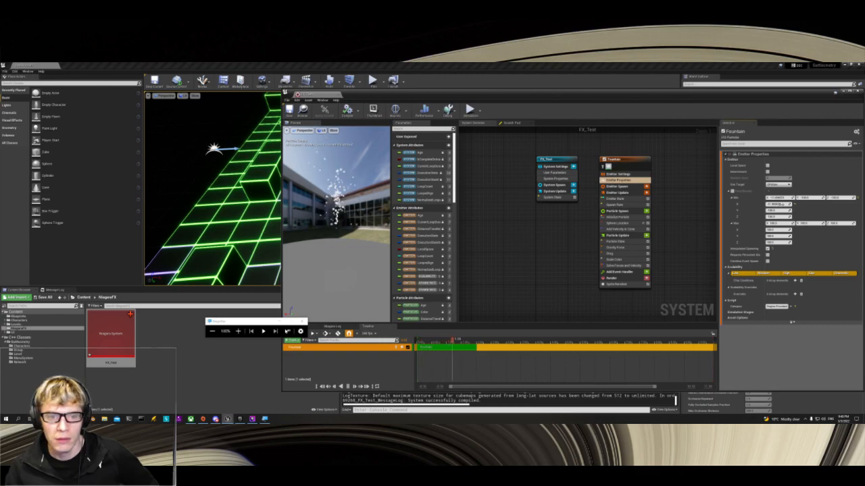
pyautogui.click(777, 204)
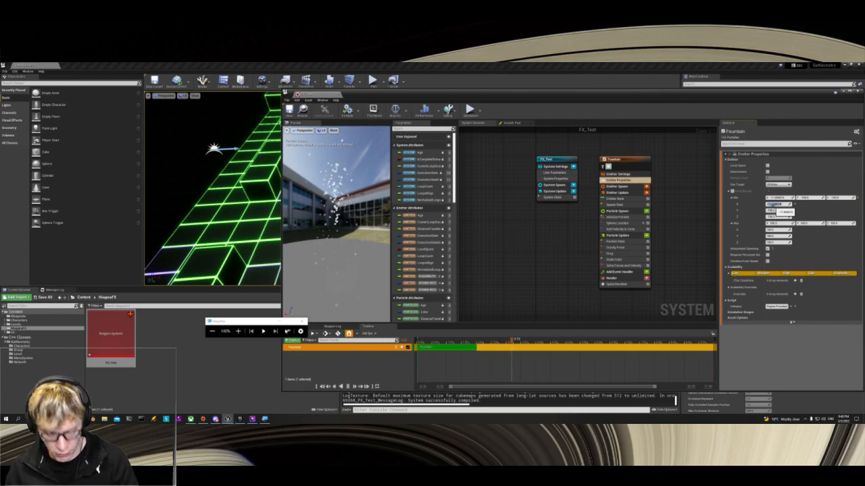
pyautogui.press('Return')
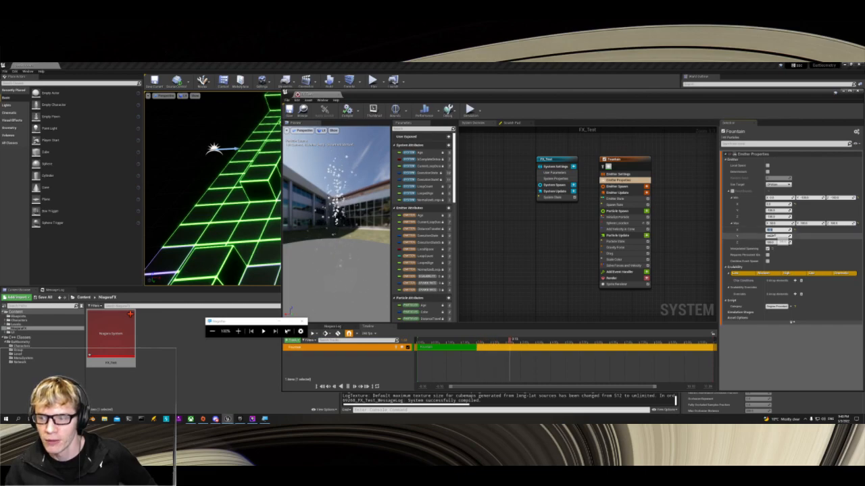
# Step: Set the maximum Z of the Fountain emitter's bounds to 50
pyautogui.click(779, 237)
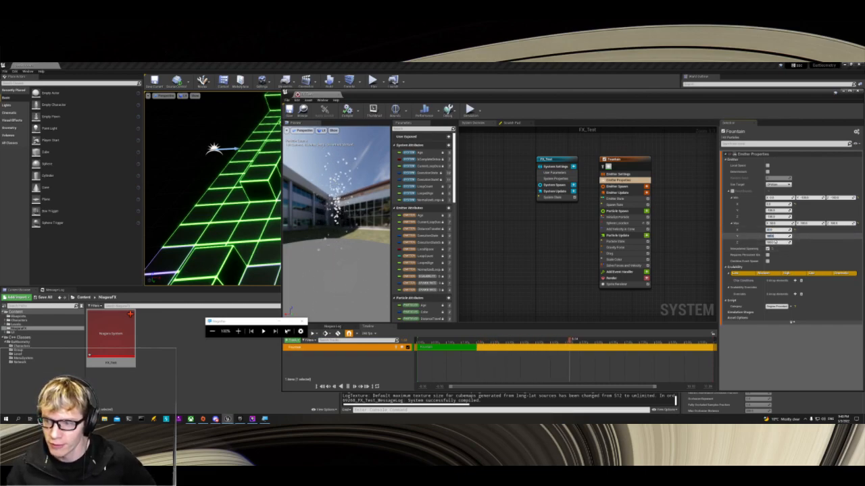
pyautogui.click(771, 242)
pyautogui.write('50')
pyautogui.press('Return')
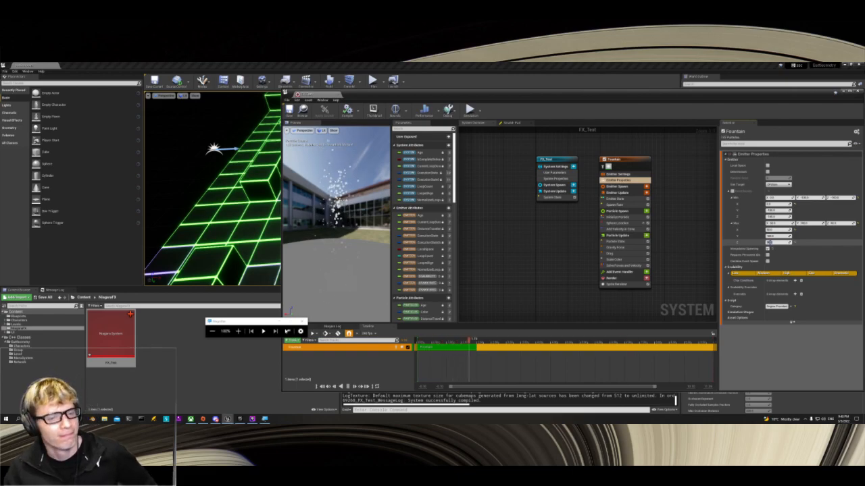
# Step: Try different maximum Z values for the Fountain emitter's bounds and enable Fixed Bounds in Emitter Properties
pyautogui.moveTo(788, 241); pyautogui.dragTo(787, 241)
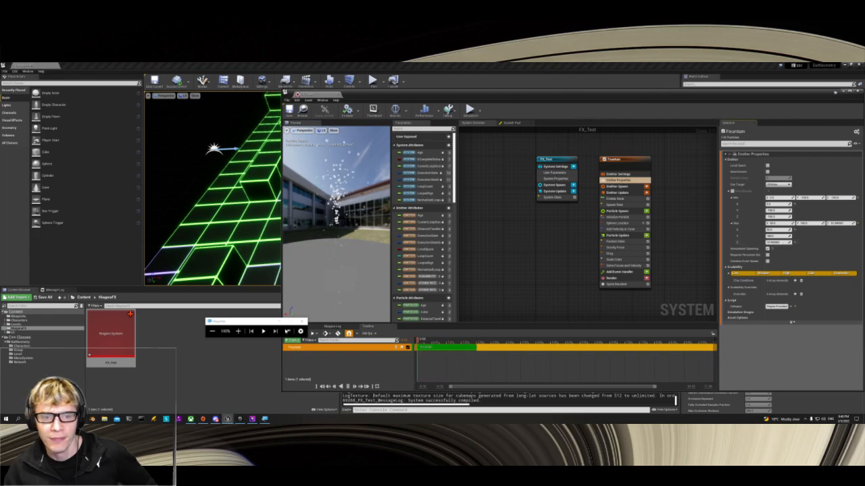
pyautogui.moveTo(785, 243); pyautogui.dragTo(783, 244)
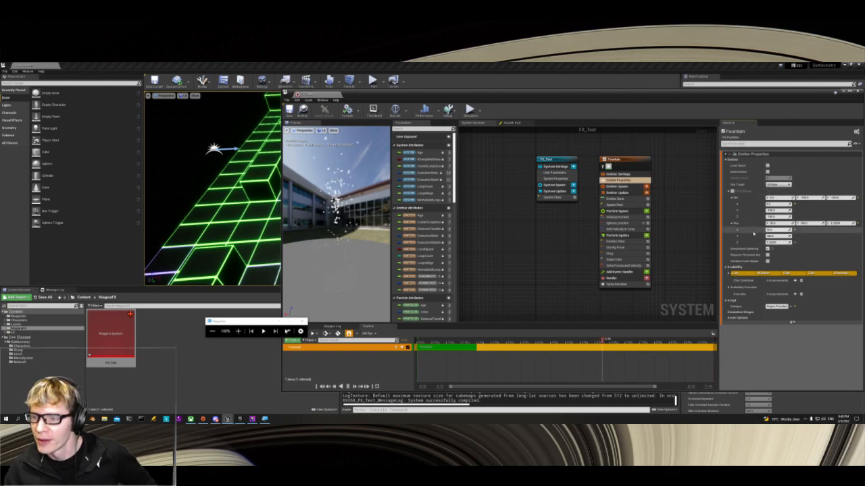
pyautogui.click(732, 192)
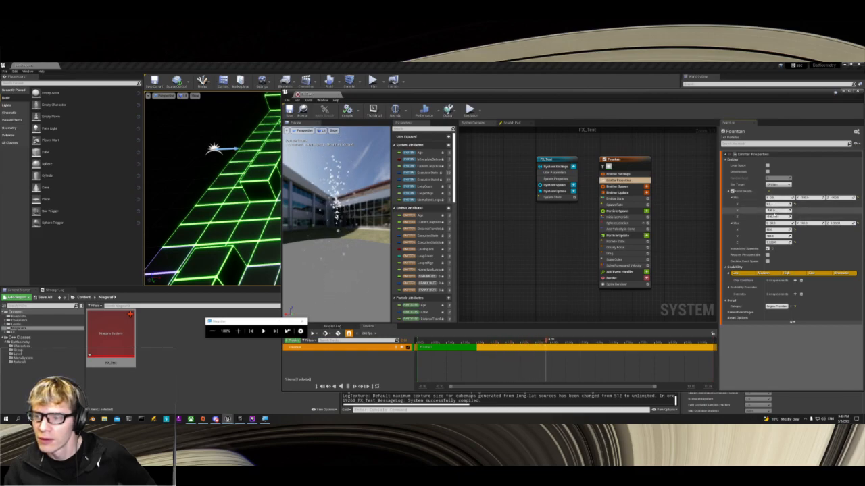
# Step: Set all minimum and maximum X, Y and Z values of the Fountain emitter's fixed bounds to 0
pyautogui.write('0')
pyautogui.press('Tab')
pyautogui.write('0')
pyautogui.press('Return')
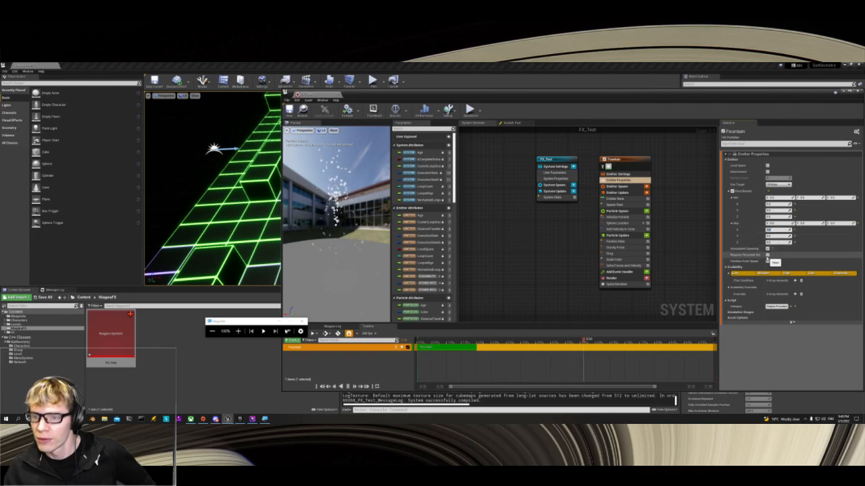
# Step: Turn off Fixed Bounds in the Fountain emitter's Emitter Properties and reset its minimum and maximum values to their defaults
pyautogui.click(616, 199)
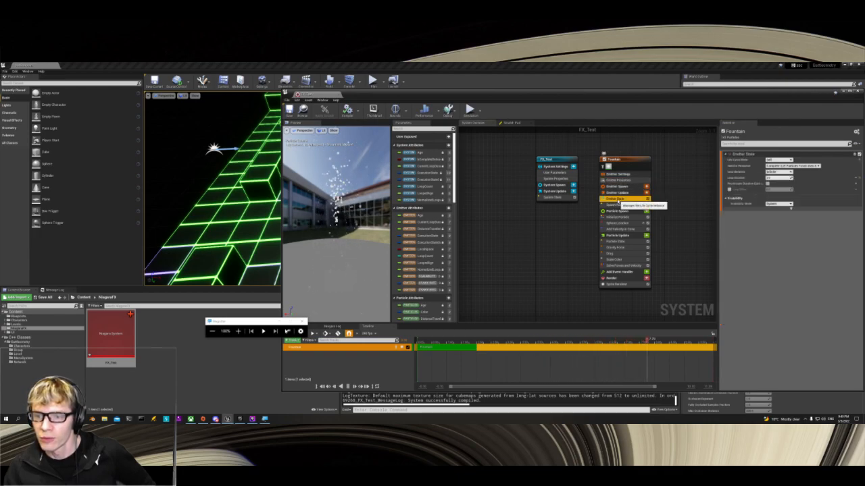
pyautogui.click(618, 180)
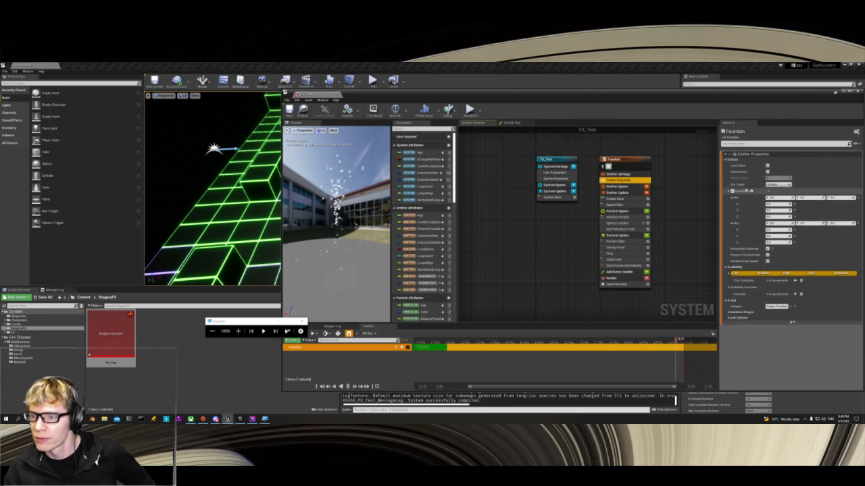
pyautogui.click(795, 206)
pyautogui.click(795, 211)
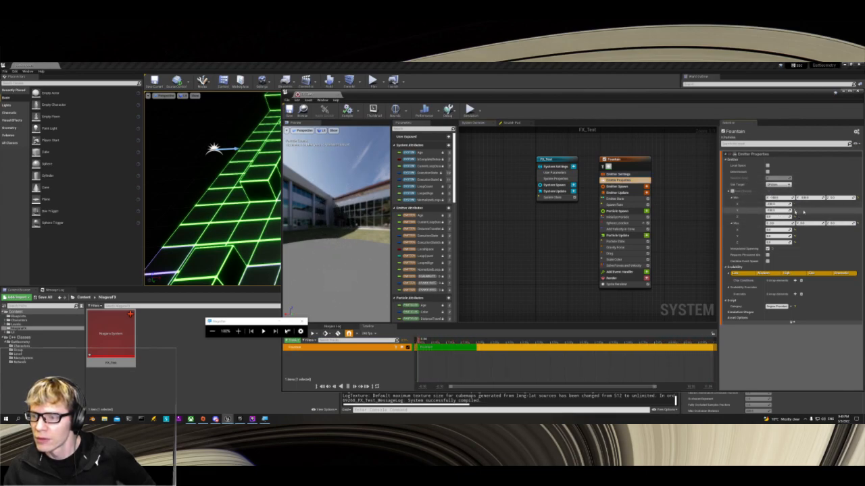
pyautogui.click(857, 198)
pyautogui.click(855, 224)
pyautogui.click(856, 225)
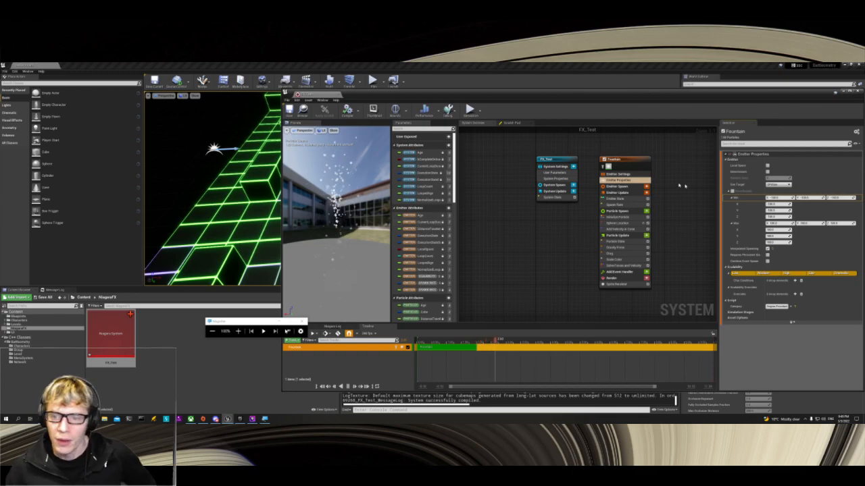
# Step: Lower the Fountain emitter's spawn rate and adjust the minimum particle lifetime in Initialize Particle
pyautogui.click(612, 199)
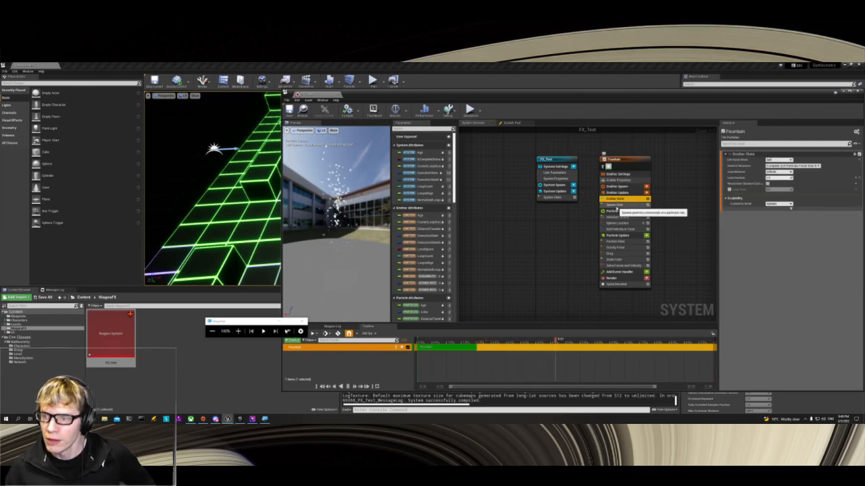
pyautogui.click(615, 206)
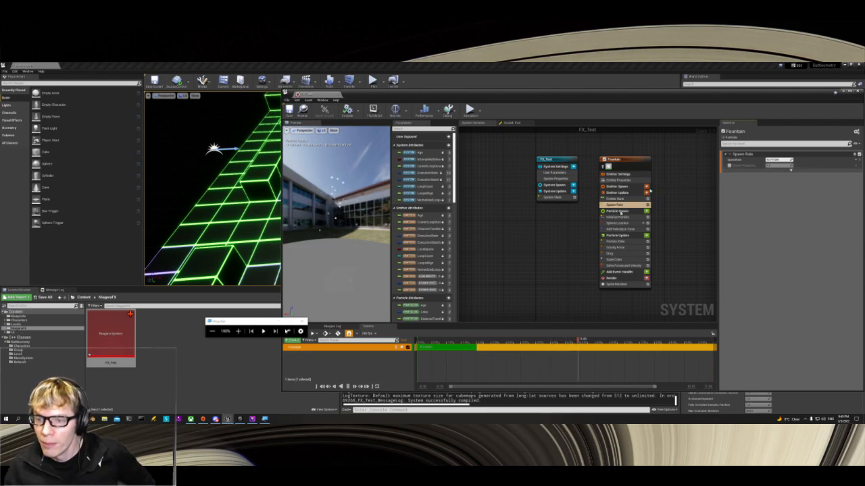
pyautogui.click(618, 217)
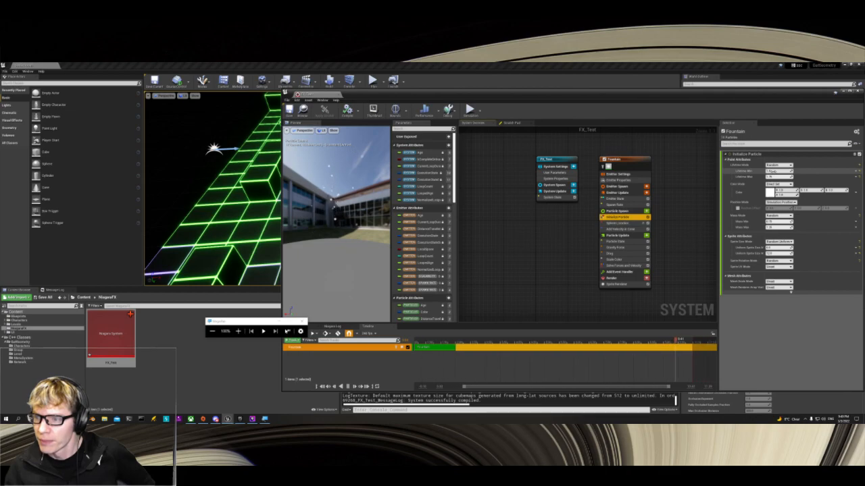
pyautogui.moveTo(777, 172); pyautogui.dragTo(785, 172)
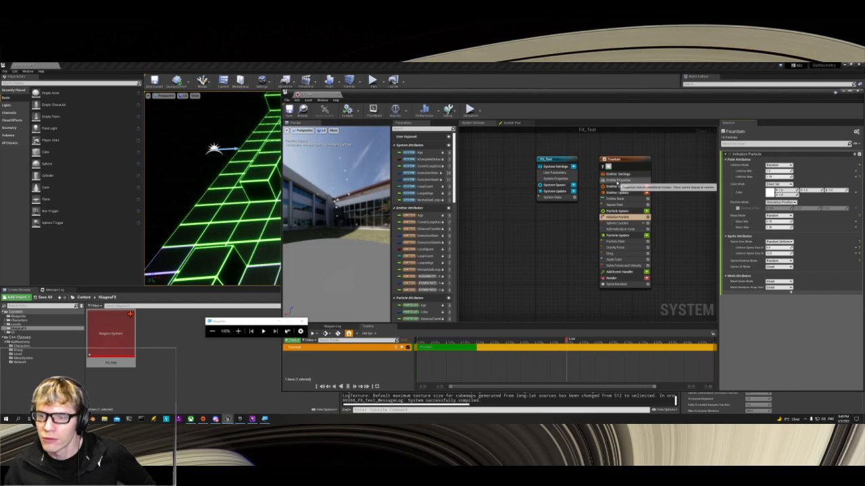
# Step: Review the emitter modules and set the particle color in Initialize Particle to a saturated blue-violet
pyautogui.click(616, 180)
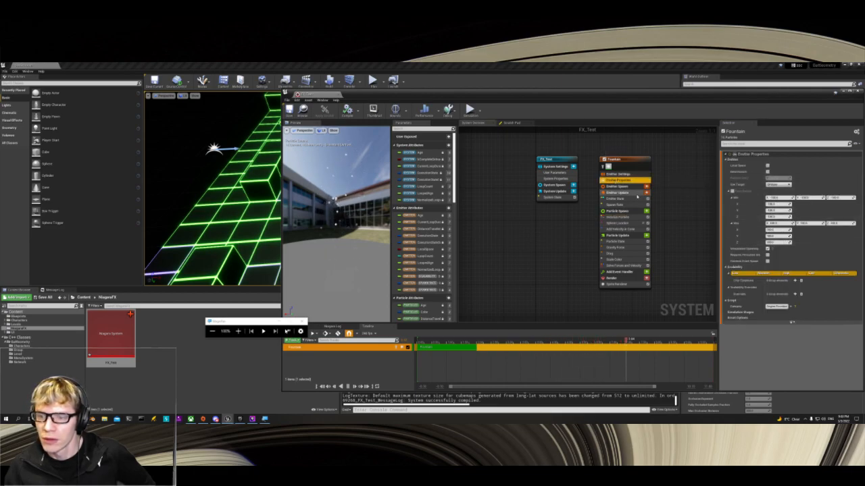
pyautogui.click(615, 199)
pyautogui.click(615, 205)
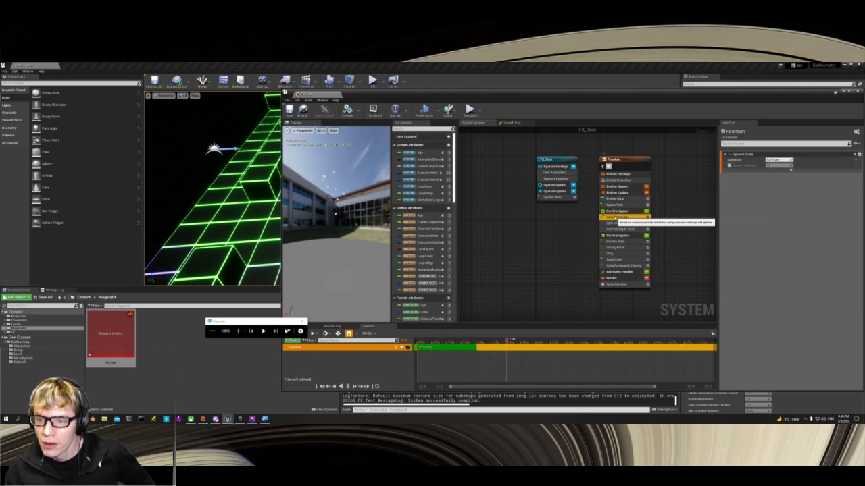
pyautogui.click(616, 217)
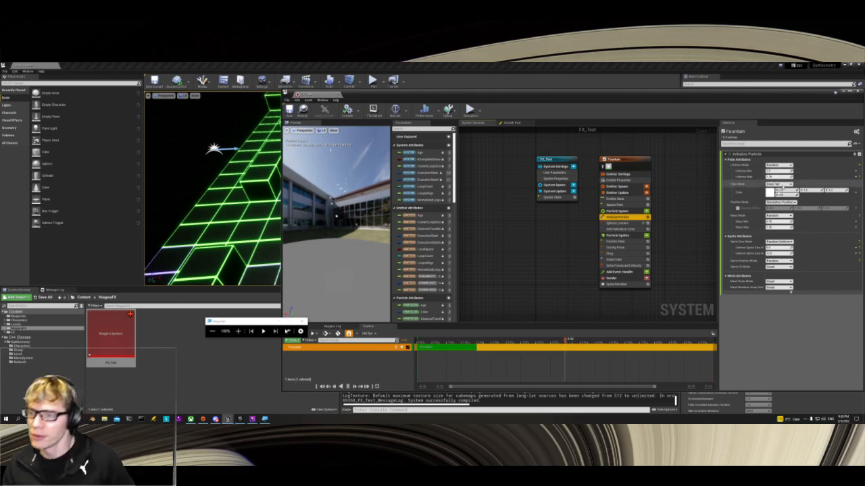
pyautogui.click(770, 195)
pyautogui.moveTo(688, 233); pyautogui.dragTo(681, 216)
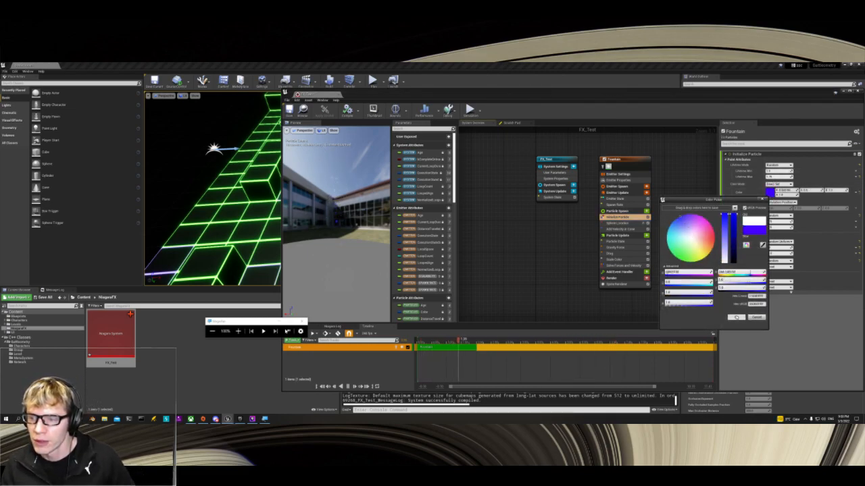
pyautogui.click(735, 317)
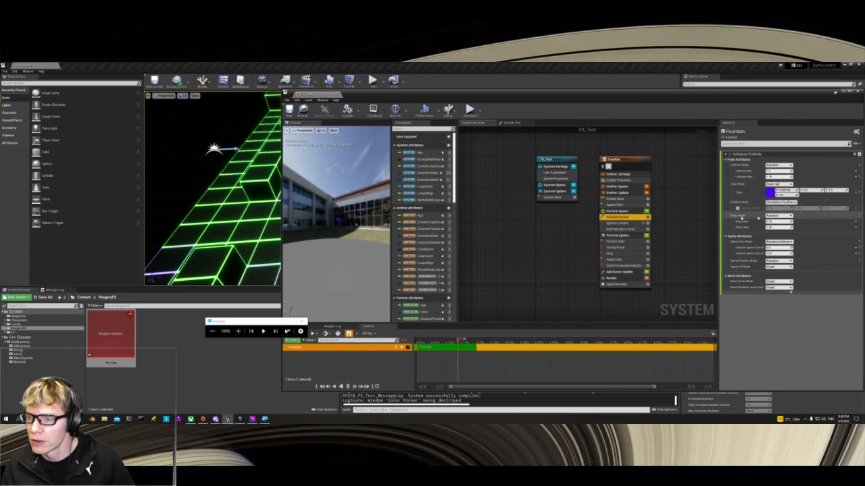
# Step: Reduce the saturation of the Initialize Particle color to get a lighter blue-violet
pyautogui.click(770, 192)
pyautogui.click(722, 217)
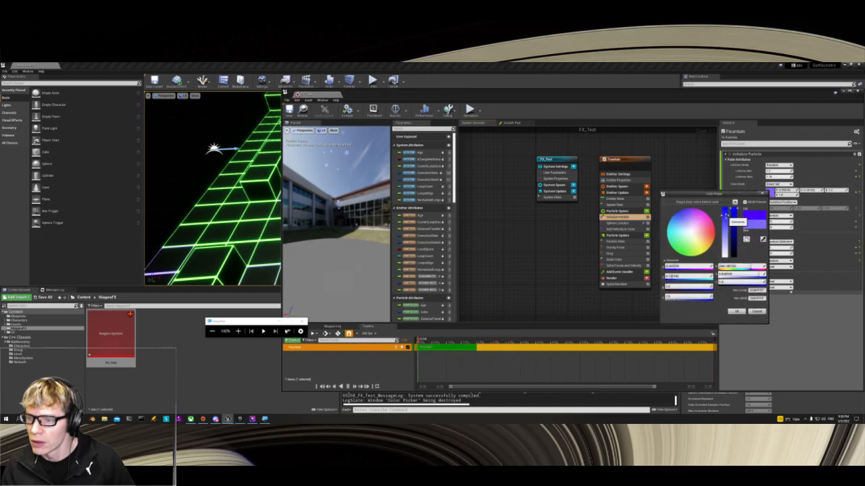
pyautogui.click(736, 311)
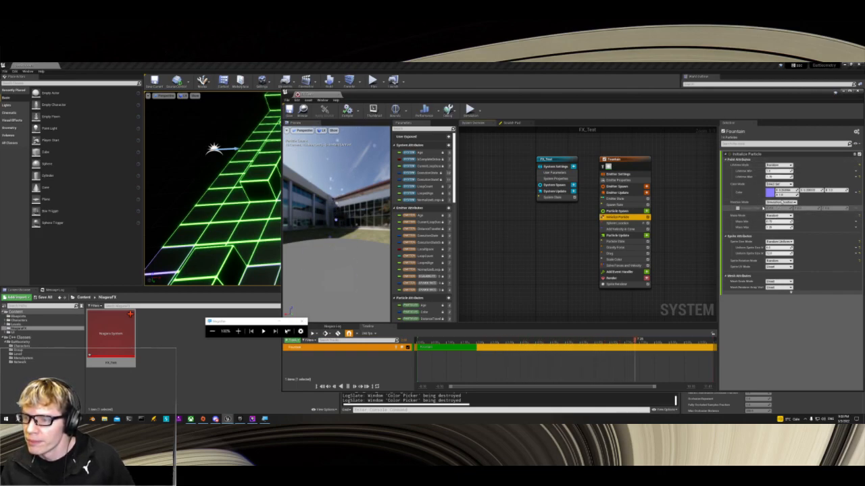
# Step: Keep Mass Mode on Random and adjust the maximum uniform sprite size in Initialize Particle
pyautogui.click(776, 216)
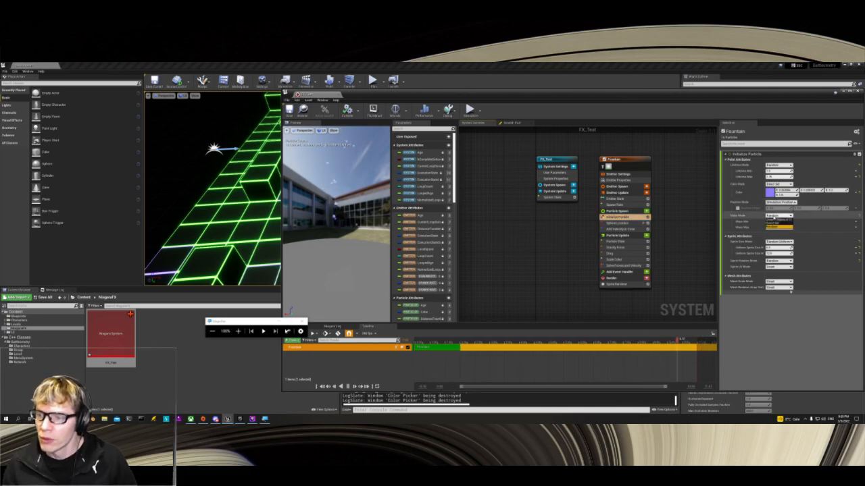
pyautogui.click(777, 227)
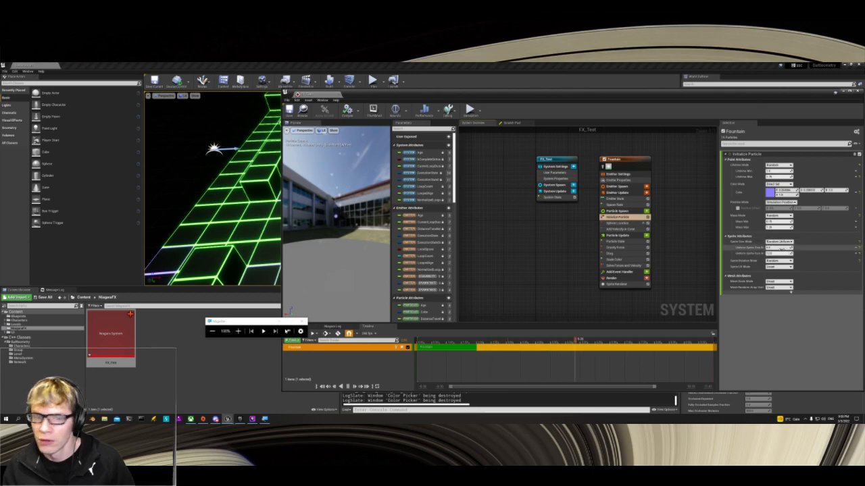
pyautogui.click(781, 249)
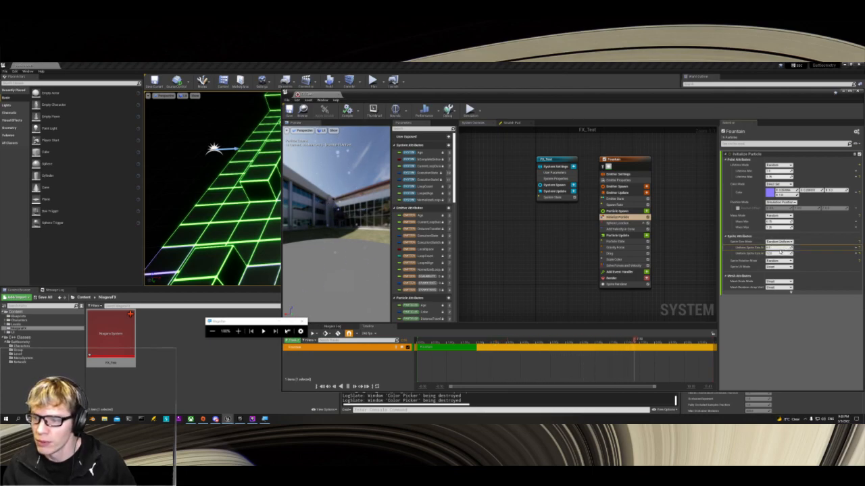
pyautogui.click(776, 254)
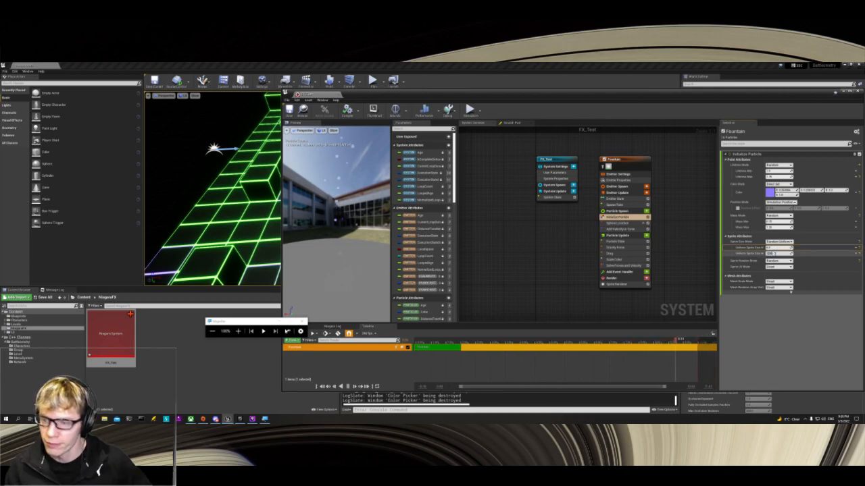
pyautogui.press('Return')
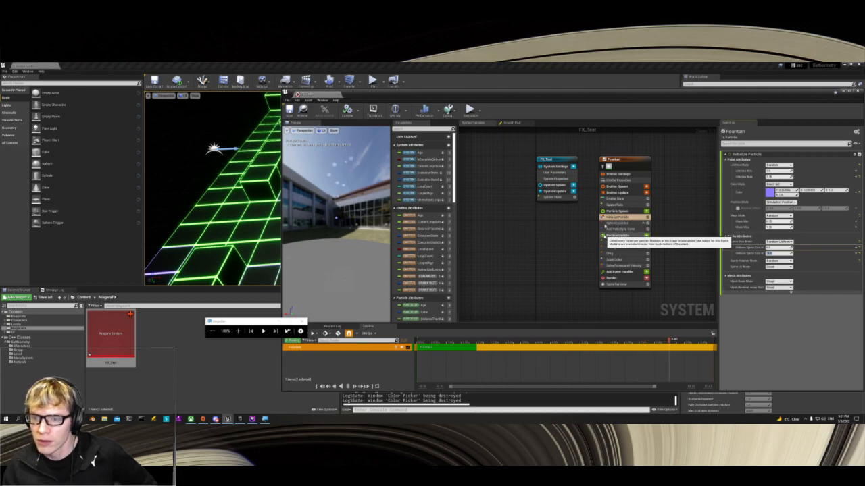
# Step: Adjust the sphere radius in the Fountain emitter's Sphere Location module and inspect the particle spread in the preview
pyautogui.click(611, 223)
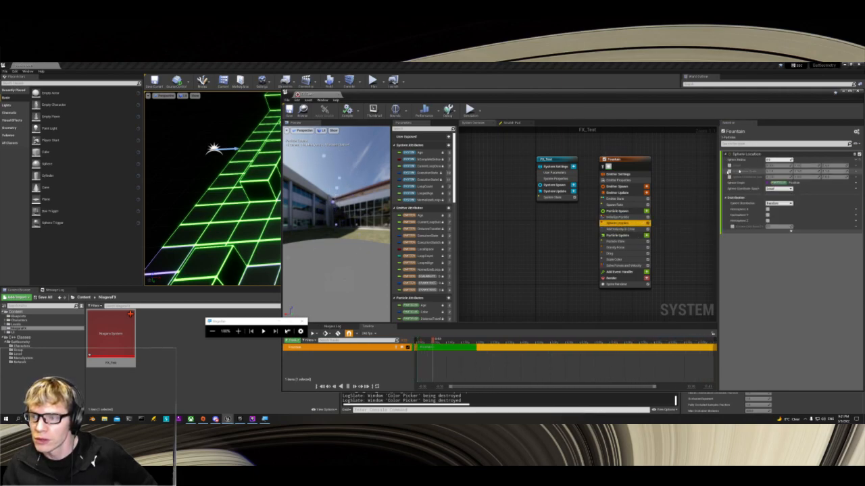
pyautogui.press('Return')
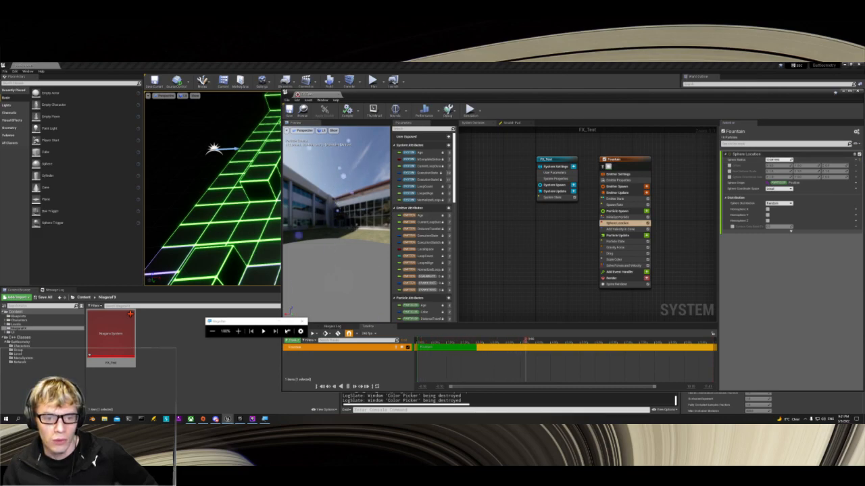
pyautogui.moveTo(350, 230); pyautogui.dragTo(382, 221)
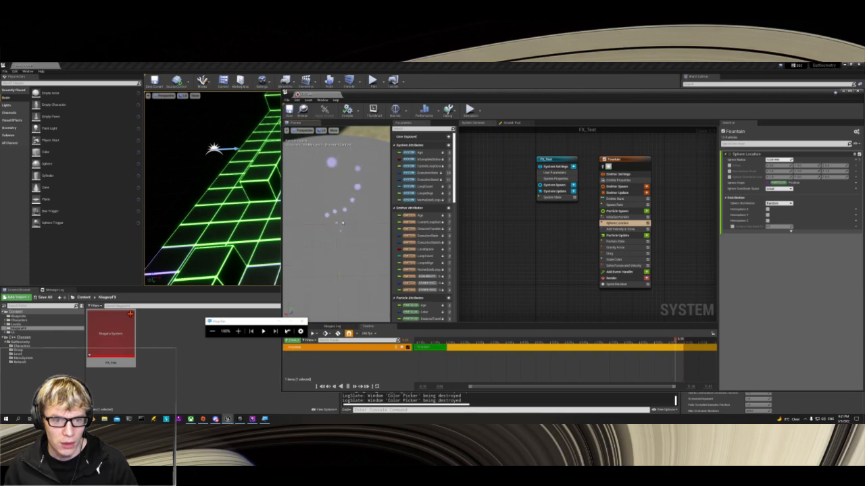
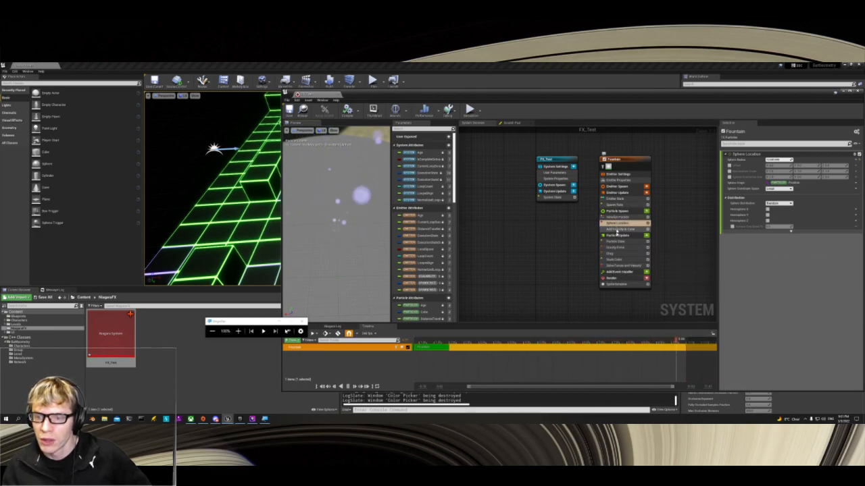
# Step: Change the Sphere Radius in Sphere Location again, check the spread in the preview, and keep the coordinate space on Local
pyautogui.click(616, 223)
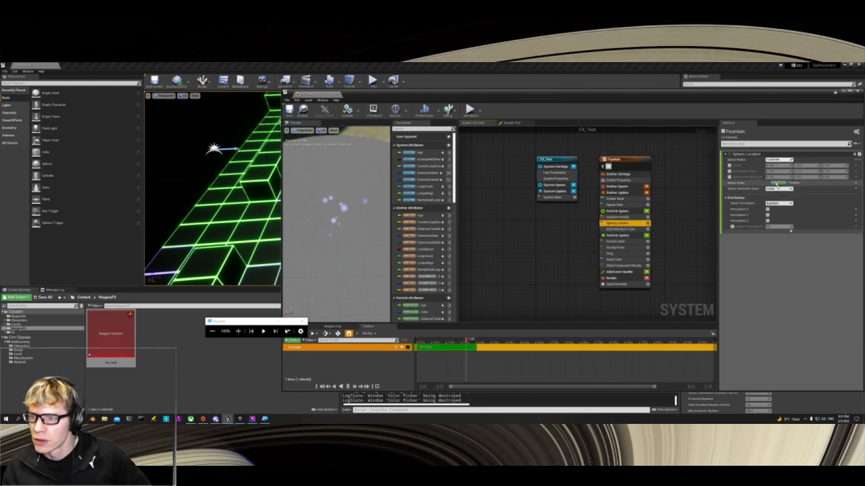
pyautogui.moveTo(779, 160); pyautogui.dragTo(805, 160)
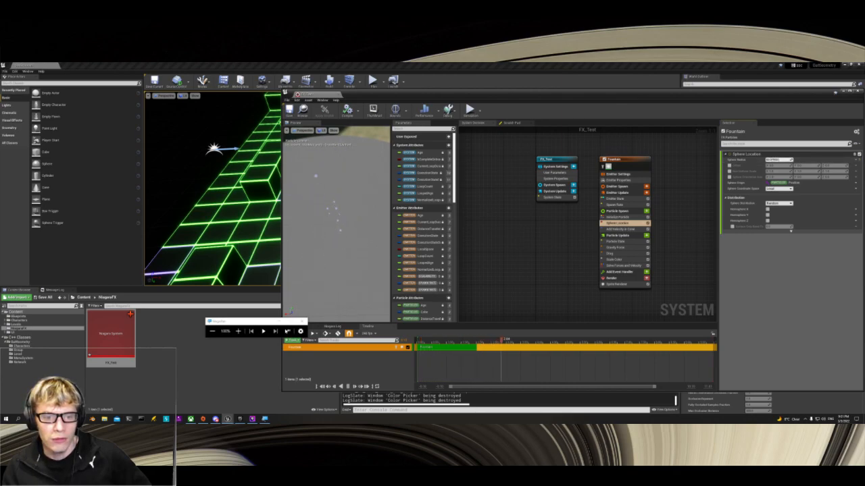
pyautogui.moveTo(336, 223)
pyautogui.mouseDown()
pyautogui.moveTo(358, 192)
pyautogui.moveTo(351, 205)
pyautogui.moveTo(363, 217)
pyautogui.moveTo(344, 231)
pyautogui.mouseUp()
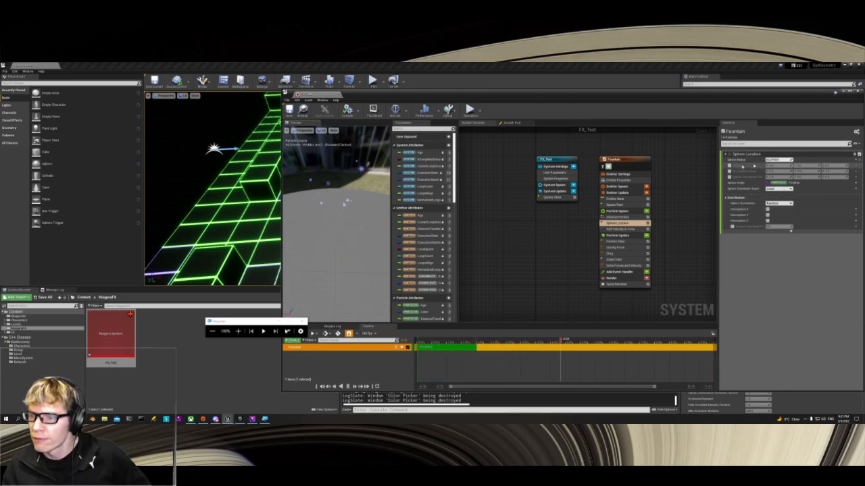
pyautogui.click(777, 188)
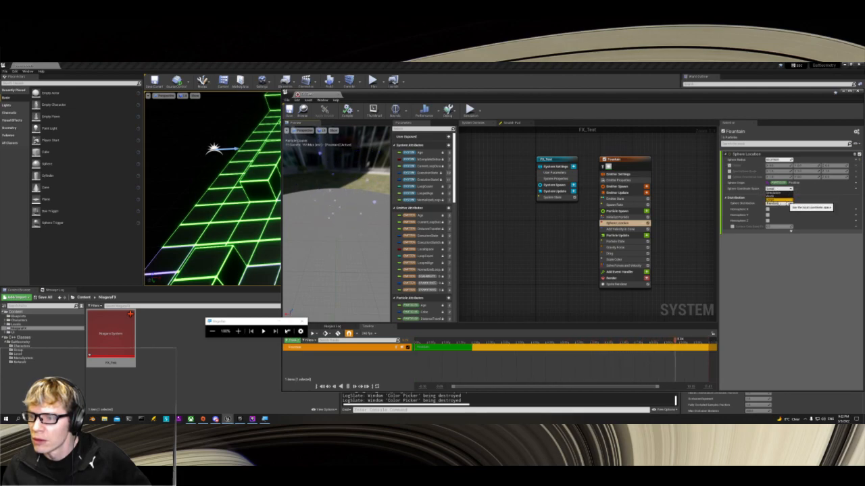
pyautogui.click(773, 194)
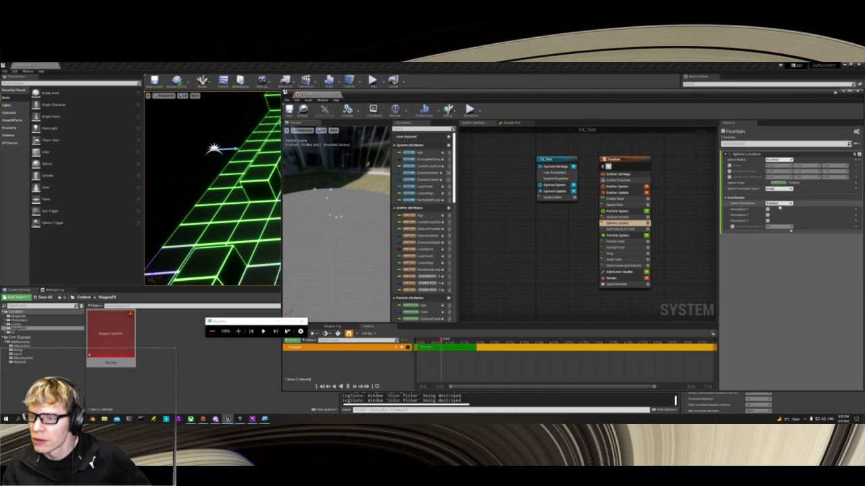
# Step: Try the Direct sphere distribution in Sphere Location and reset its position values to their defaults
pyautogui.click(779, 204)
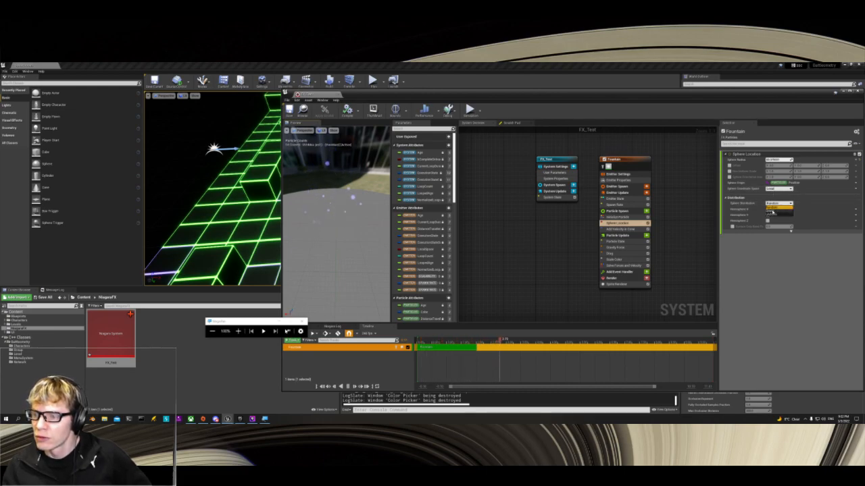
pyautogui.click(773, 212)
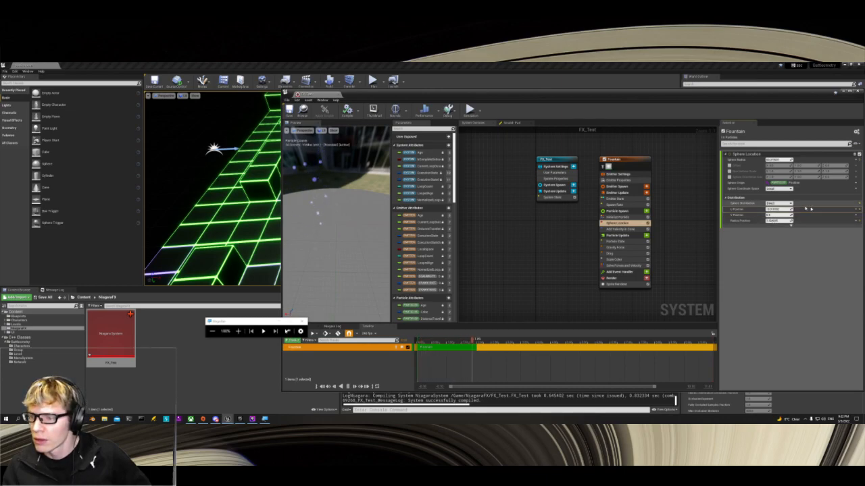
pyautogui.click(859, 210)
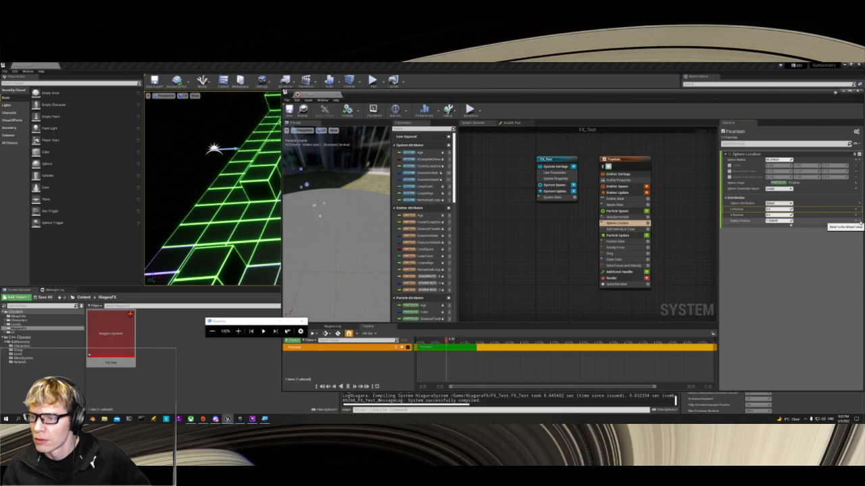
pyautogui.click(860, 221)
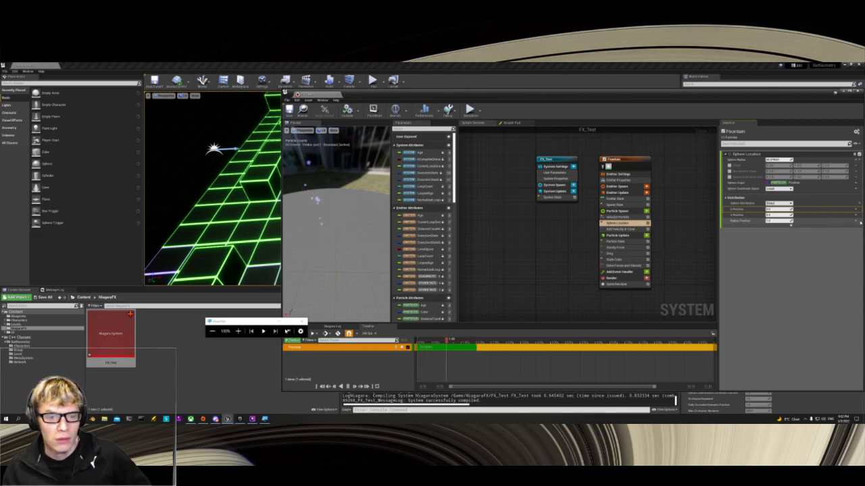
# Step: Try the Uniform sphere distribution and return Sphere Distribution to Random
pyautogui.click(777, 203)
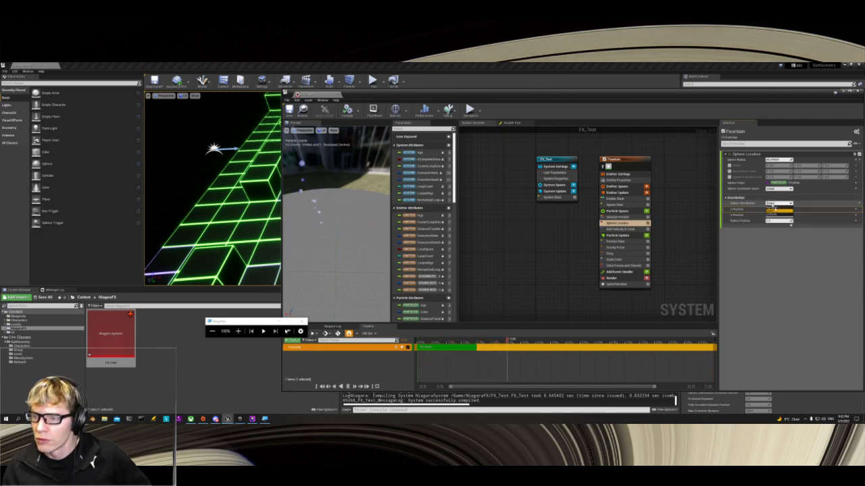
pyautogui.click(776, 212)
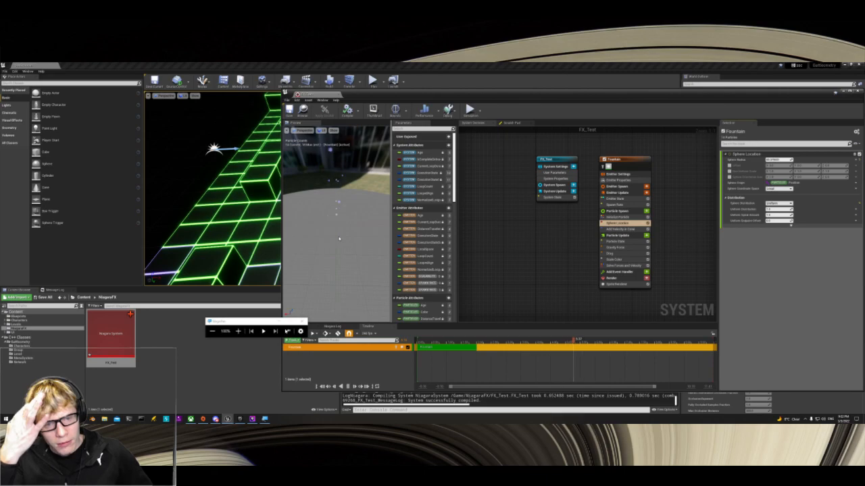
pyautogui.click(771, 203)
pyautogui.click(777, 207)
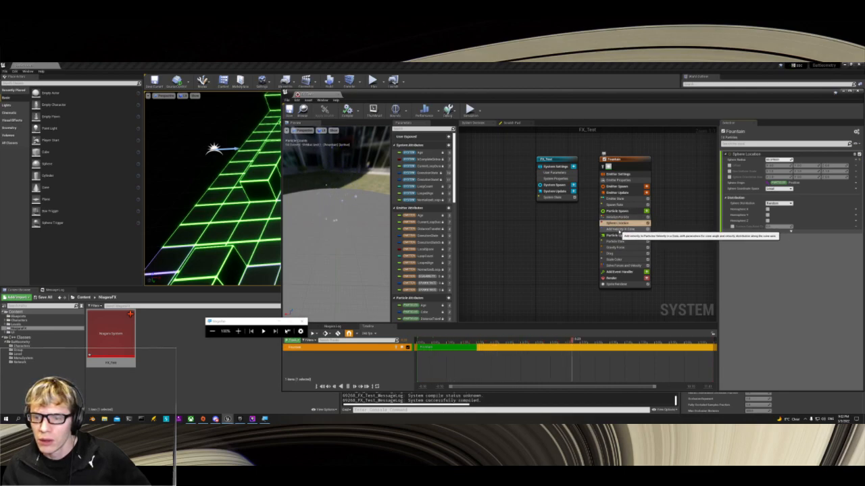
# Step: Show the advanced settings of Add Velocity in Cone and change its minimum and maximum velocity strength and cone angle
pyautogui.click(617, 229)
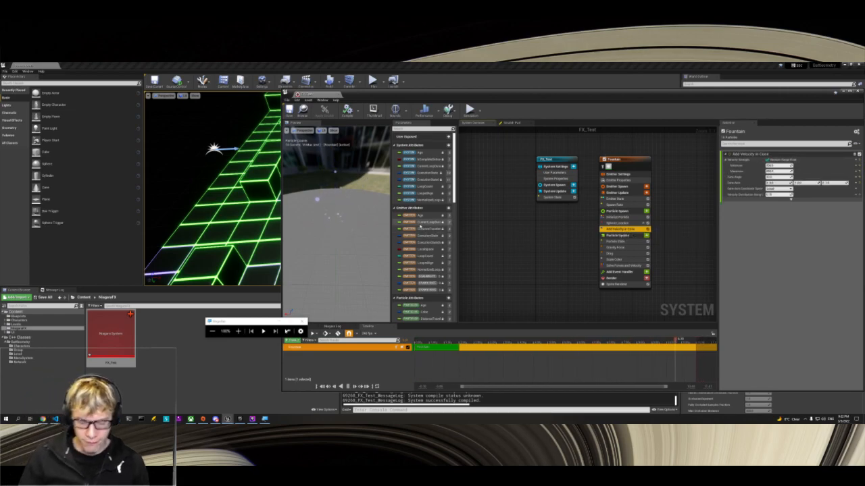
pyautogui.scroll(-2, 420, 226)
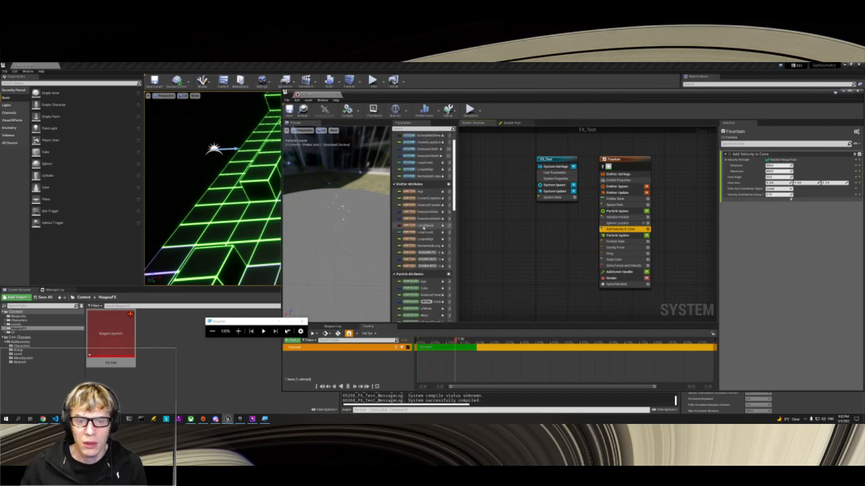
pyautogui.scroll(-2, 421, 235)
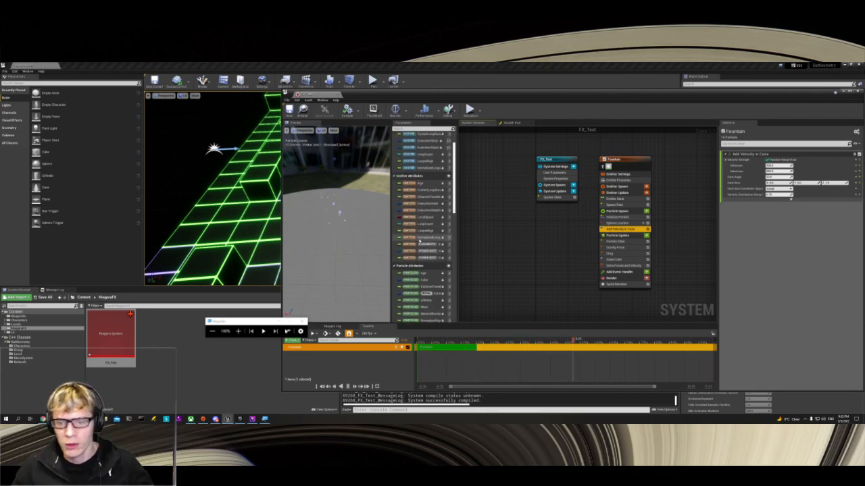
pyautogui.click(792, 198)
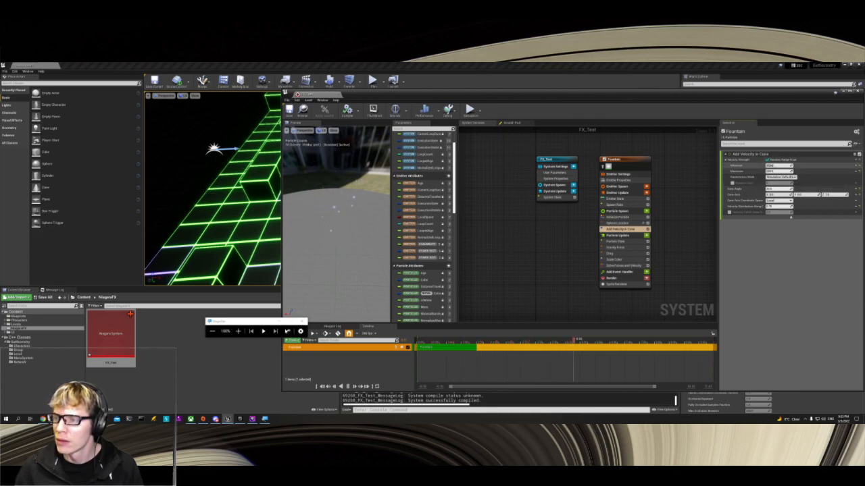
pyautogui.click(770, 165)
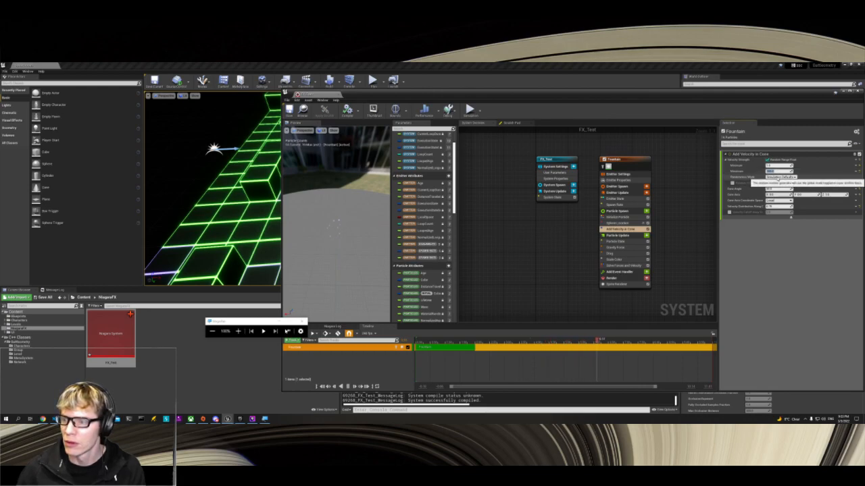
pyautogui.click(788, 189)
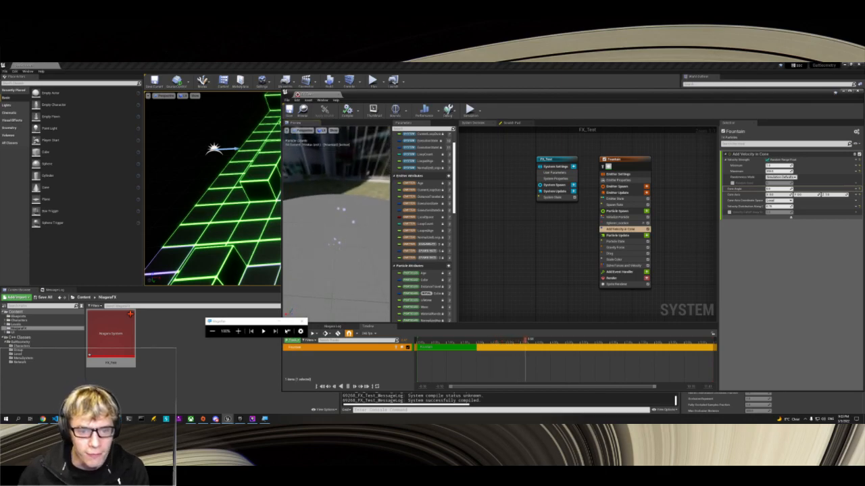
pyautogui.moveTo(336, 229)
pyautogui.mouseDown()
pyautogui.moveTo(332, 207)
pyautogui.moveTo(336, 219)
pyautogui.mouseUp()
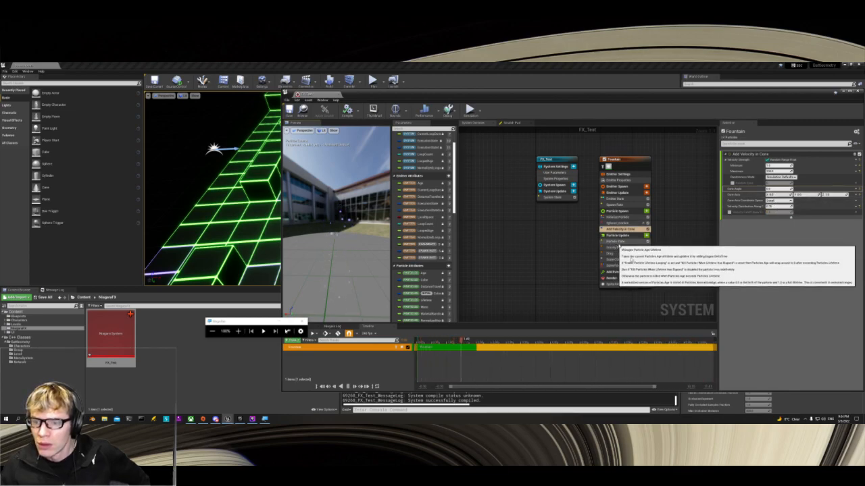
# Step: Change the Z value of Gravity Force and the Drag value in the Fountain's Particle Update stage, checking the preview
pyautogui.click(612, 248)
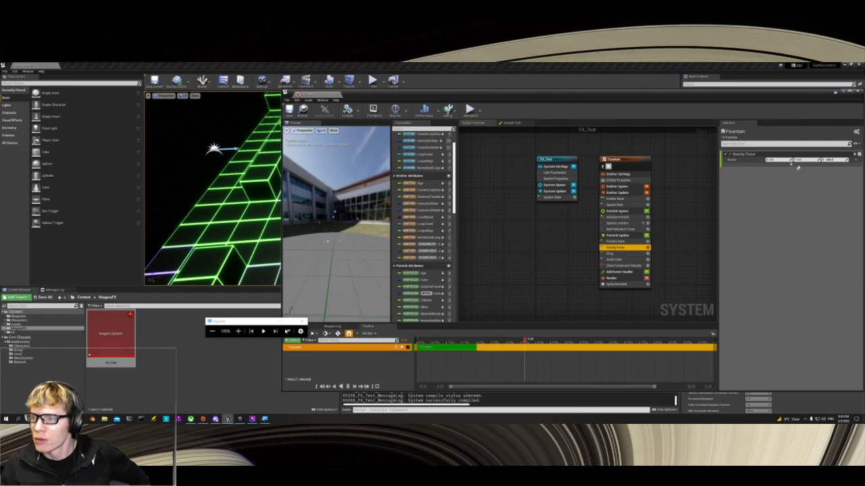
pyautogui.click(834, 159)
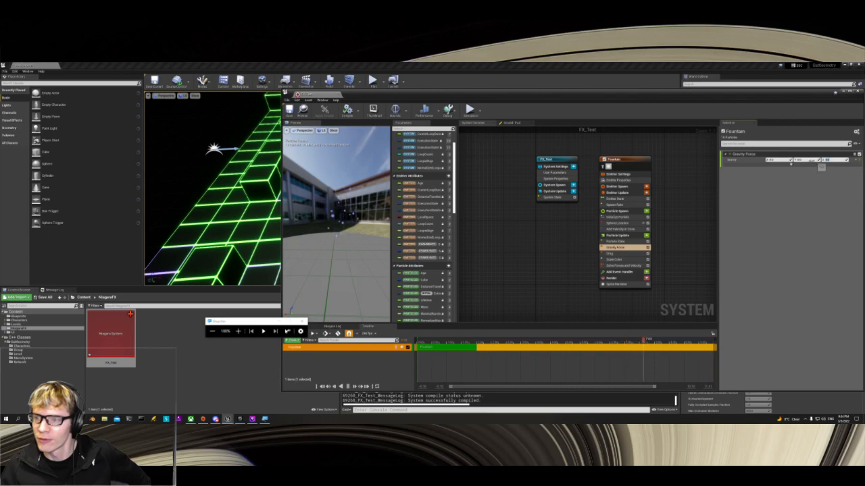
pyautogui.moveTo(337, 220)
pyautogui.mouseDown()
pyautogui.moveTo(361, 227)
pyautogui.moveTo(331, 212)
pyautogui.mouseUp()
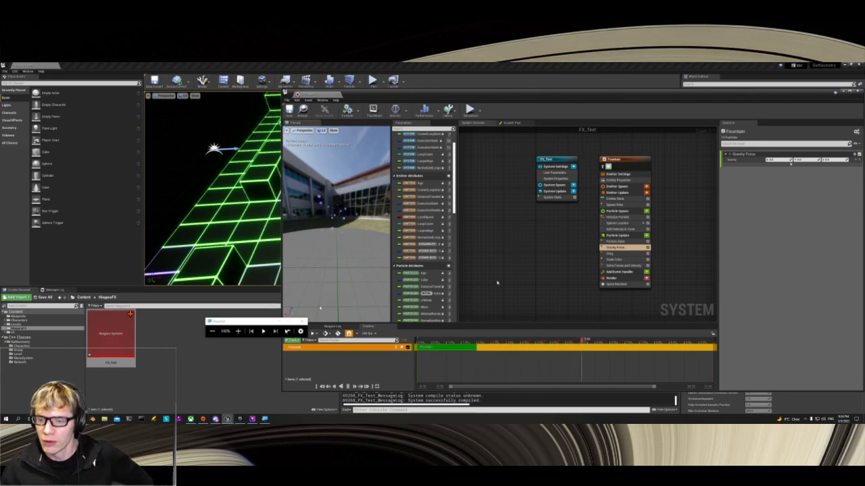
pyautogui.click(615, 253)
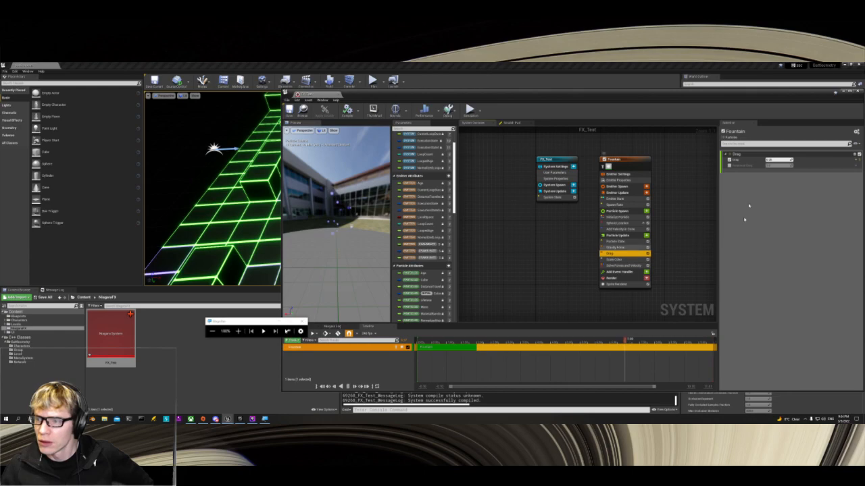
pyautogui.click(776, 159)
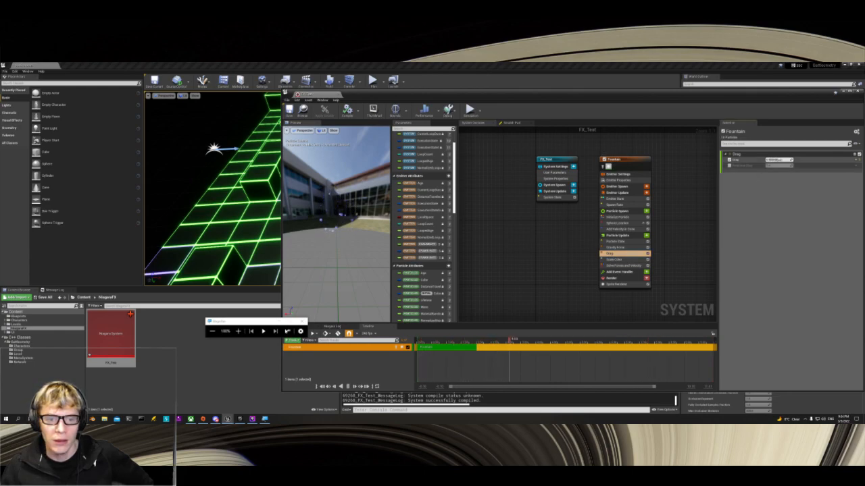
# Step: Review the Scale Color module and enable the acceleration limit in Solve Forces and Velocity
pyautogui.click(615, 259)
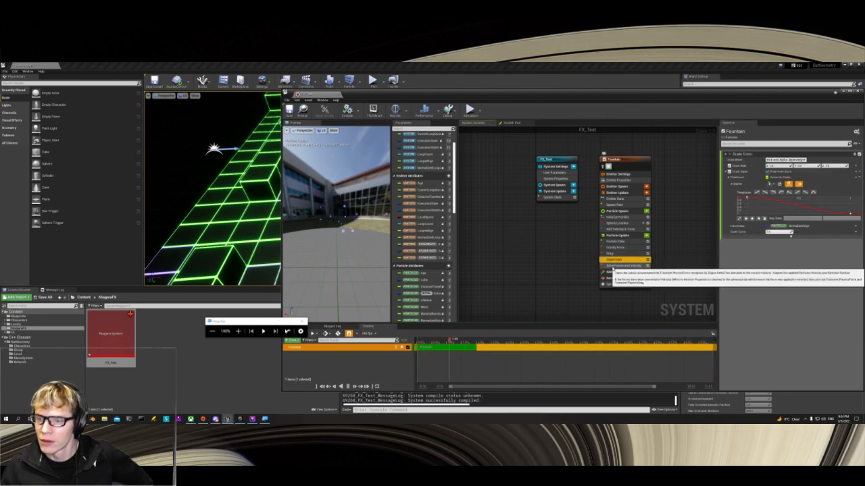
pyautogui.click(615, 266)
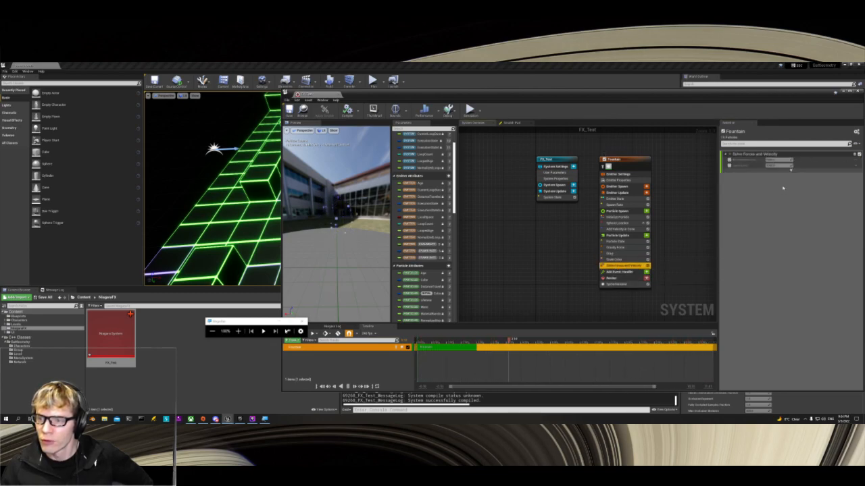
pyautogui.click(729, 160)
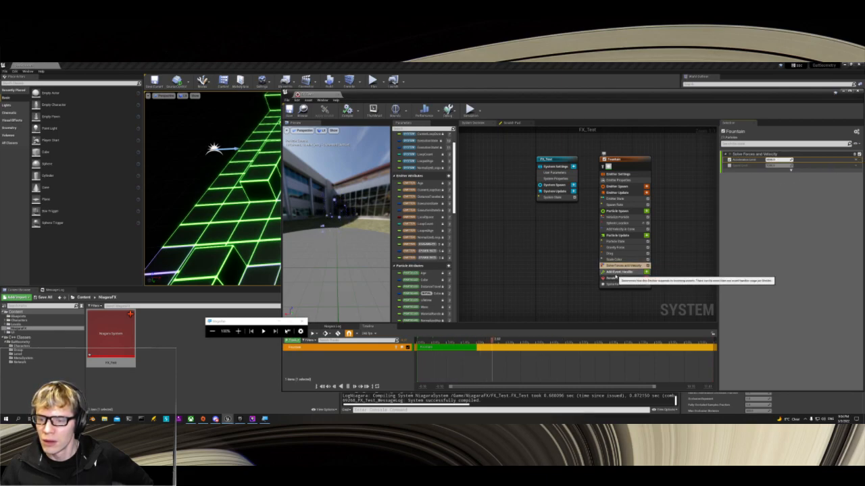
# Step: Review the Add Event Handler and Render stages and locate the Sprite Renderer's material among the project assets
pyautogui.click(615, 271)
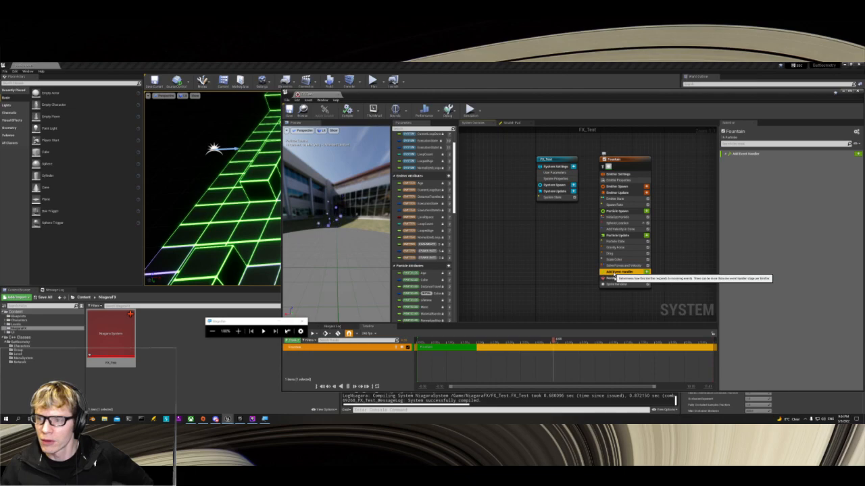
pyautogui.click(613, 278)
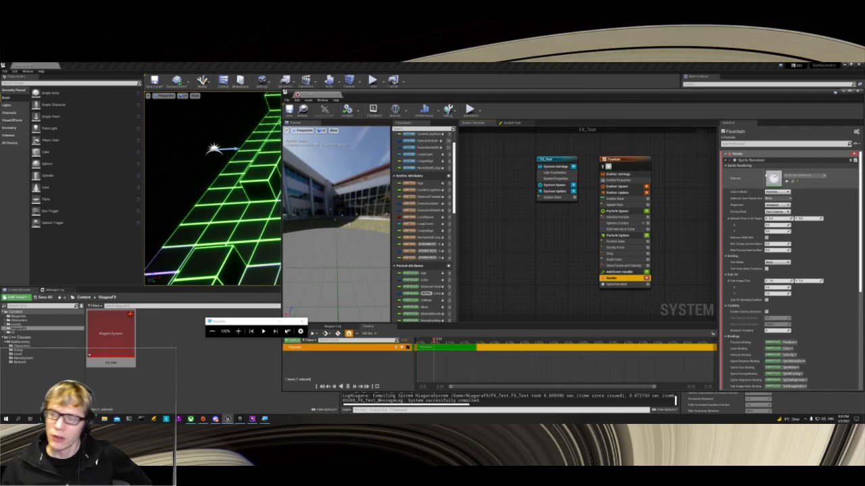
pyautogui.click(792, 181)
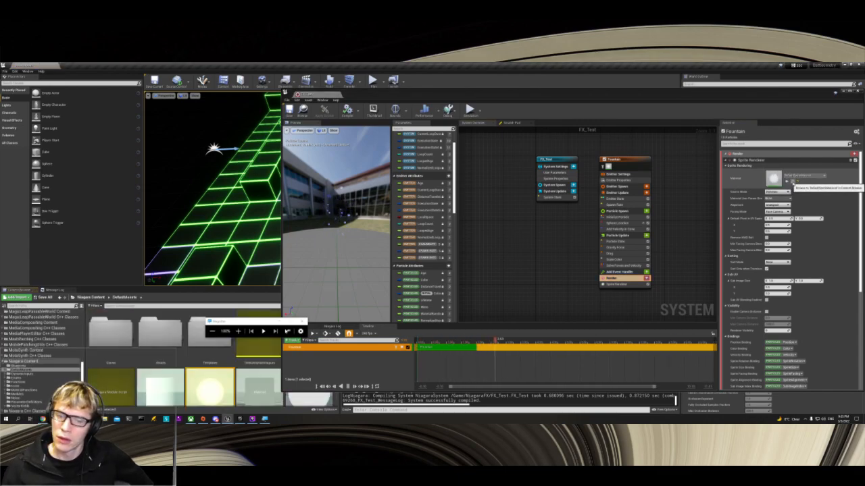
# Step: Open the default sprite material and inspect its TwoSidedSign, Clamp and Particle Color nodes
pyautogui.doubleClick(211, 382)
pyautogui.scroll(3, 592, 280)
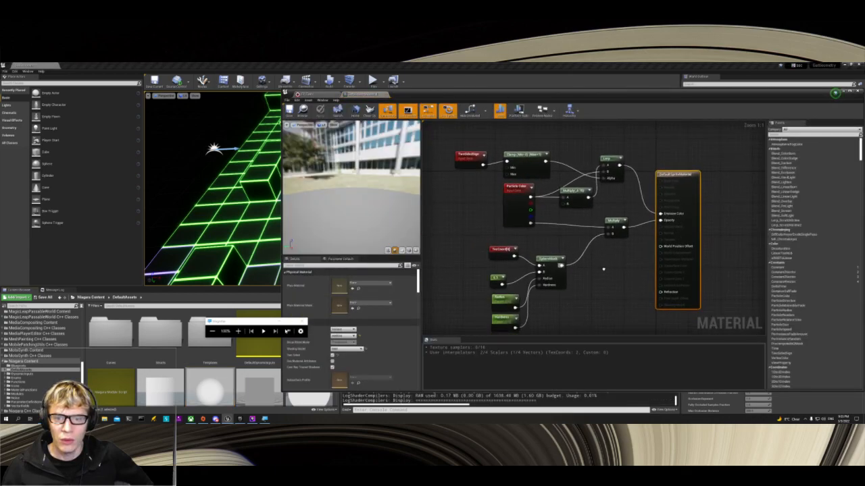
pyautogui.scroll(-1, 567, 250)
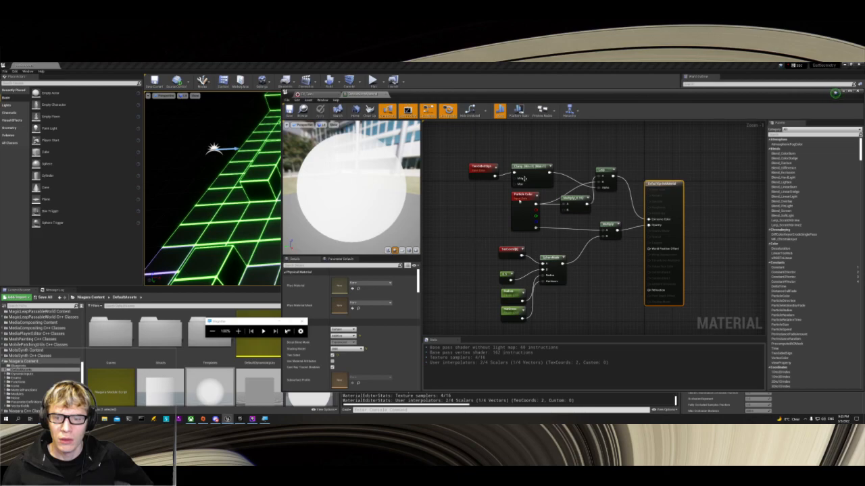
pyautogui.click(488, 167)
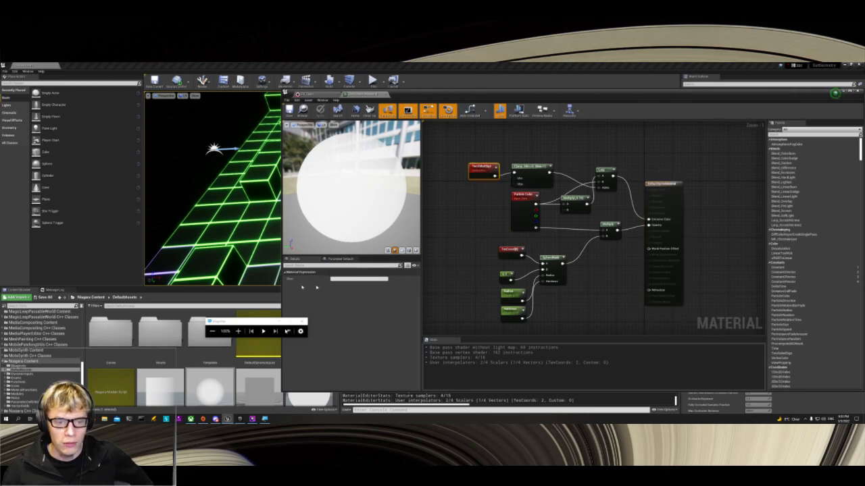
pyautogui.click(522, 169)
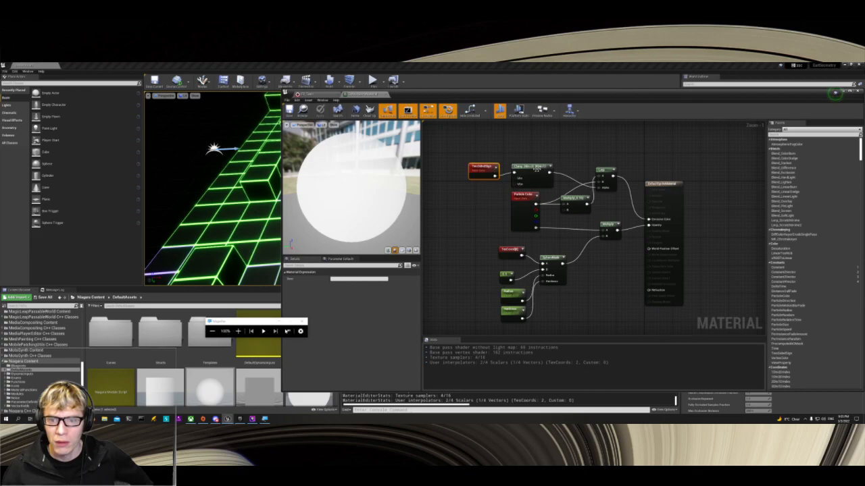
pyautogui.click(528, 203)
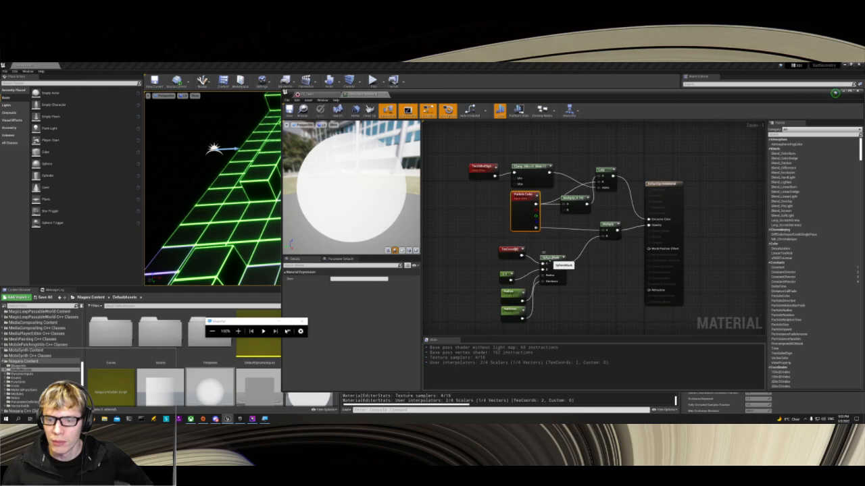
# Step: Inspect the TexCoord, constant, SphereMask and Hardness nodes, preview the SphereMask output, and close the material without applying changes
pyautogui.click(507, 249)
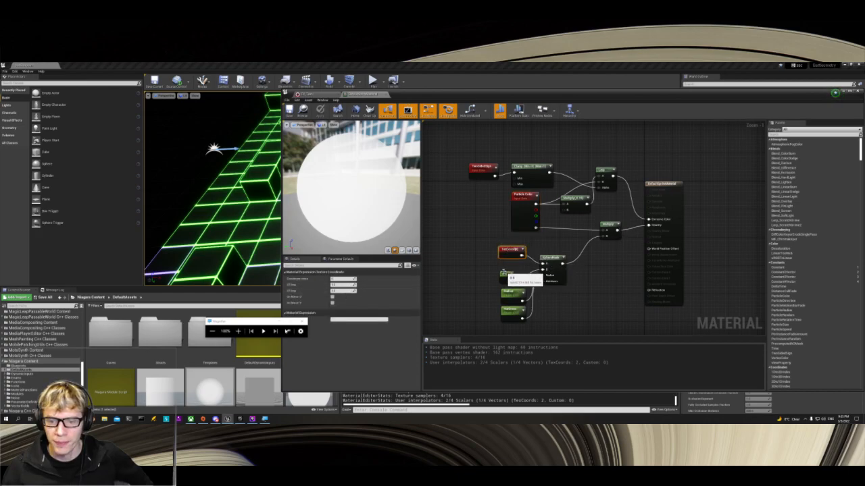
pyautogui.click(504, 275)
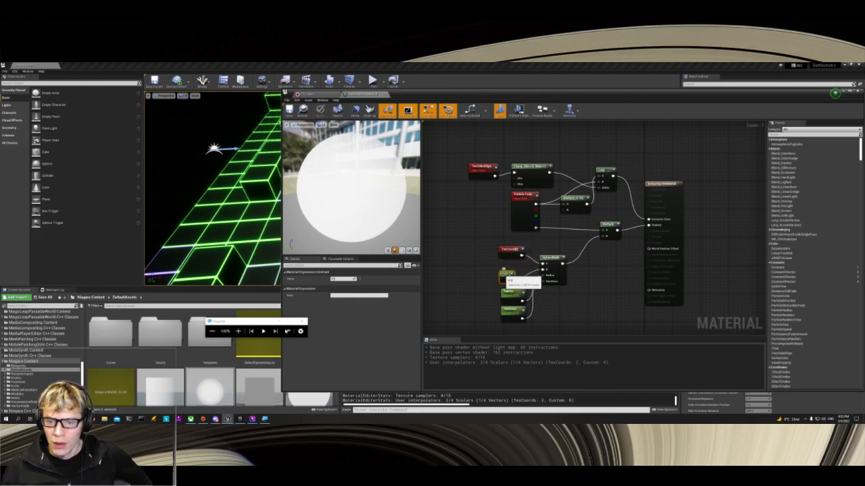
pyautogui.click(556, 258)
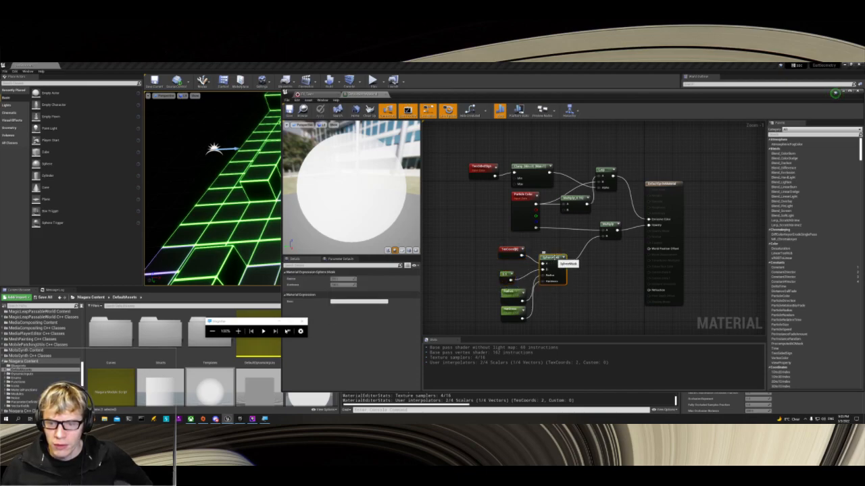
pyautogui.click(564, 259)
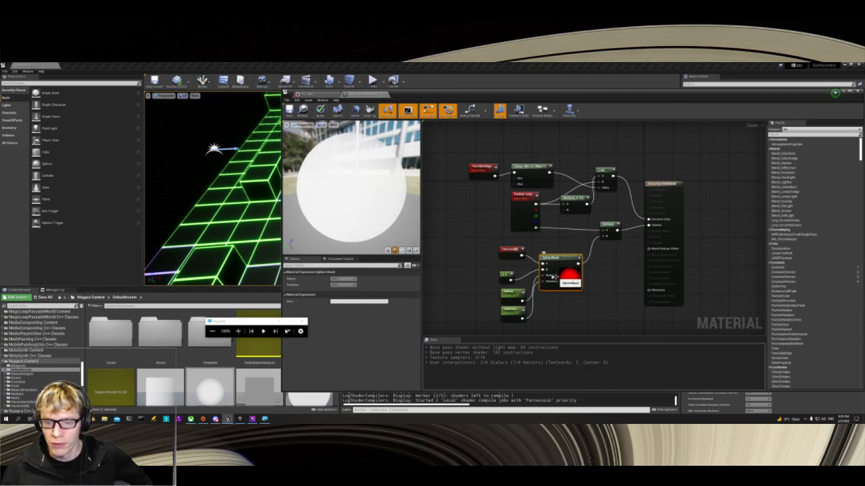
pyautogui.click(511, 309)
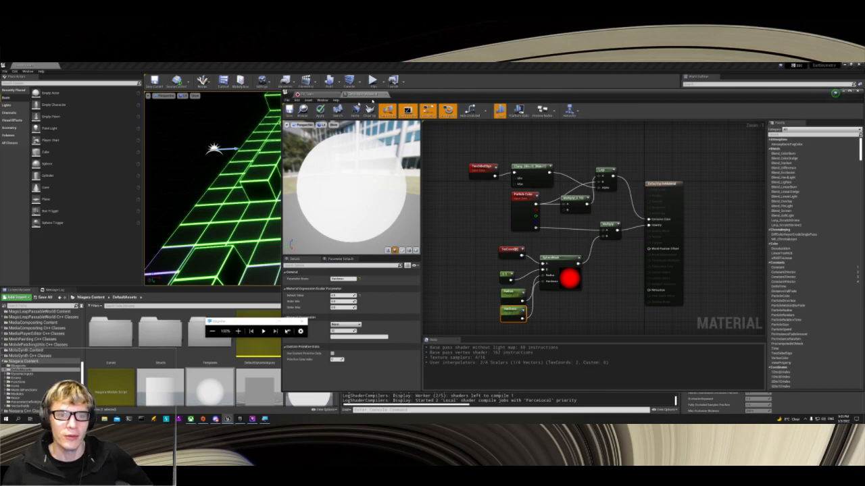
pyautogui.click(385, 94)
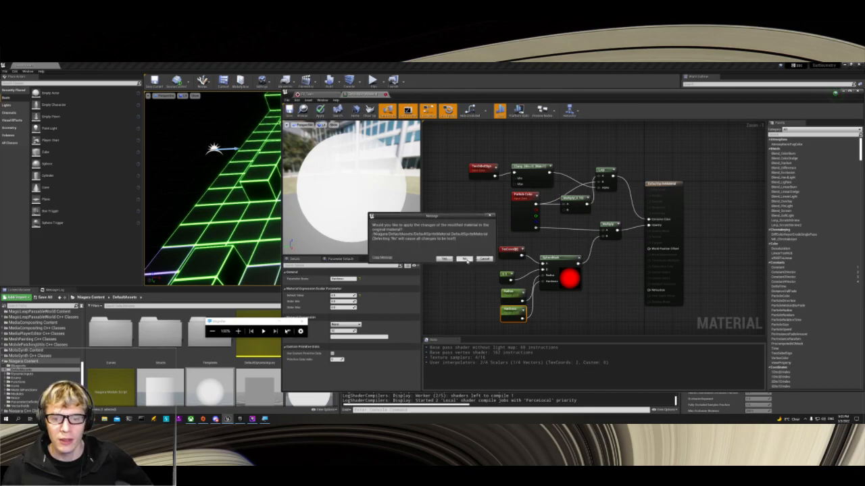
pyautogui.click(465, 259)
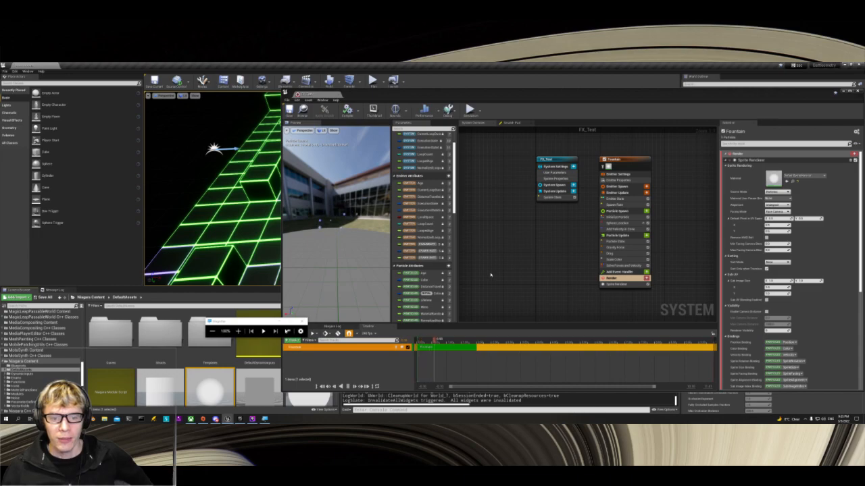
# Step: Save the FX_Test Niagara System
pyautogui.click(290, 110)
pyautogui.scroll(10, 32, 351)
pyautogui.scroll(8, 32, 352)
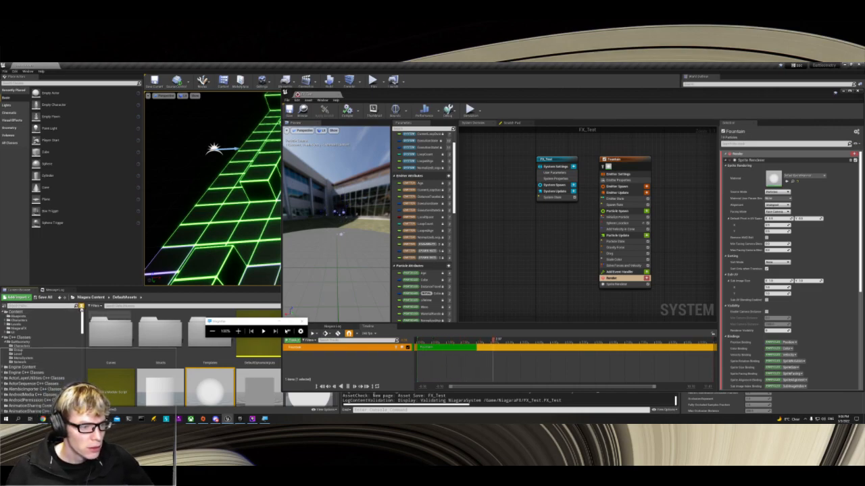
pyautogui.click(81, 306)
pyautogui.click(81, 306)
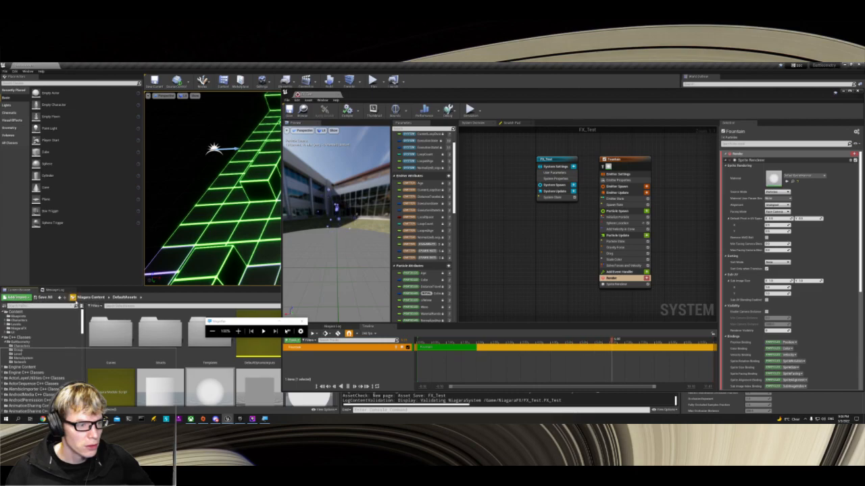
pyautogui.click(4, 306)
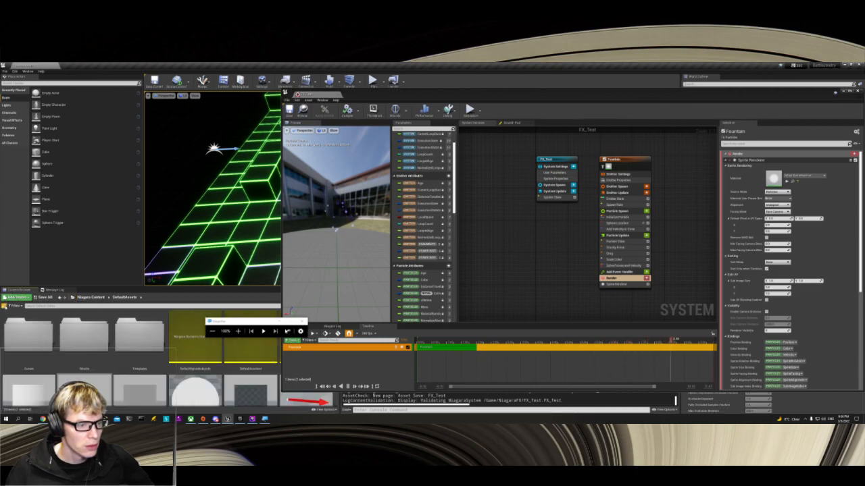
pyautogui.click(14, 305)
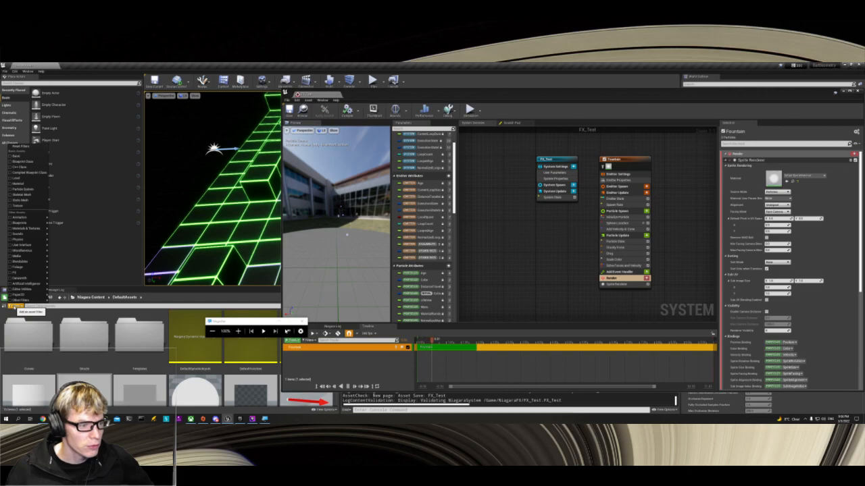
pyautogui.moveTo(28, 289)
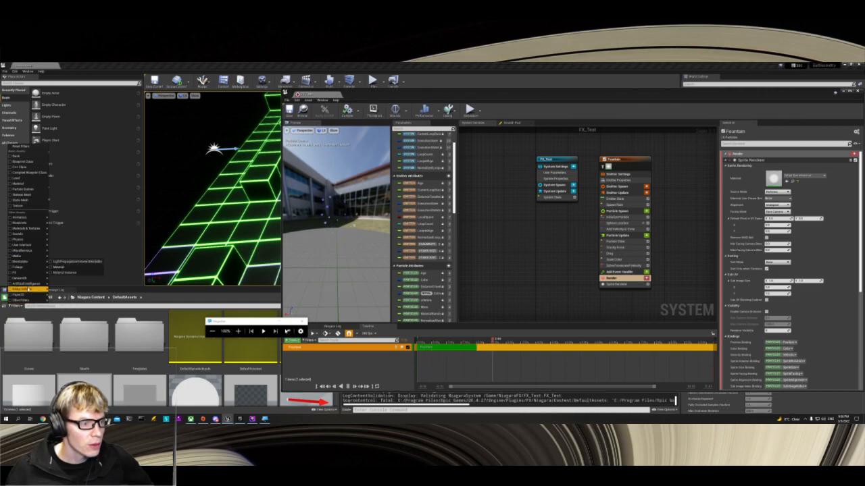
pyautogui.click(31, 149)
pyautogui.click(6, 307)
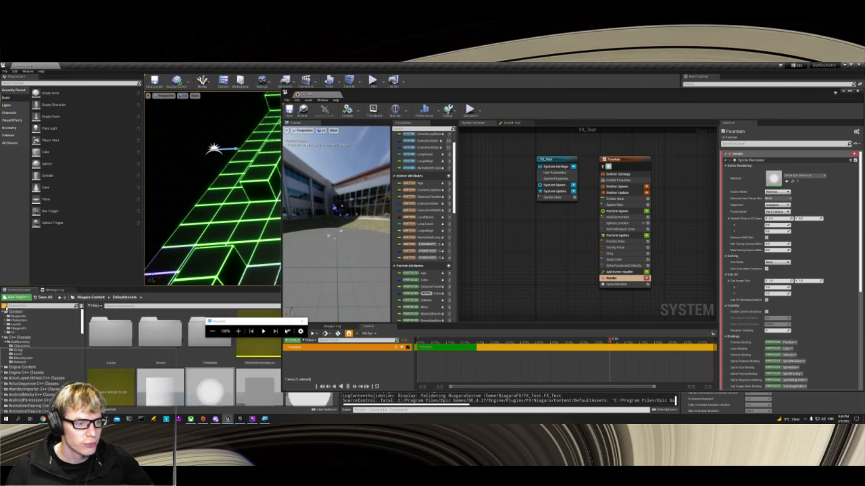
# Step: Show the contents of the project's NiagaraFX folder, and save and close the FX_Test system
pyautogui.scroll(-10, 27, 360)
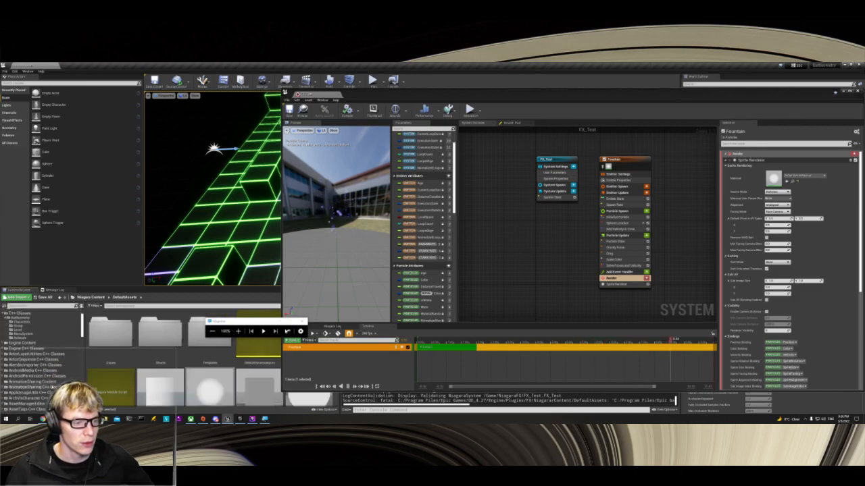
pyautogui.scroll(12, 40, 362)
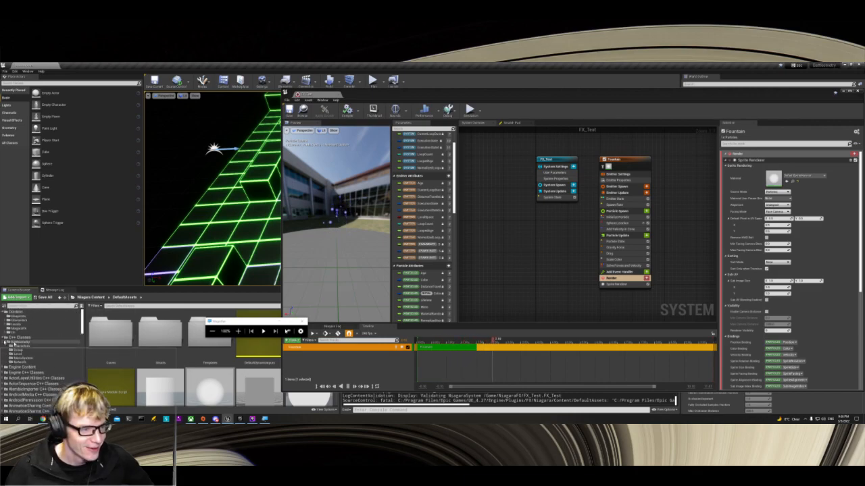
pyautogui.click(23, 346)
pyautogui.click(21, 329)
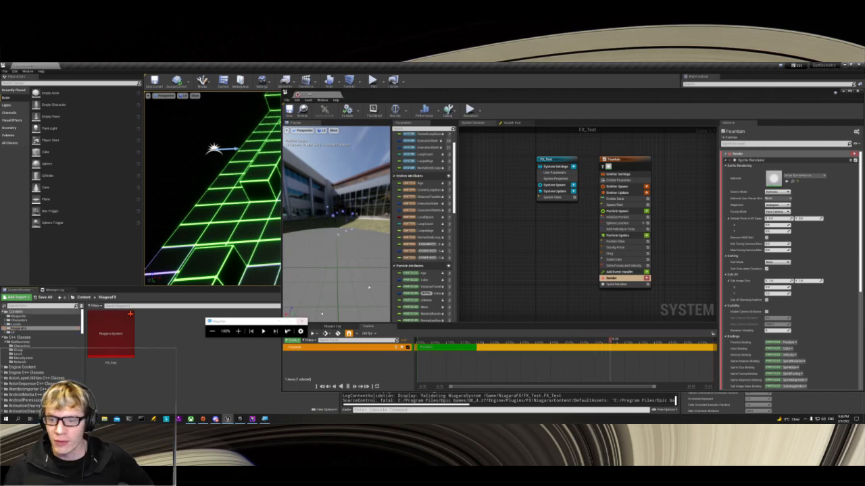
pyautogui.click(289, 109)
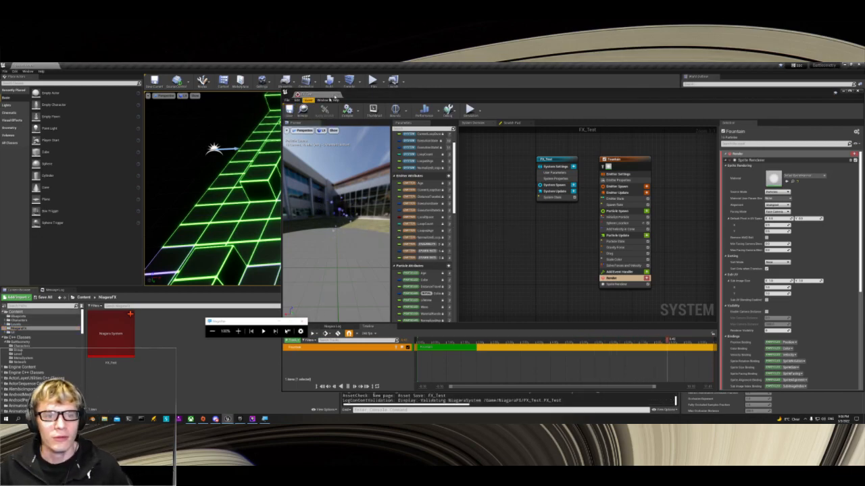
pyautogui.click(336, 96)
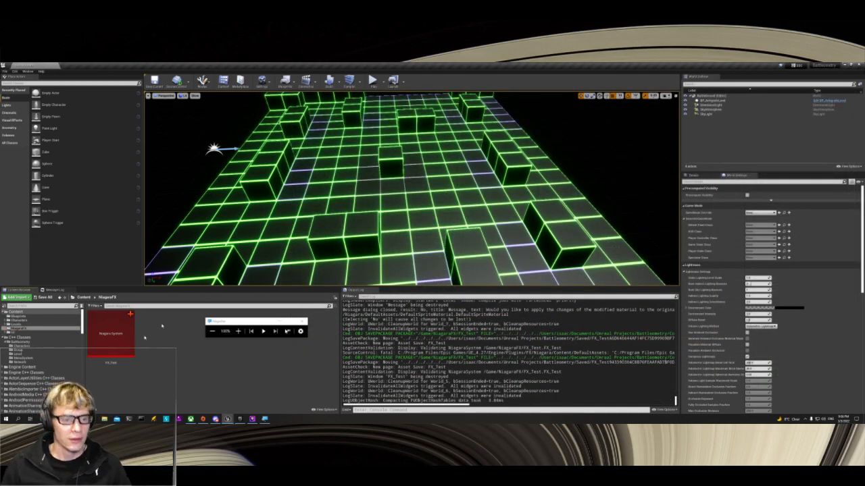
# Step: Place FX_Test on the level's grid floor near the cubes and focus the view on it
pyautogui.moveTo(111, 335); pyautogui.dragTo(524, 244)
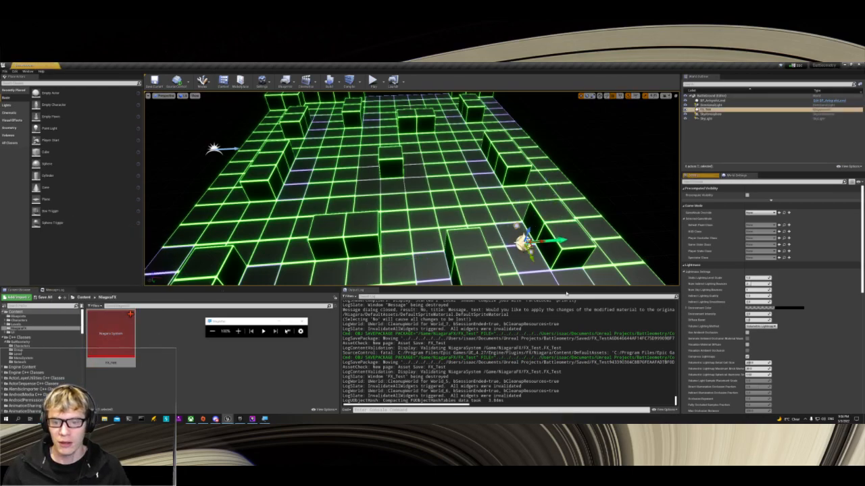
pyautogui.press('f')
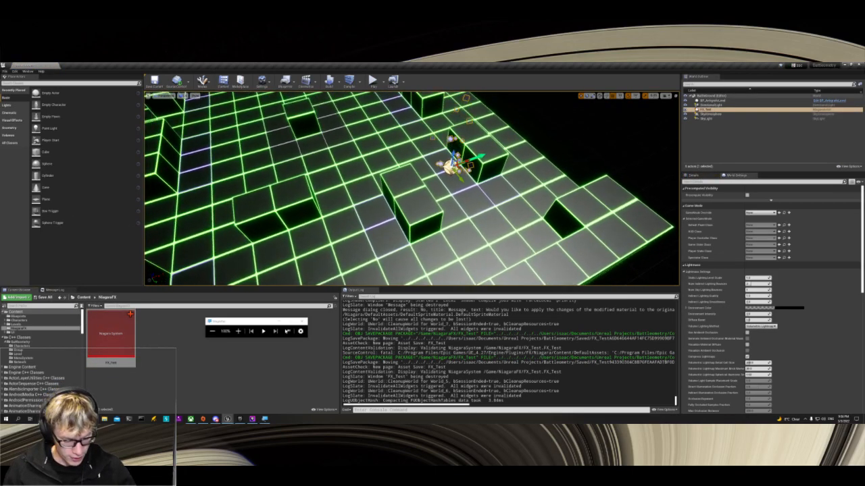
pyautogui.moveTo(523, 243); pyautogui.dragTo(476, 188, button='right')
pyautogui.press('w')
pyautogui.press('s')
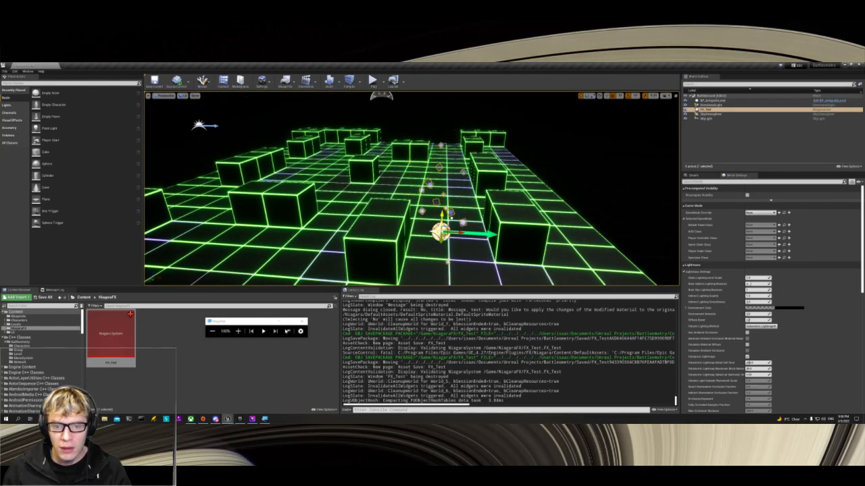
# Step: Move the FX_Test actor along two horizontal axes across the floor to just in front of the joined cubes
pyautogui.moveTo(475, 239); pyautogui.dragTo(489, 240)
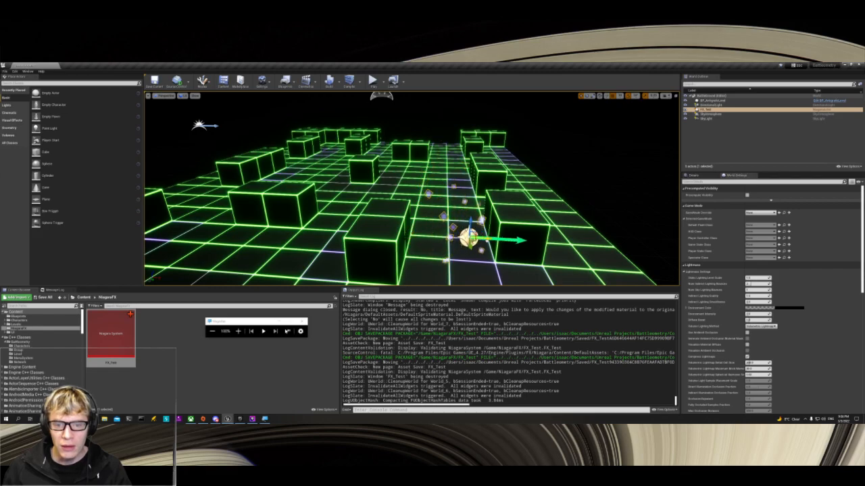
pyautogui.press('w')
pyautogui.press('a')
pyautogui.moveTo(472, 230); pyautogui.dragTo(559, 235, button='right')
pyautogui.press('d')
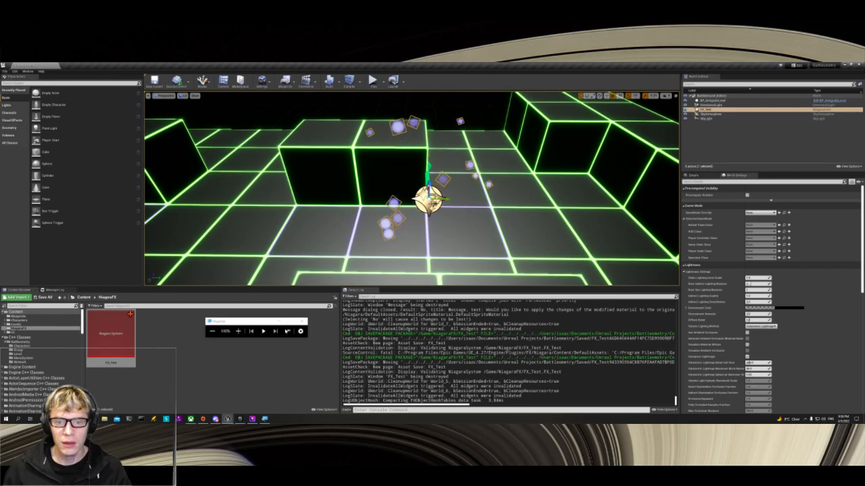
pyautogui.moveTo(445, 199); pyautogui.dragTo(430, 200)
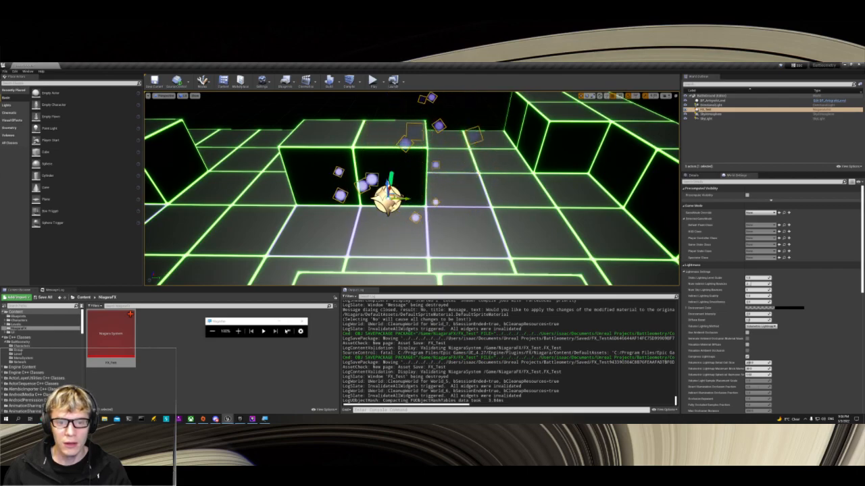
# Step: Switch the viewport to the Top view, then locate and select the FX_Test actor on the level grid
pyautogui.rightClick(421, 223)
pyautogui.click(166, 95)
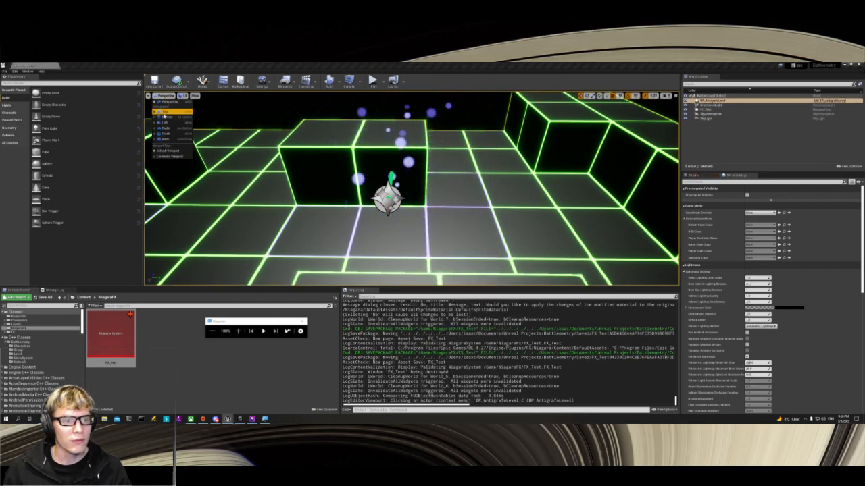
pyautogui.click(164, 111)
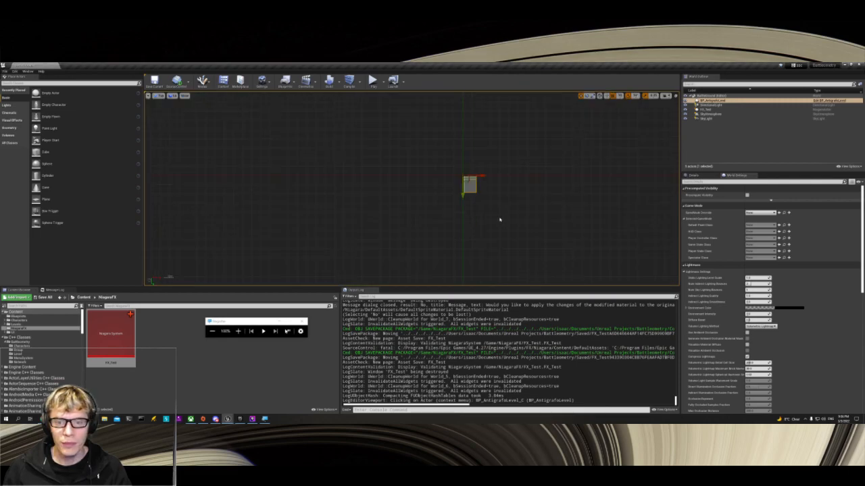
pyautogui.scroll(7, 447, 186)
pyautogui.moveTo(434, 168); pyautogui.dragTo(436, 283, button='right')
pyautogui.scroll(10, 426, 216)
pyautogui.moveTo(305, 145); pyautogui.dragTo(318, 267, button='right')
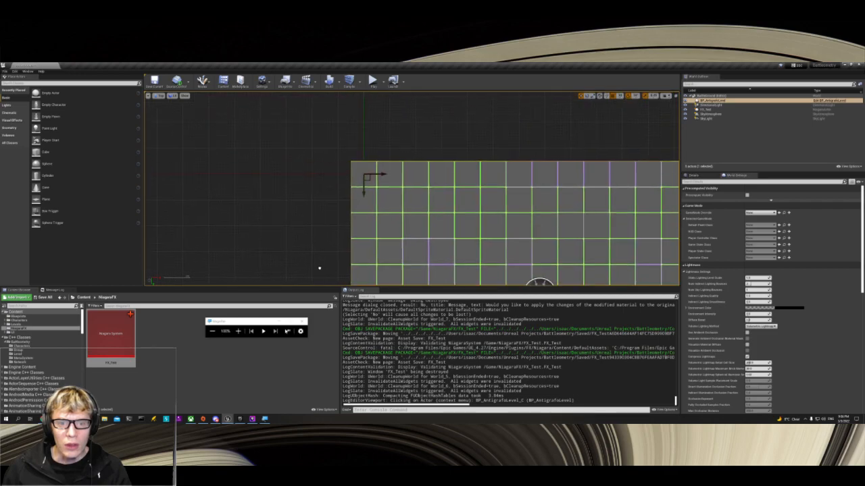
pyautogui.scroll(-3, 348, 200)
pyautogui.moveTo(425, 260); pyautogui.dragTo(436, 110, button='right')
pyautogui.moveTo(510, 207); pyautogui.dragTo(440, 109, button='right')
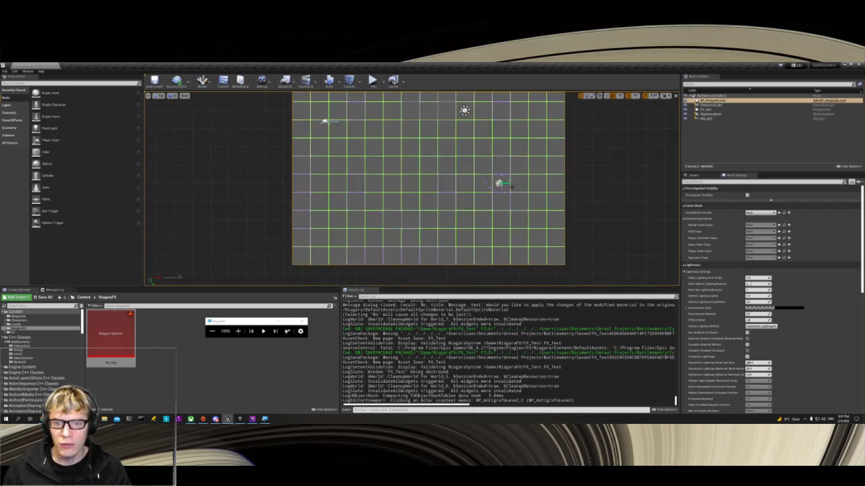
pyautogui.scroll(5, 500, 184)
pyautogui.click(500, 182)
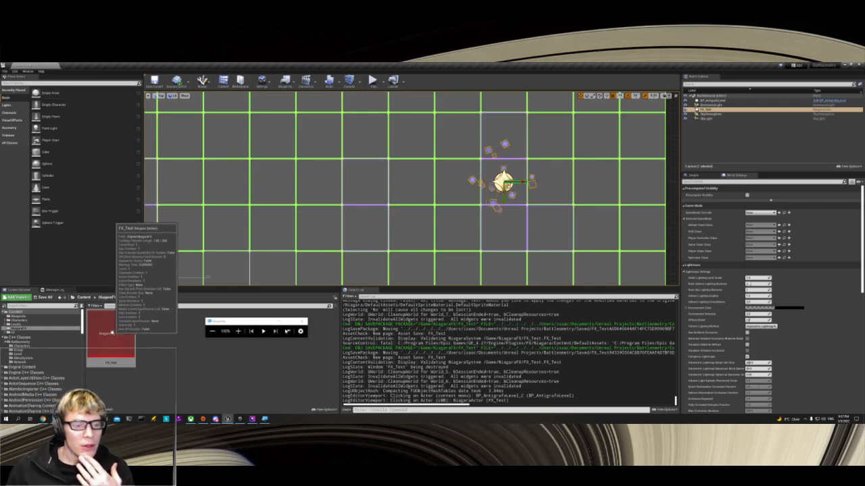
# Step: Play the level in the editor to check the FX_Test particles in the running game
pyautogui.click(373, 80)
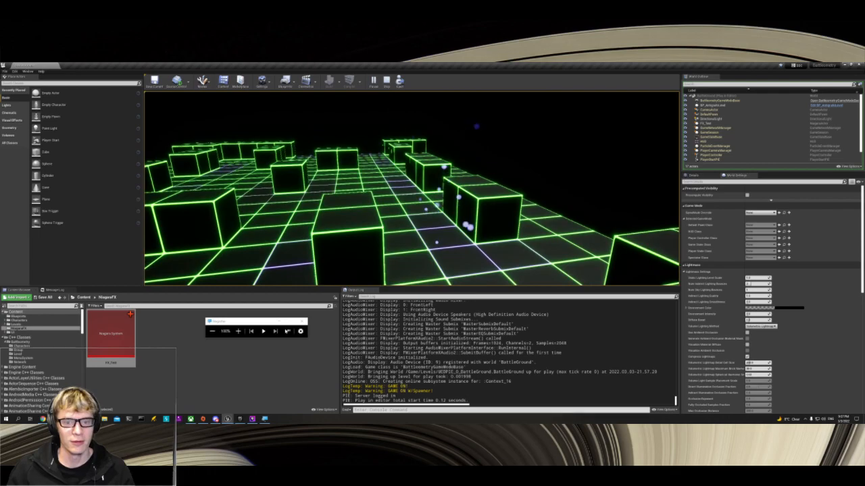
# Step: Stop the play session and switch the viewport back to the Perspective view
pyautogui.press('Escape')
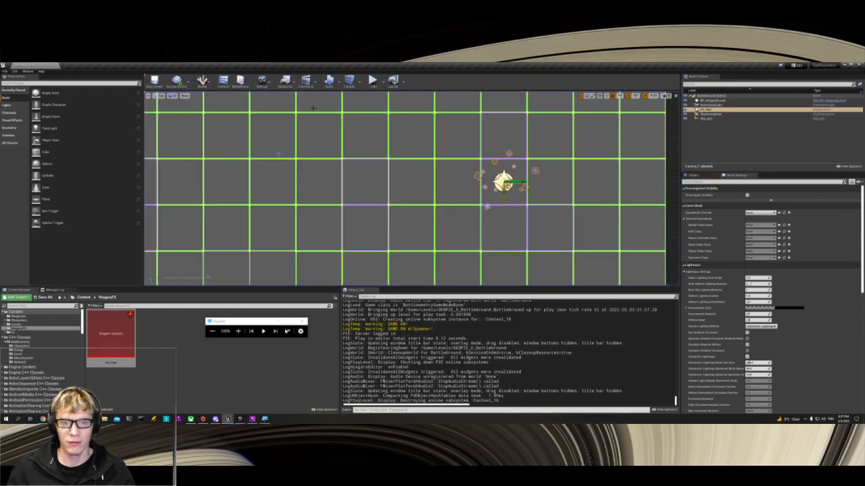
pyautogui.click(160, 95)
pyautogui.click(170, 104)
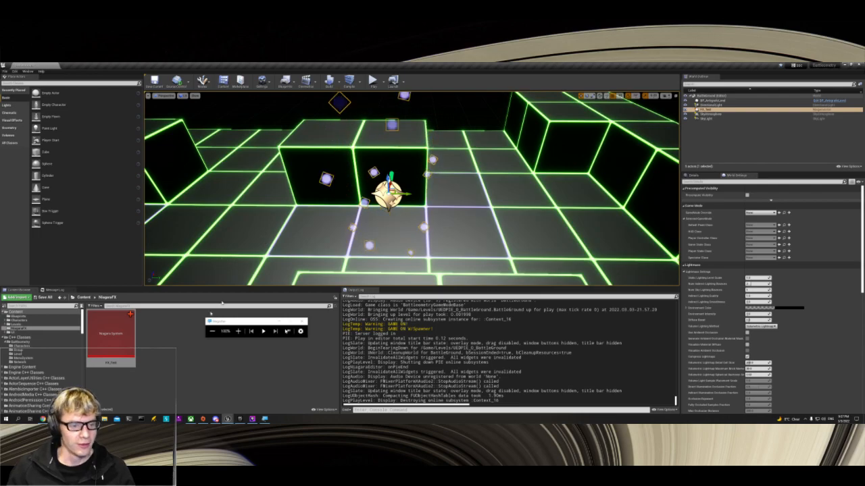
# Step: Open the FX_Test system beside the level editor and show the settings of its Sphere Location module
pyautogui.doubleClick(101, 339)
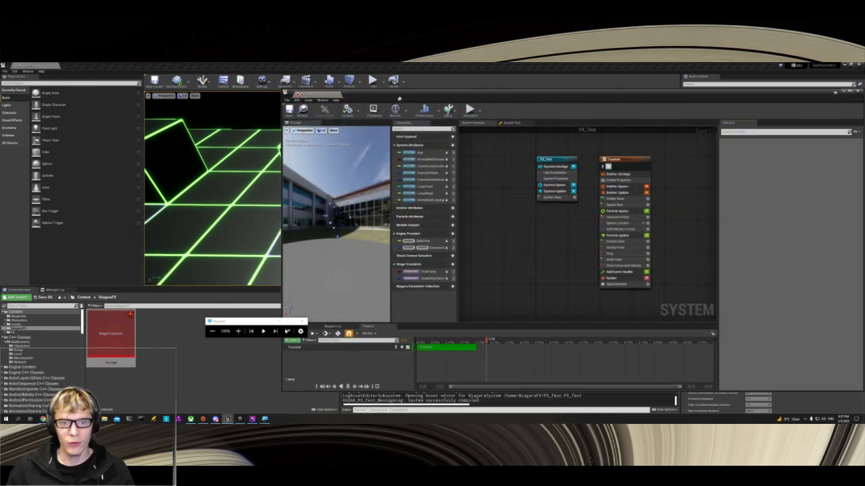
pyautogui.moveTo(399, 99); pyautogui.dragTo(568, 93)
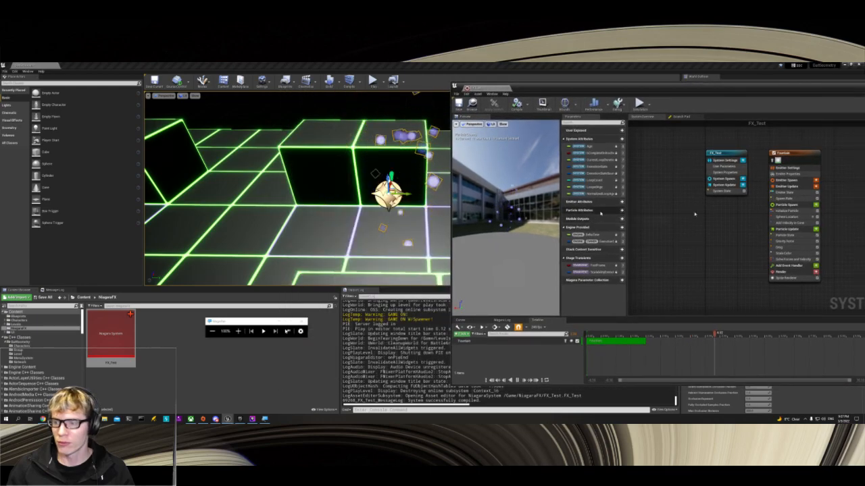
pyautogui.click(787, 217)
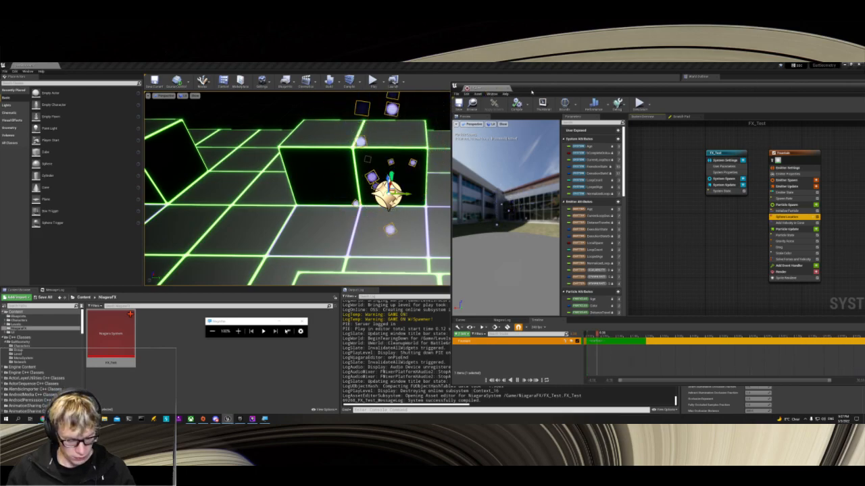
pyautogui.moveTo(531, 91); pyautogui.dragTo(863, 95)
pyautogui.click(88, 162)
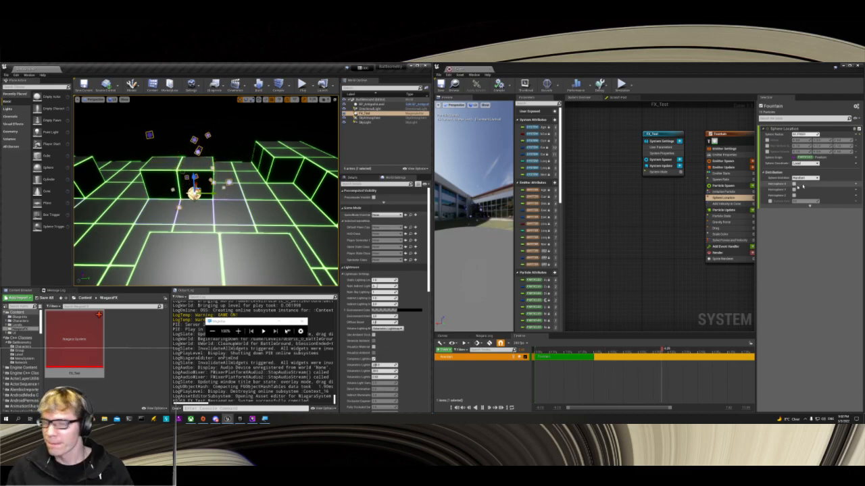
# Step: Set the Sphere Radius of the Sphere Location module to 10
pyautogui.press('w')
pyautogui.moveTo(244, 202)
pyautogui.mouseDown(button='right')
pyautogui.moveTo(245, 146)
pyautogui.moveTo(270, 230)
pyautogui.moveTo(237, 226)
pyautogui.moveTo(244, 227)
pyautogui.moveTo(246, 204)
pyautogui.mouseUp(button='right')
pyautogui.press('s')
pyautogui.press('w')
pyautogui.press('a')
pyautogui.click(624, 217)
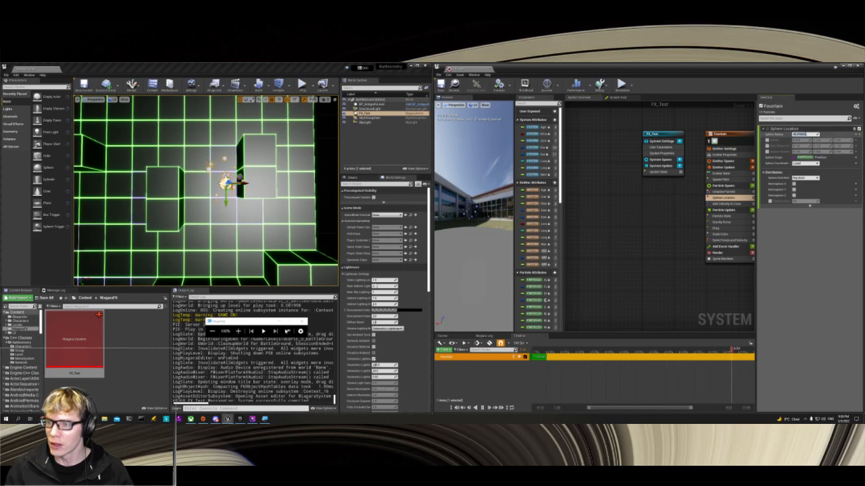
pyautogui.write('10')
pyautogui.press('Return')
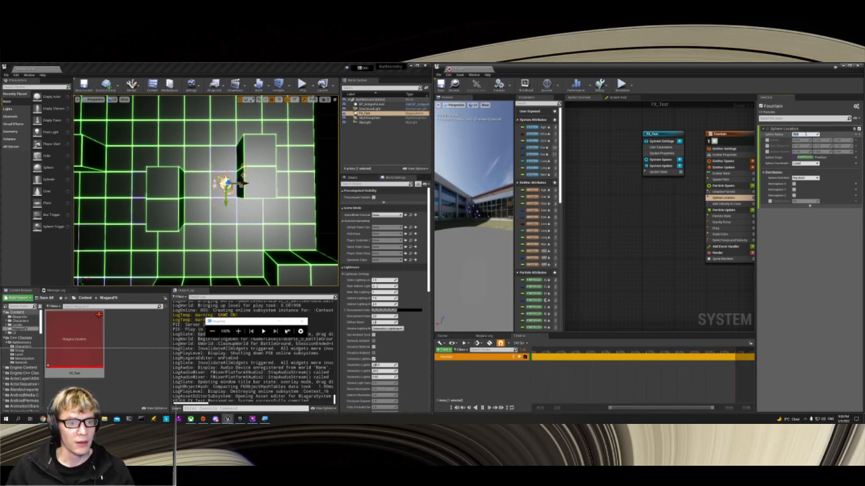
# Step: Duplicate the FX_Test actor in the level and place the copy along one axis in front of the joined cubes
pyautogui.moveTo(256, 183); pyautogui.dragTo(288, 101, button='right')
pyautogui.press('w')
pyautogui.press('s')
pyautogui.press('a')
pyautogui.press('w')
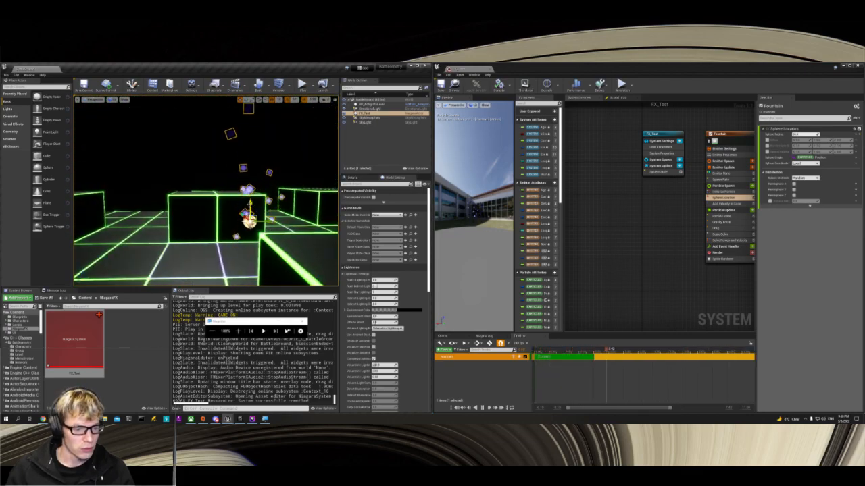
pyautogui.press('super')
pyautogui.click(121, 338)
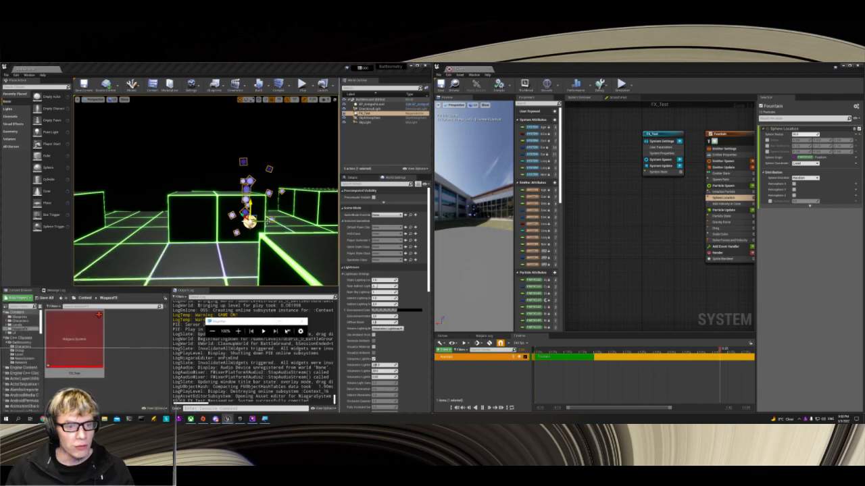
pyautogui.click(257, 209)
pyautogui.click(250, 222)
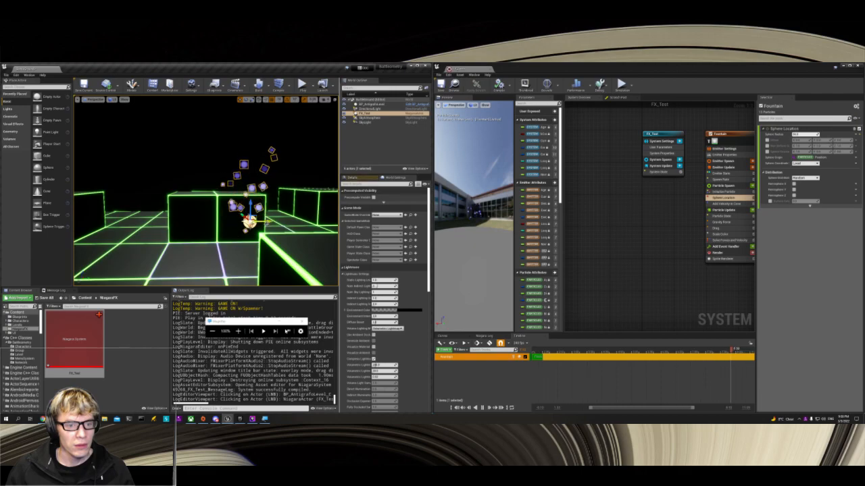
pyautogui.keyDown('alt'); pyautogui.moveTo(268, 223); pyautogui.dragTo(208, 222); pyautogui.keyUp('alt')
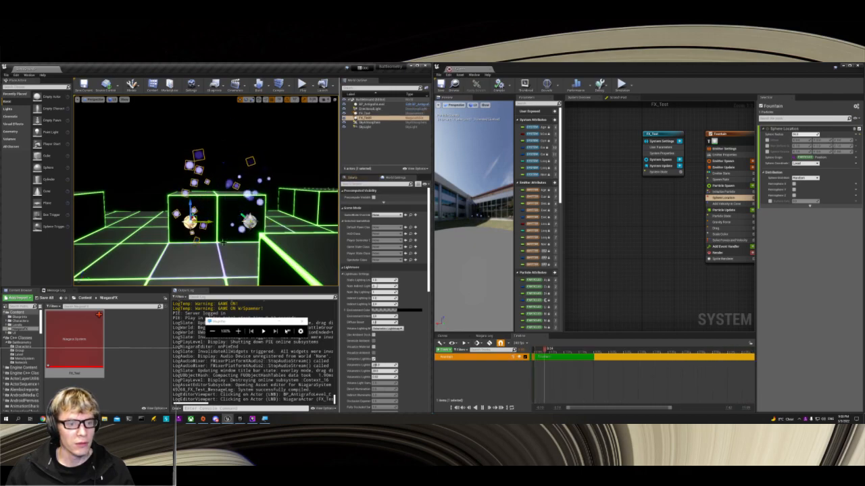
# Step: Add two more copies of the FX_Test actor to continue the row along the cubes
pyautogui.press('d')
pyautogui.moveTo(208, 222); pyautogui.dragTo(203, 245, button='right')
pyautogui.press('s')
pyautogui.press('a')
pyautogui.click(173, 197)
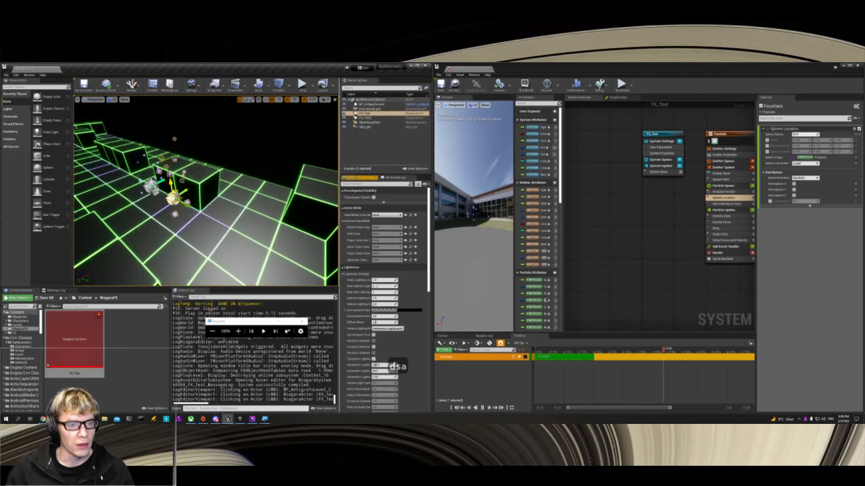
pyautogui.click(195, 212)
pyautogui.keyDown('alt'); pyautogui.moveTo(218, 223); pyautogui.dragTo(237, 182); pyautogui.keyUp('alt')
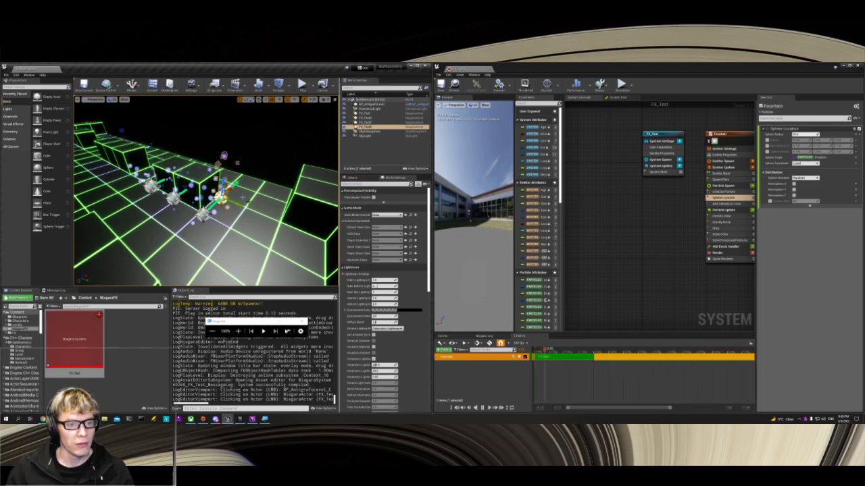
# Step: Play the level in the editor, fly around the FX_Test copies to check their particles, and end the play session
pyautogui.press('d')
pyautogui.moveTo(226, 194); pyautogui.dragTo(156, 192, button='right')
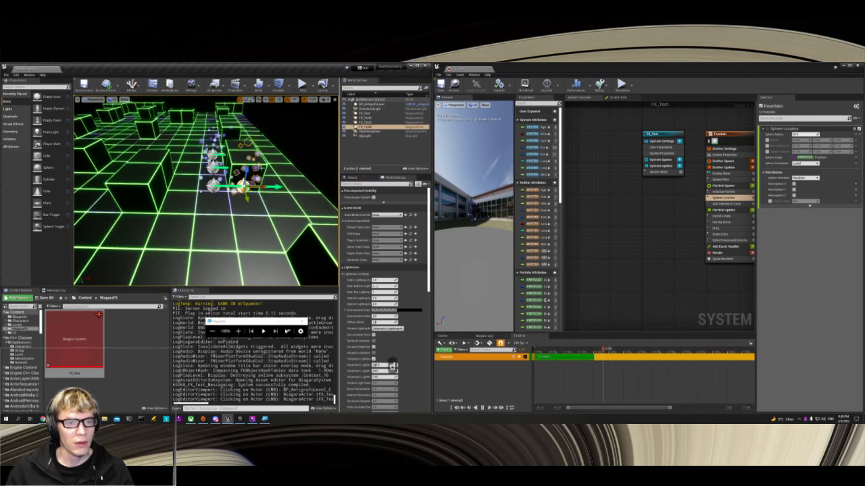
pyautogui.click(301, 85)
pyautogui.press('a')
pyautogui.press('w')
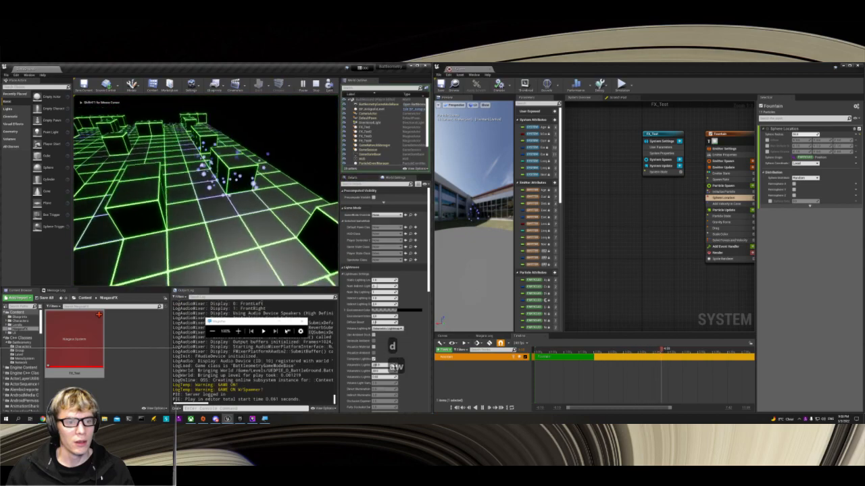
pyautogui.press('d')
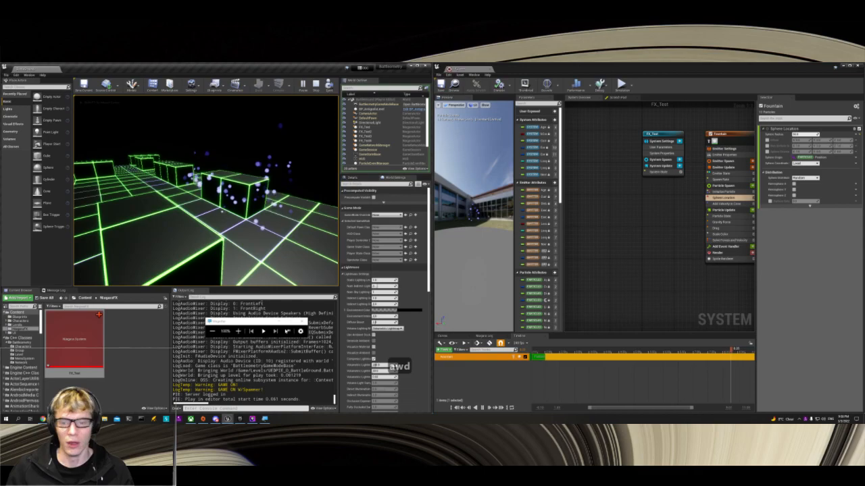
pyautogui.press('Escape')
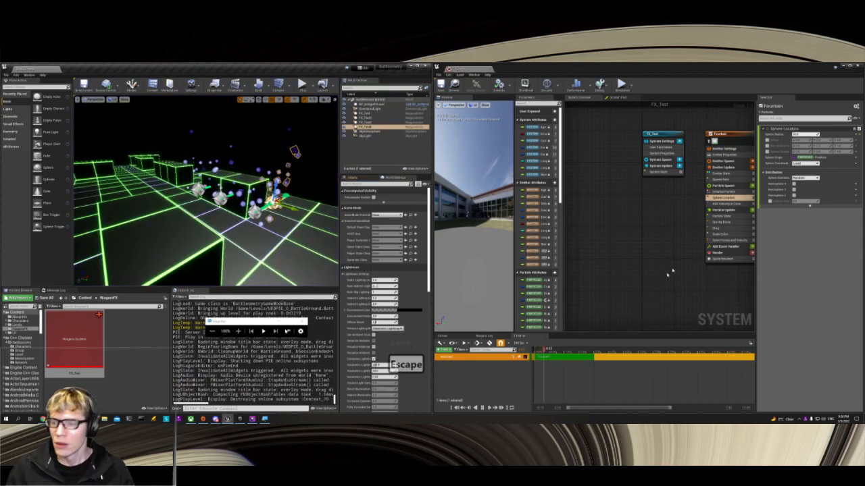
# Step: Set the maximum Velocity Strength of the Add Velocity in Cone module to 20
pyautogui.moveTo(665, 259); pyautogui.dragTo(606, 269, button='right')
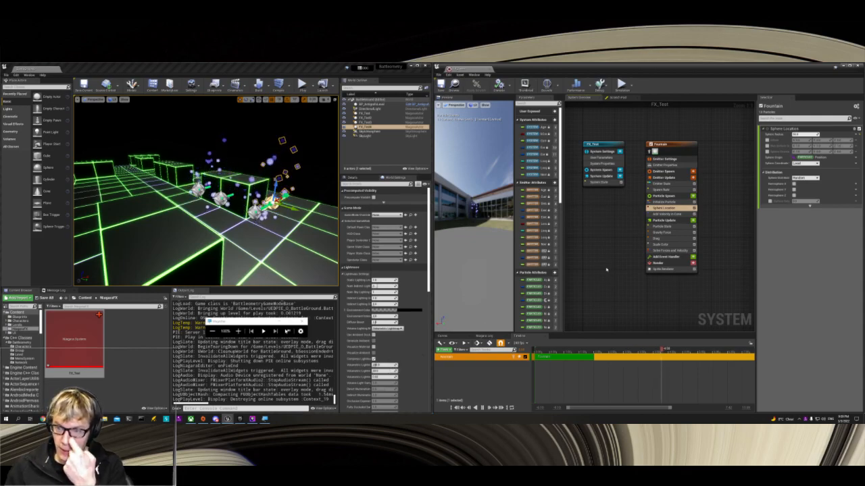
pyautogui.click(666, 214)
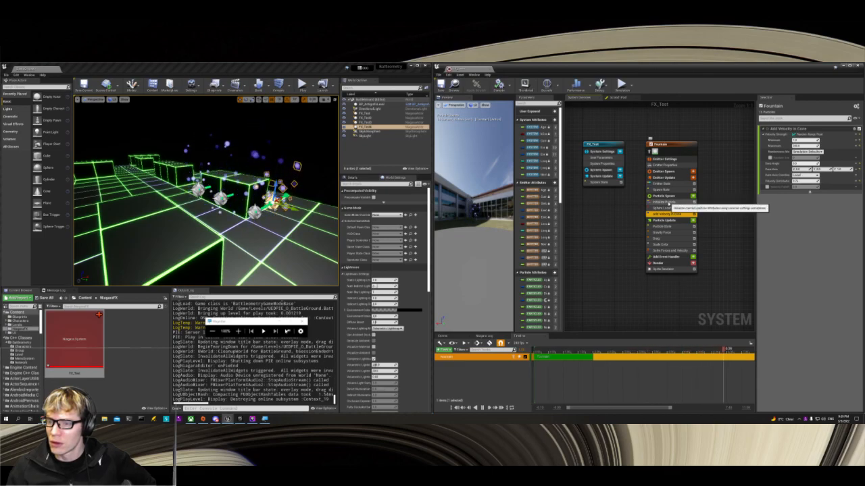
pyautogui.click(663, 190)
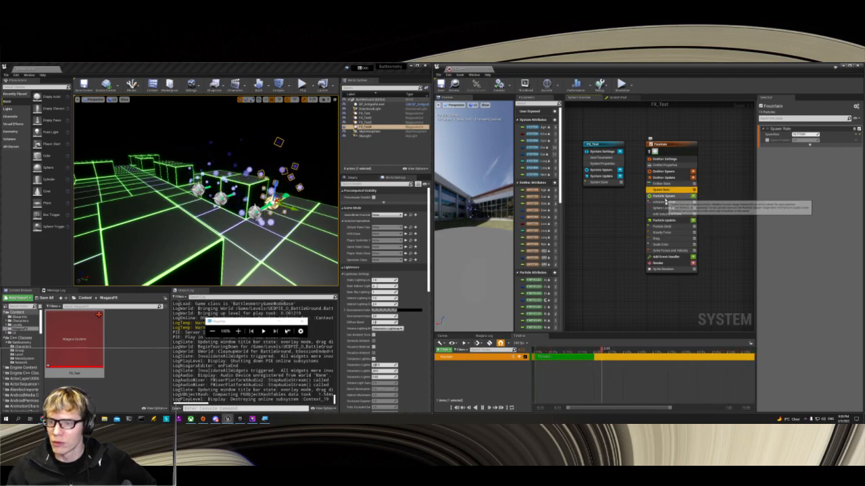
pyautogui.click(666, 214)
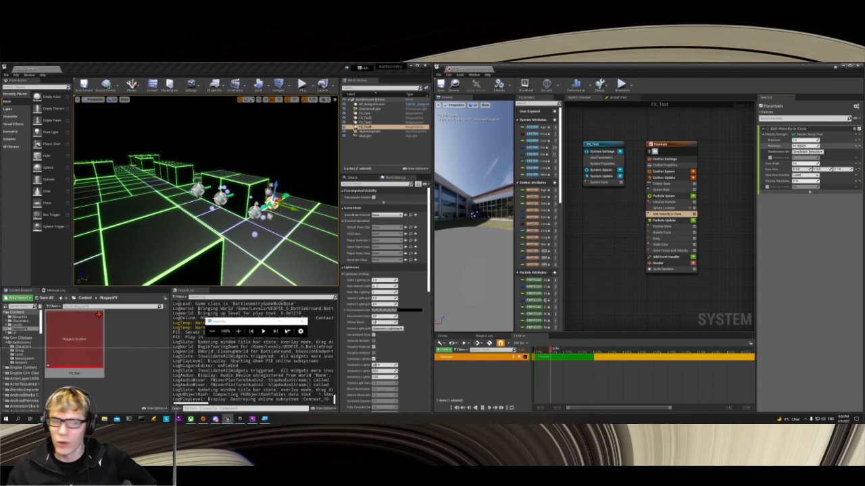
pyautogui.write('20')
pyautogui.press('Return')
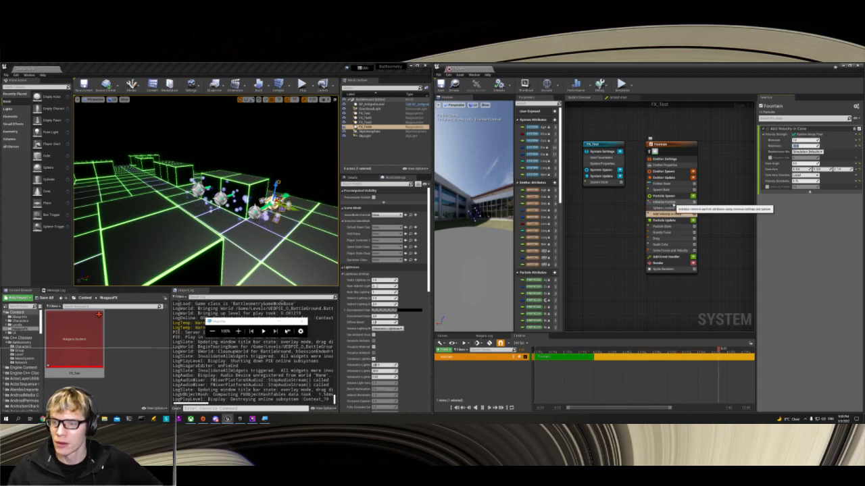
# Step: Set the SpawnRate of the Fountain emitter's Spawn Rate module to 5
pyautogui.click(674, 202)
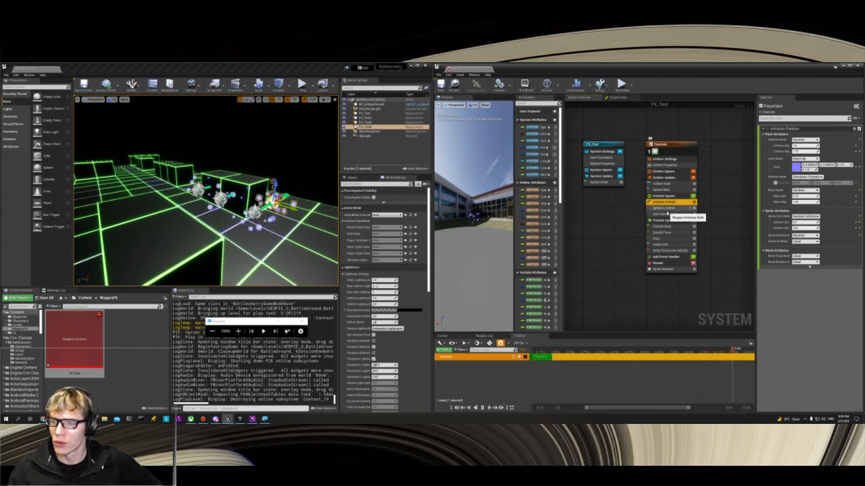
pyautogui.click(667, 208)
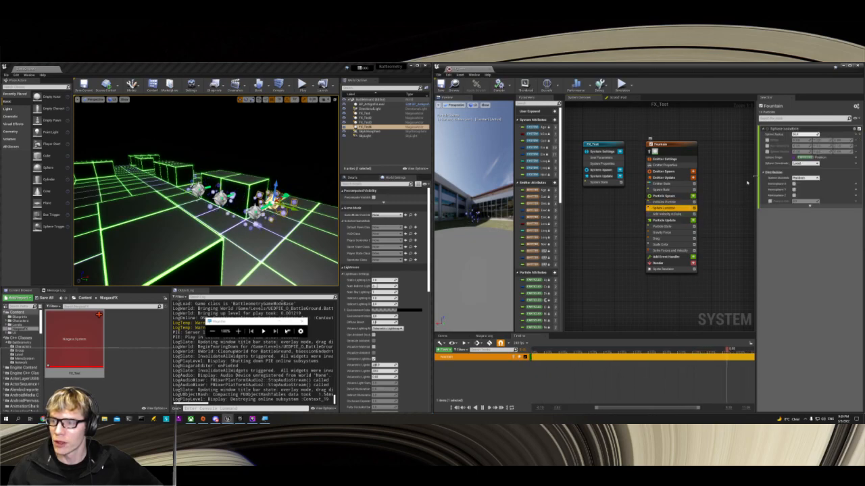
pyautogui.click(665, 190)
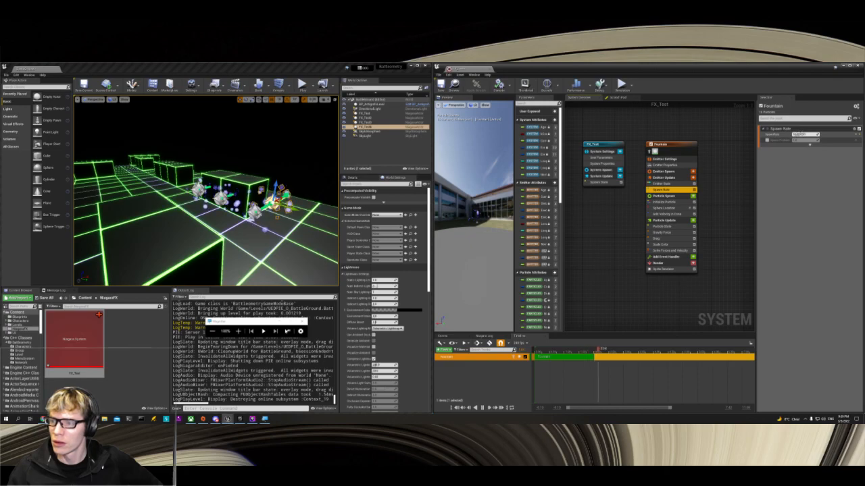
pyautogui.write('5')
pyautogui.press('Return')
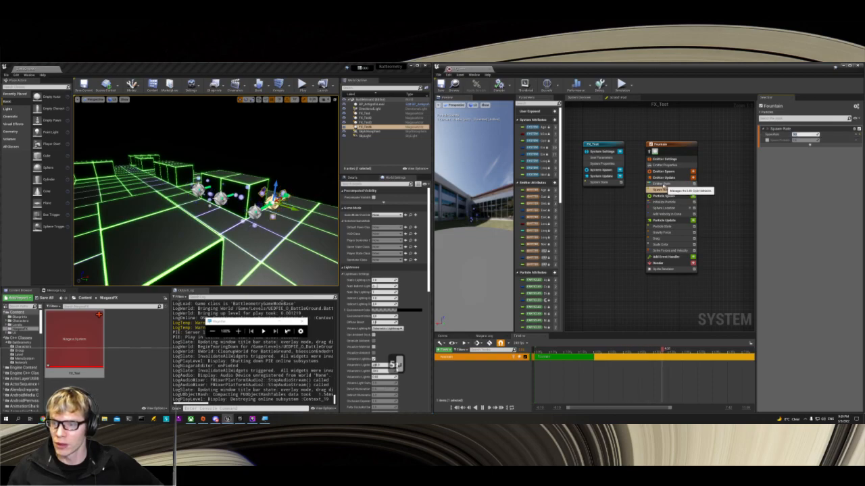
# Step: Adjust the minimum uniform sprite size in the Initialize Particle module and widen its settings area to show the full labels
pyautogui.click(653, 184)
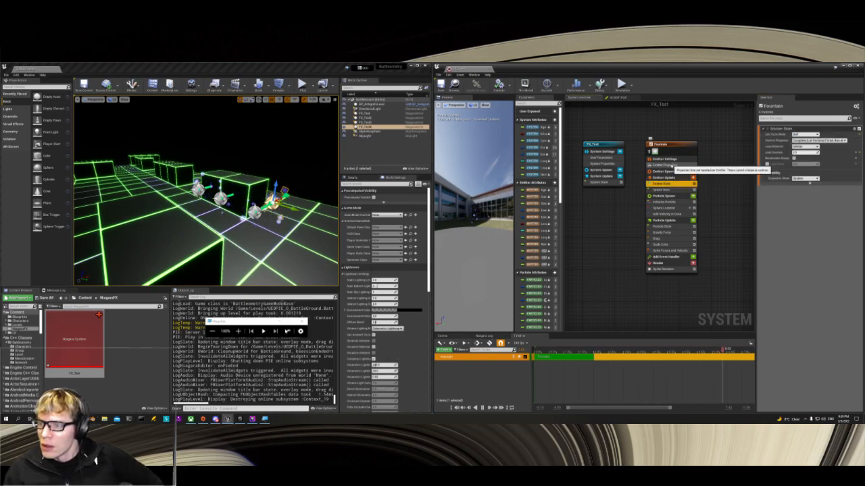
pyautogui.click(667, 165)
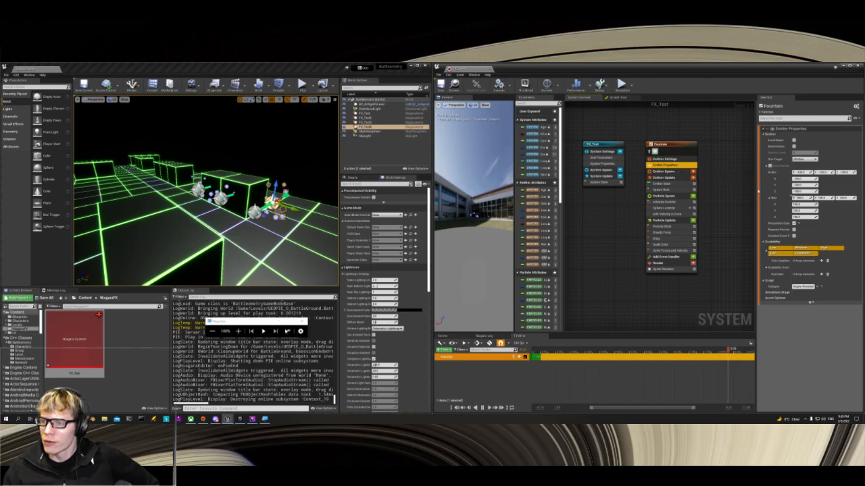
pyautogui.click(661, 202)
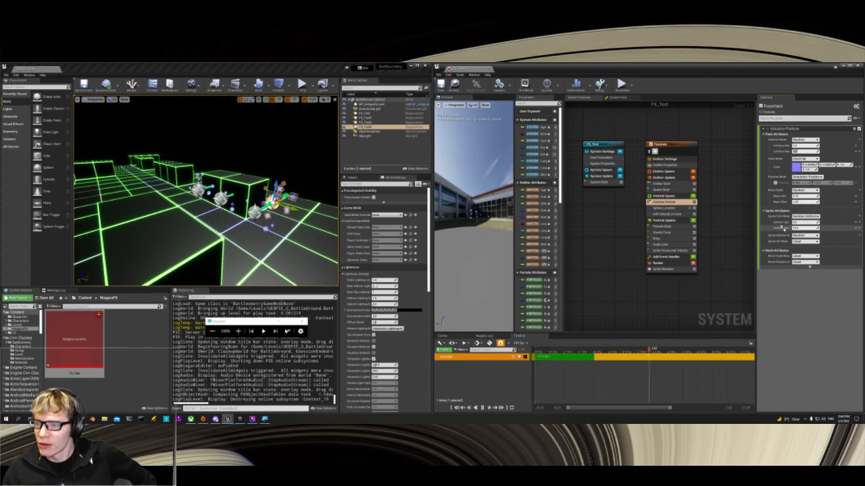
pyautogui.moveTo(800, 223); pyautogui.dragTo(804, 222)
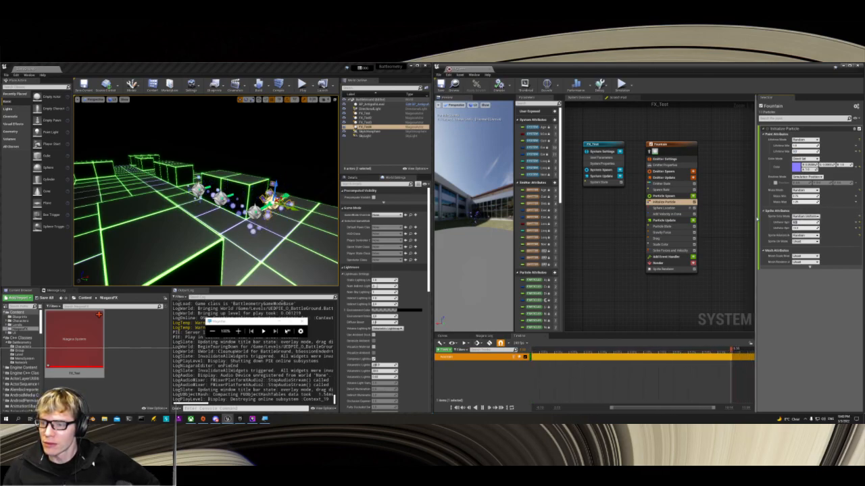
pyautogui.moveTo(689, 211); pyautogui.dragTo(671, 213)
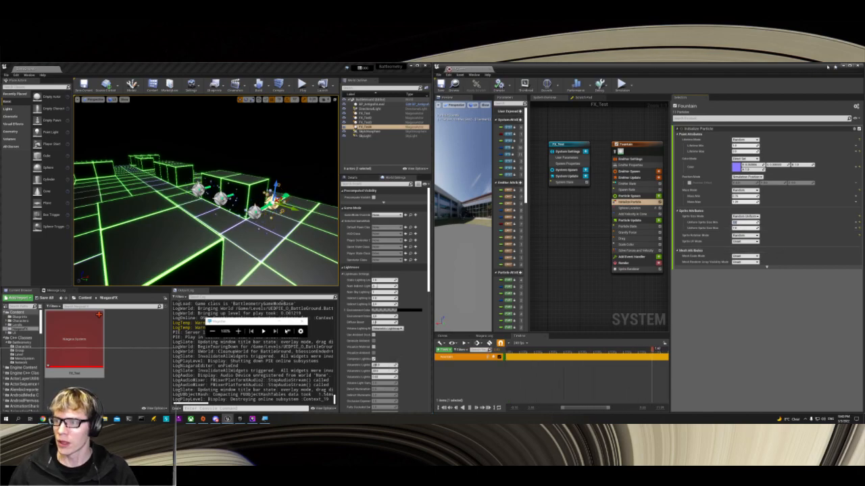
# Step: Switch to the web browser, search a new tab for "youtube atlas reactor", and open the video 20 Minutes of Atlas Reactor Gameplay
pyautogui.click(842, 66)
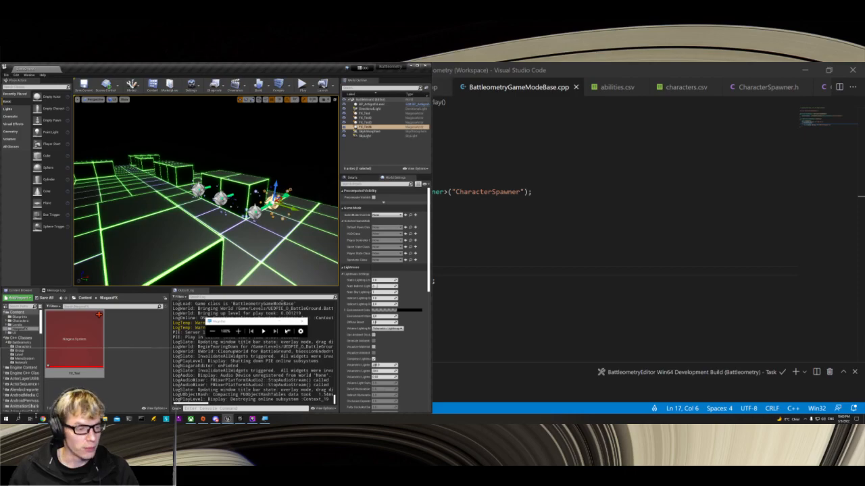
pyautogui.click(44, 419)
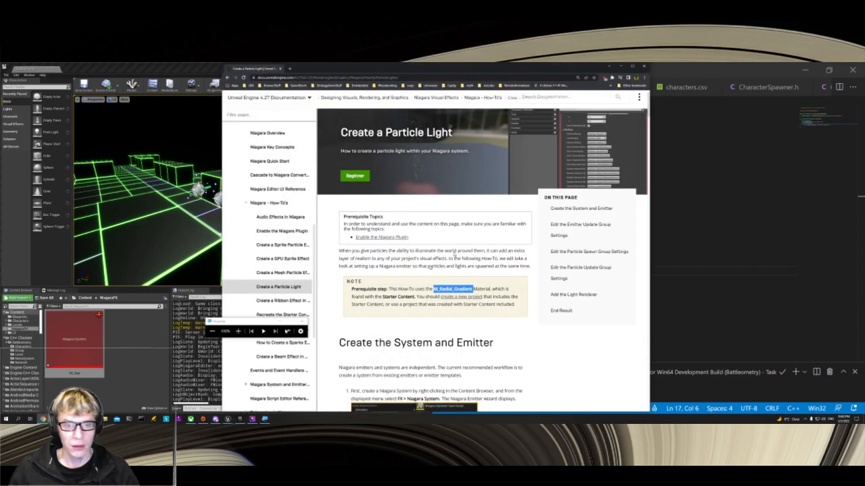
pyautogui.hotkey('ctrl', 't')
pyautogui.write('yout')
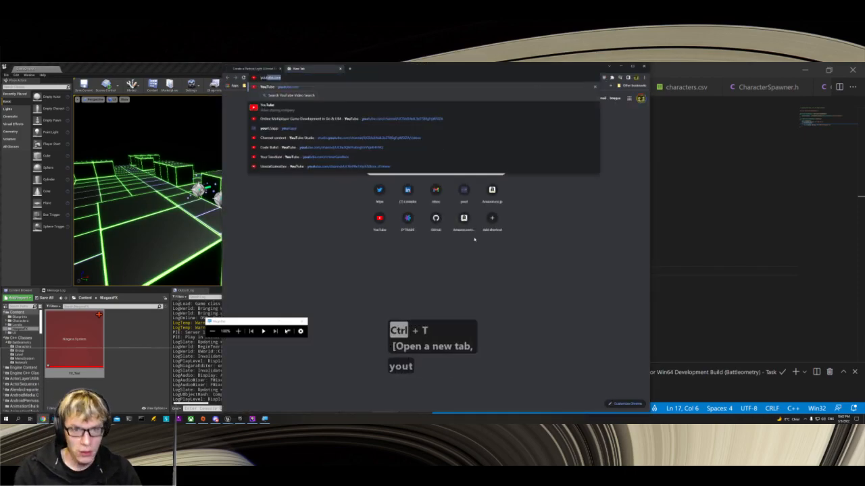
pyautogui.write('ube atlas reactor')
pyautogui.press('Return')
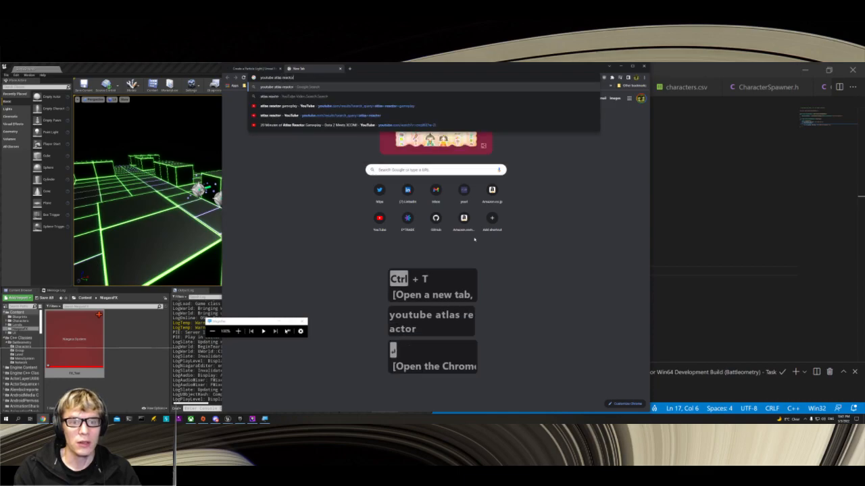
pyautogui.click(304, 148)
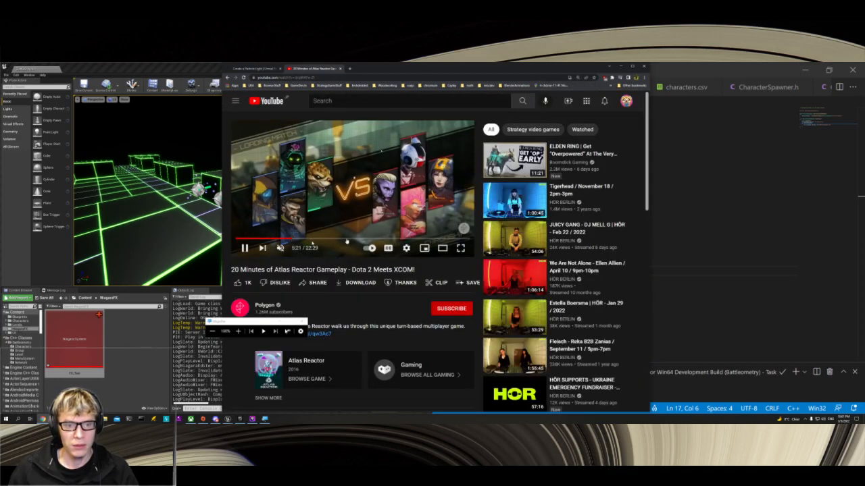
# Step: Move the Atlas Reactor video to gameplay at about 5:25, watch its visual effects, and pause it
pyautogui.click(290, 238)
pyautogui.click(363, 203)
pyautogui.click(364, 205)
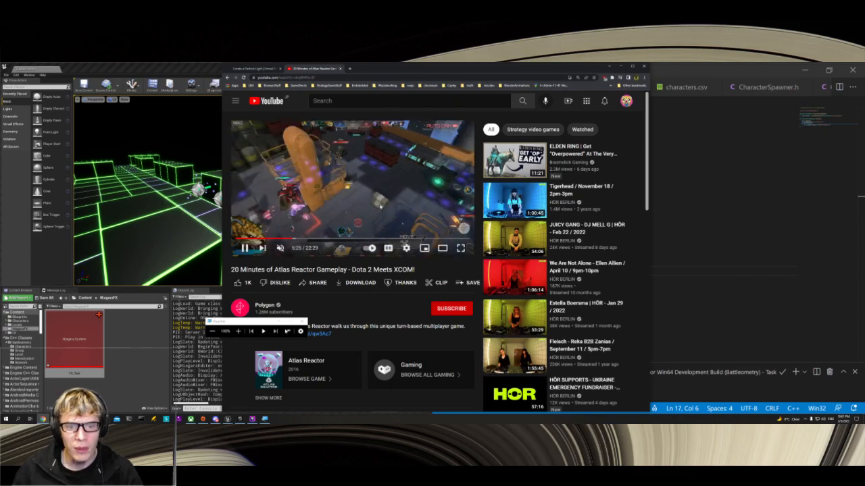
pyautogui.press('space')
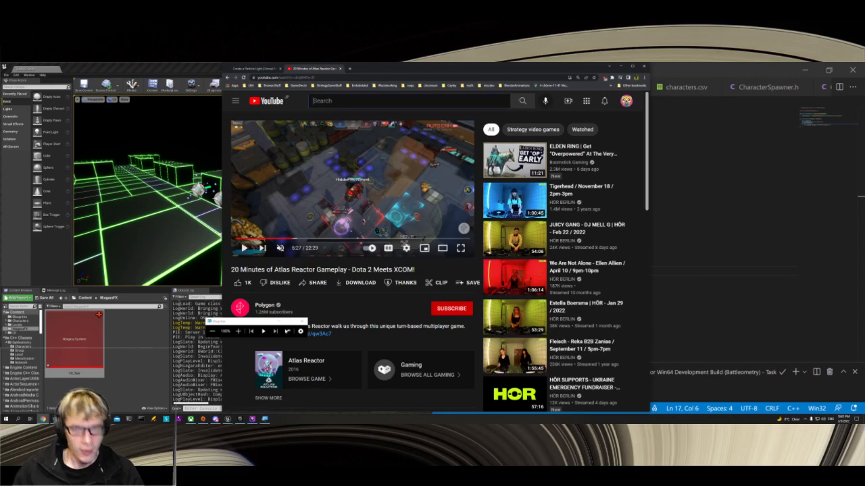
# Step: Search YouTube for "atlas reactor gameplay" and open the video Atlas Reactor #80 | The Last Game of Atlas Reactor
pyautogui.click(318, 101)
pyautogui.write('atlas rea')
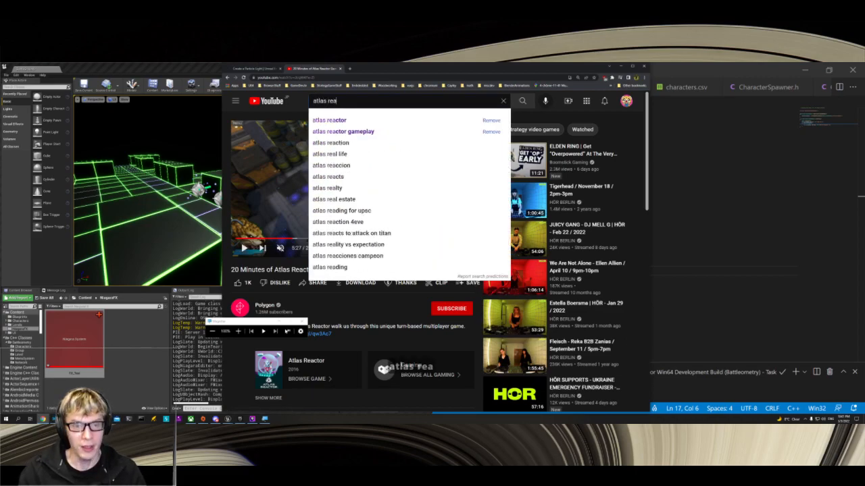
pyautogui.write('ctor gameplac')
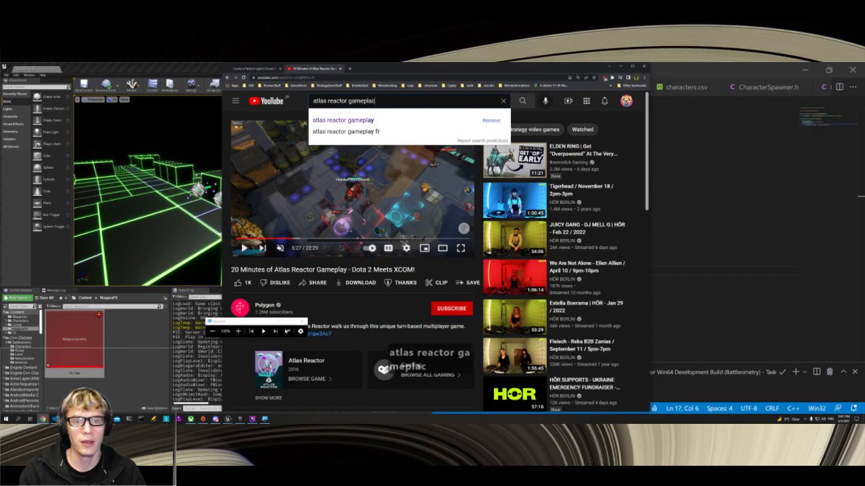
pyautogui.press('BackSpace')
pyautogui.write('y')
pyautogui.press('Return')
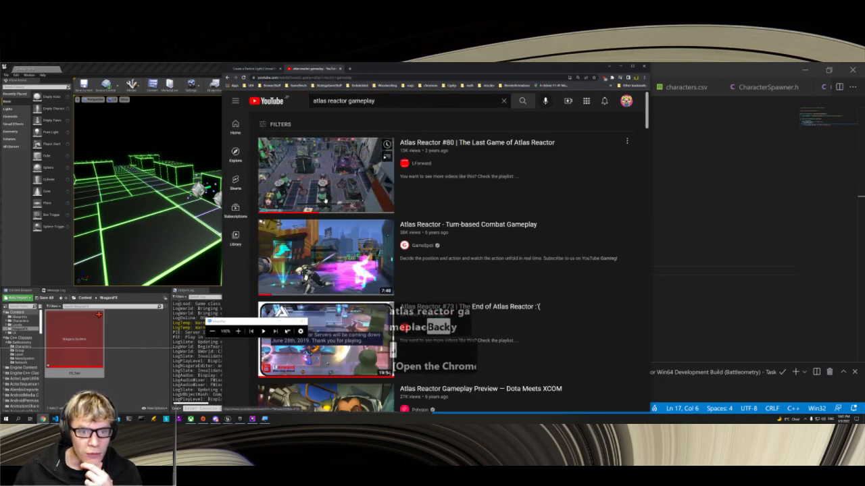
pyautogui.click(305, 194)
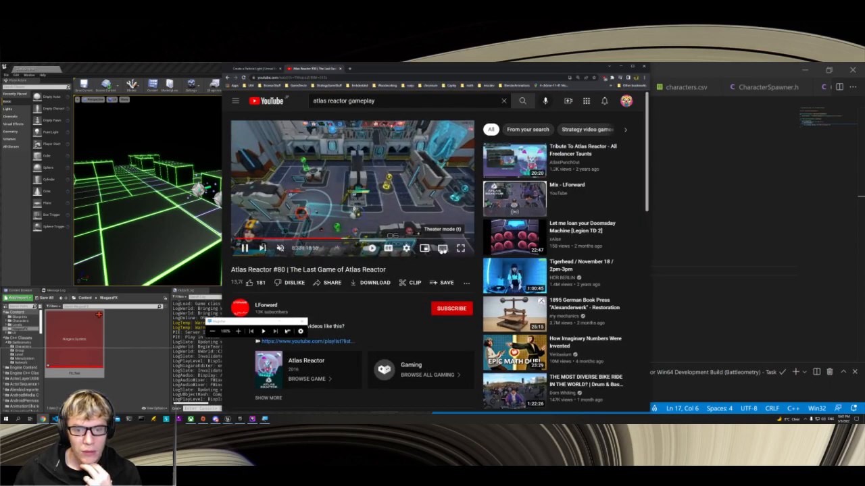
# Step: Enlarge the video to theater mode, watch the gameplay effects, and pause it at about 6:49
pyautogui.click(442, 248)
pyautogui.click(471, 235)
pyautogui.click(513, 263)
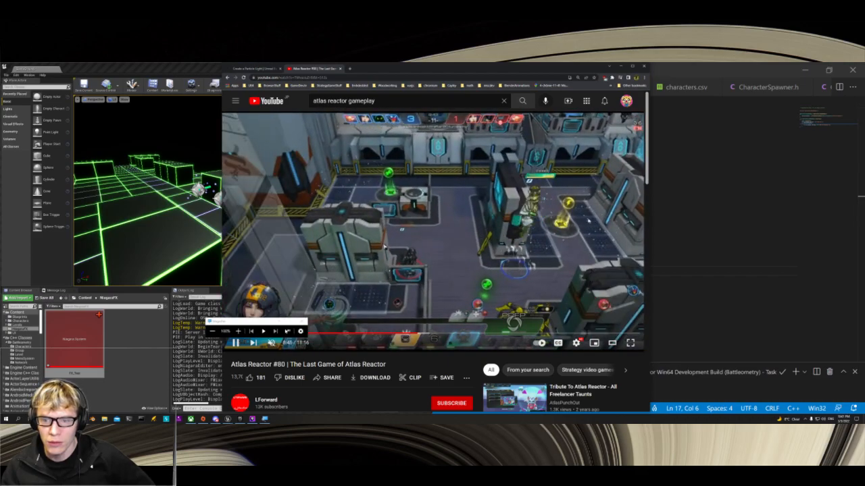
pyautogui.click(585, 221)
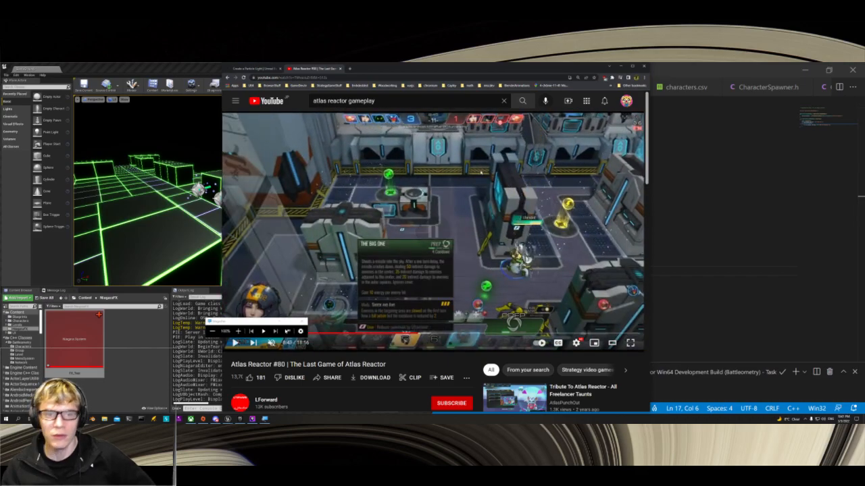
# Step: Return to the Unreal Editor, minimize the browser, and bring back the FX_Test Niagara editor
pyautogui.click(208, 68)
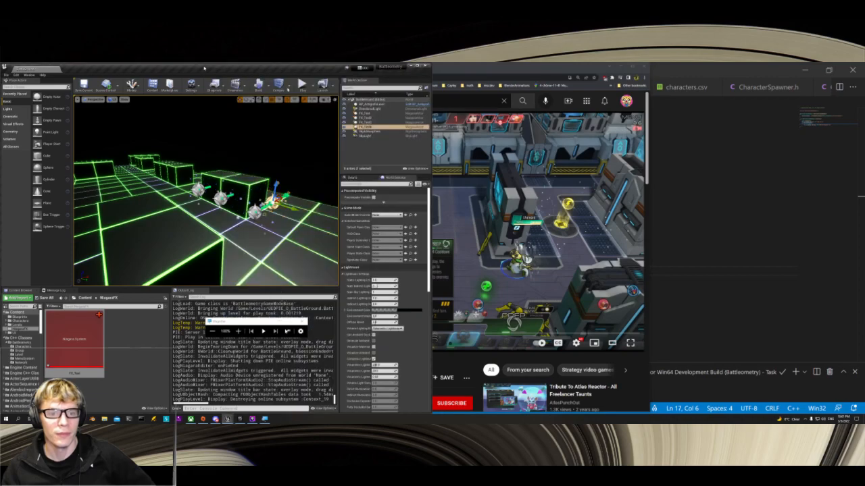
pyautogui.click(620, 68)
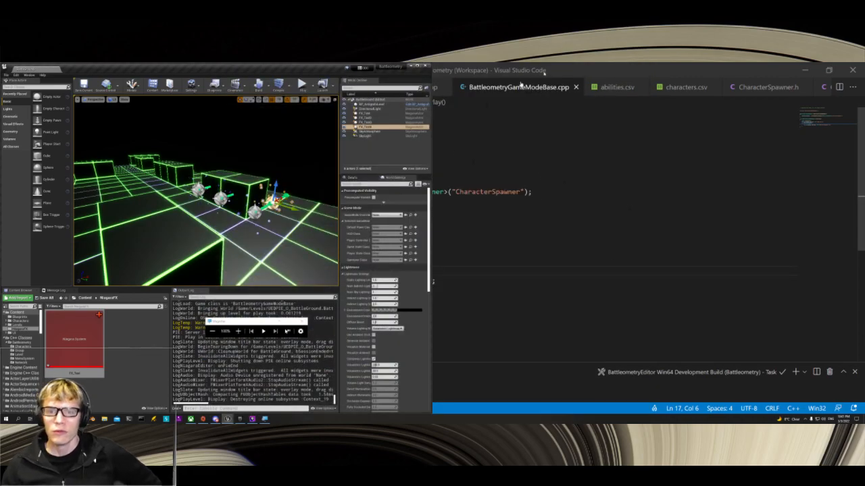
pyautogui.hotkey('alt', 'Tab')
pyautogui.hotkey('alt', 'Tab')
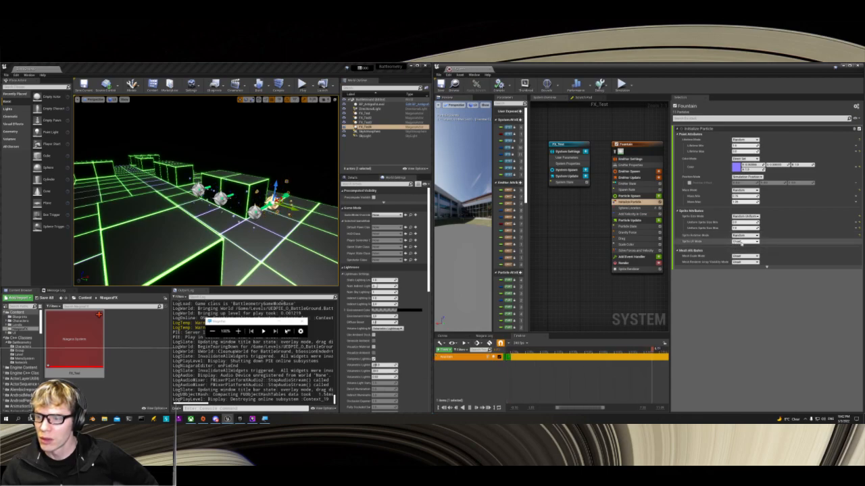
# Step: Try the Random U / V and Custom options for Sprite UV Mode in the Initialize Particle module, and restore Unset
pyautogui.click(741, 242)
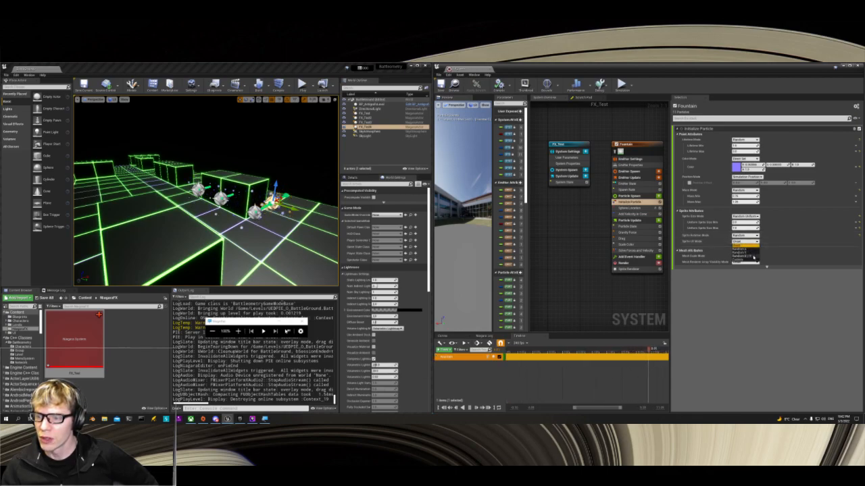
pyautogui.click(751, 257)
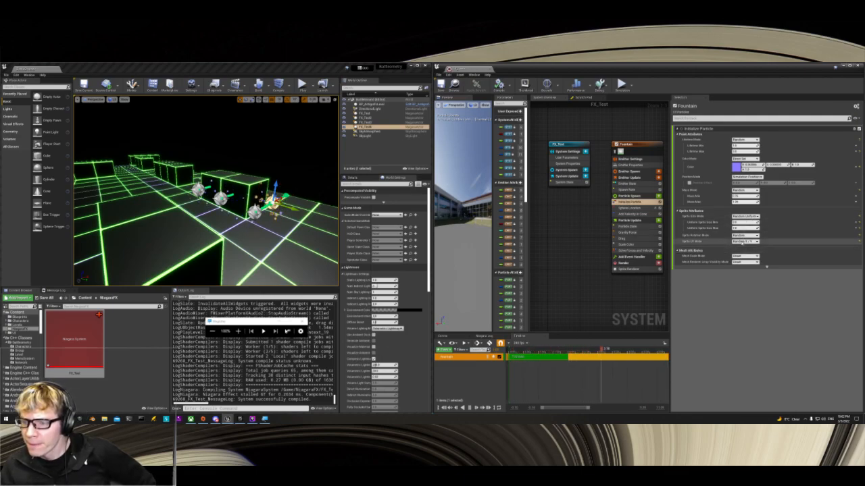
pyautogui.click(744, 241)
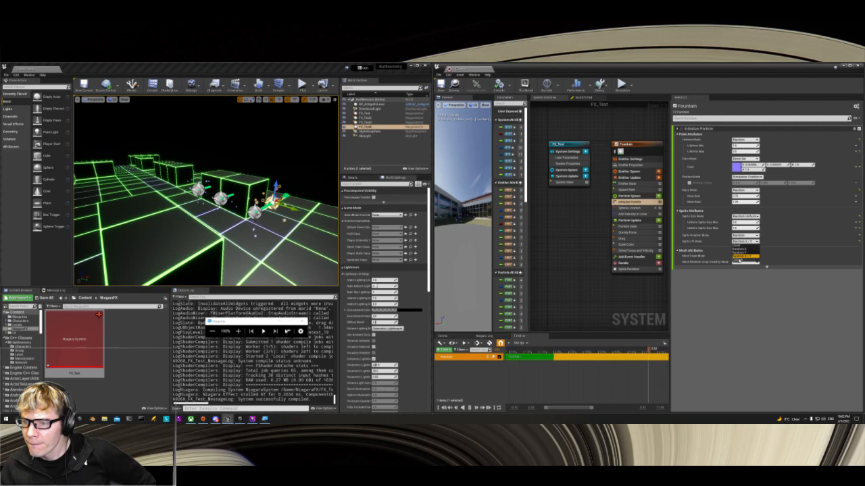
pyautogui.click(744, 257)
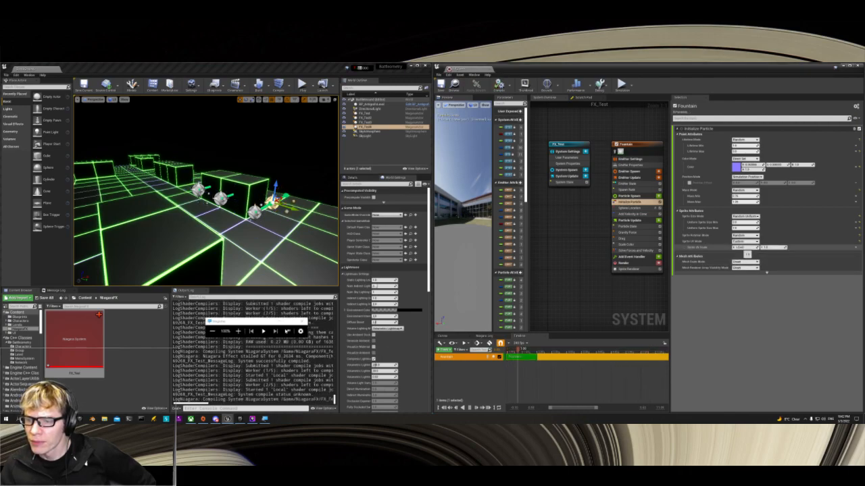
pyautogui.click(739, 242)
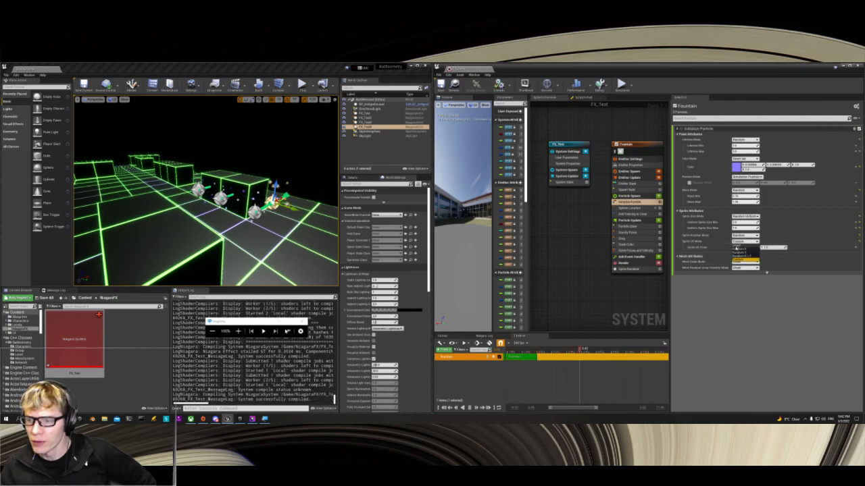
pyautogui.click(736, 247)
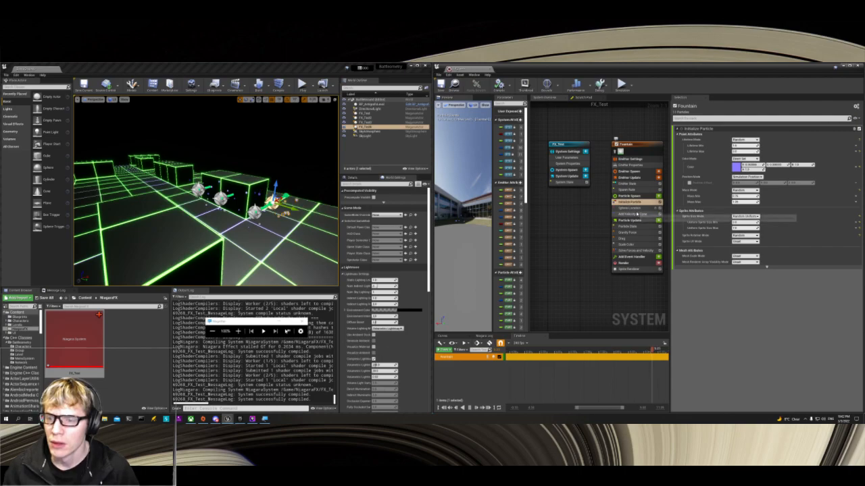
# Step: Open the Fountain emitter's Drag module, try enabling its Rotational Drag, and disable it again
pyautogui.click(637, 215)
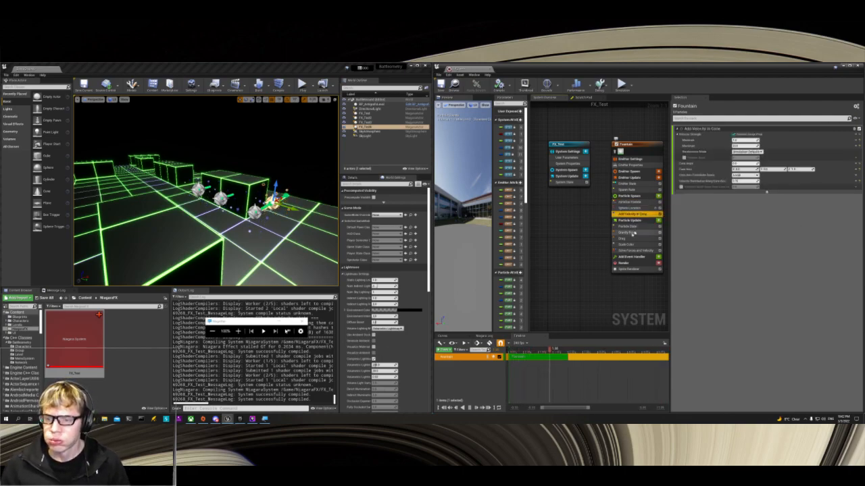
pyautogui.click(633, 238)
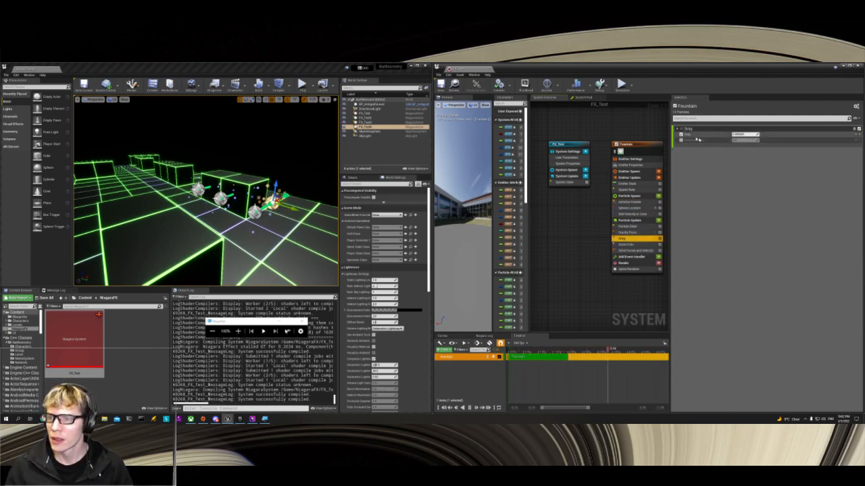
pyautogui.click(681, 140)
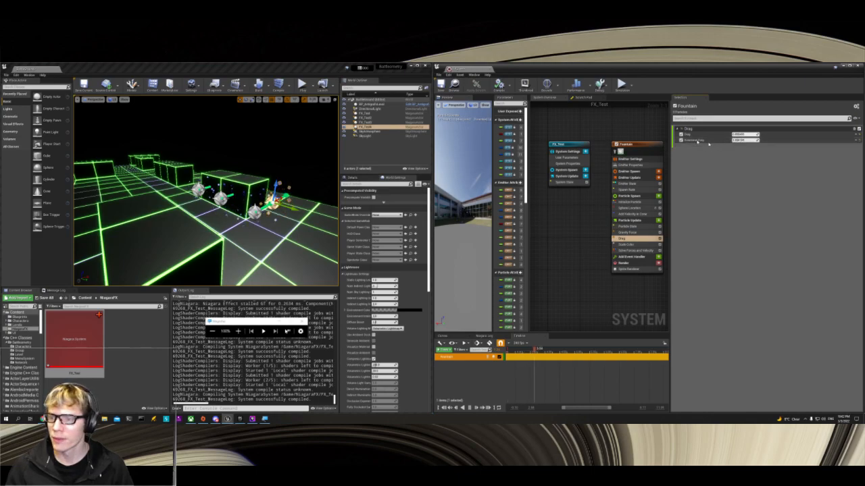
pyautogui.click(682, 140)
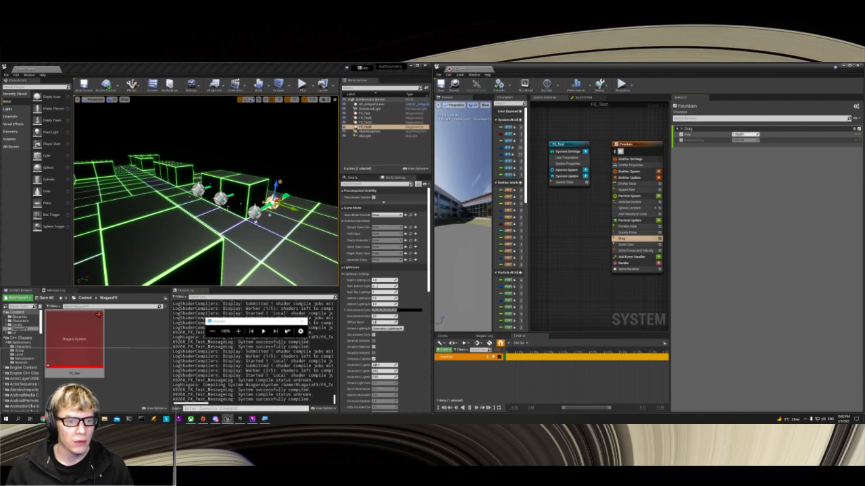
# Step: Try a value of 100 for Drag in the Drag module, and settle on a Drag of 1
pyautogui.click(744, 135)
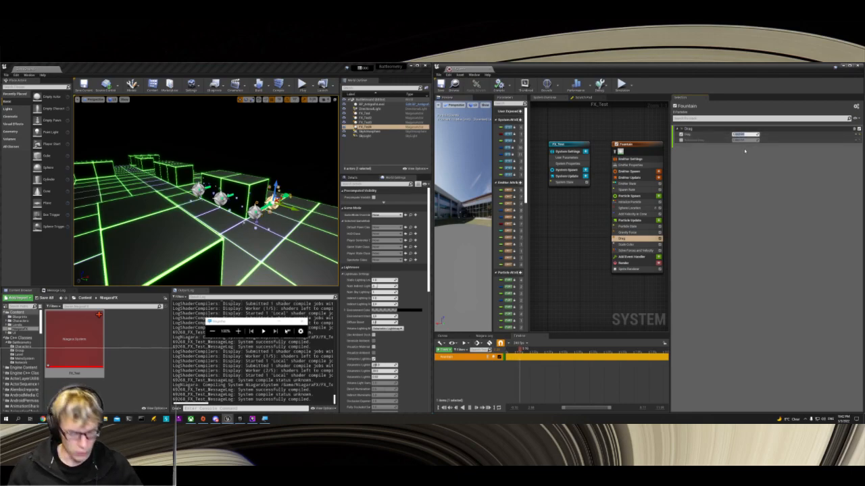
pyautogui.write('1')
pyautogui.press('Return')
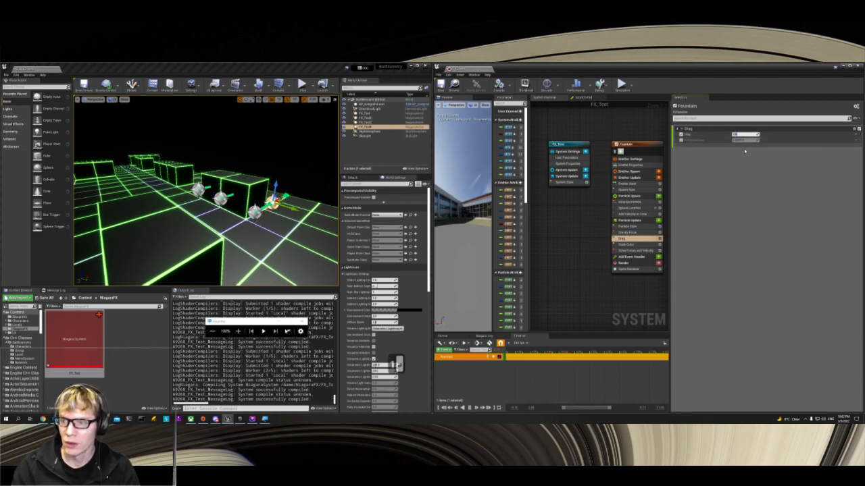
pyautogui.write('100')
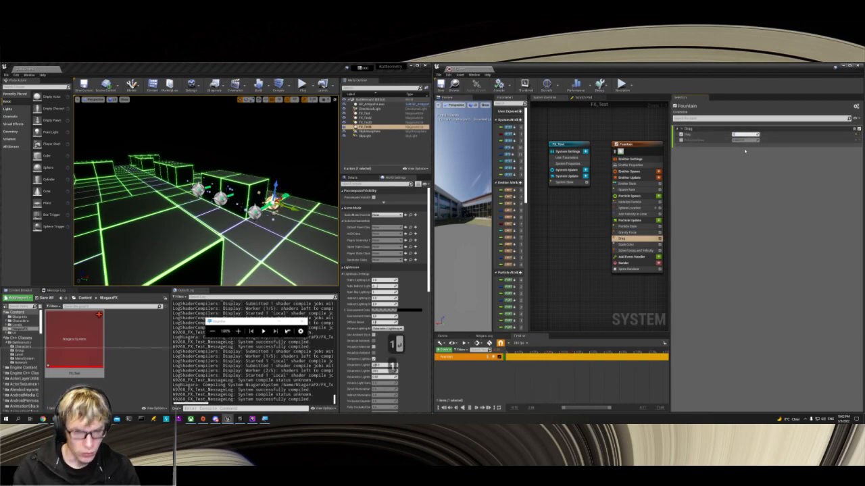
pyautogui.press('Return')
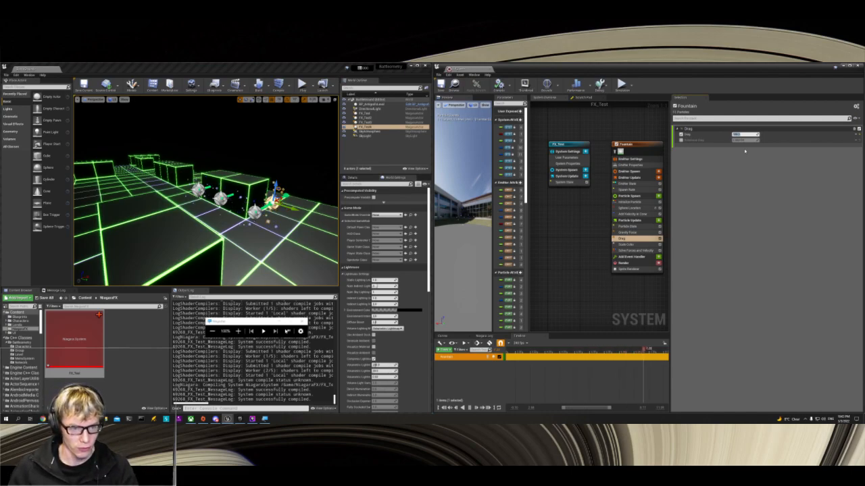
pyautogui.write('1')
pyautogui.press('Return')
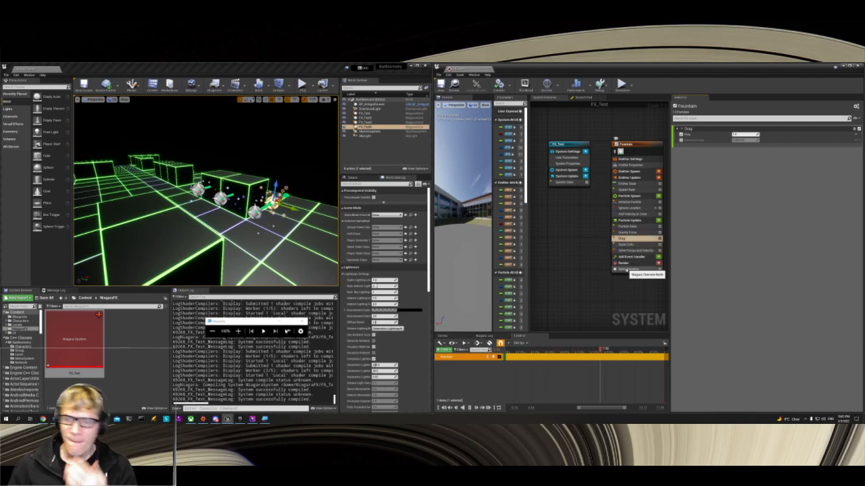
# Step: Try a Velocity Distribution Along Cone Axis of 100 in the Add Velocity in Cone module, and undo the change
pyautogui.click(628, 184)
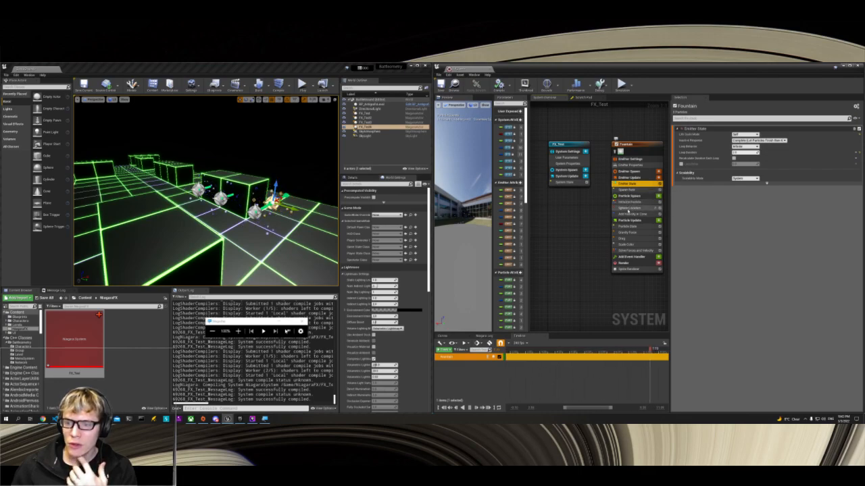
pyautogui.click(630, 214)
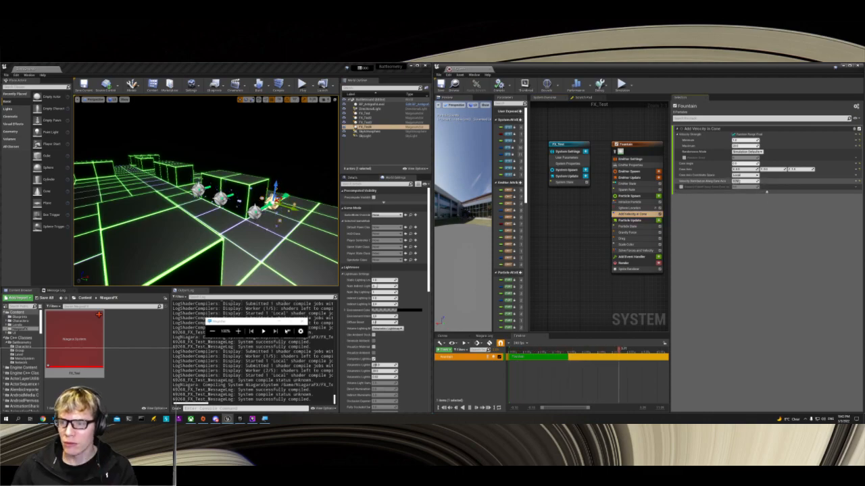
pyautogui.write('100')
pyautogui.press('Return')
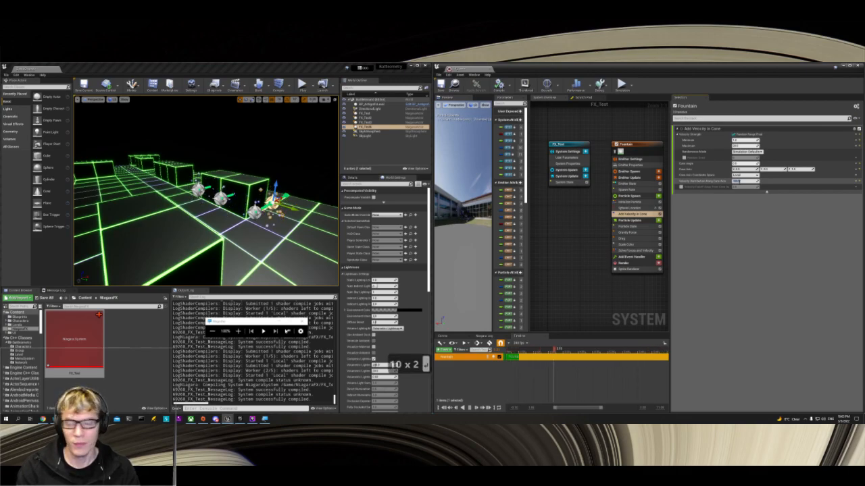
pyautogui.hotkey('ctrl', 'z')
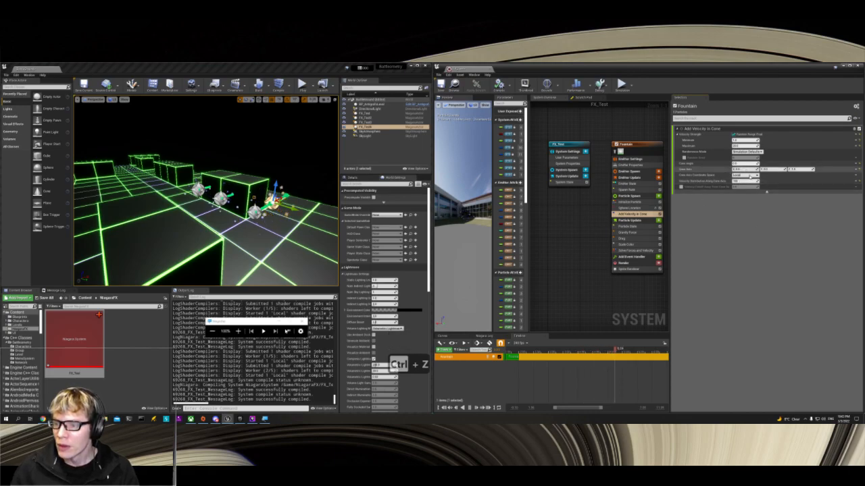
# Step: Check the Randomness Mode options in Add Velocity in Cone, try Cone Angle values of 100 and 90, and settle on 0
pyautogui.click(745, 153)
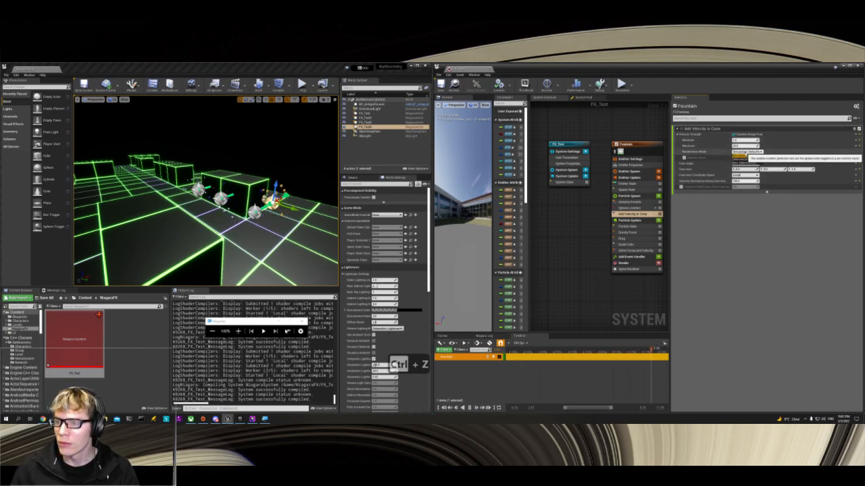
pyautogui.click(723, 227)
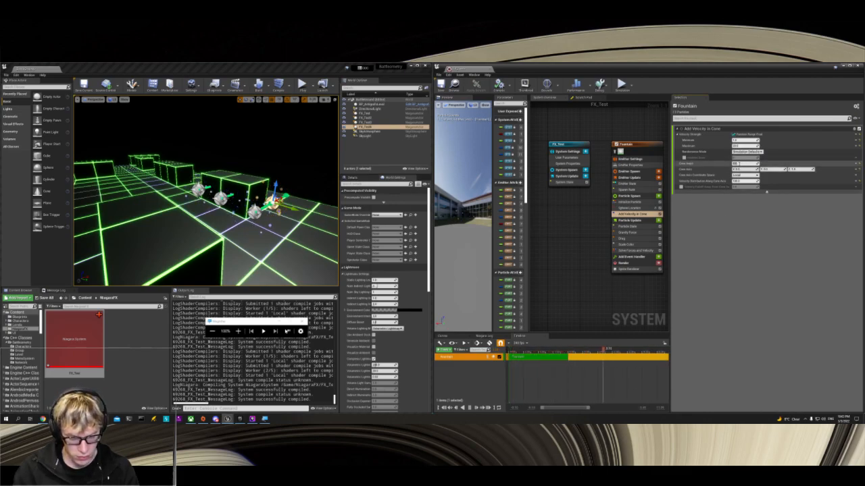
pyautogui.write('100')
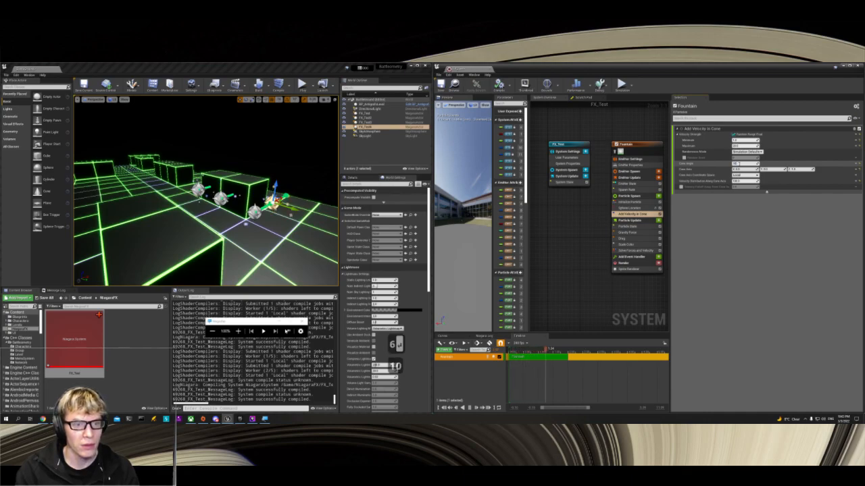
pyautogui.press('Return')
pyautogui.write('90')
pyautogui.press('Return')
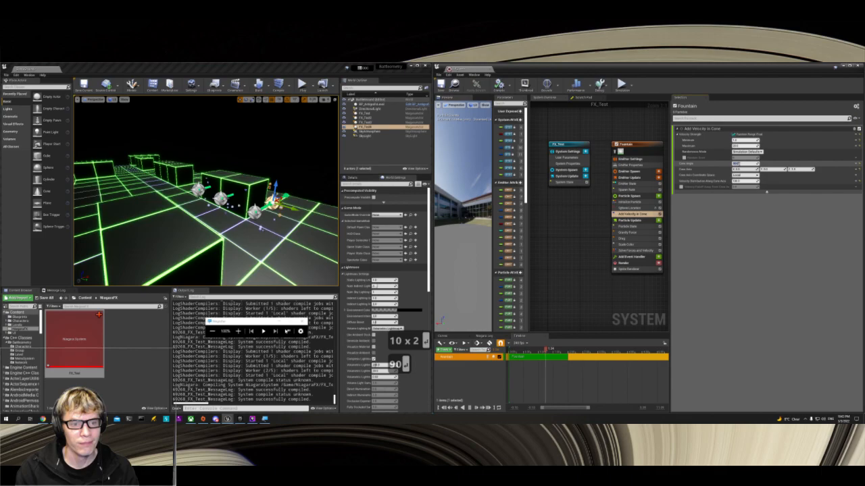
pyautogui.write('0')
pyautogui.press('Return')
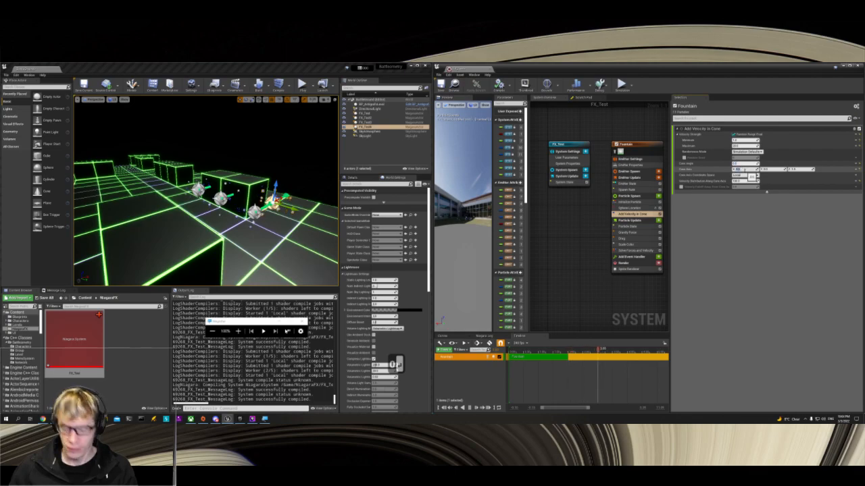
# Step: Set the X component of the Cone Axis to 1 in the Add Velocity in Cone module
pyautogui.write('1')
pyautogui.press('Tab')
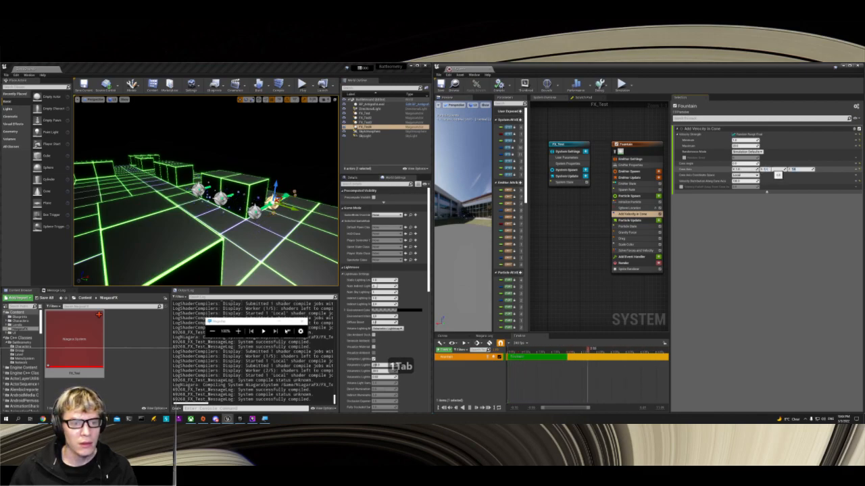
pyautogui.scroll(5, 243, 210)
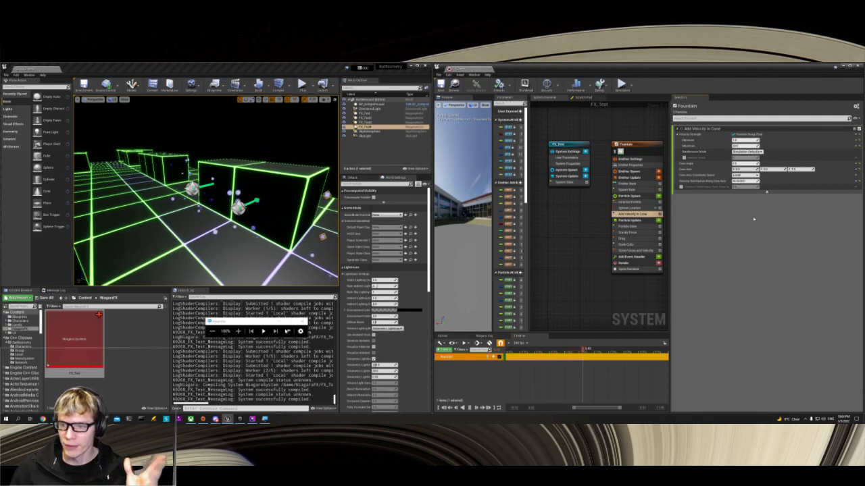
# Step: Examine the Fountain emitter's Solve Forces and Velocity, Render and Particle State settings, including the advanced options
pyautogui.click(627, 251)
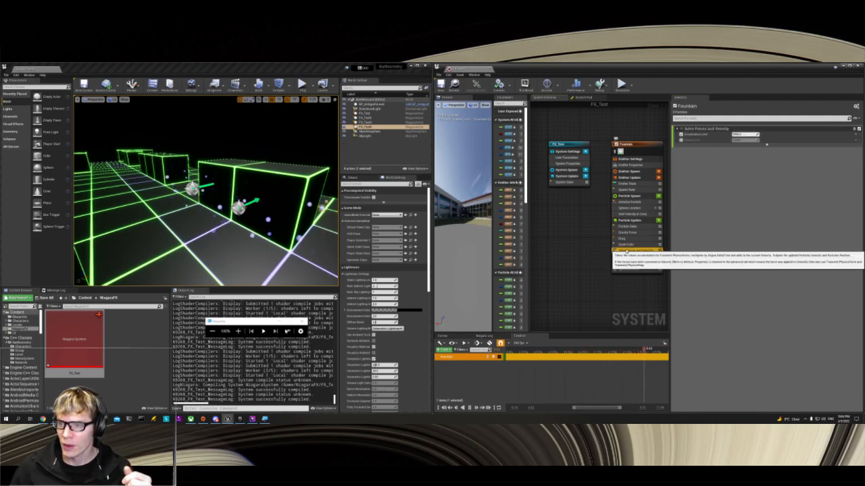
pyautogui.click(766, 144)
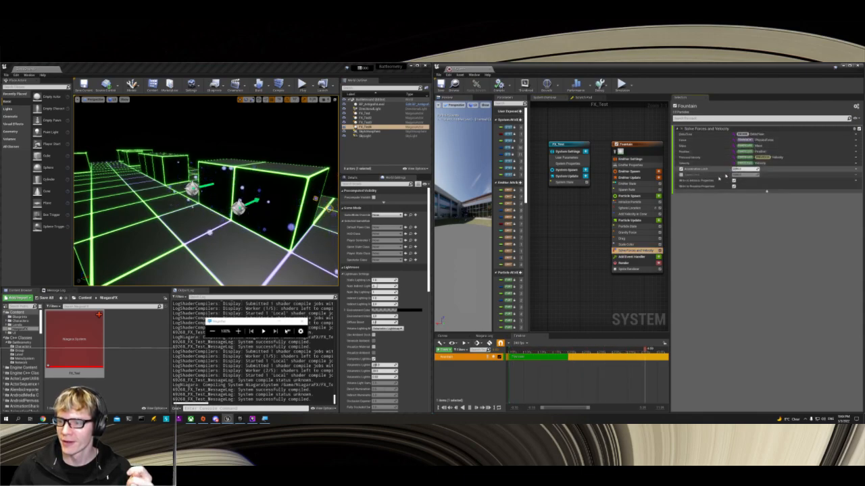
pyautogui.click(621, 263)
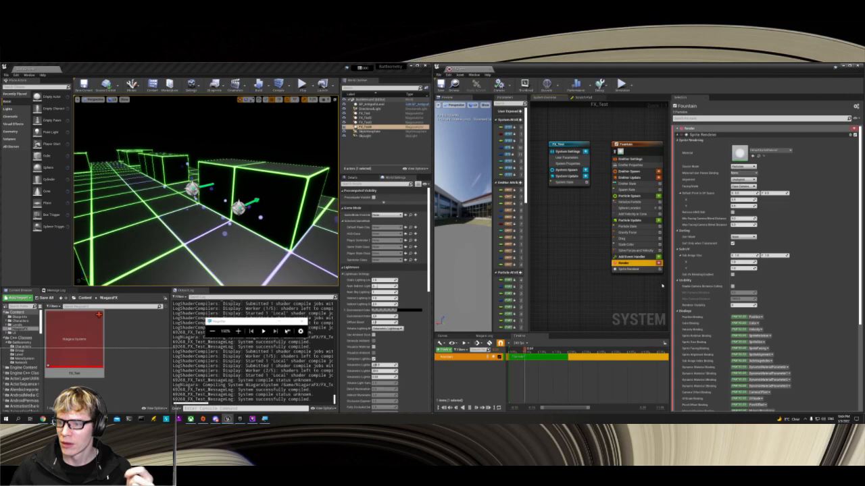
pyautogui.click(631, 227)
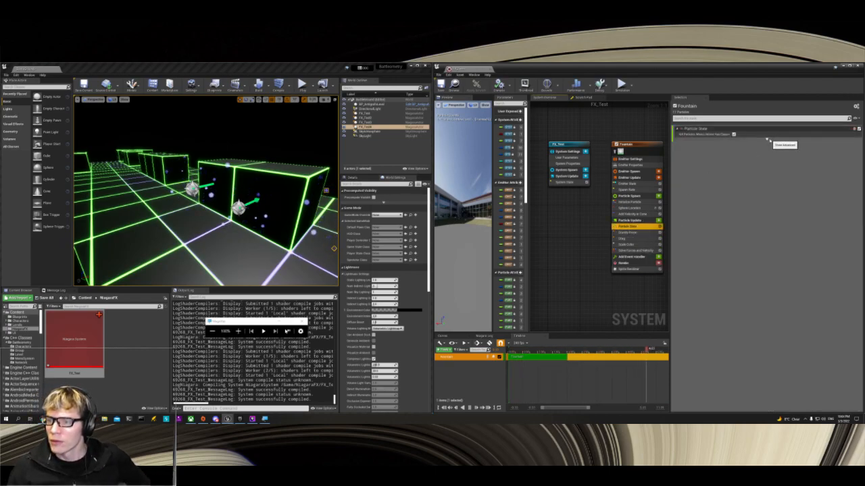
pyautogui.click(767, 141)
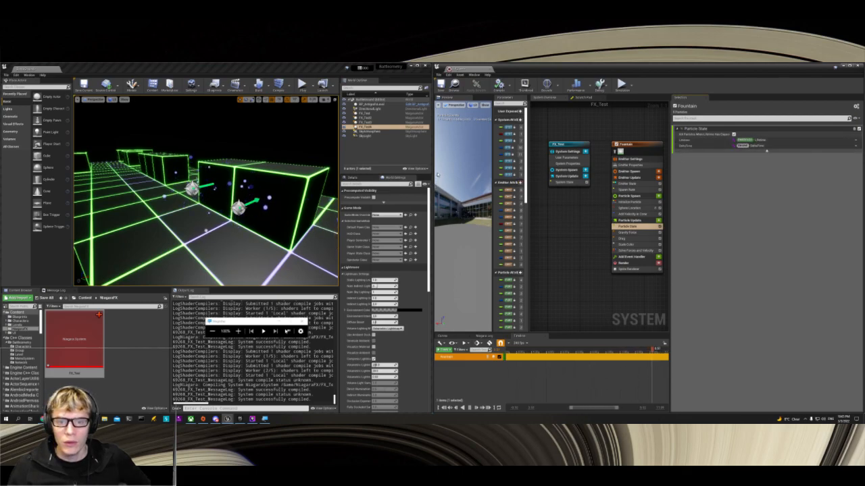
# Step: Widen the Niagara editor window and its Parameters panel to make the system, emitter and particle attribute names readable
pyautogui.moveTo(432, 173); pyautogui.dragTo(325, 174)
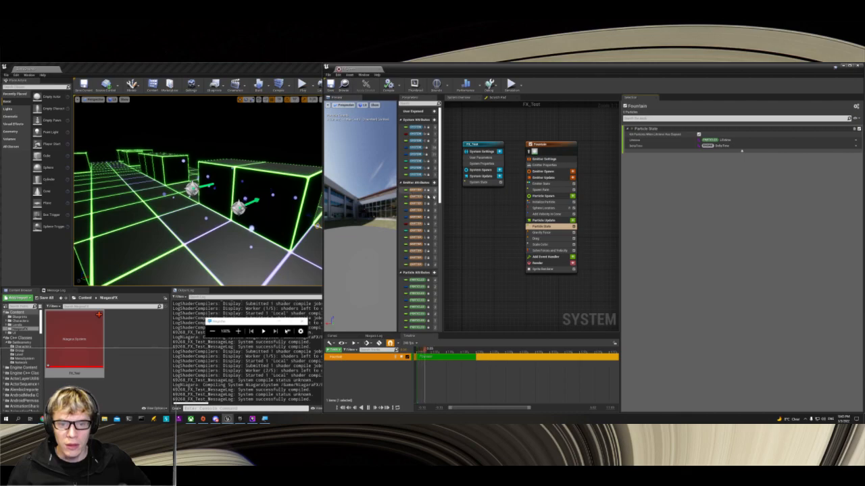
pyautogui.moveTo(441, 198); pyautogui.dragTo(490, 196)
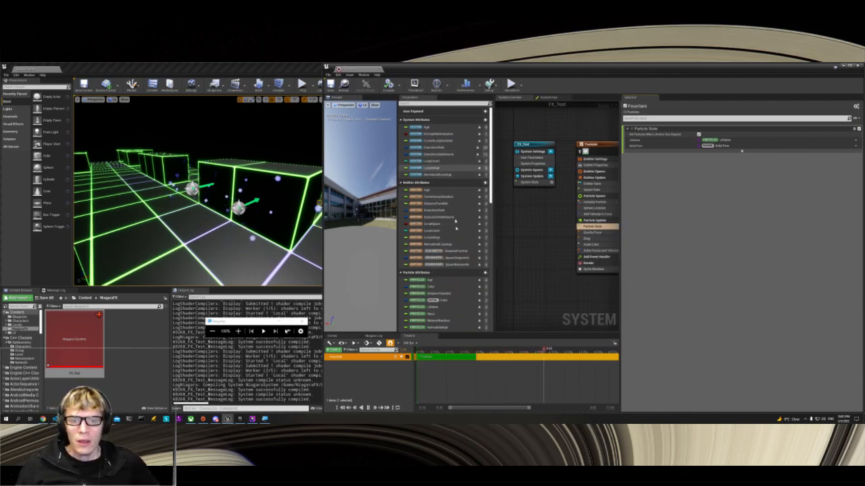
pyautogui.scroll(-1, 456, 229)
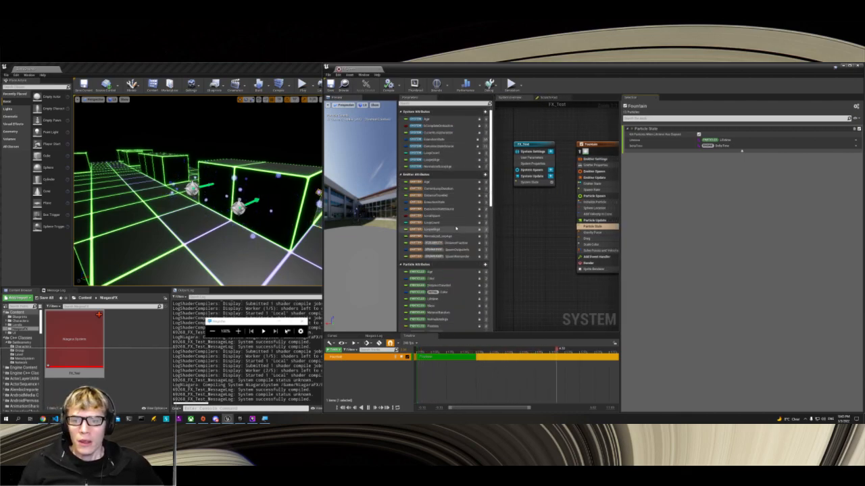
# Step: Examine the FX_Test system's User Parameters, System Properties and System Spawn, and widen the parameter and system overview area
pyautogui.click(533, 158)
pyautogui.click(533, 164)
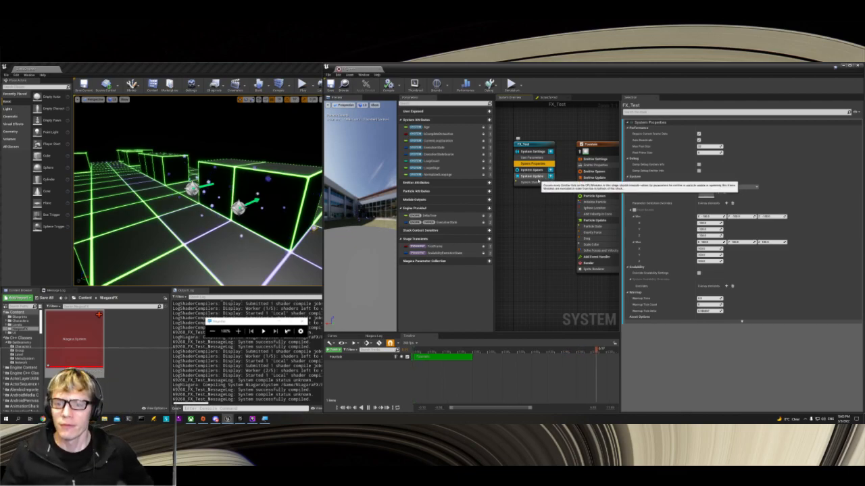
pyautogui.click(532, 170)
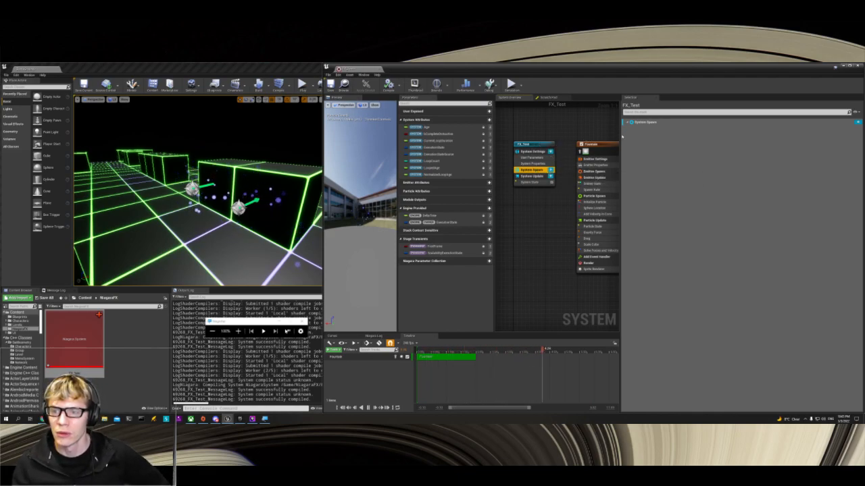
pyautogui.moveTo(622, 136); pyautogui.dragTo(670, 136)
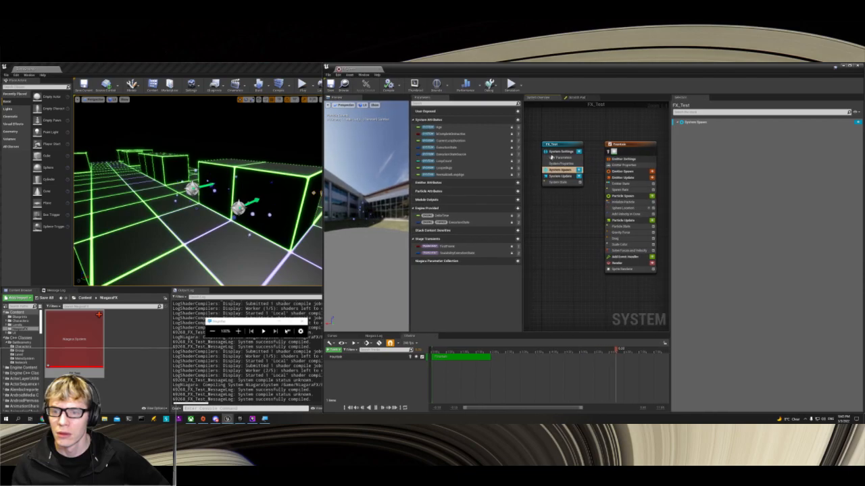
# Step: Try adding a Spawn Burst Instantaneous module to the FX_Test System Spawn stage, and delete it
pyautogui.click(579, 170)
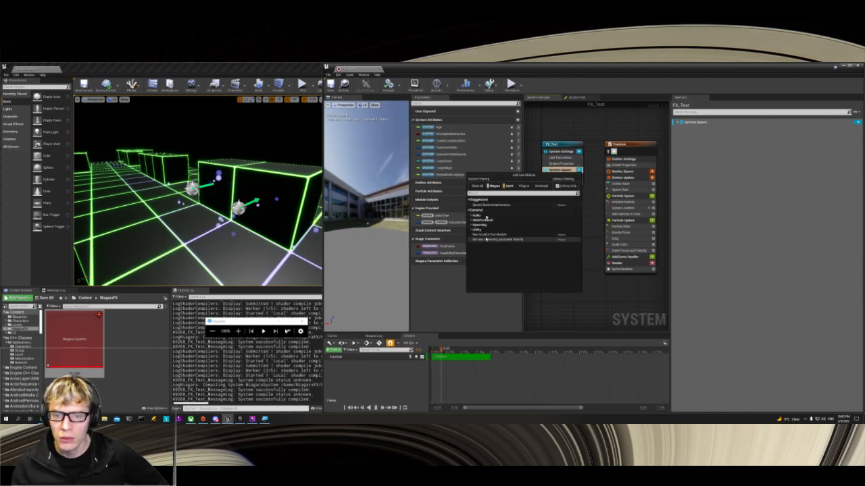
pyautogui.click(488, 204)
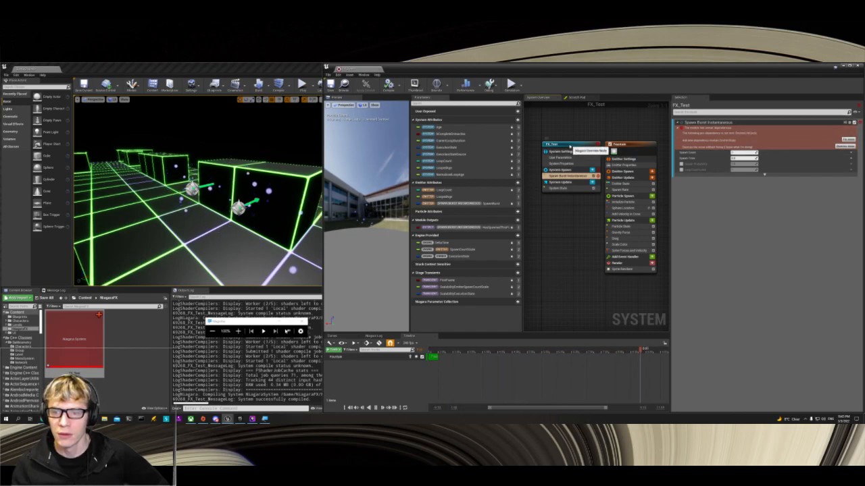
pyautogui.click(593, 176)
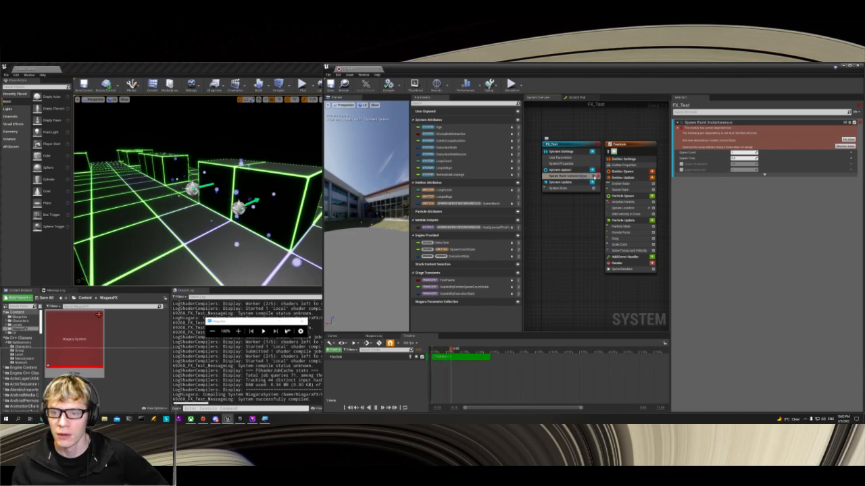
pyautogui.rightClick(584, 176)
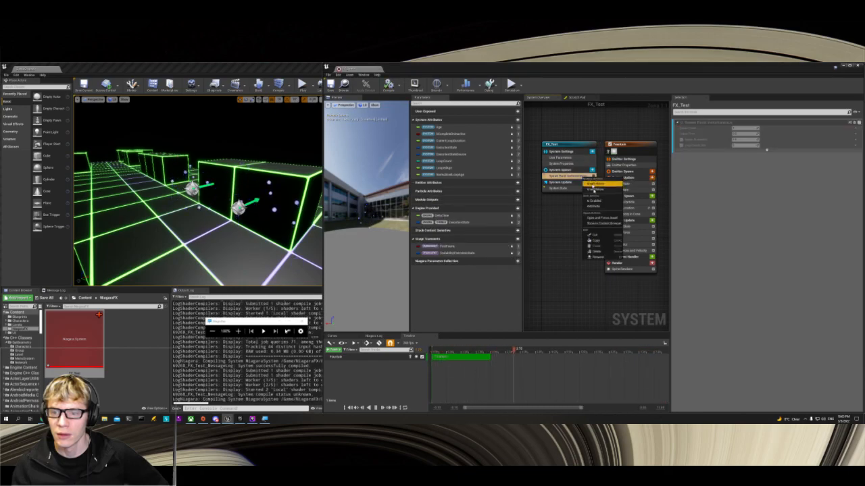
pyautogui.click(595, 252)
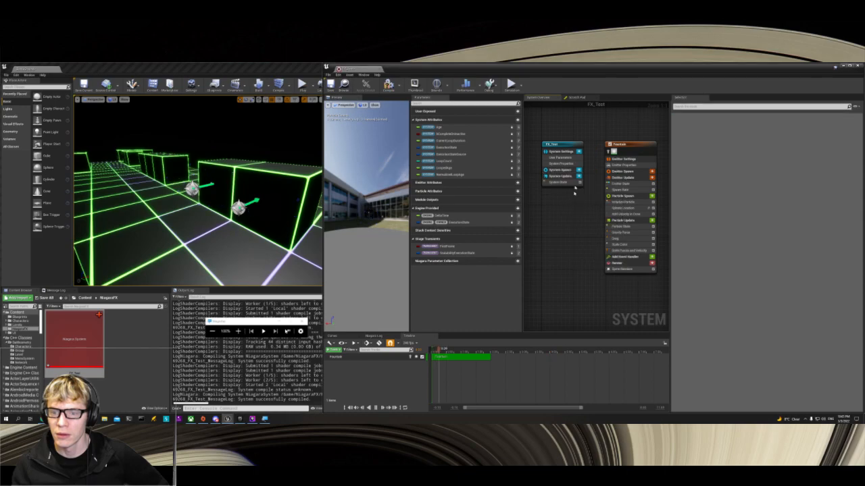
# Step: Examine the FX_Test System State settings and the Fountain emitter's Emitter Properties and Emitter Spawn stage
pyautogui.click(557, 182)
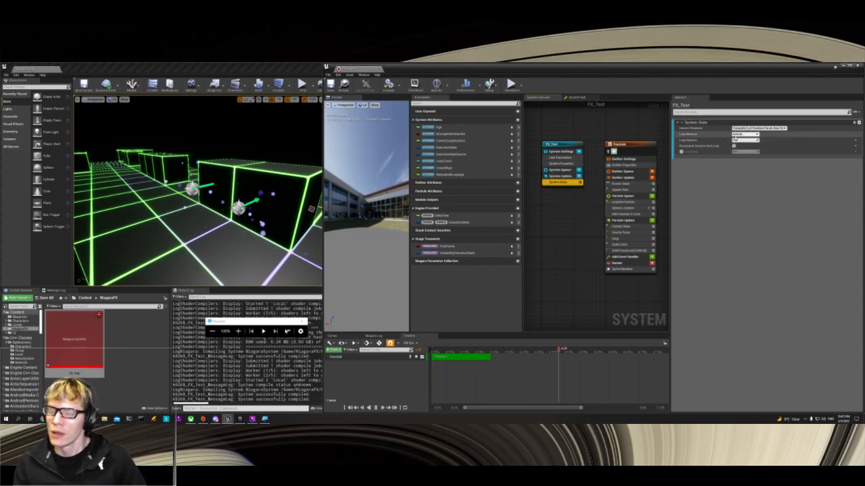
pyautogui.click(623, 165)
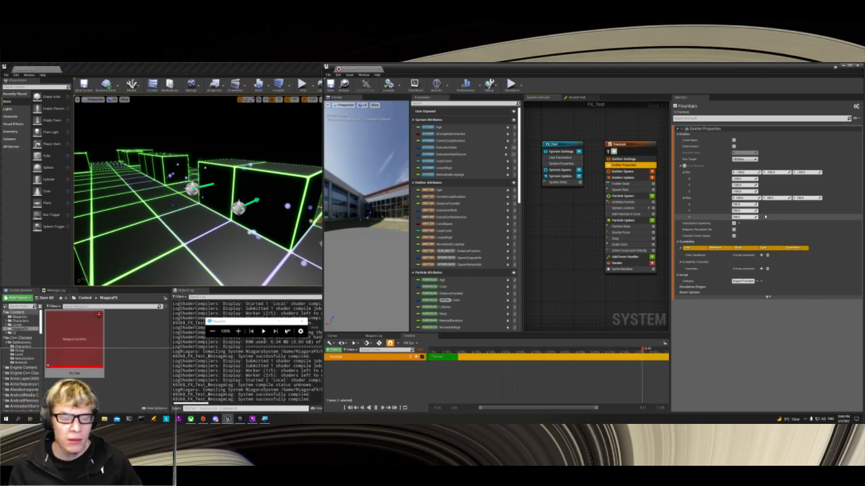
pyautogui.click(624, 171)
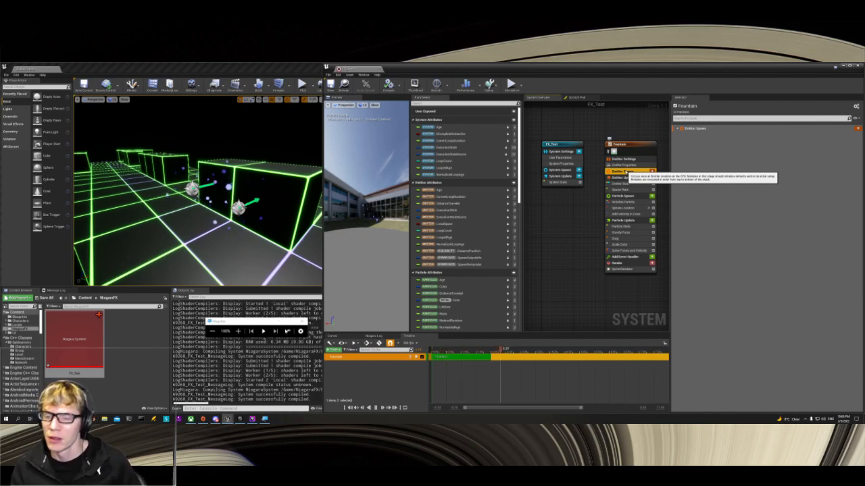
# Step: Examine the Fountain emitter's Emitter Update settings, including the advanced Spawn Rate options and the Inactive Response choices
pyautogui.click(623, 177)
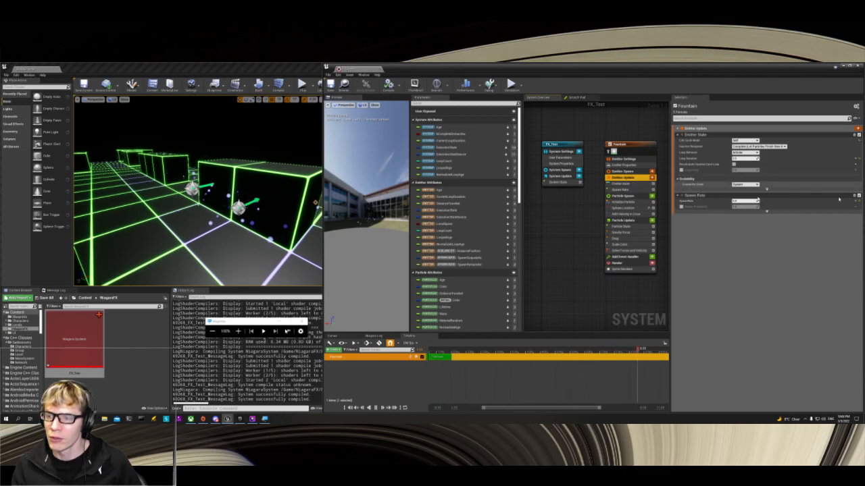
pyautogui.click(767, 212)
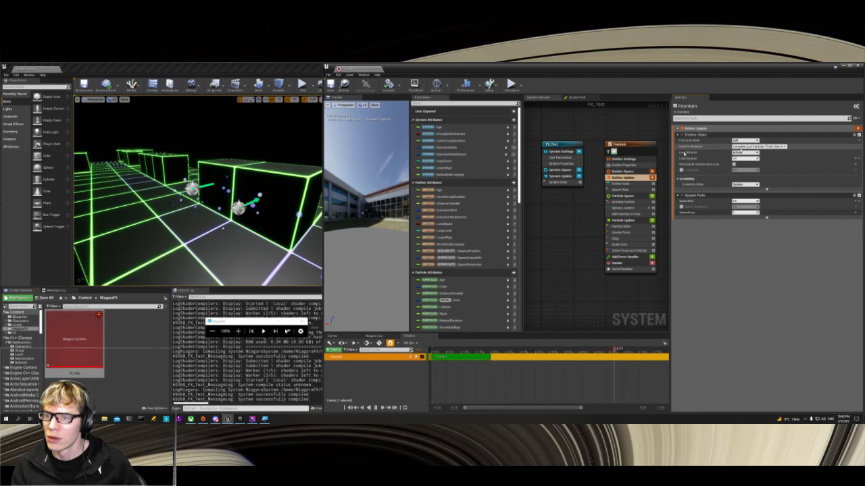
pyautogui.click(751, 146)
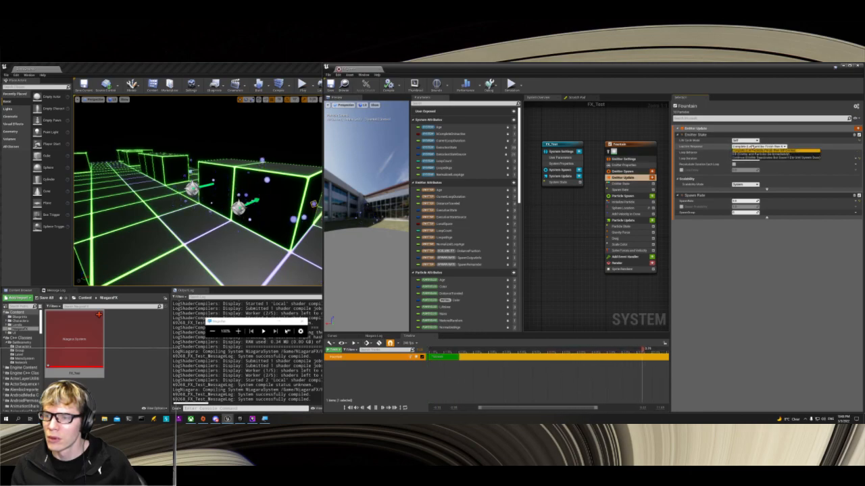
pyautogui.click(756, 149)
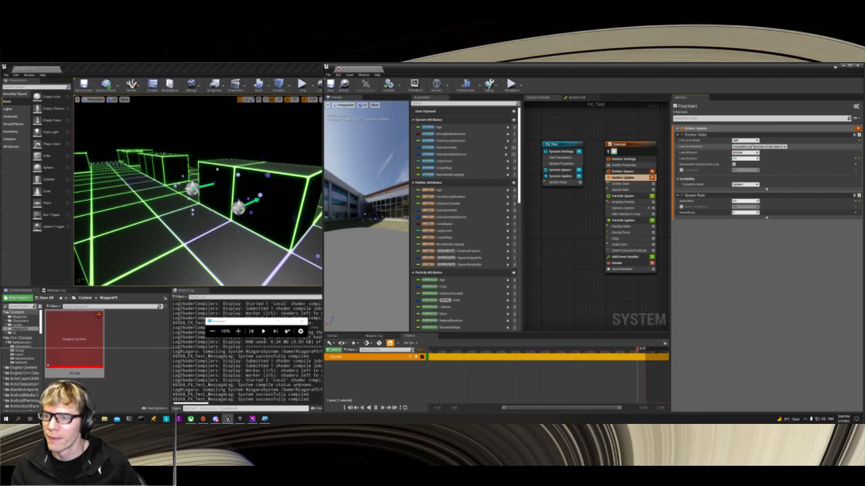
# Step: Examine the individual settings of the Fountain emitter's Emitter State, Spawn Rate and Initialize Particle modules
pyautogui.click(627, 183)
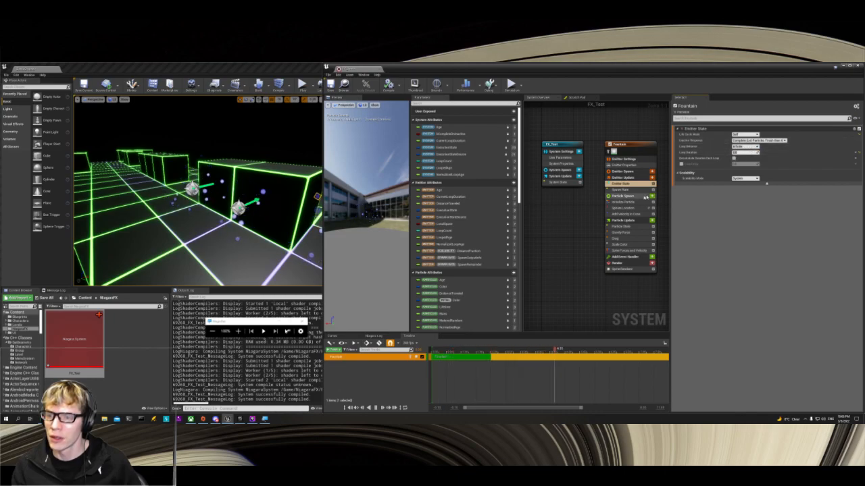
pyautogui.click(627, 189)
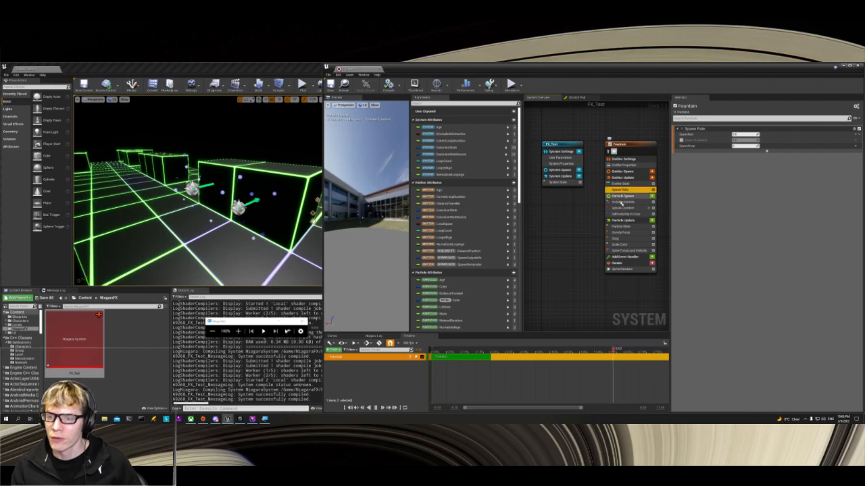
pyautogui.click(633, 202)
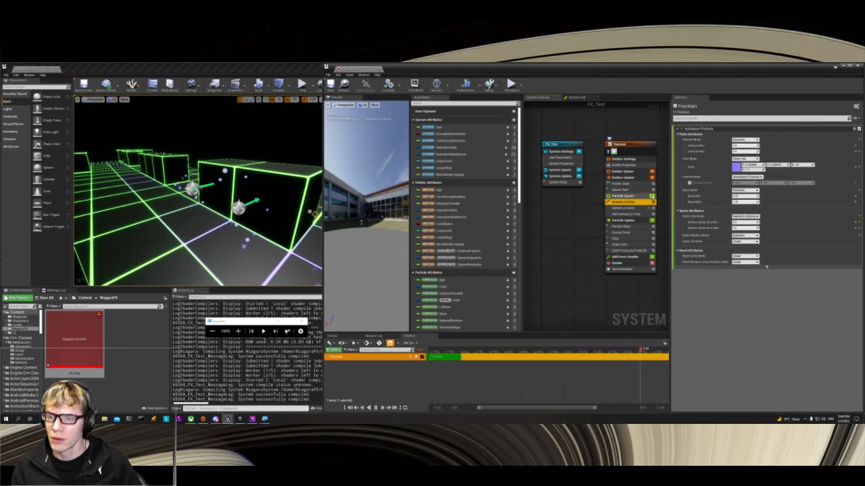
# Step: Add a Vector Noise Force module to the Fountain emitter's Particle Spawn stage and fix its missing dependency with Apply Initial Forces
pyautogui.click(652, 196)
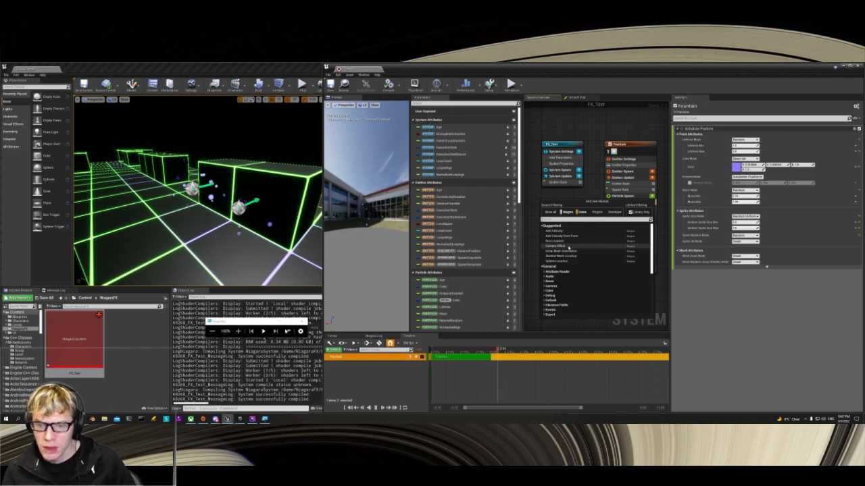
pyautogui.scroll(-3, 569, 248)
pyautogui.scroll(-5, 568, 248)
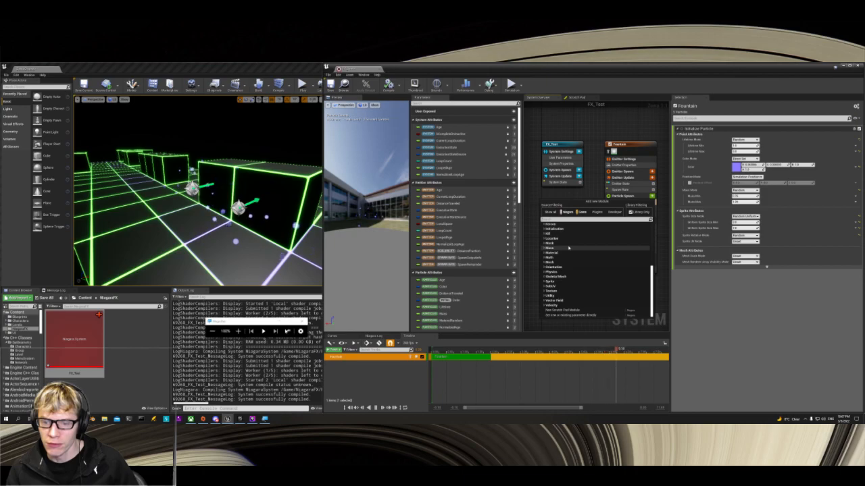
pyautogui.scroll(3, 569, 248)
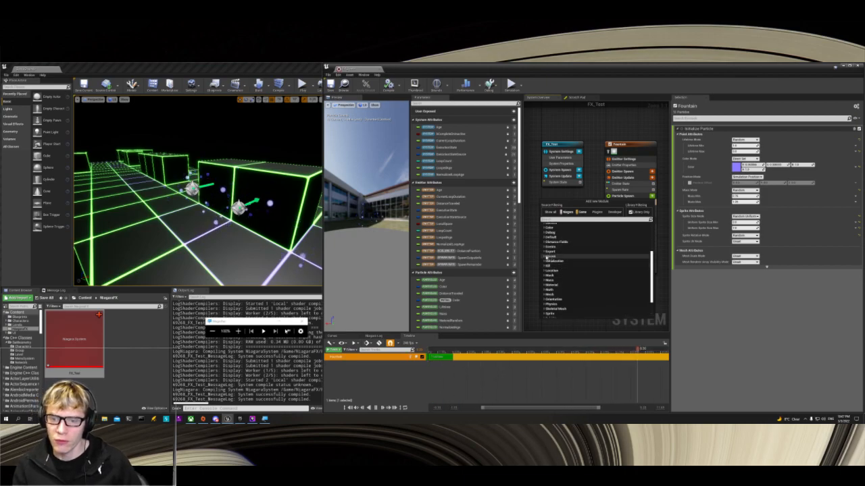
pyautogui.click(546, 257)
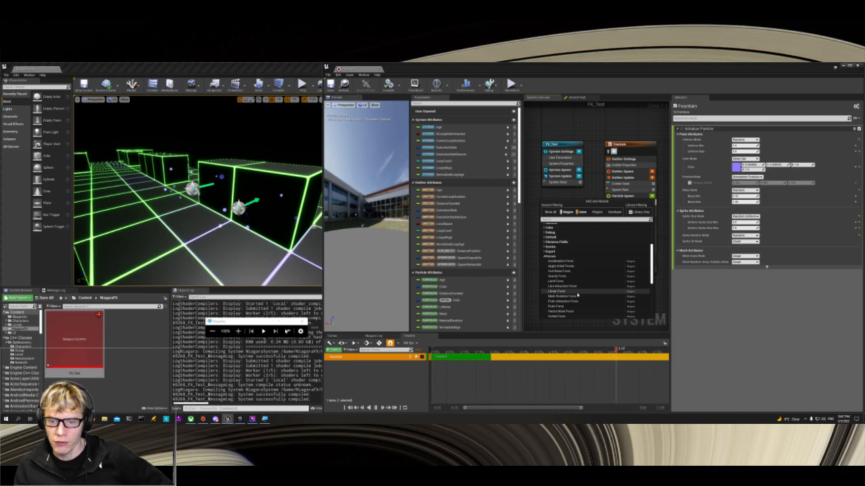
pyautogui.scroll(-1, 580, 294)
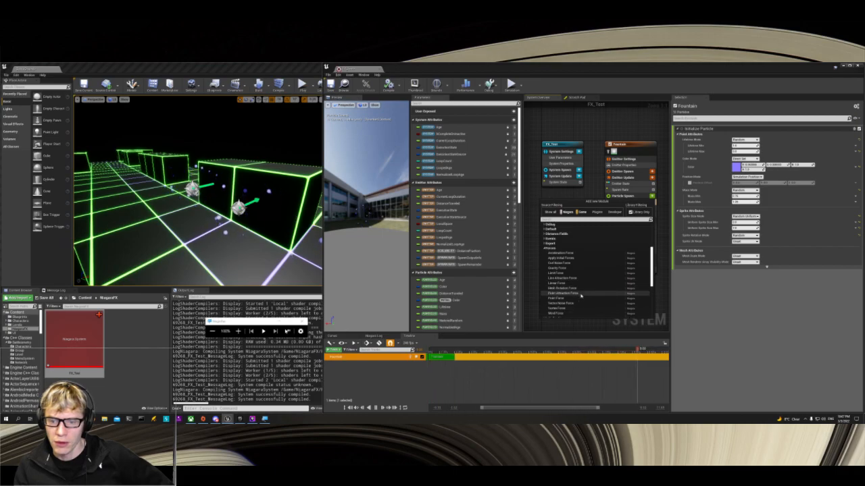
pyautogui.scroll(-1, 578, 297)
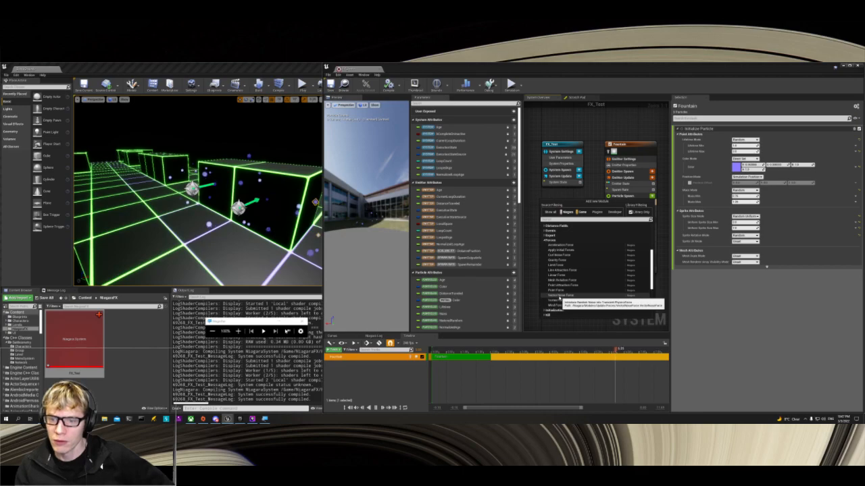
pyautogui.click(561, 298)
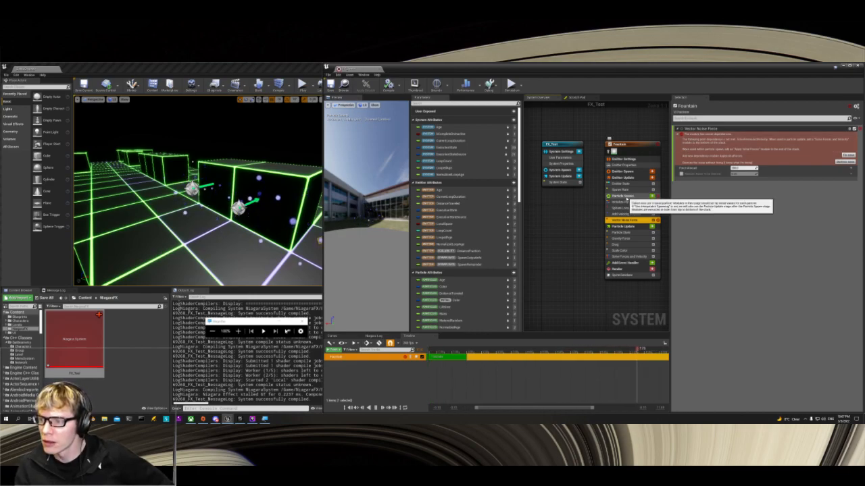
pyautogui.click(848, 155)
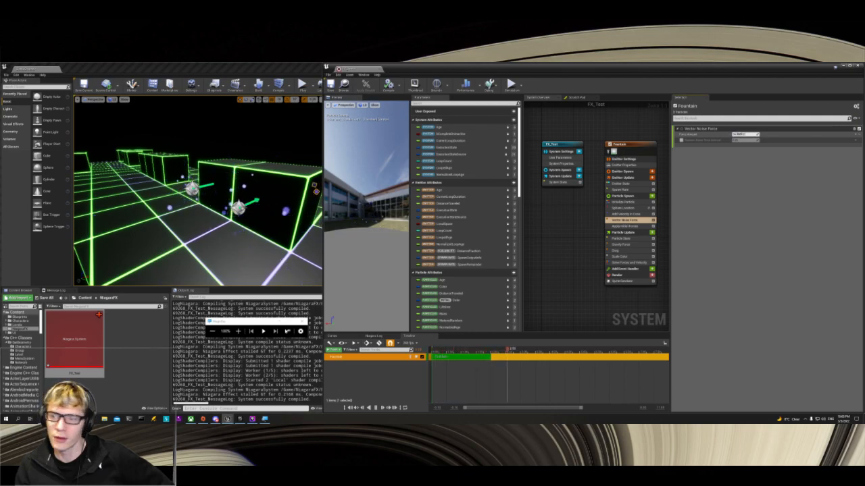
# Step: Adjust the Vector Noise Force module's Force Amount, and try its optional noise setting before disabling that option again
pyautogui.click(738, 134)
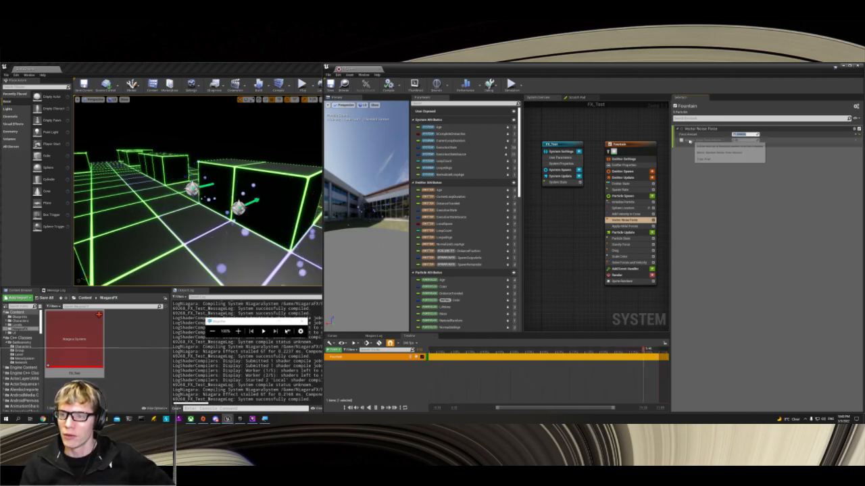
pyautogui.click(682, 140)
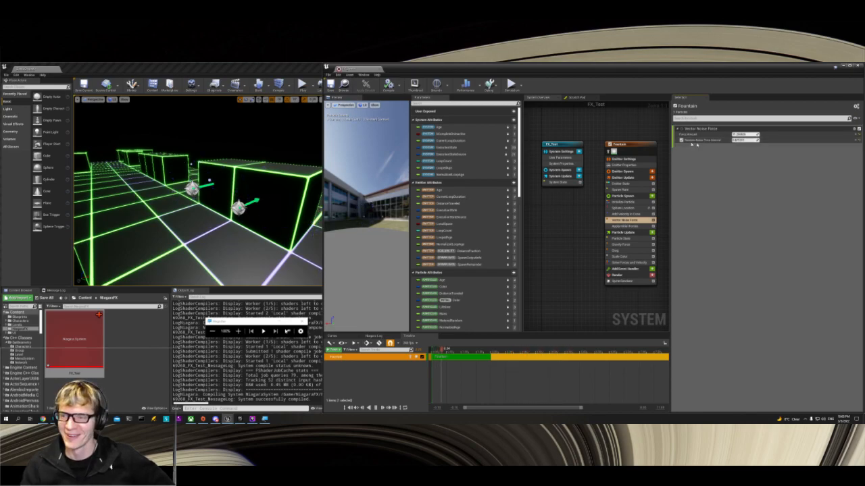
pyautogui.click(681, 140)
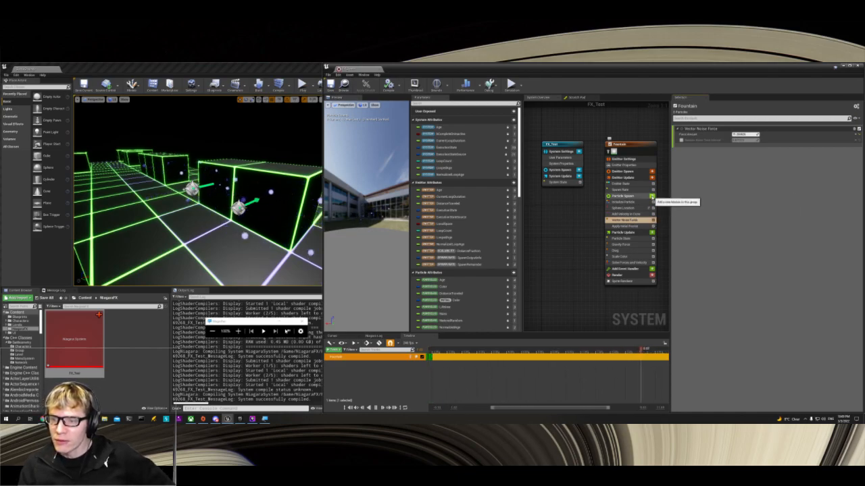
# Step: Add a Flight Orientation module from the Orientation category to the Fountain emitter's Particle Spawn stage
pyautogui.click(652, 195)
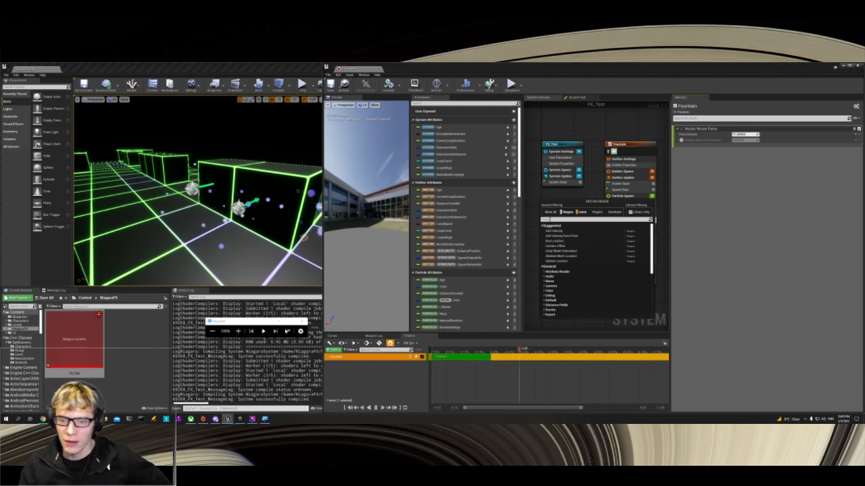
pyautogui.write('del')
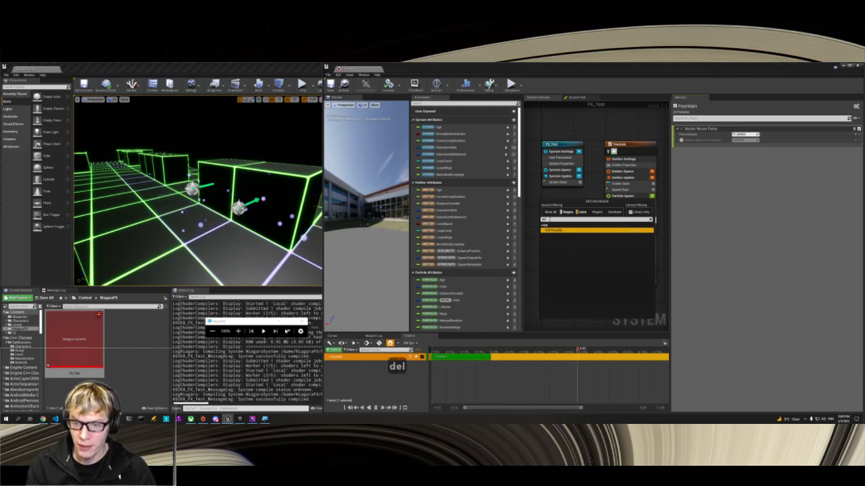
pyautogui.press('BackSpace')
pyautogui.press('BackSpace')
pyautogui.press('BackSpace')
pyautogui.press('BackSpace')
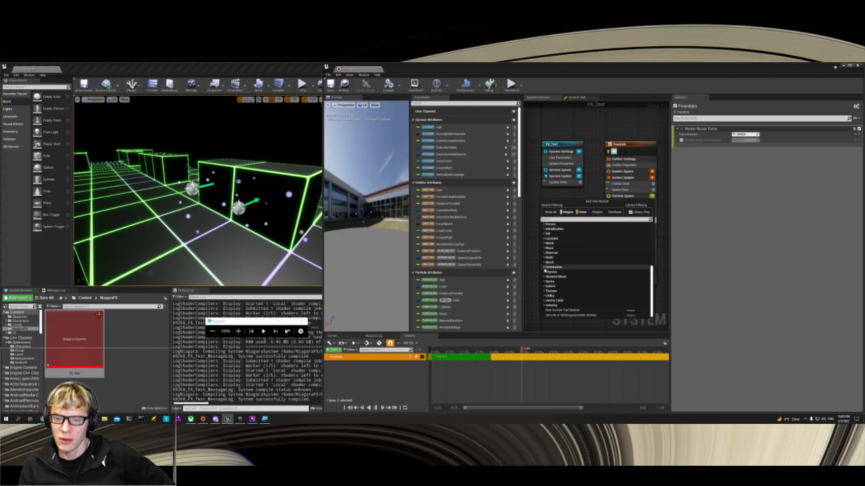
pyautogui.click(544, 268)
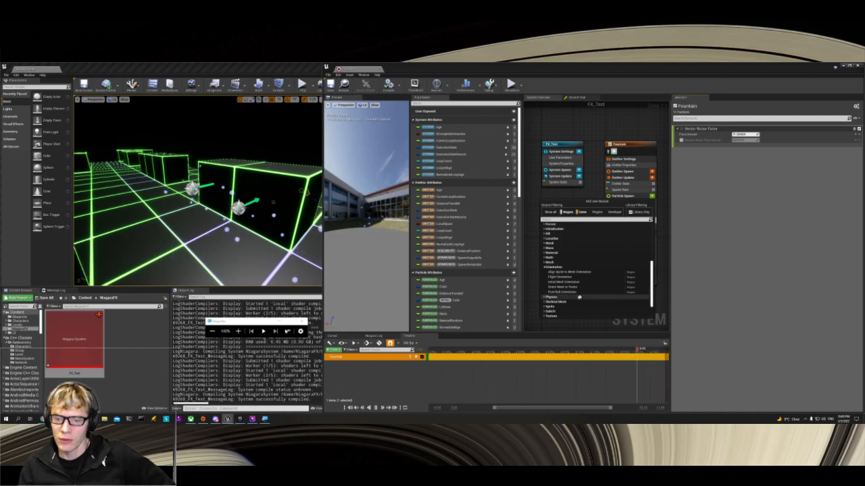
pyautogui.scroll(-1, 579, 296)
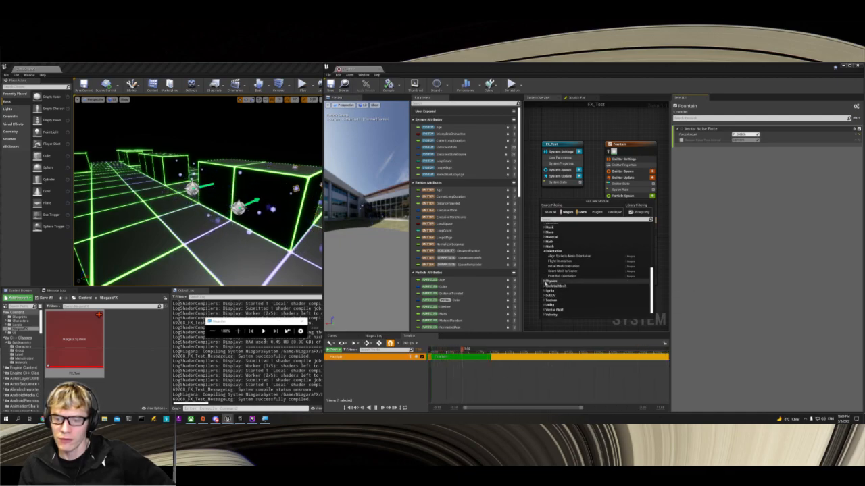
pyautogui.click(546, 281)
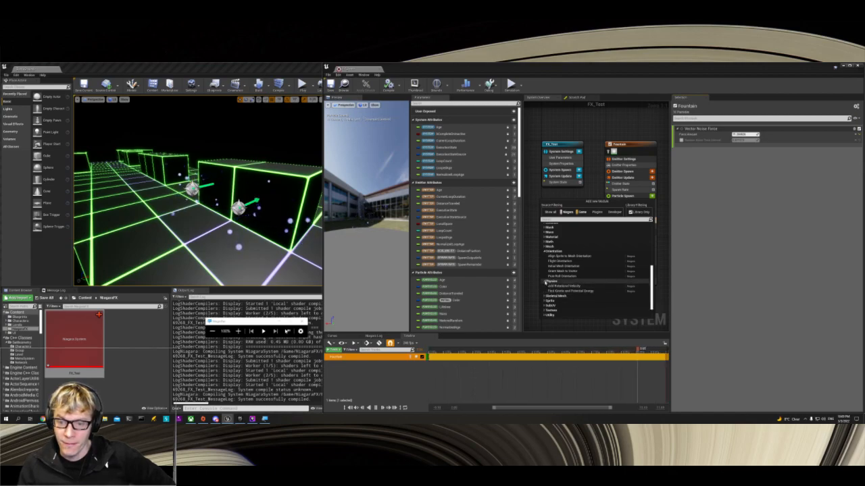
pyautogui.click(545, 282)
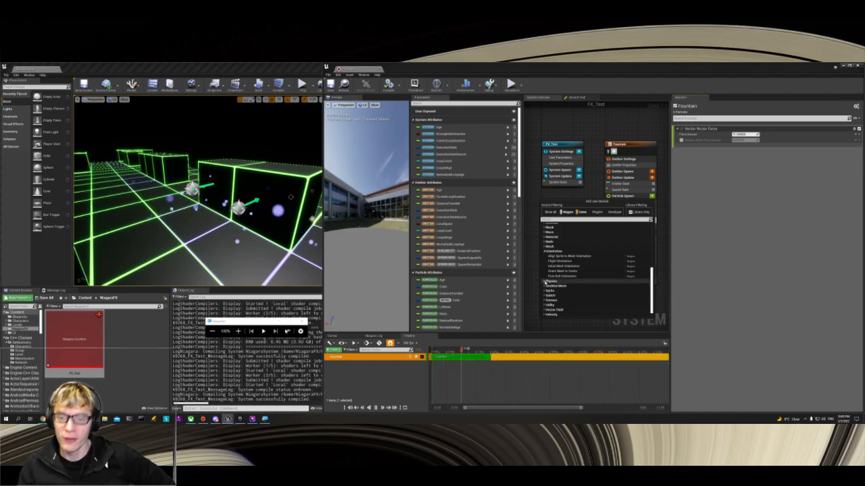
pyautogui.click(566, 261)
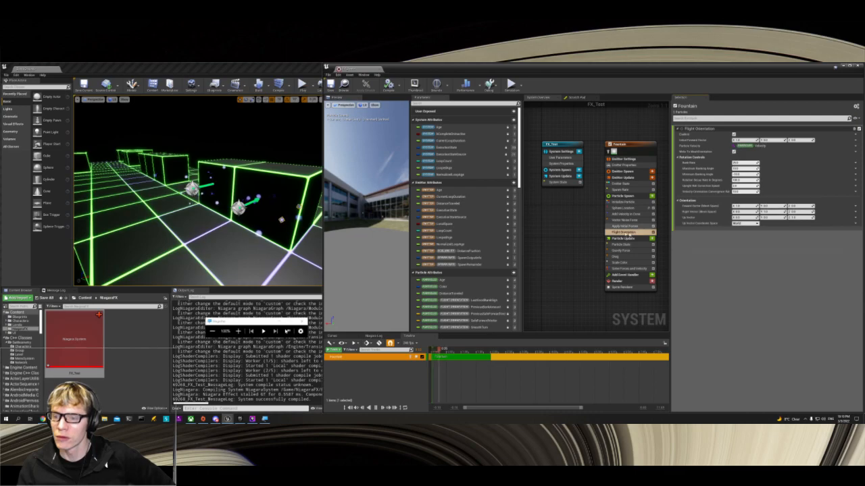
# Step: Try different Bank Rate and Maximum Banking Angle values in the Flight Orientation module
pyautogui.click(743, 162)
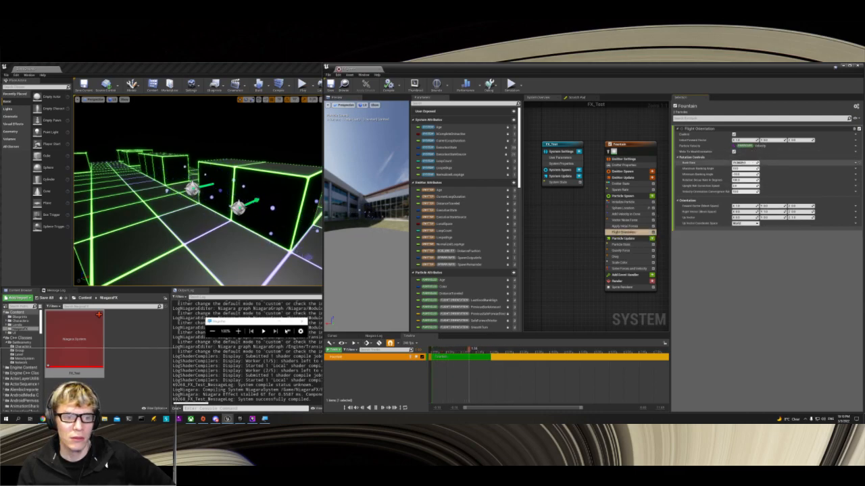
pyautogui.moveTo(763, 167); pyautogui.dragTo(745, 163)
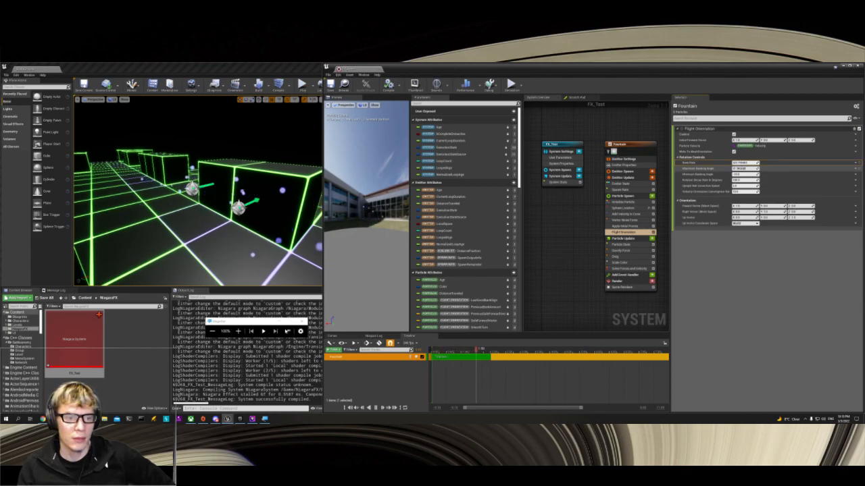
# Step: Disable the Vector Noise Force module, after testing Apply Initial Forces disabled and enabled again
pyautogui.click(653, 226)
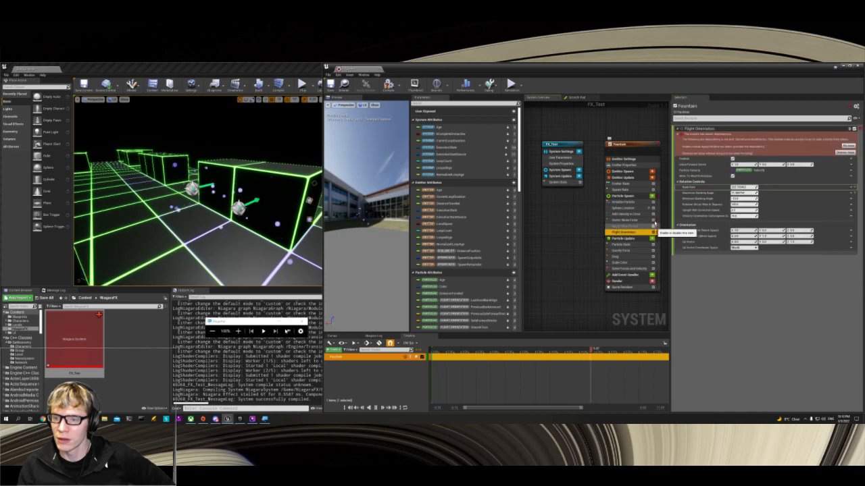
pyautogui.click(654, 225)
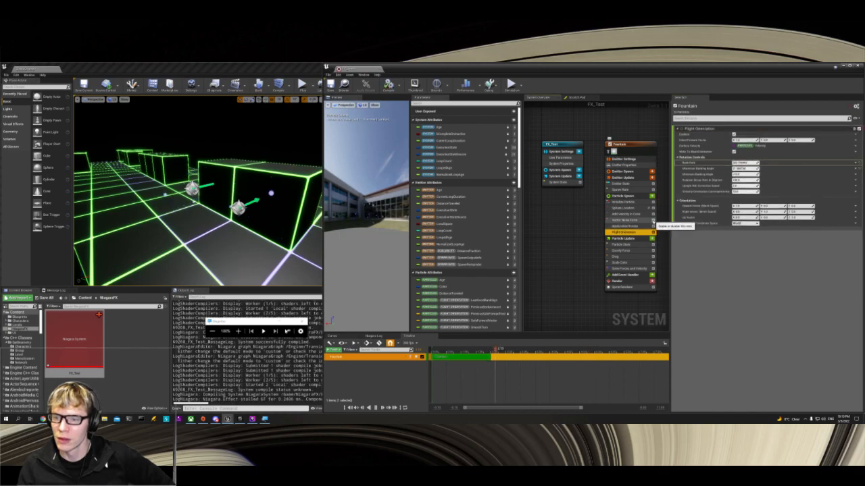
pyautogui.click(653, 220)
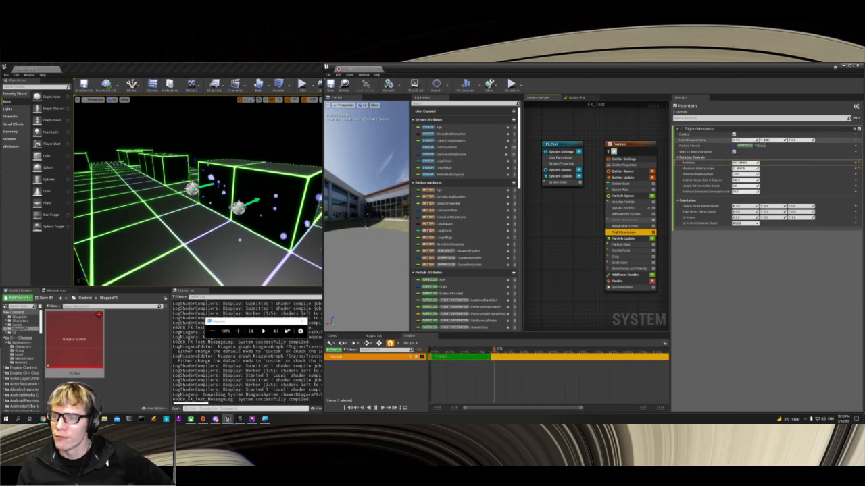
# Step: Try a different initial forward vector in the Flight Orientation module, and delete the module from Particle Spawn
pyautogui.moveTo(771, 140); pyautogui.dragTo(774, 141)
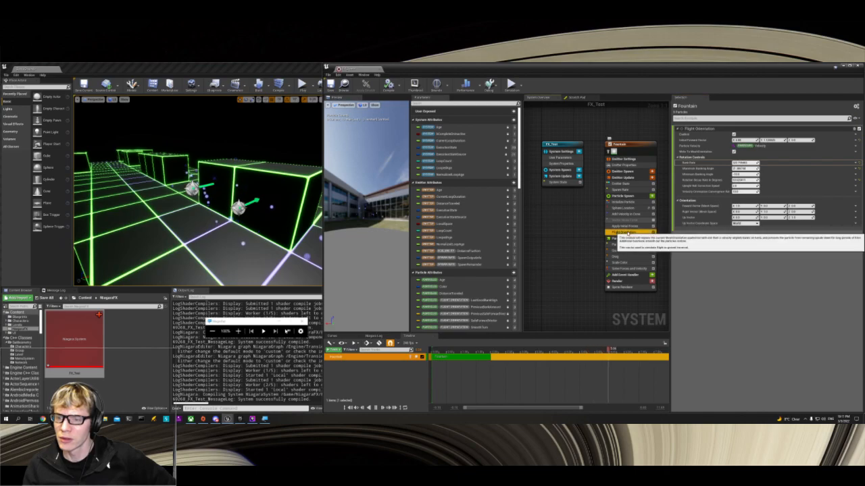
pyautogui.press('Delete')
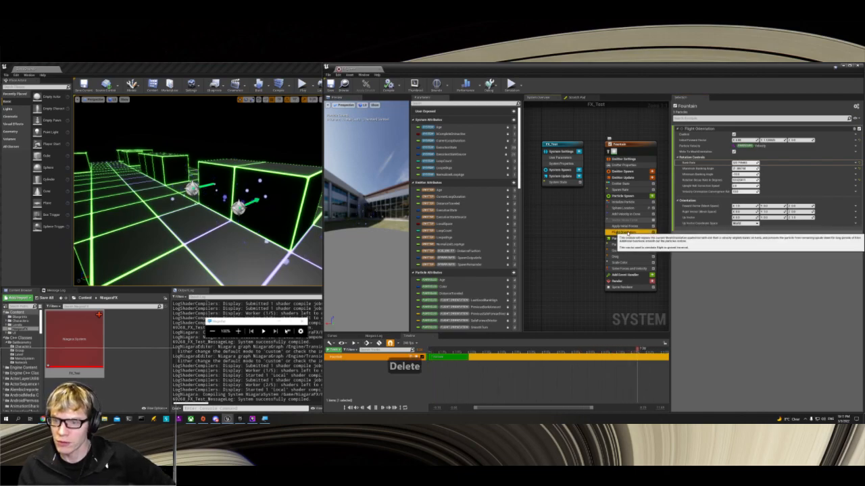
# Step: Examine the Physics, Vector Field and Velocity modules available for the Fountain emitter's Particle Spawn stage
pyautogui.click(651, 196)
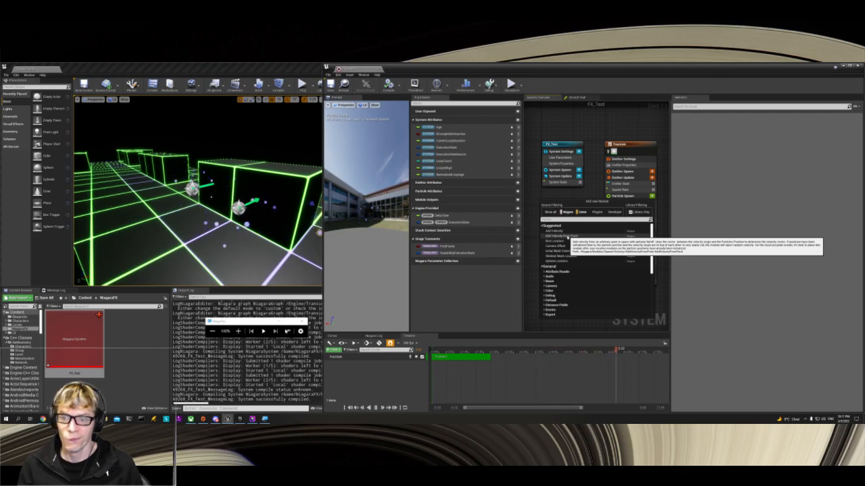
pyautogui.scroll(-1, 570, 264)
pyautogui.scroll(-5, 570, 265)
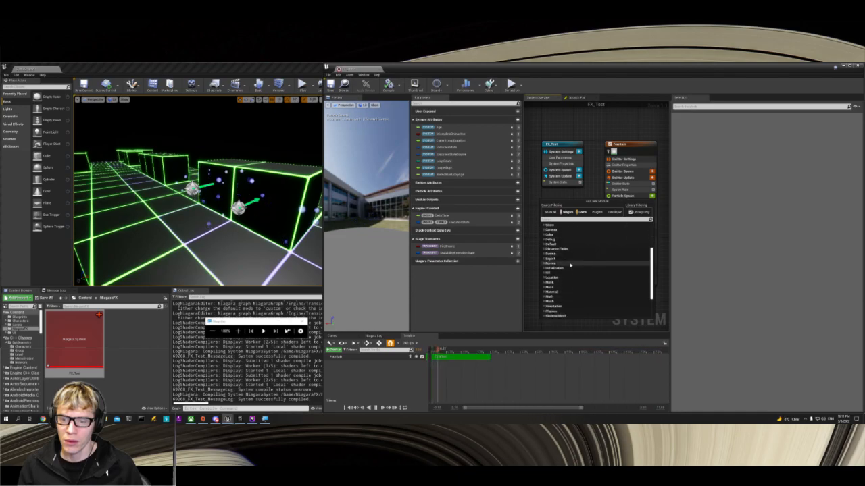
pyautogui.scroll(-2, 570, 264)
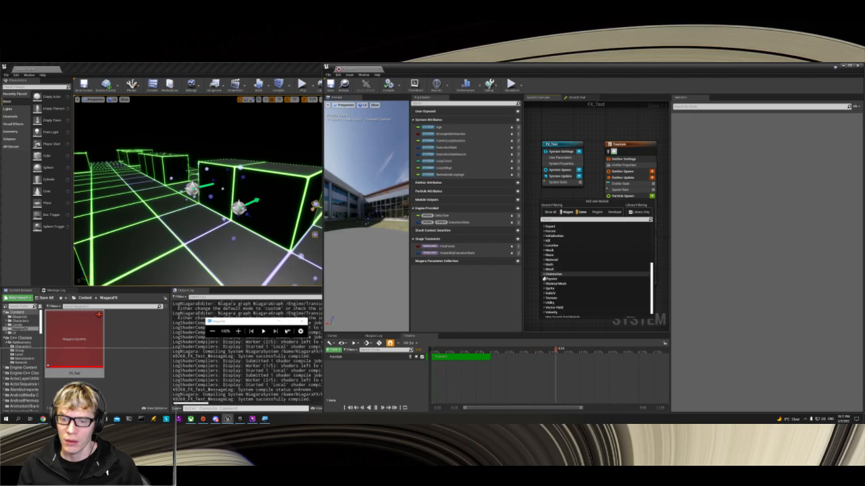
pyautogui.click(546, 279)
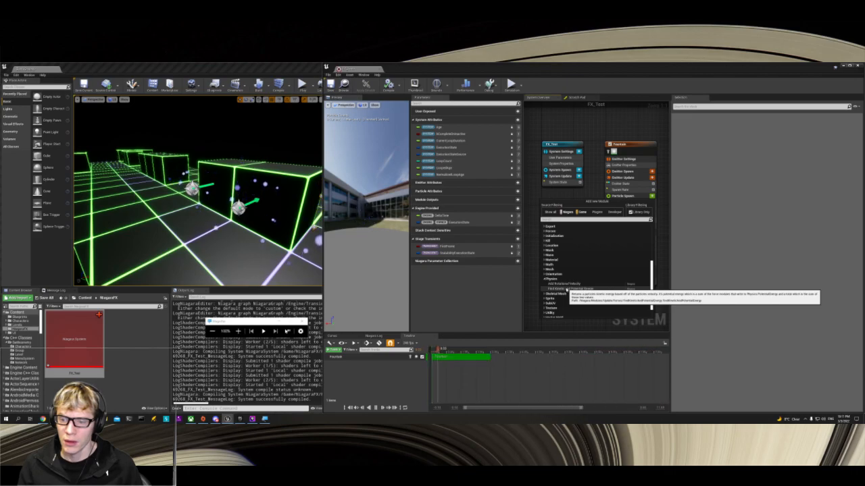
pyautogui.scroll(-2, 566, 290)
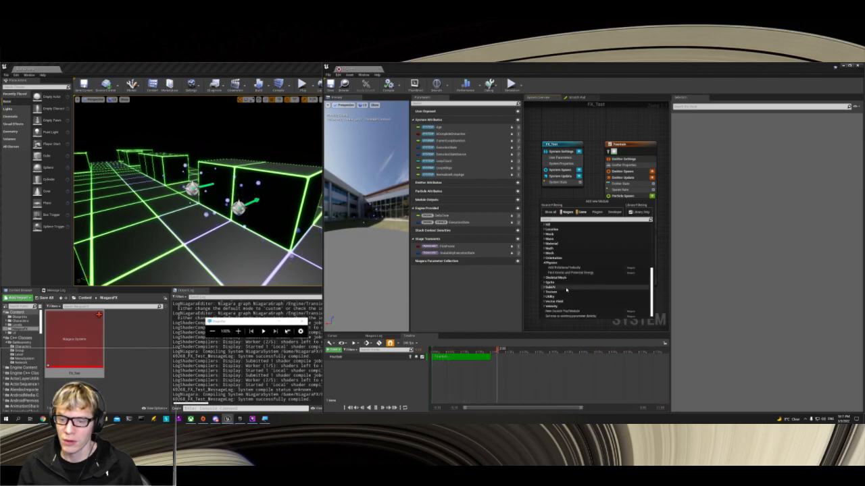
pyautogui.click(544, 302)
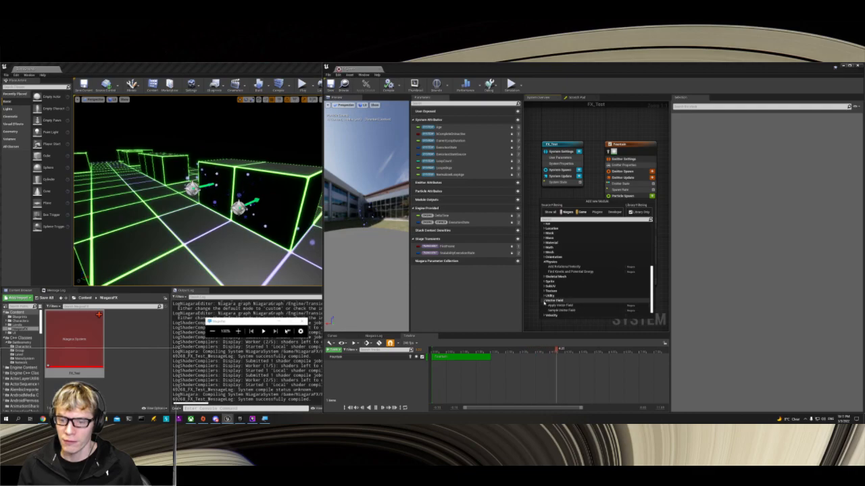
pyautogui.click(547, 306)
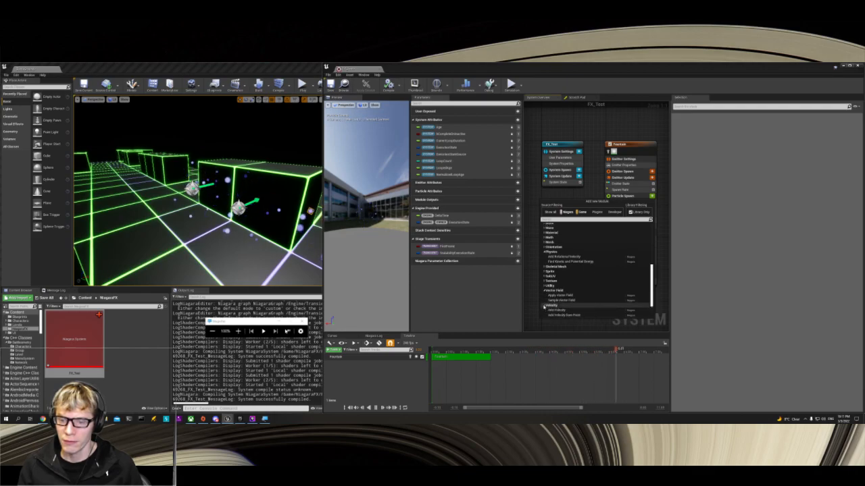
pyautogui.scroll(-3, 551, 306)
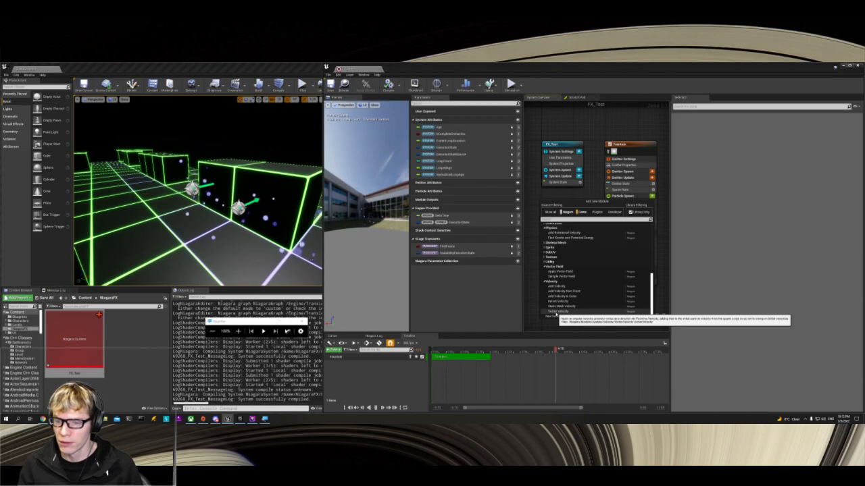
pyautogui.scroll(10, 551, 304)
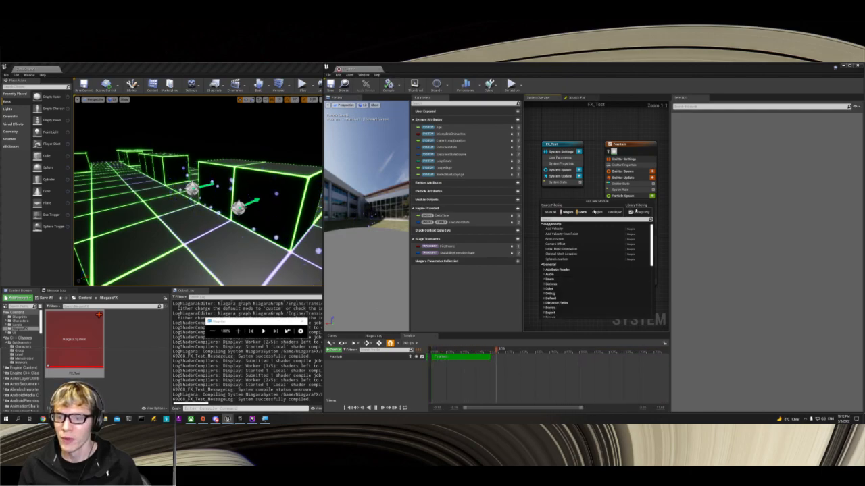
# Step: Dismiss the list of available modules and enable the Vector Noise Force module in Particle Spawn again
pyautogui.click(629, 190)
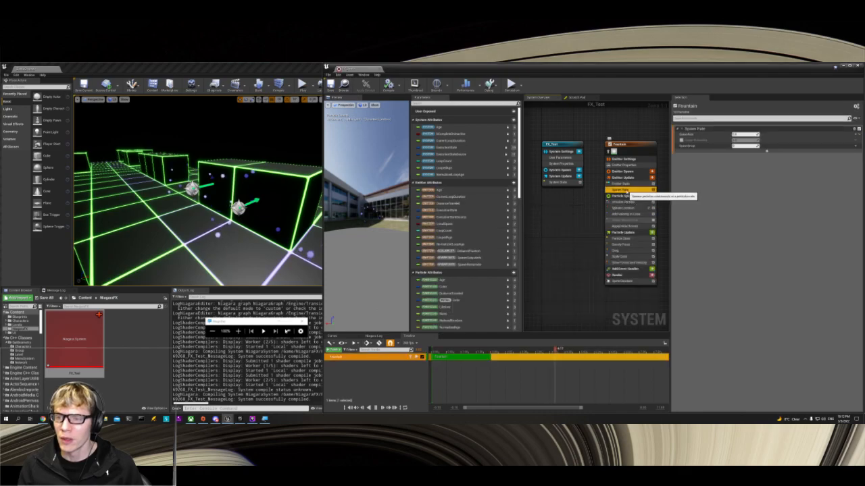
pyautogui.click(647, 221)
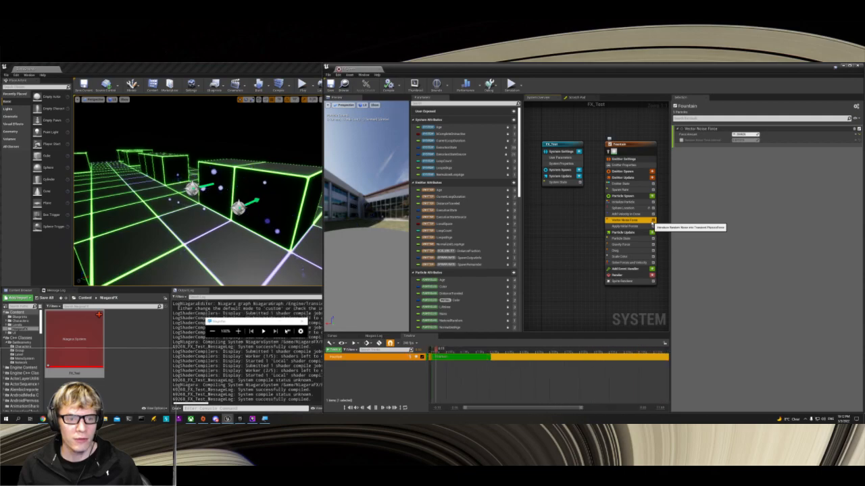
# Step: Examine the FX_Test copies in the level from close up and from far above the board, and clear the selection
pyautogui.moveTo(236, 196); pyautogui.dragTo(186, 234, button='right')
pyautogui.press('d')
pyautogui.press('a')
pyautogui.press('s')
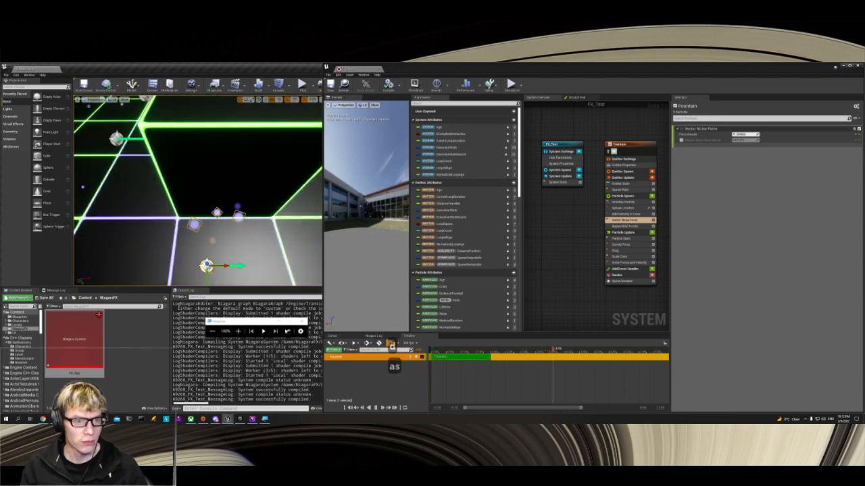
pyautogui.press('a')
pyautogui.press('w')
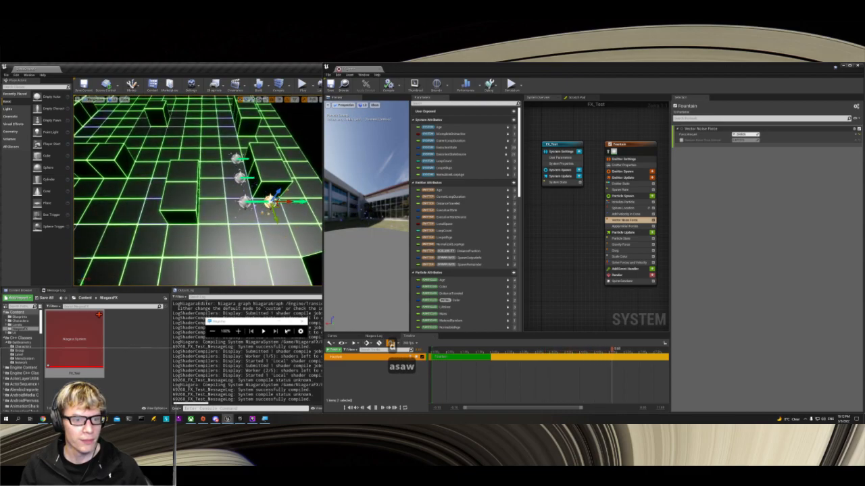
pyautogui.press('d')
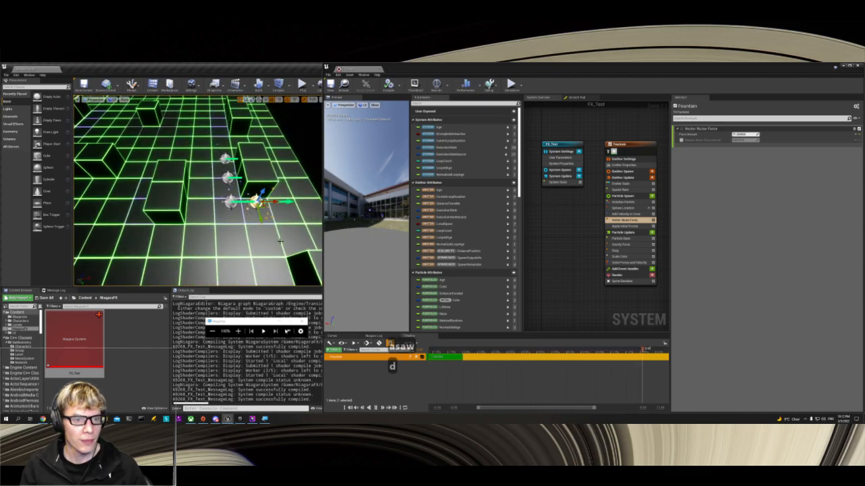
pyautogui.press('a')
pyautogui.press('w')
pyautogui.press('s')
pyautogui.press('d')
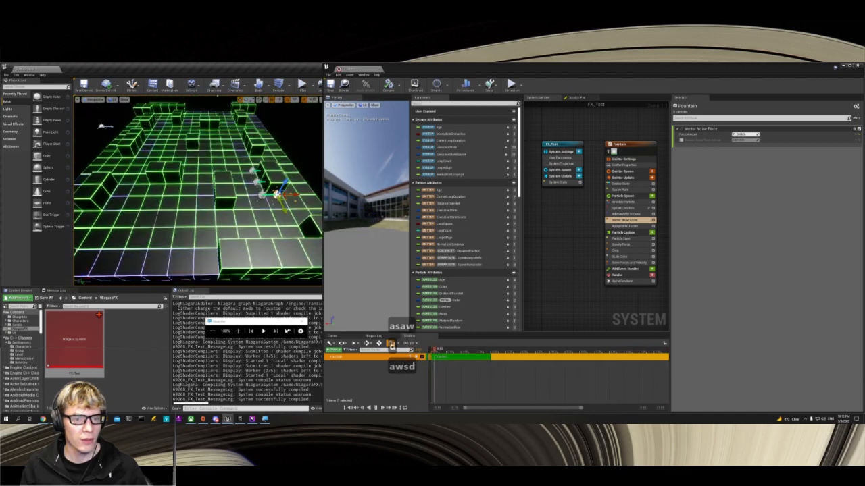
pyautogui.press('w')
pyautogui.press('s')
pyautogui.press('w')
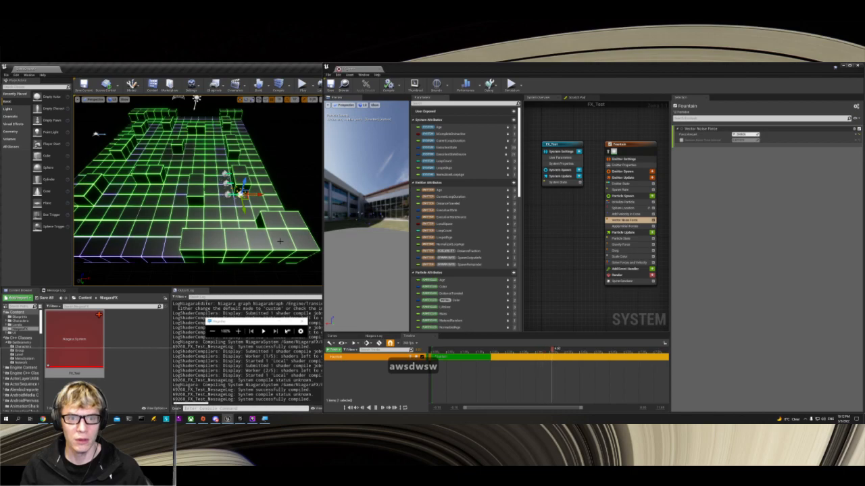
pyautogui.press('Escape')
# Step: Dock the FX_Test editor with the level editor, maximize the window, and enlarge the level viewport
pyautogui.moveTo(359, 69); pyautogui.dragTo(263, 73)
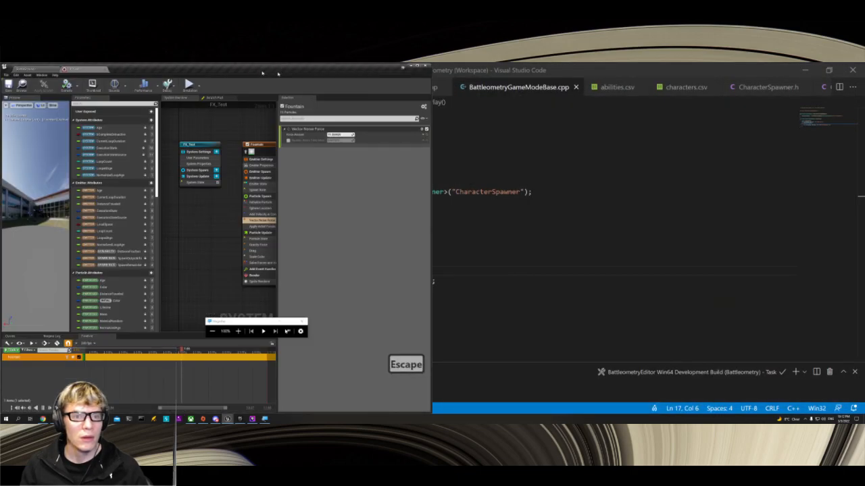
pyautogui.click(417, 67)
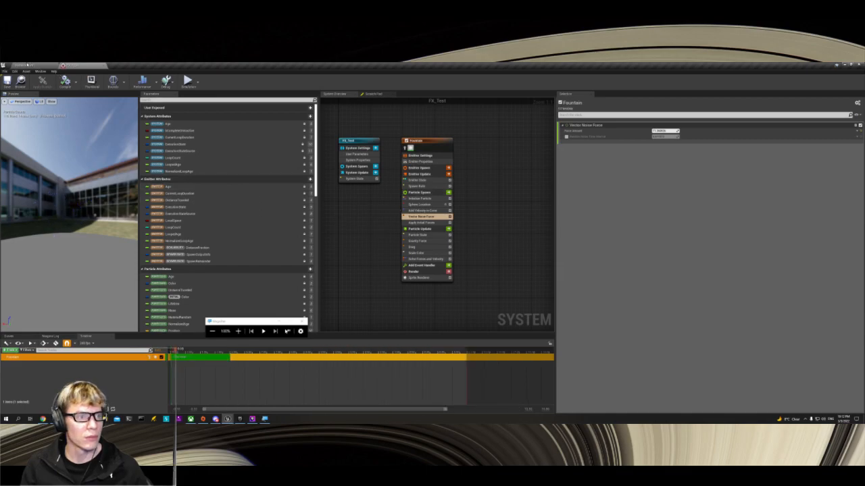
pyautogui.click(30, 65)
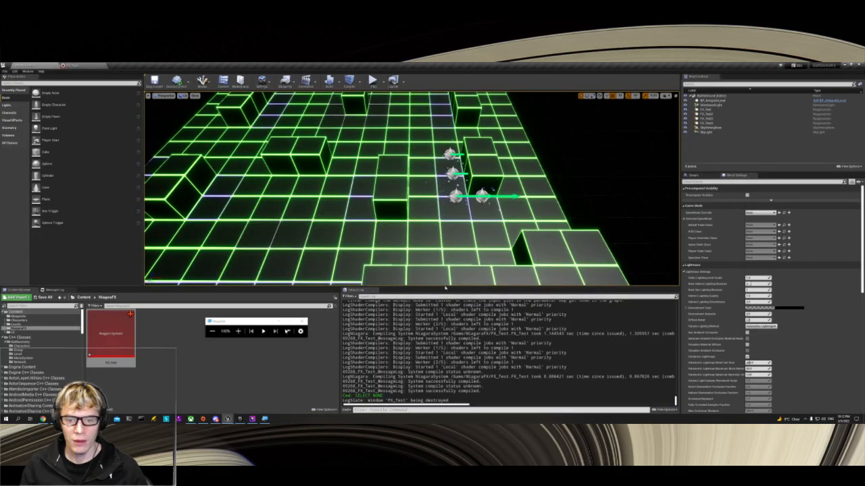
pyautogui.moveTo(451, 289); pyautogui.dragTo(451, 339)
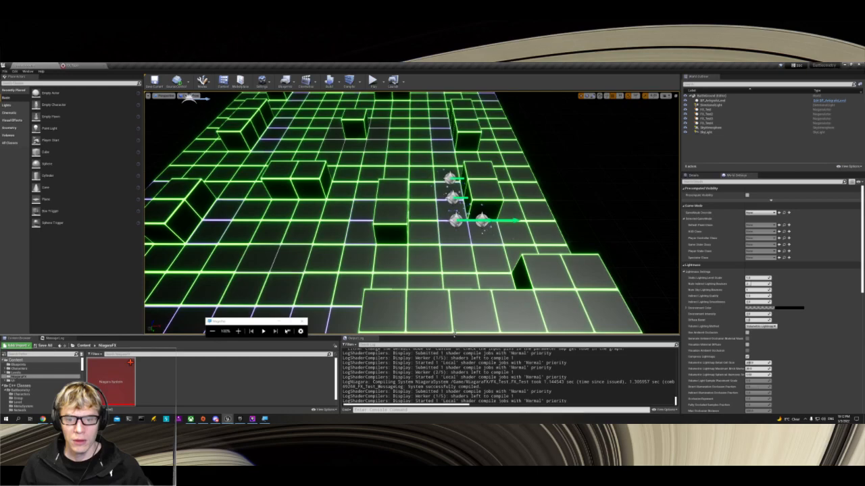
# Step: Play the level in the editor, examine the particle effects from several camera positions and angles, and stop playing
pyautogui.click(372, 81)
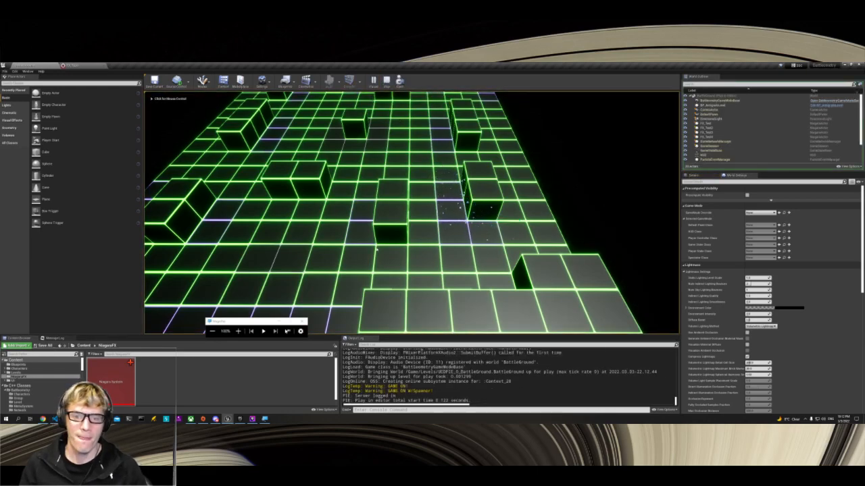
pyautogui.click(434, 254)
pyautogui.press('s')
pyautogui.press('s')
pyautogui.press('s')
pyautogui.press('s')
pyautogui.press('s')
pyautogui.press('a')
pyautogui.press('a')
pyautogui.press('w')
pyautogui.press('w')
pyautogui.press('a')
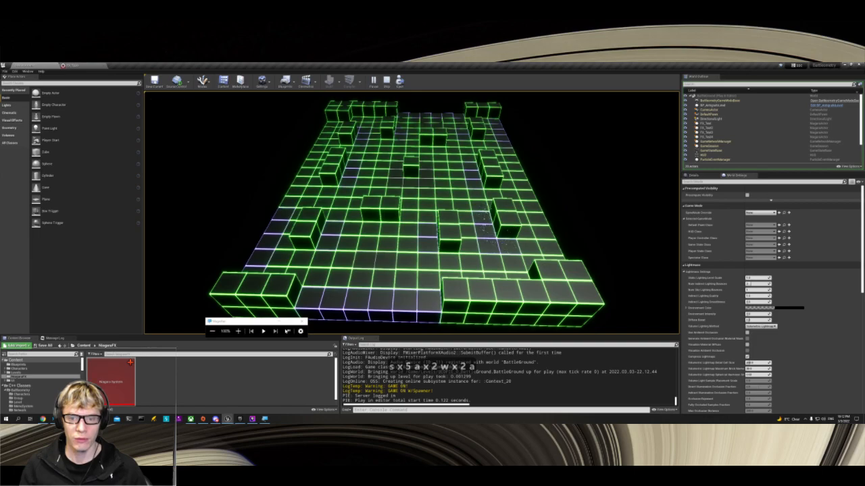
pyautogui.press('a')
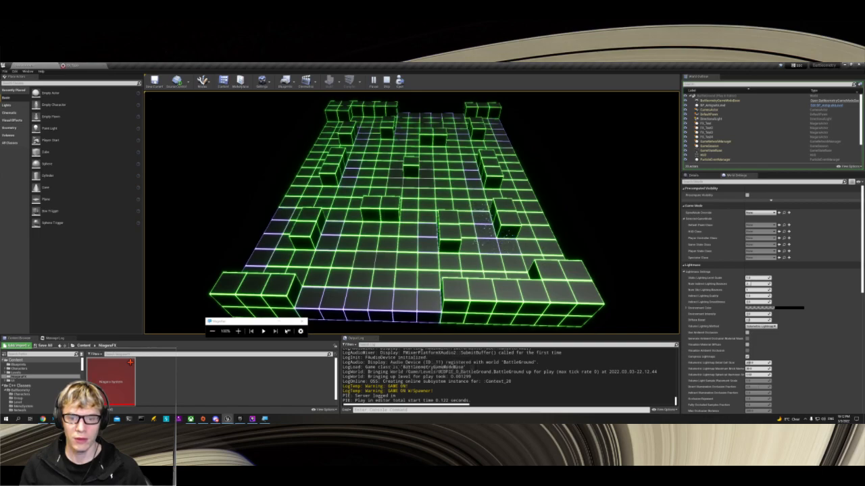
pyautogui.press('w')
pyautogui.press('d')
pyautogui.press('d')
pyautogui.press('d')
pyautogui.press('d')
pyautogui.press('d')
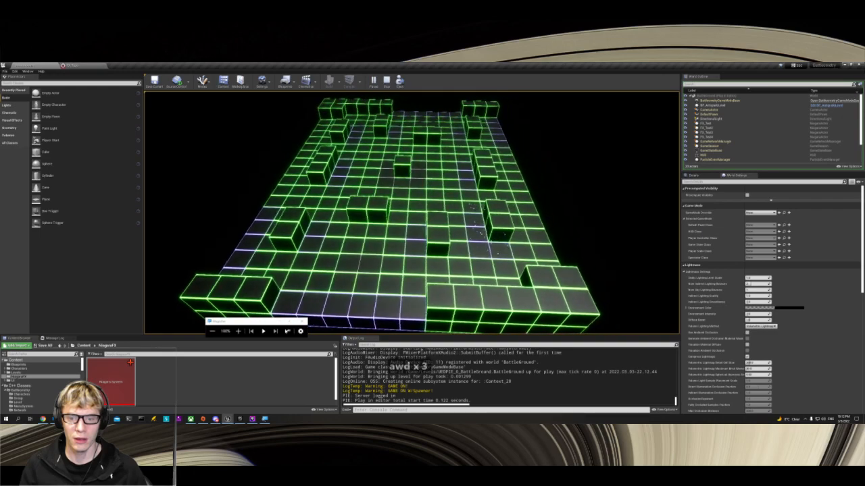
pyautogui.press('d')
pyautogui.press('d')
pyautogui.press('d')
pyautogui.press('d')
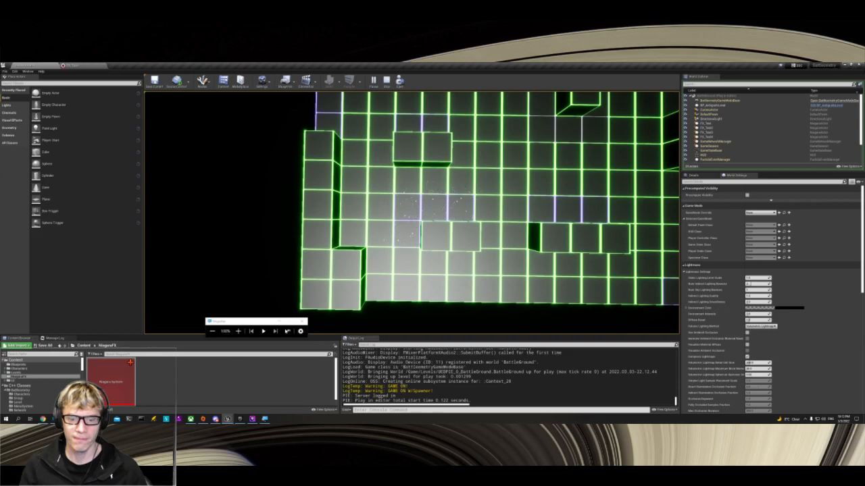
pyautogui.press('a')
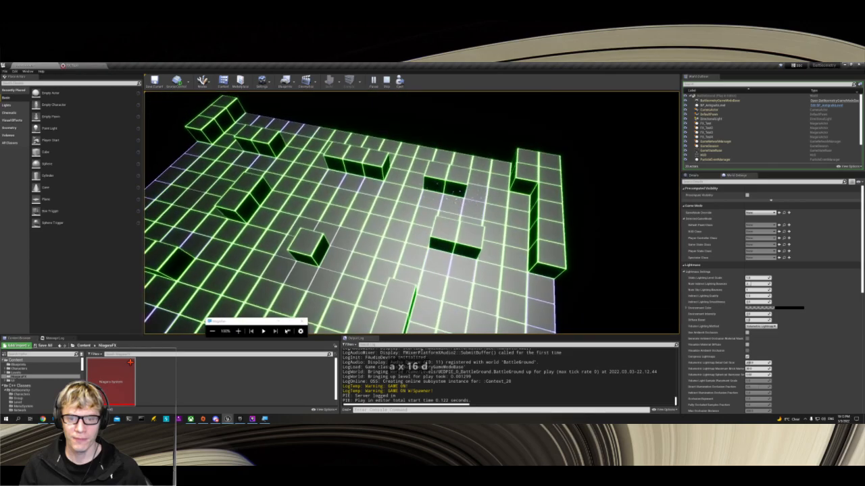
pyautogui.press('d')
pyautogui.press('d')
pyautogui.press('d')
pyautogui.press('d')
pyautogui.press('d')
pyautogui.press('d')
pyautogui.press('a')
pyautogui.press('d')
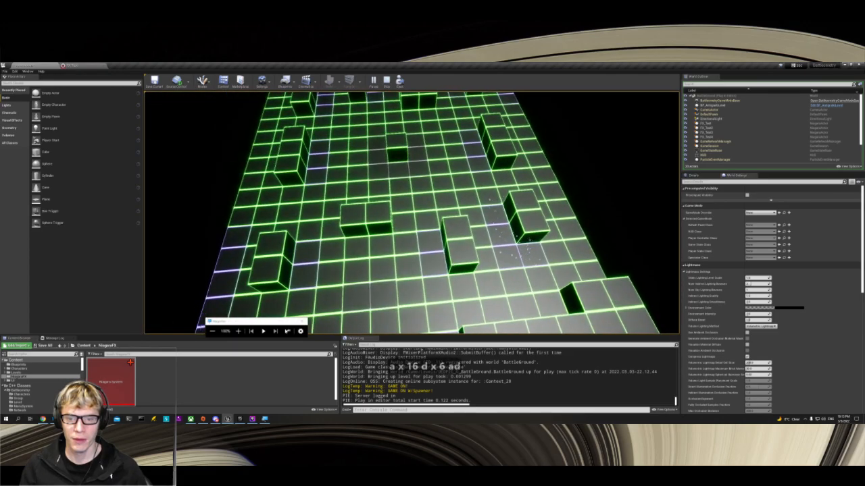
pyautogui.press('Escape')
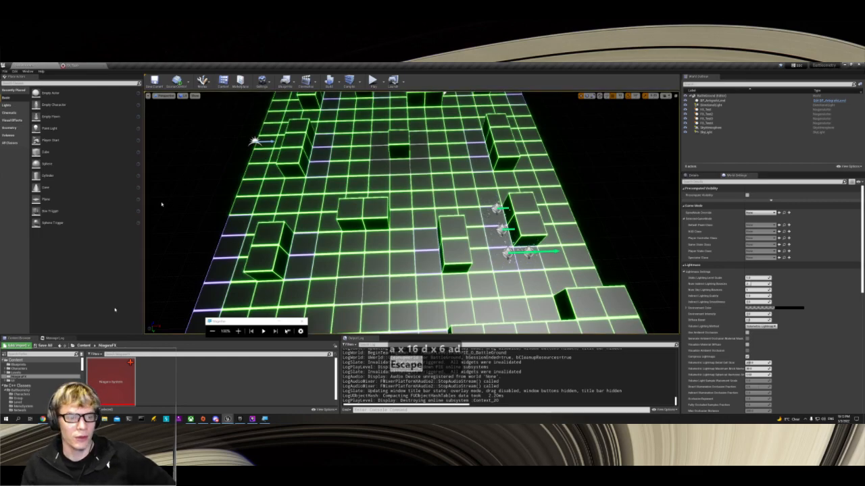
# Step: Undock the FX_Test editor and arrange it side by side with the level editor
pyautogui.click(83, 65)
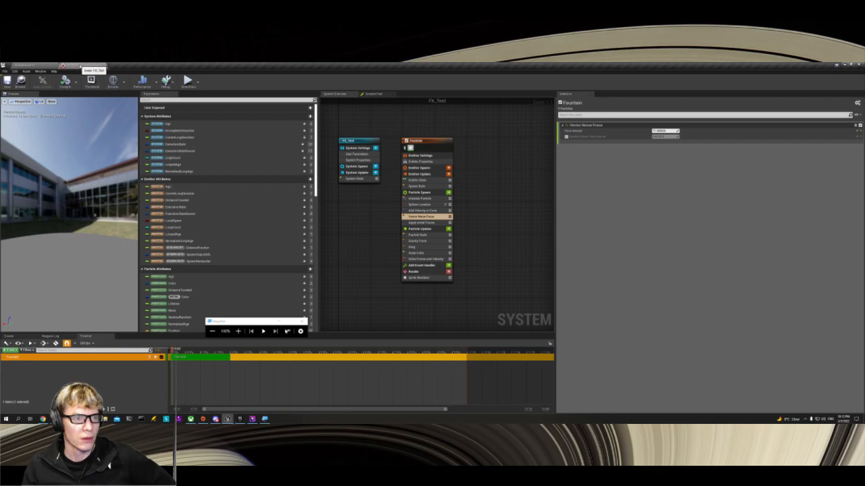
pyautogui.press('super+Right')
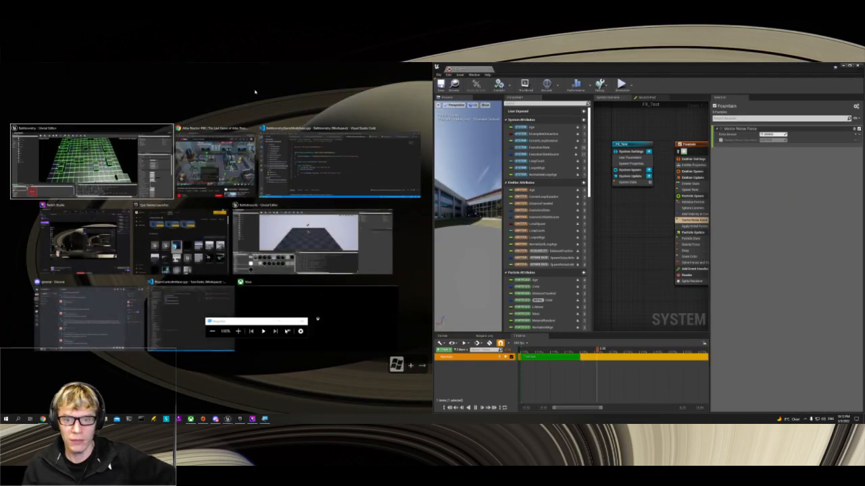
pyautogui.click(91, 162)
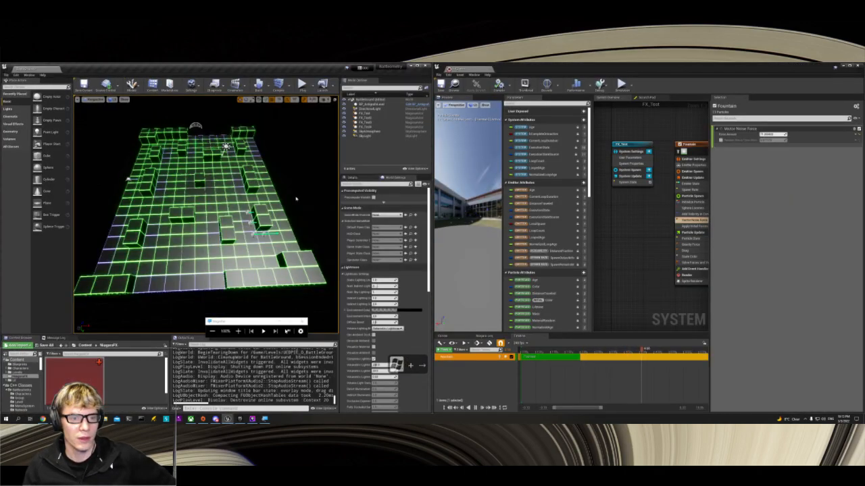
# Step: Switch to YouTube in the browser, examine the pickup effects in the Atlas Reactor gameplay video, and minimize the browser
pyautogui.hotkey('alt', 'Tab')
pyautogui.press('Tab')
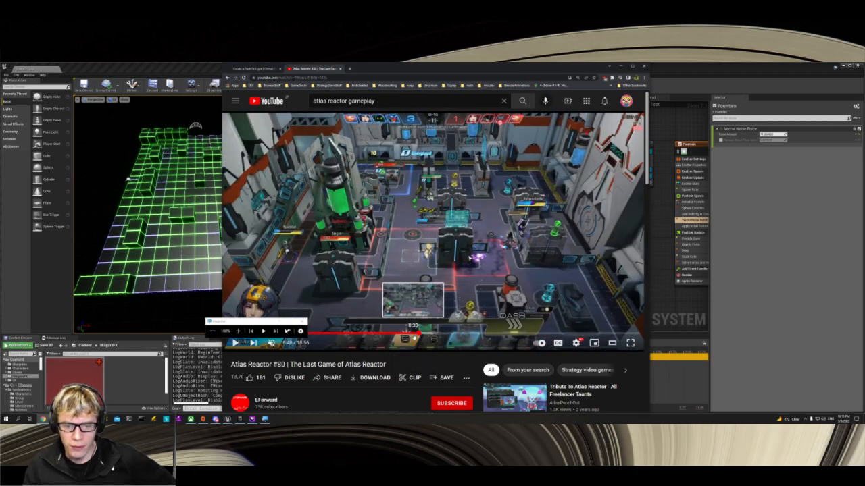
pyautogui.click(412, 334)
pyautogui.click(433, 231)
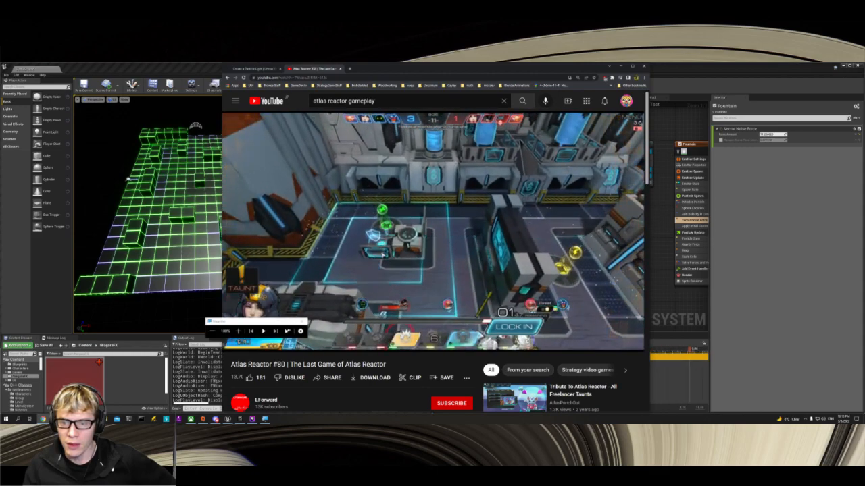
pyautogui.click(462, 251)
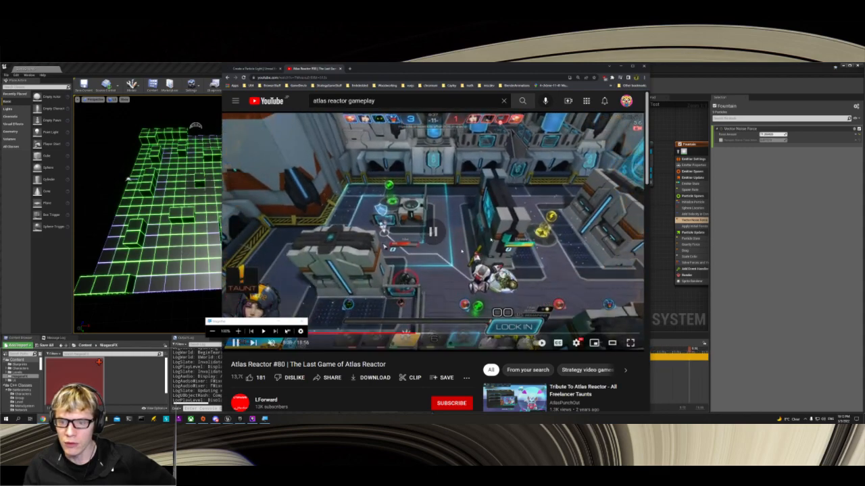
pyautogui.click(384, 246)
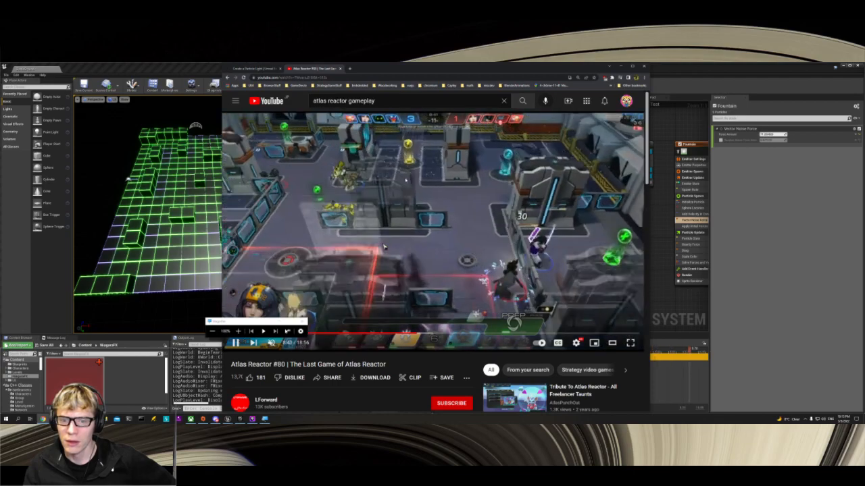
pyautogui.click(384, 246)
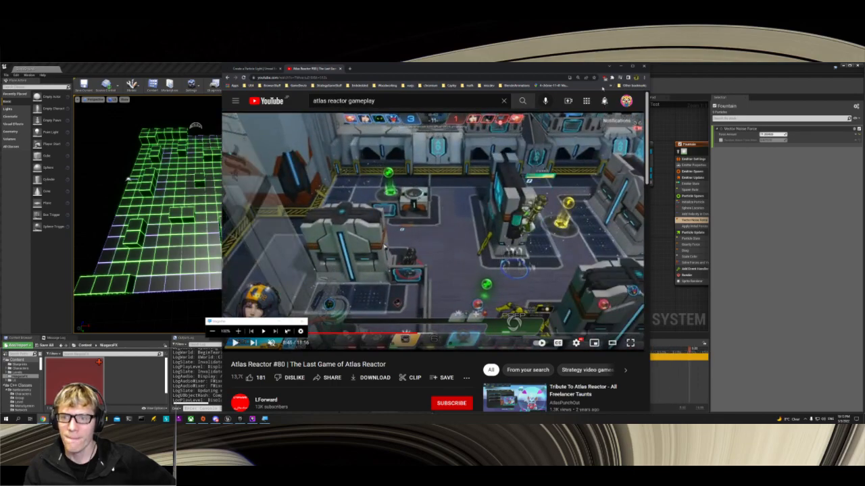
pyautogui.click(619, 68)
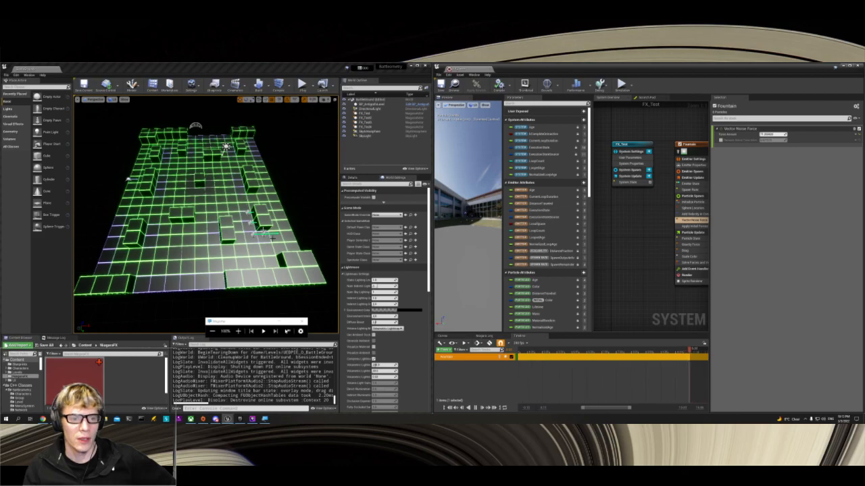
# Step: Try a Velocity Strength value of 5 in the Add Velocity in Cone module, and undo the change
pyautogui.scroll(5, 272, 238)
pyautogui.scroll(-2, 272, 237)
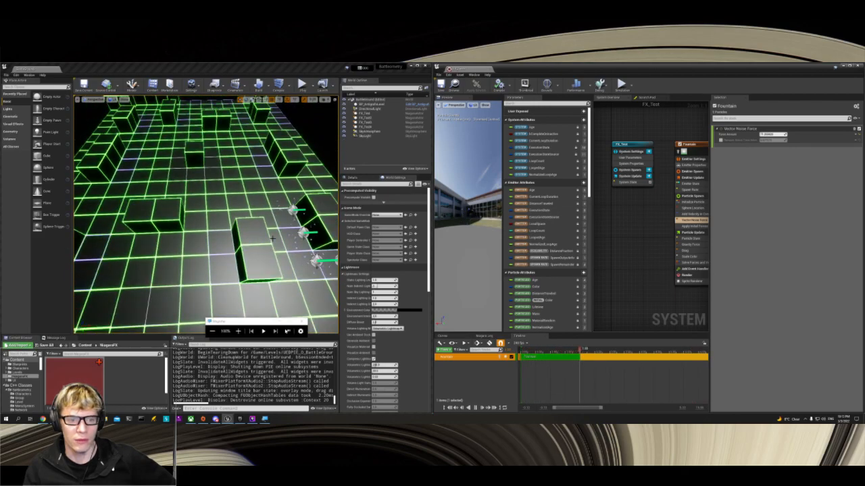
pyautogui.scroll(2, 273, 238)
pyautogui.moveTo(624, 233); pyautogui.dragTo(587, 233, button='right')
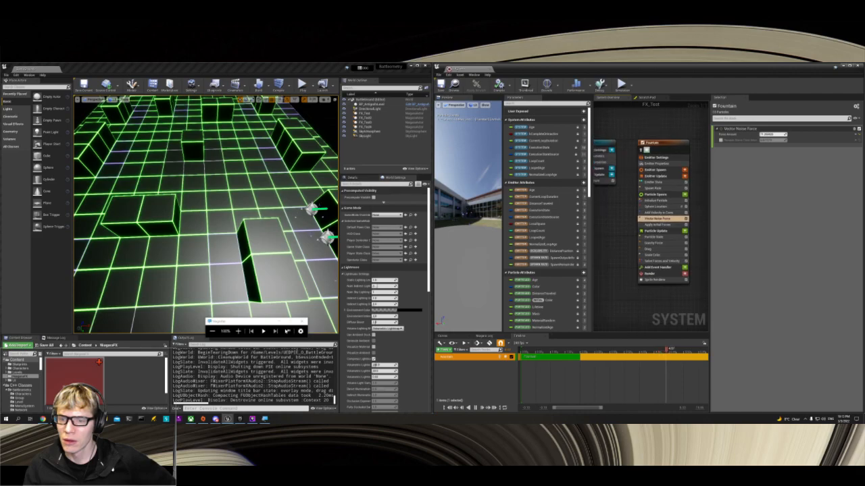
pyautogui.click(664, 212)
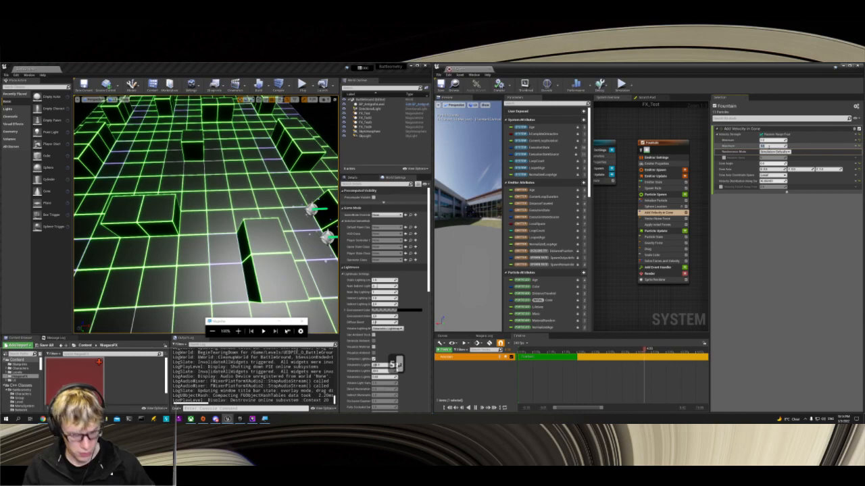
pyautogui.hotkey('ctrl', 'z')
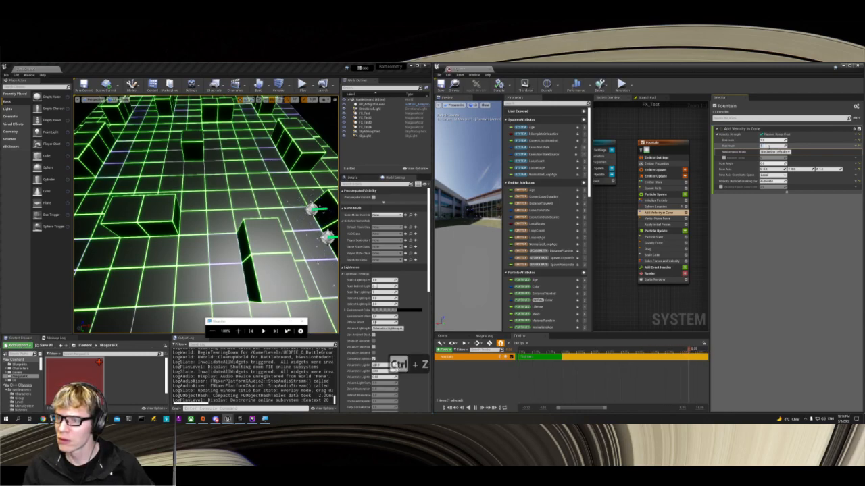
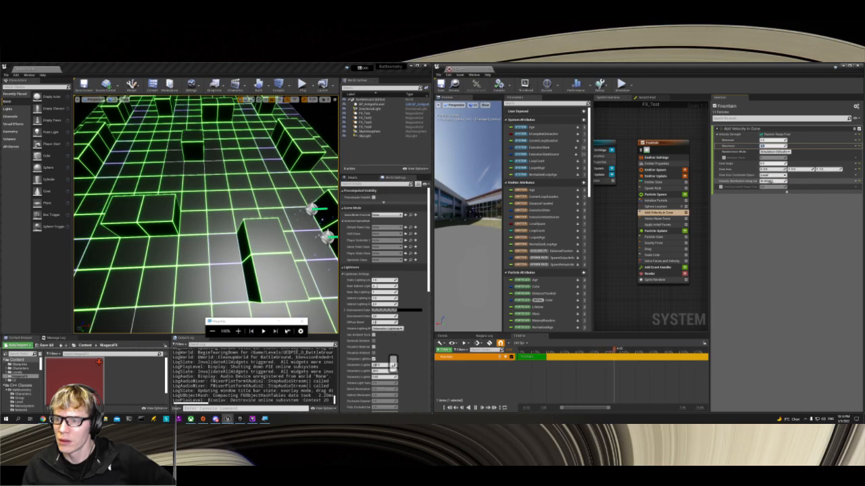
# Step: Change the noise amount in the Fountain emitter's Vector Noise Force module and save the FX_Test system
pyautogui.click(658, 219)
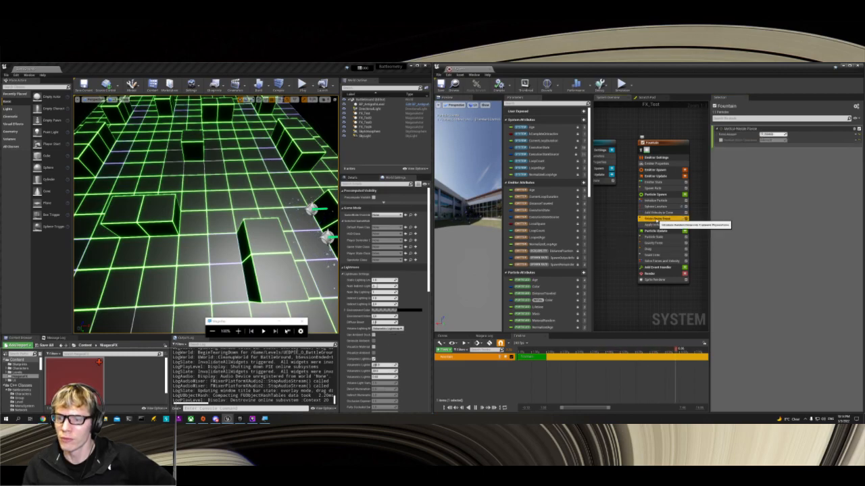
pyautogui.click(763, 135)
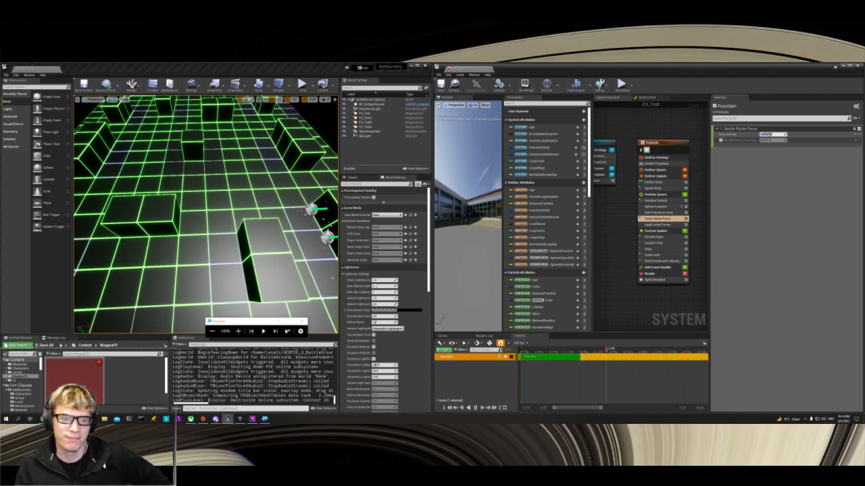
pyautogui.scroll(2, 206, 214)
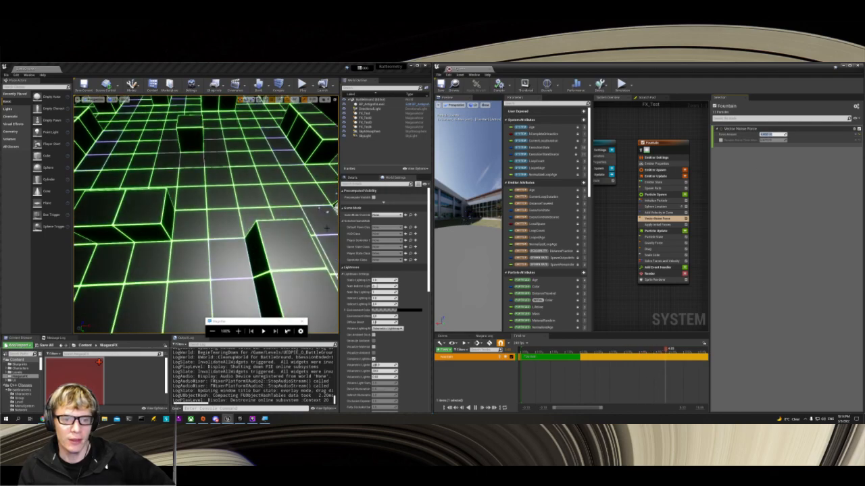
pyautogui.scroll(-1, 206, 215)
pyautogui.moveTo(206, 214); pyautogui.dragTo(237, 216, button='right')
pyautogui.press('w')
pyautogui.press('w')
pyautogui.press('s')
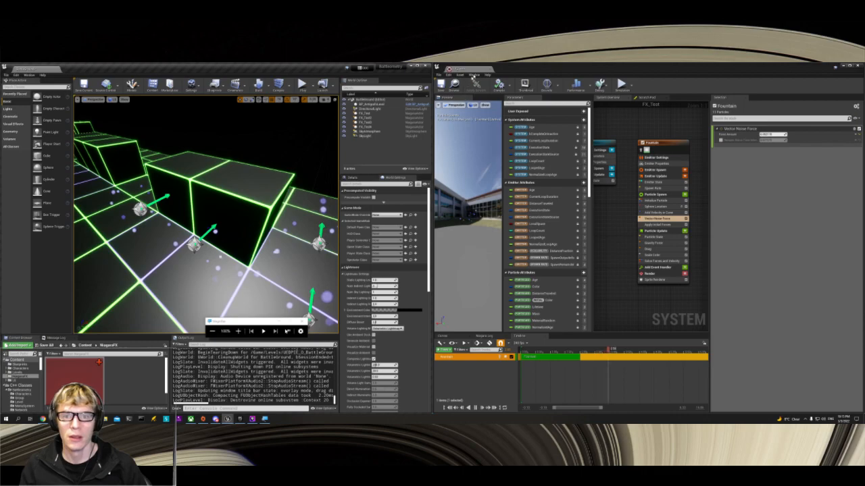
pyautogui.click(476, 69)
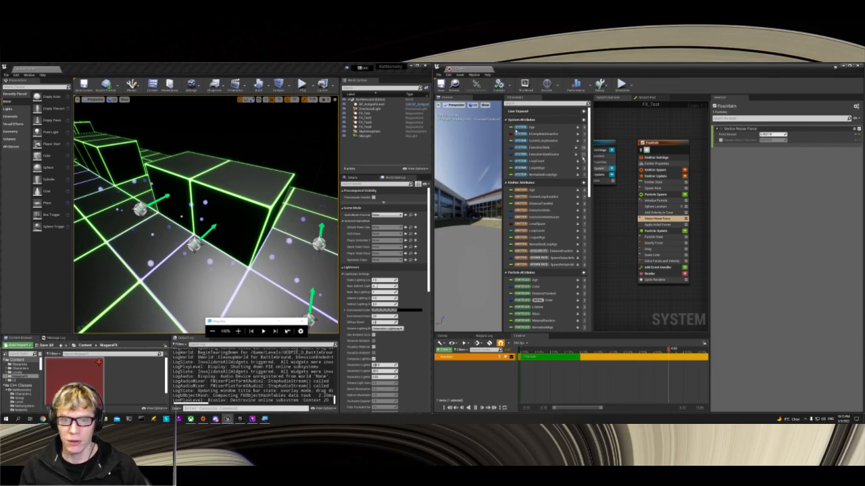
pyautogui.click(441, 85)
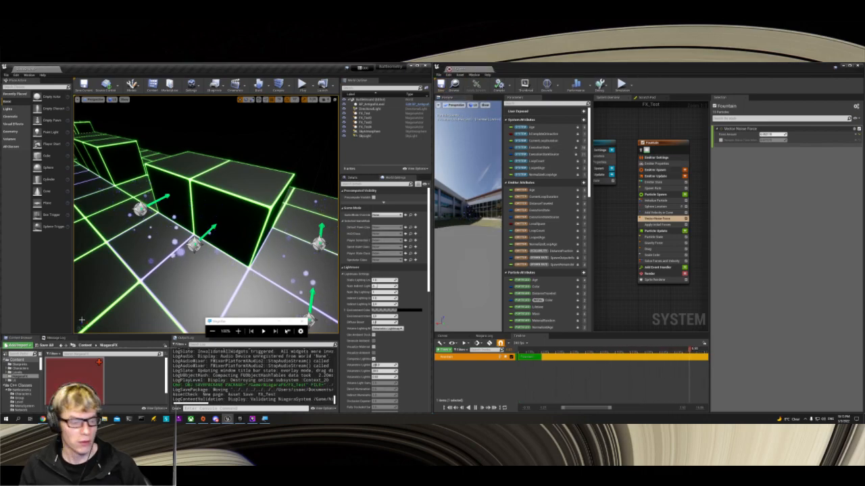
# Step: Create a new material named M_Test in the NiagaraFX folder and open it for editing
pyautogui.rightClick(122, 382)
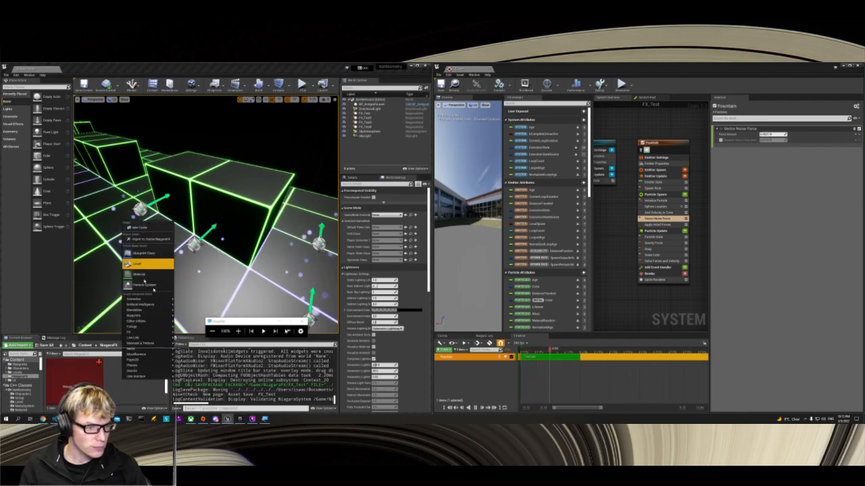
pyautogui.moveTo(139, 300)
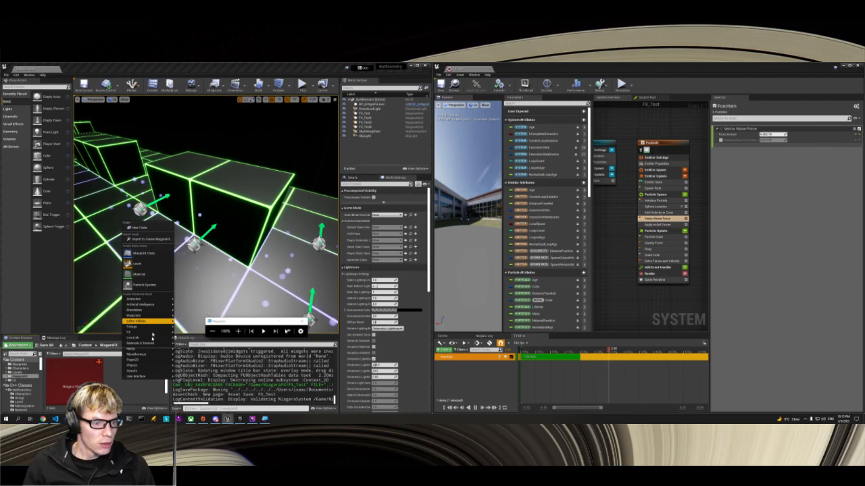
pyautogui.moveTo(146, 349)
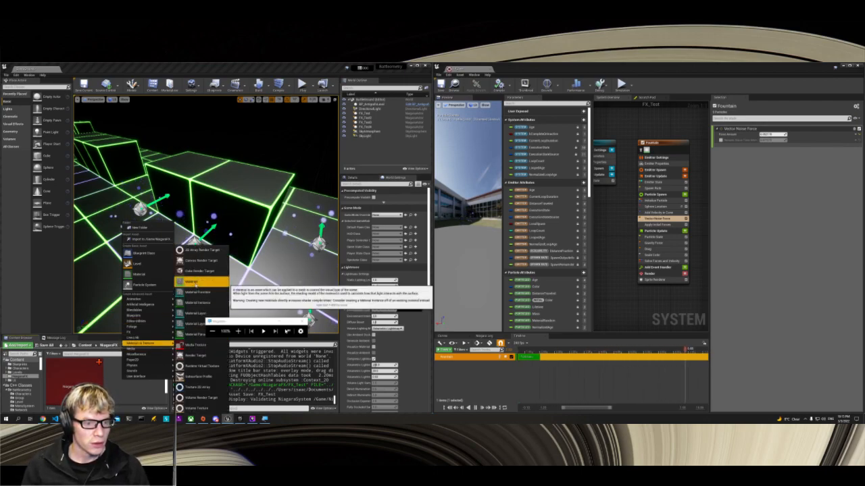
pyautogui.click(195, 283)
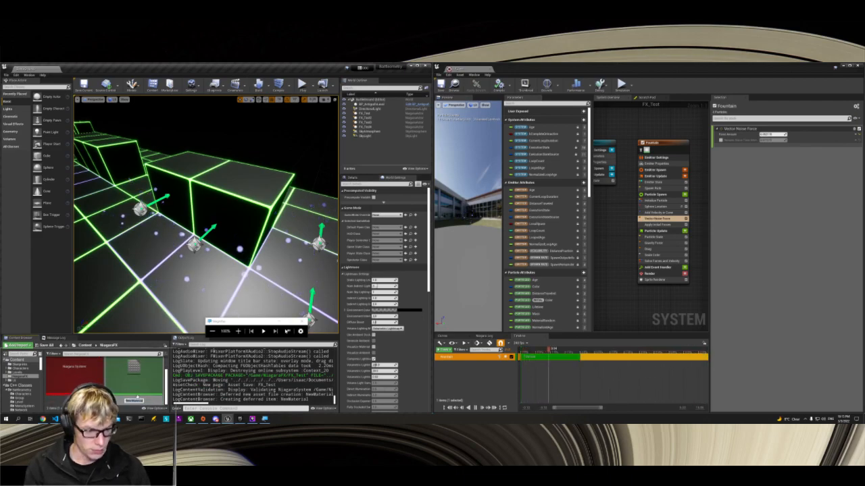
pyautogui.write('M_Test')
pyautogui.press('Return')
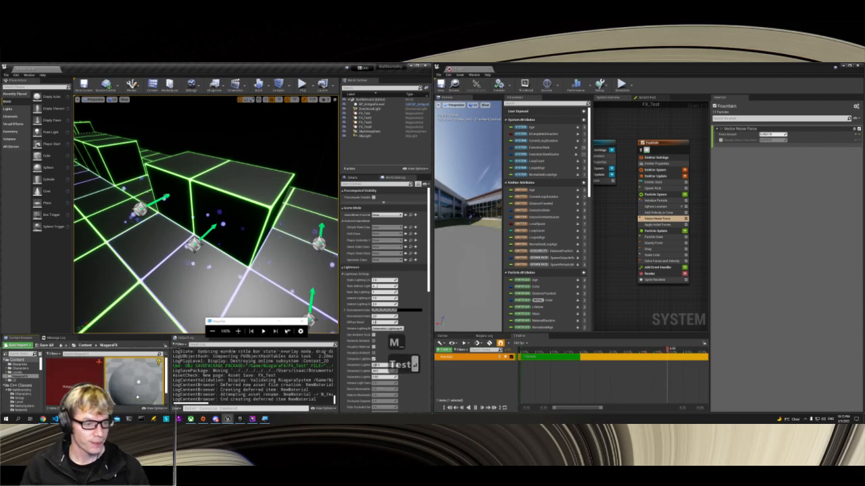
pyautogui.doubleClick(140, 371)
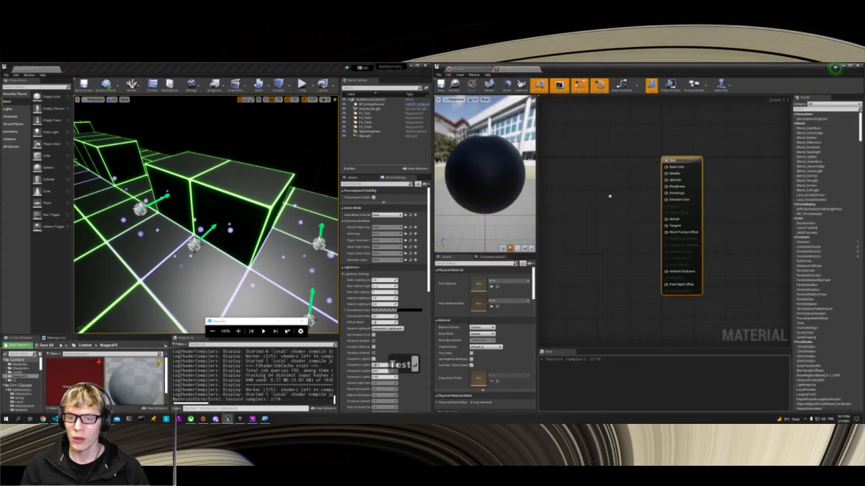
# Step: Locate the material assigned to FX_Test's Sprite Renderer in the Niagara default assets and open DefaultSpriteMaterial
pyautogui.click(464, 69)
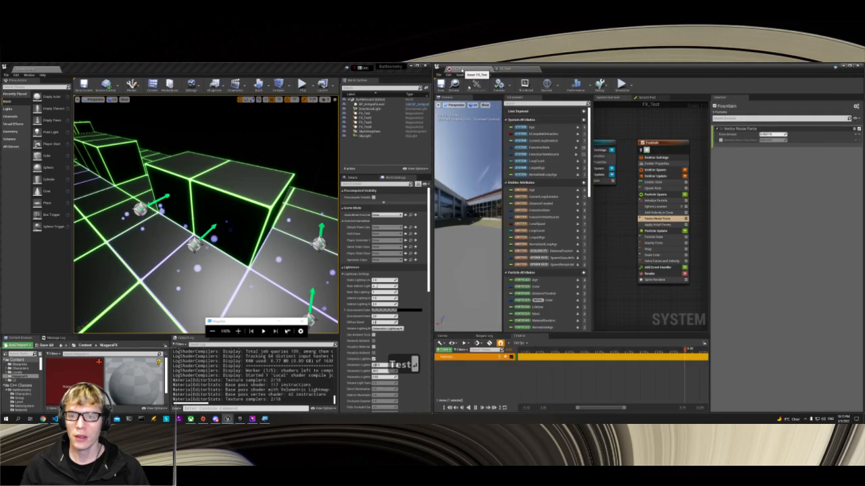
pyautogui.click(662, 279)
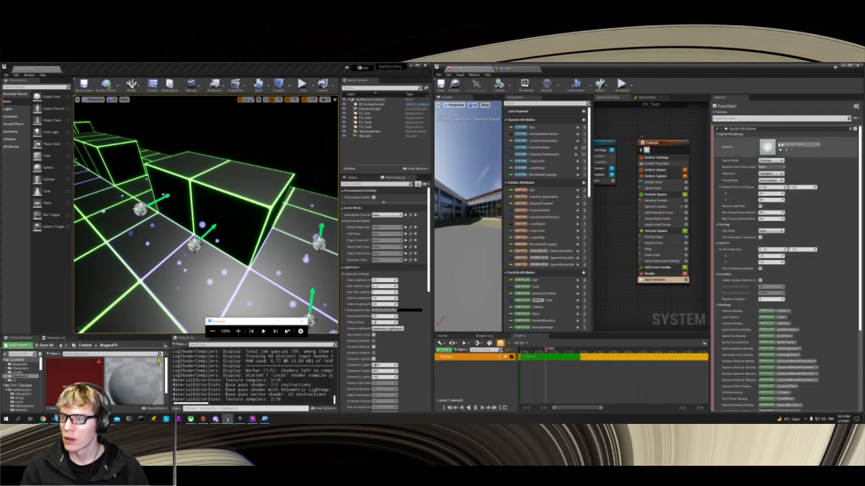
pyautogui.click(786, 150)
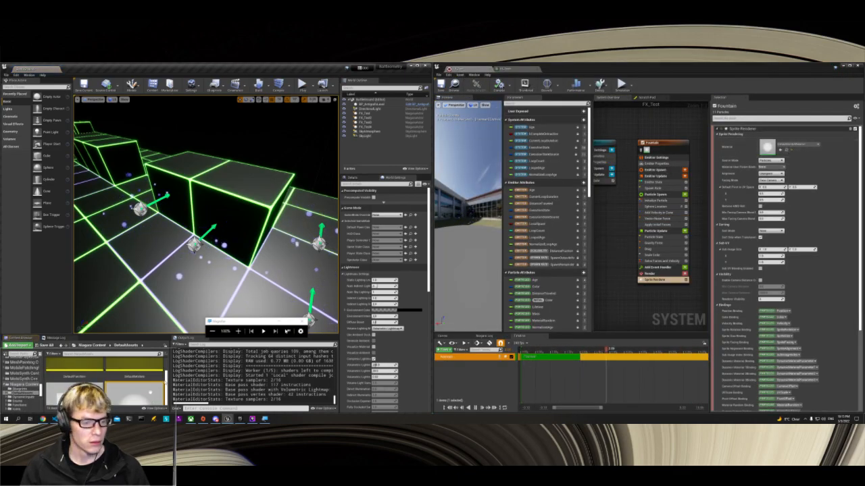
pyautogui.scroll(-3, 134, 361)
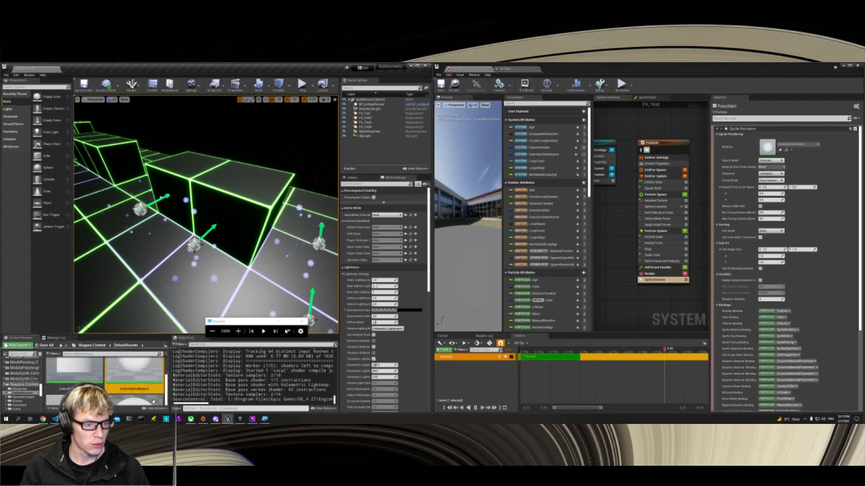
pyautogui.doubleClick(134, 362)
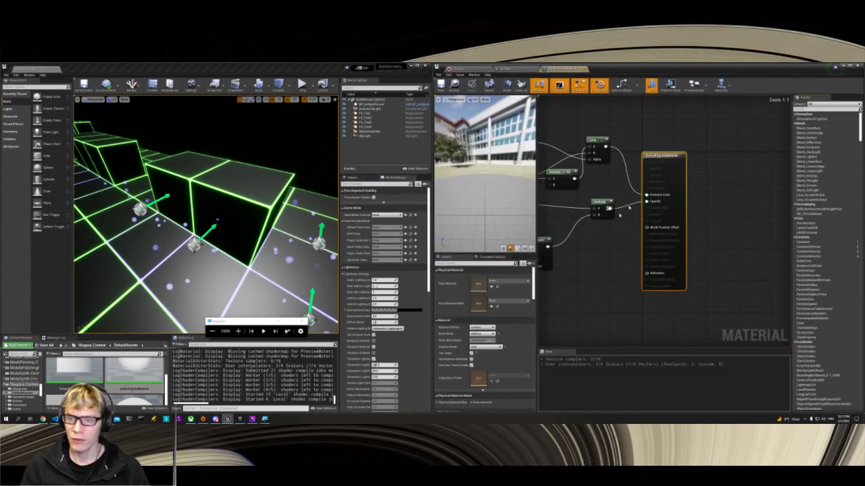
# Step: Copy all expression nodes from DefaultSpriteMaterial into M_Test and move the M_Test result node clear of them
pyautogui.scroll(-1, 725, 262)
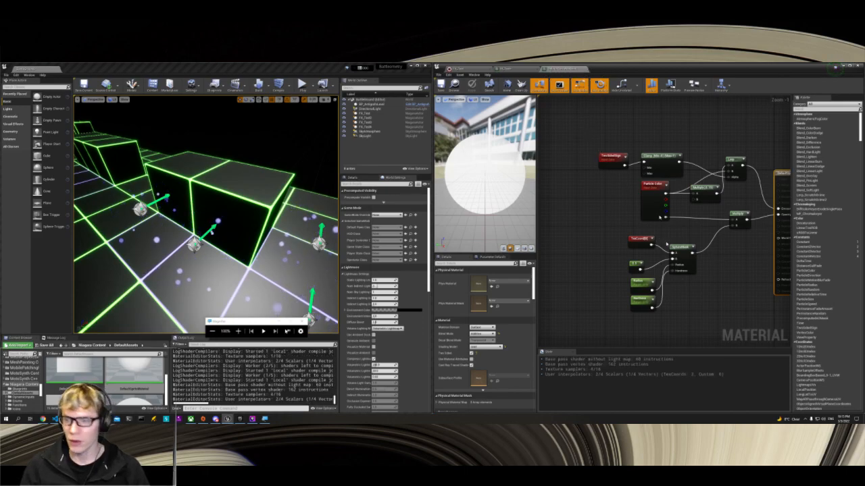
pyautogui.moveTo(673, 139); pyautogui.dragTo(634, 132, button='right')
pyautogui.moveTo(558, 123); pyautogui.dragTo(722, 321)
pyautogui.hotkey('ctrl', 'c')
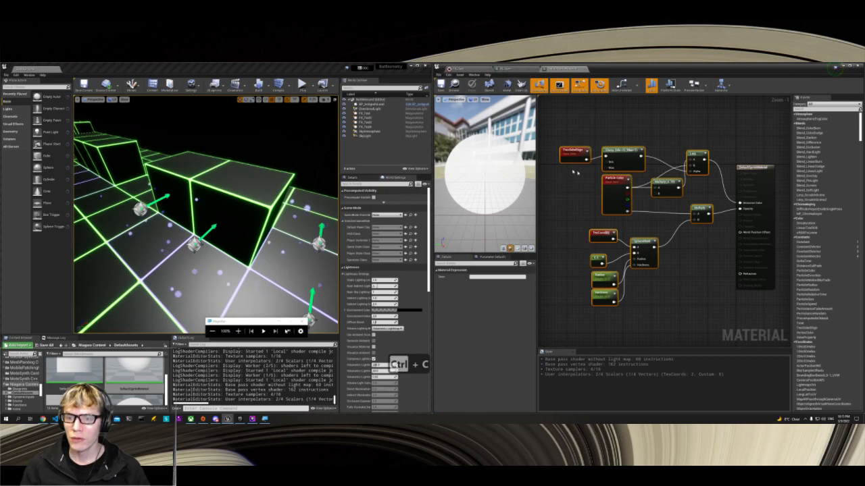
pyautogui.click(615, 195)
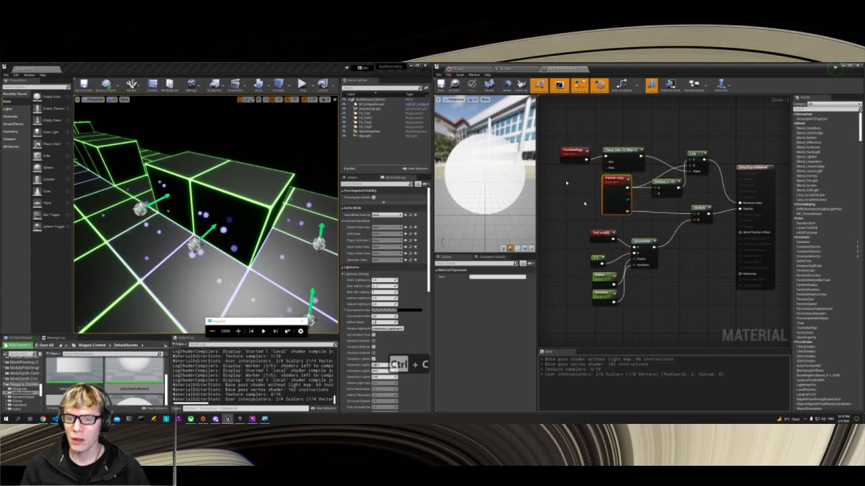
pyautogui.click(571, 151)
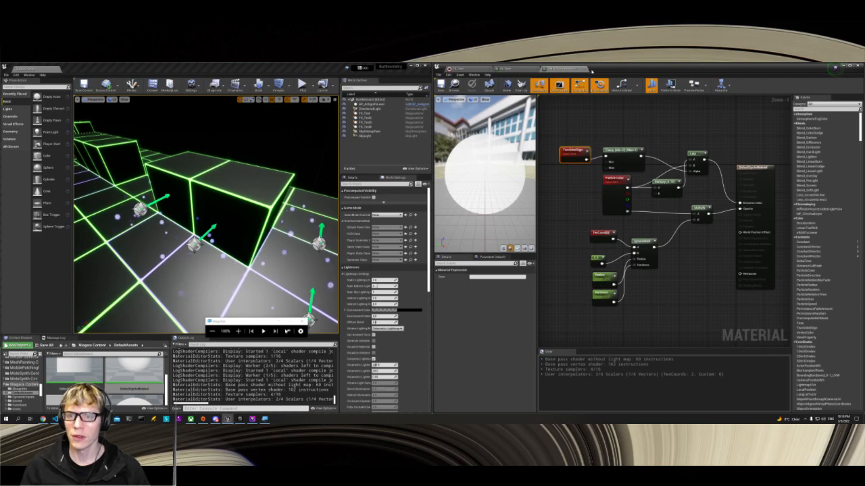
pyautogui.click(511, 69)
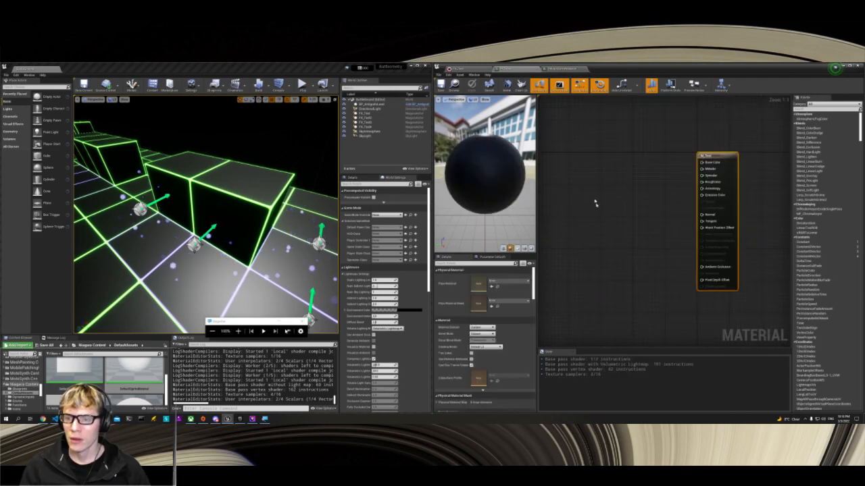
pyautogui.hotkey('ctrl', 'v')
pyautogui.moveTo(709, 157); pyautogui.dragTo(744, 140)
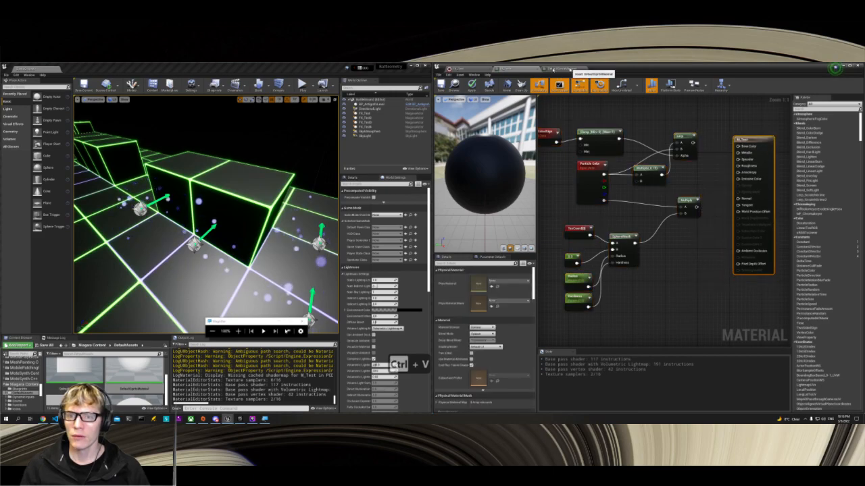
# Step: Connect the Lerp output to Emissive Color on the M_Test result node, and try to connect the Multiply output to Opacity
pyautogui.click(547, 69)
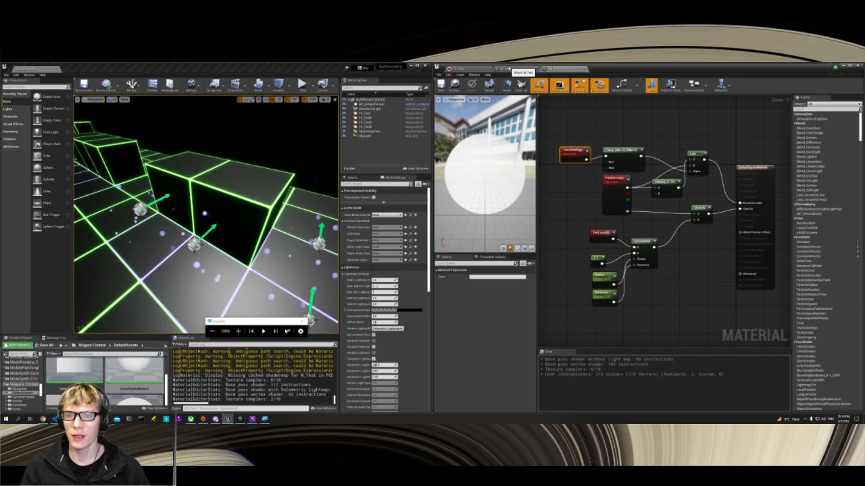
pyautogui.click(521, 69)
pyautogui.moveTo(693, 143); pyautogui.dragTo(737, 179)
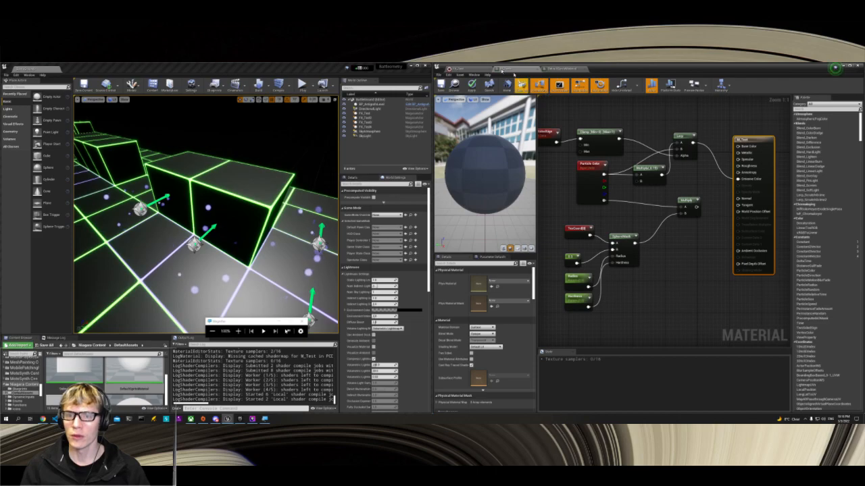
pyautogui.click(467, 69)
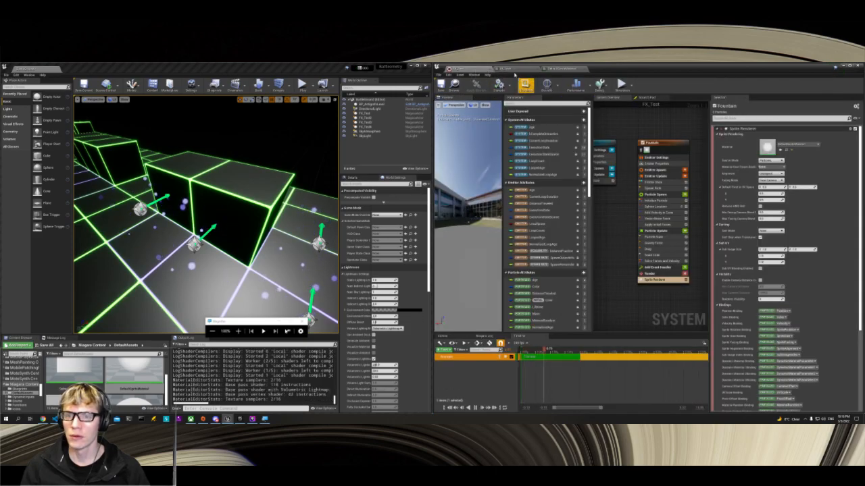
pyautogui.click(521, 69)
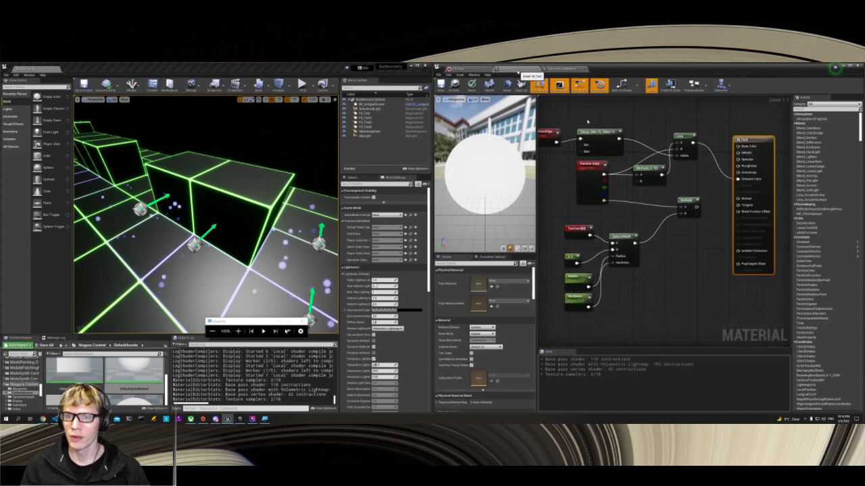
pyautogui.moveTo(696, 207); pyautogui.dragTo(740, 187)
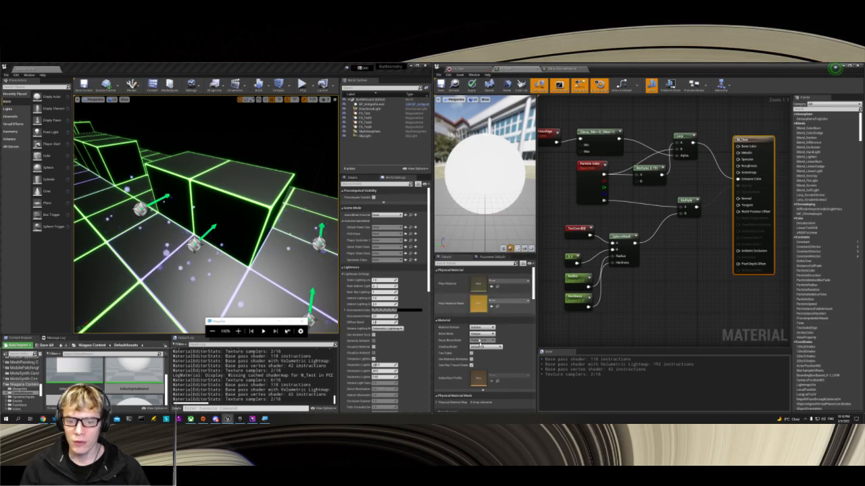
# Step: Examine M_Test's Material Domain options and DefaultSpriteMaterial's material, translucency and usage settings for comparison
pyautogui.click(491, 329)
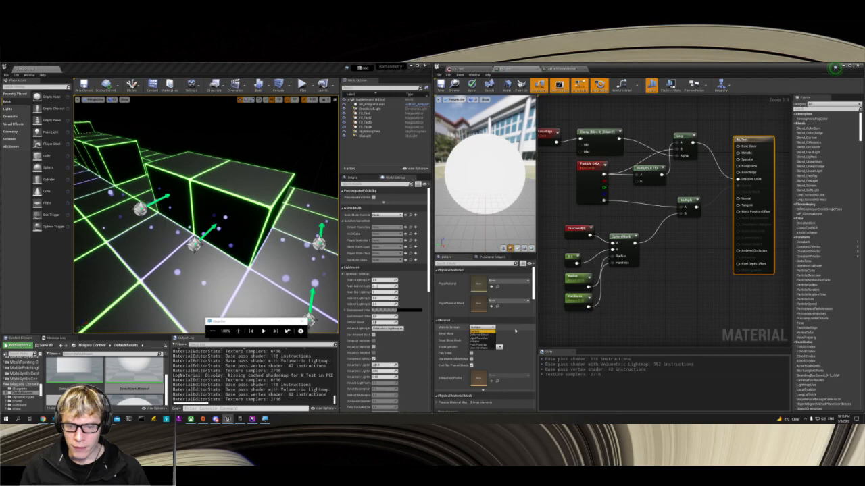
pyautogui.click(515, 331)
pyautogui.click(558, 69)
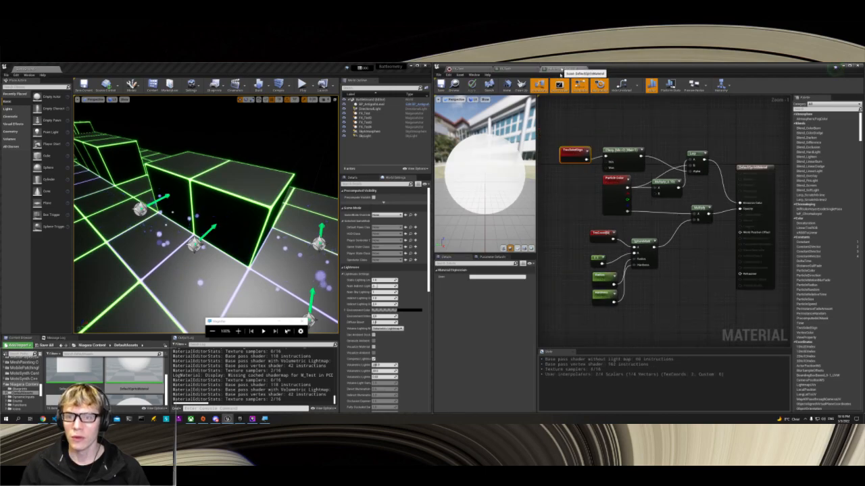
pyautogui.click(754, 168)
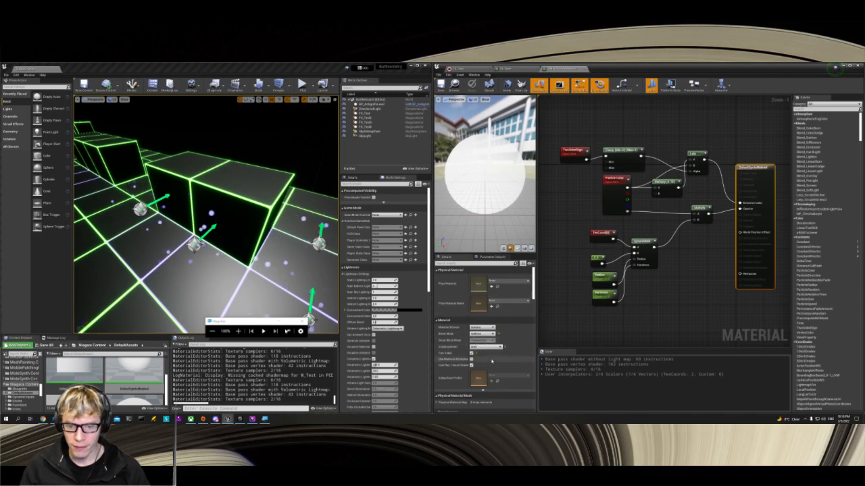
pyautogui.scroll(-4, 486, 355)
pyautogui.scroll(2, 473, 355)
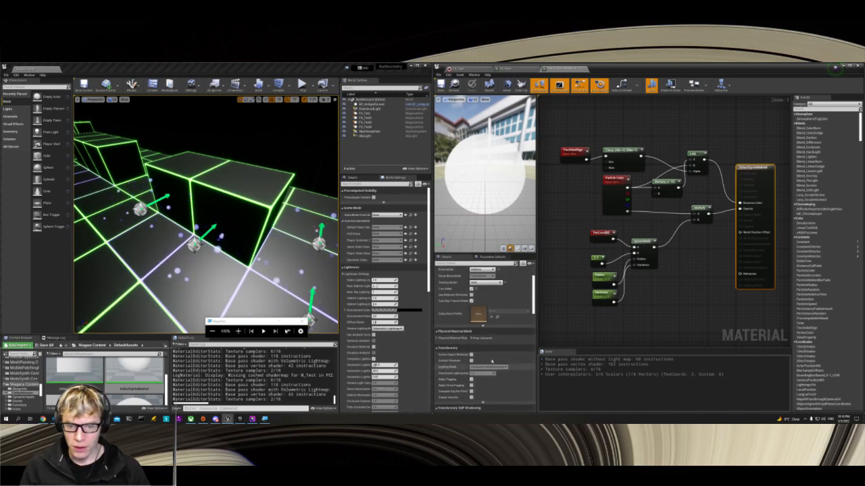
pyautogui.click(437, 348)
pyautogui.scroll(-5, 465, 362)
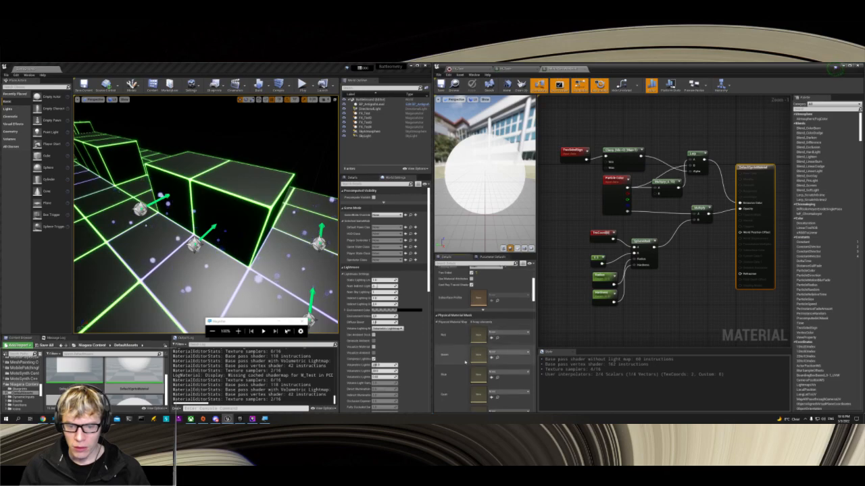
pyautogui.scroll(-8, 466, 362)
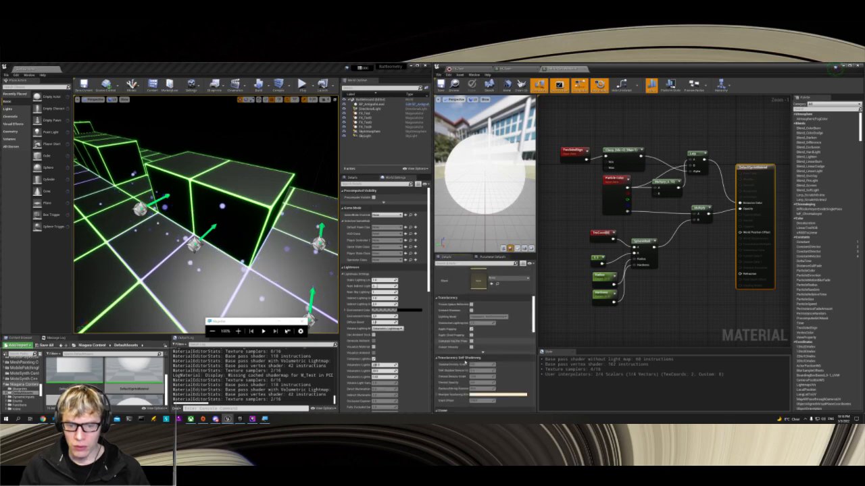
pyautogui.scroll(-3, 466, 362)
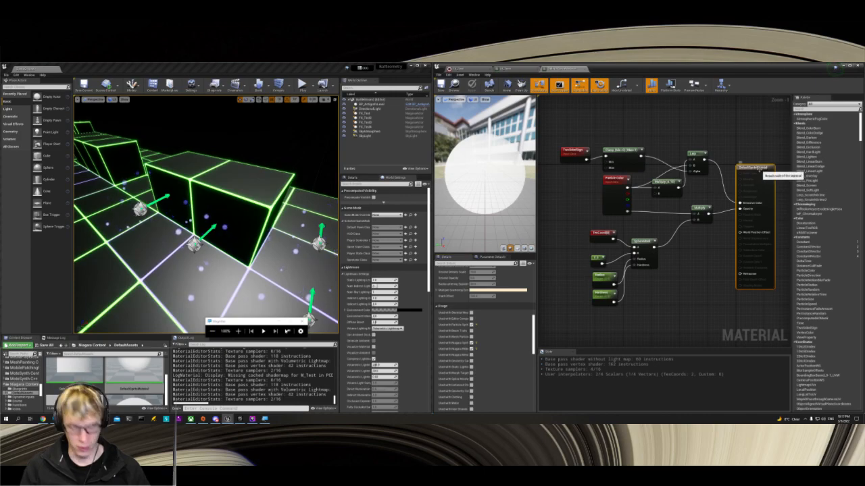
pyautogui.hotkey('ctrl', 'c')
pyautogui.click(504, 70)
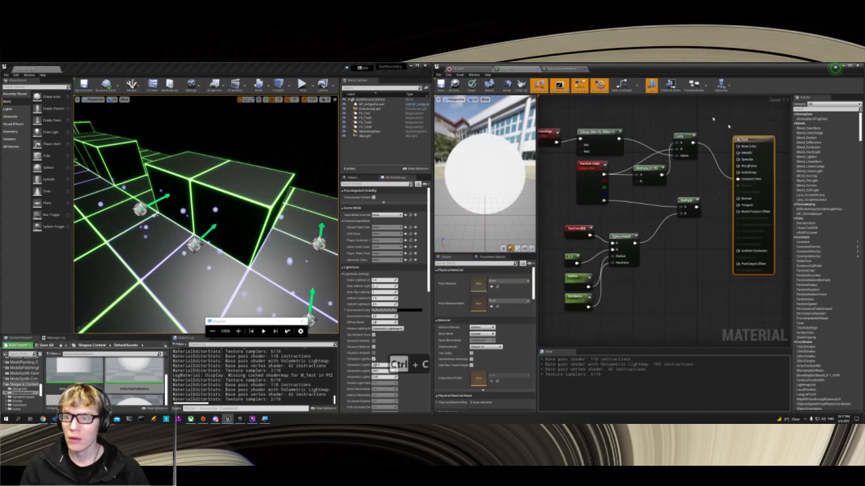
pyautogui.hotkey('ctrl', 'v')
pyautogui.scroll(-3, 712, 253)
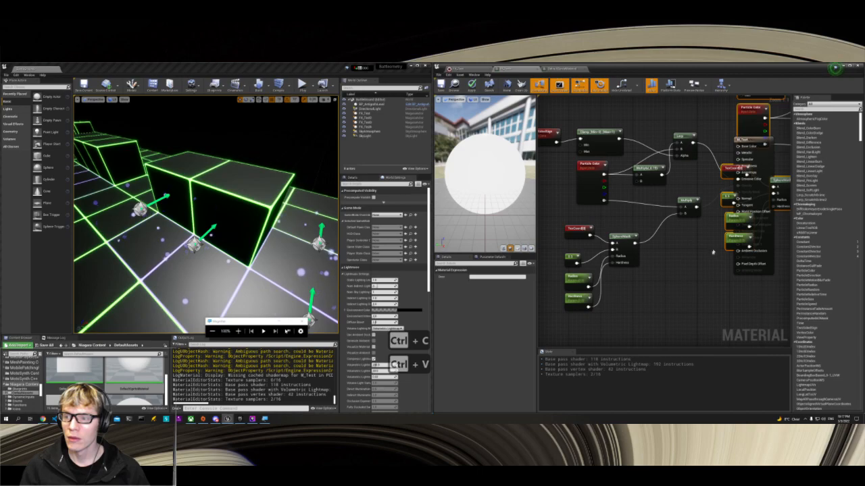
pyautogui.scroll(-2, 712, 253)
pyautogui.moveTo(727, 288); pyautogui.dragTo(628, 296, button='right')
pyautogui.scroll(4, 628, 298)
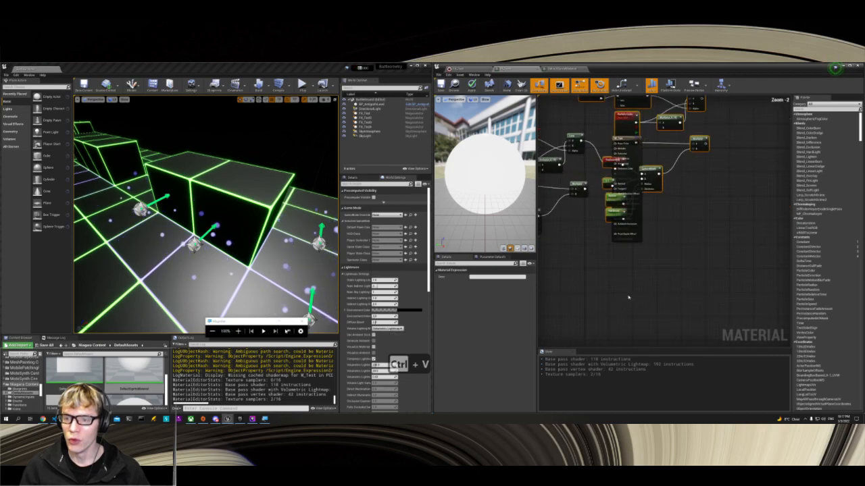
pyautogui.hotkey('ctrl', 'z')
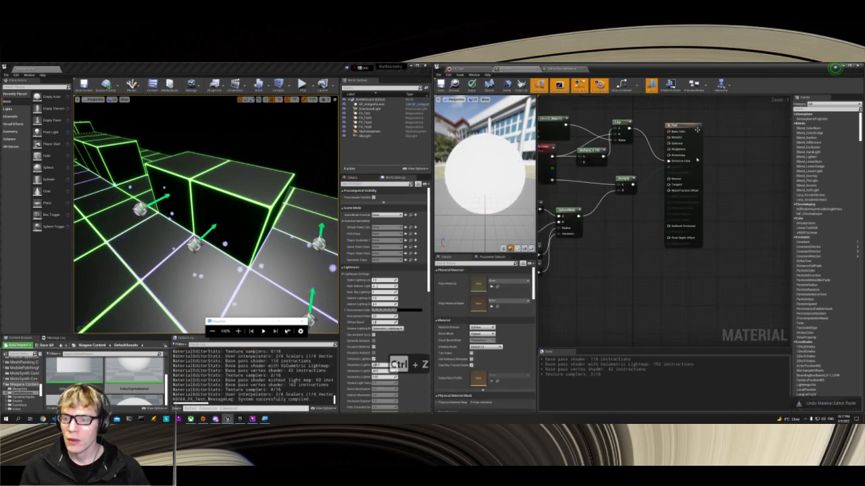
# Step: Match M_Test's Blend Mode to that of DefaultSpriteMaterial and set its Shading Model to Unlit
pyautogui.click(681, 125)
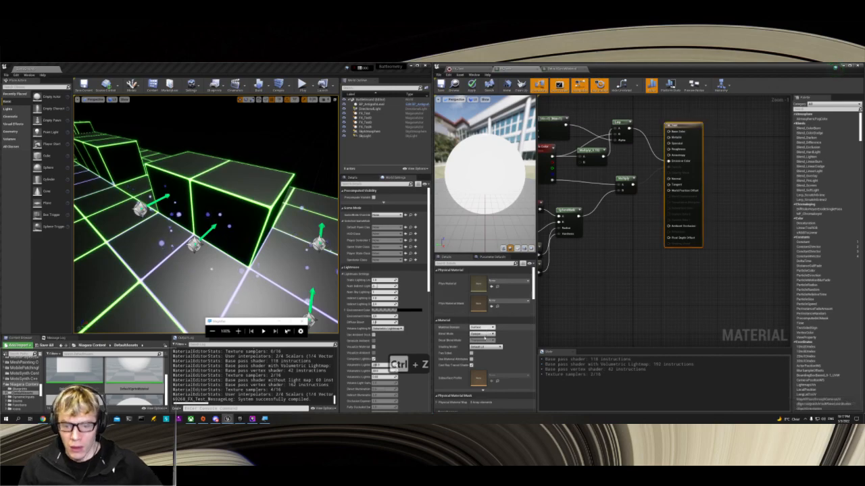
pyautogui.click(481, 334)
pyautogui.click(477, 349)
pyautogui.click(483, 347)
pyautogui.click(477, 351)
# Step: Enable M_Test's usage with Particle Sprites, Niagara Sprites and Niagara Ribbons, matching DefaultSpriteMaterial
pyautogui.scroll(-4, 500, 338)
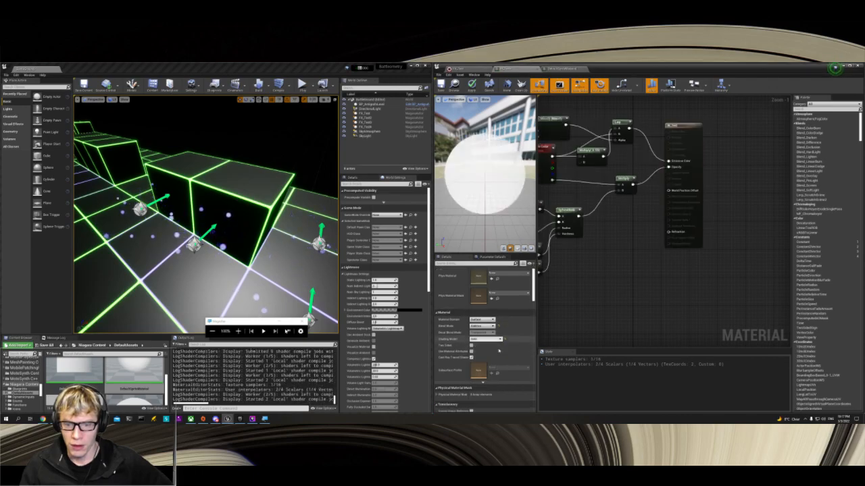
pyautogui.scroll(-8, 498, 349)
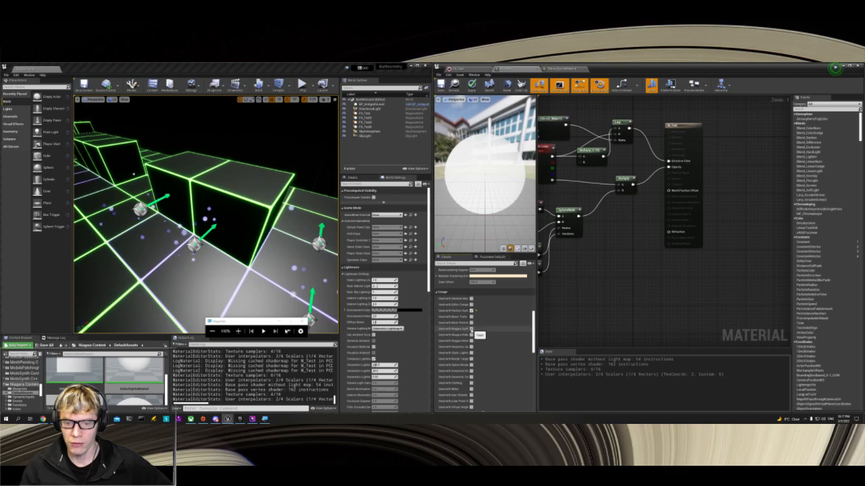
pyautogui.click(568, 68)
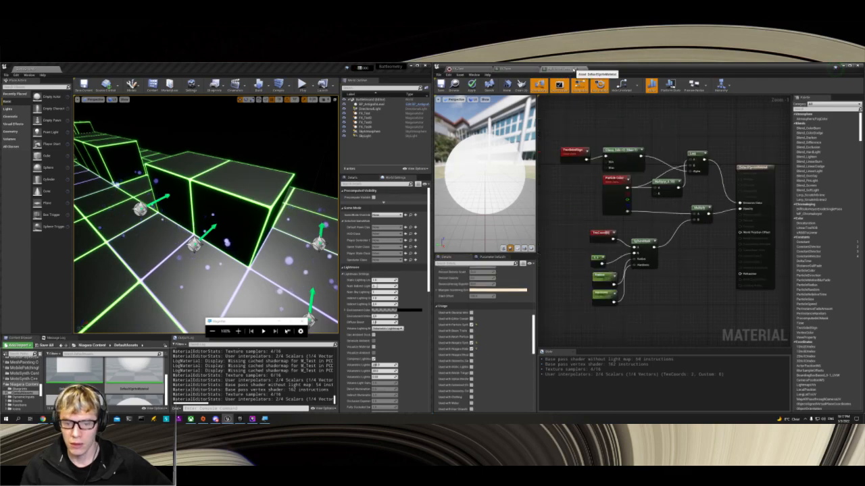
pyautogui.click(505, 70)
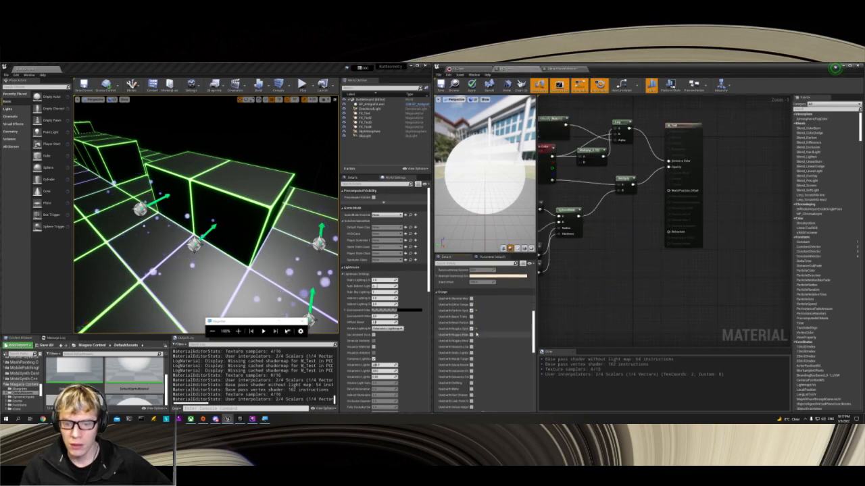
pyautogui.click(471, 334)
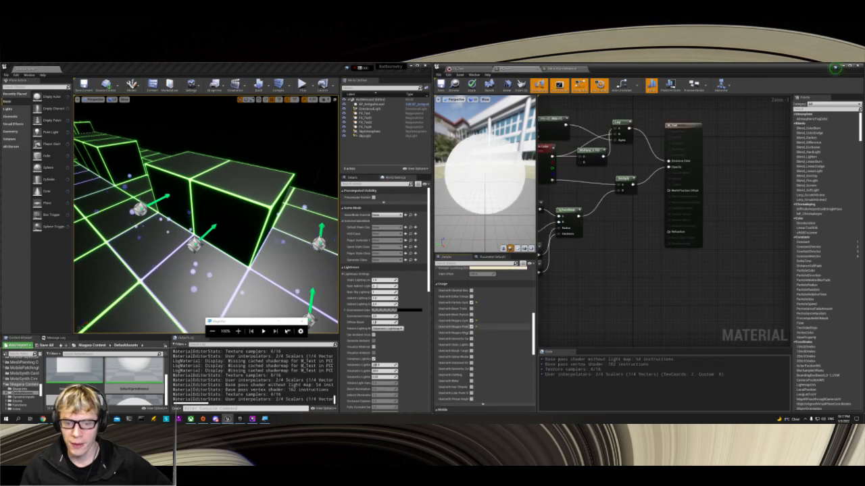
# Step: Compare the remaining usage, mobile, forward shading, tessellation and refraction settings of M_Test and DefaultSpriteMaterial
pyautogui.click(553, 69)
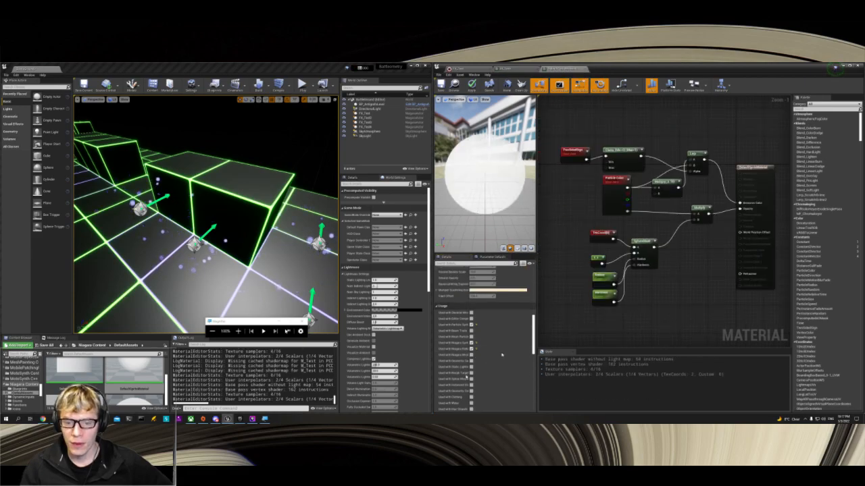
pyautogui.scroll(-8, 504, 351)
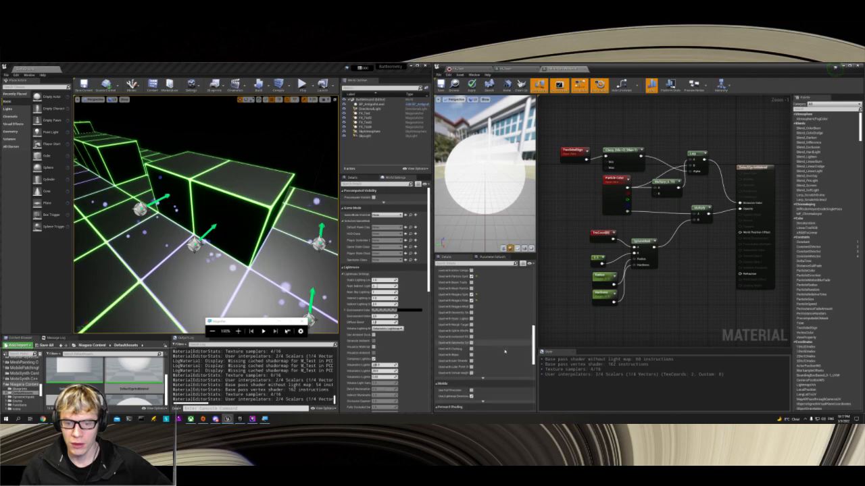
pyautogui.scroll(-2, 504, 351)
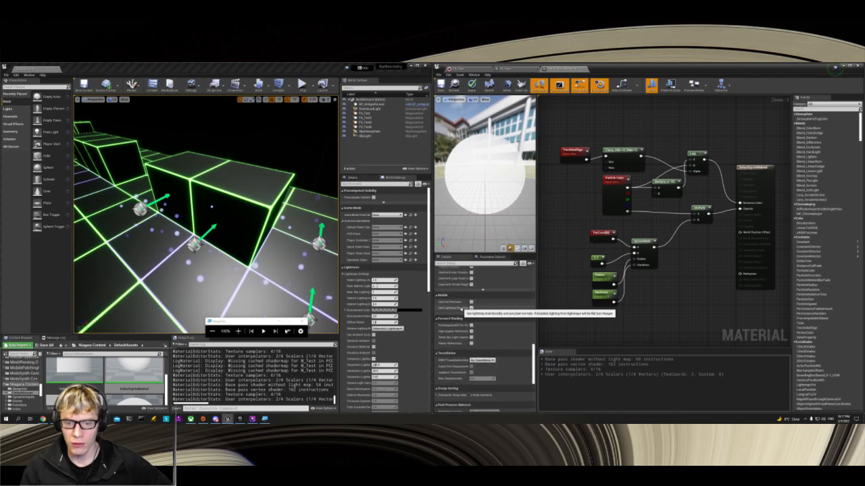
pyautogui.click(518, 71)
pyautogui.scroll(-3, 481, 352)
pyautogui.scroll(-3, 481, 353)
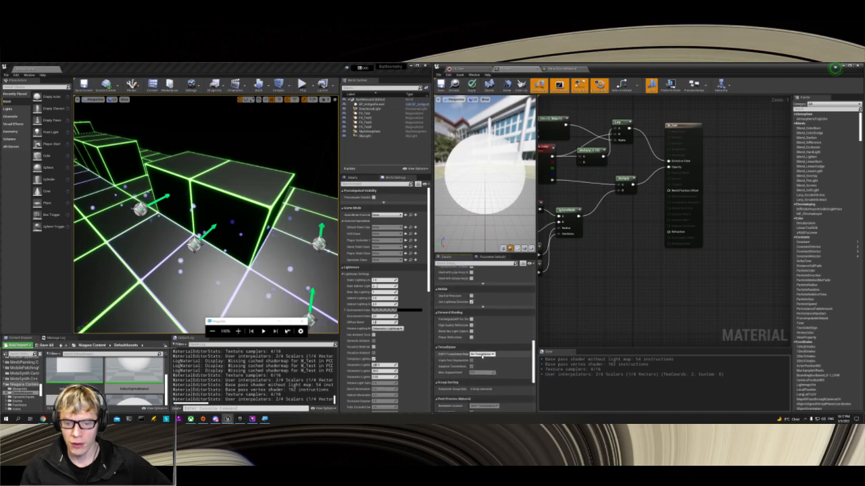
pyautogui.scroll(-3, 482, 355)
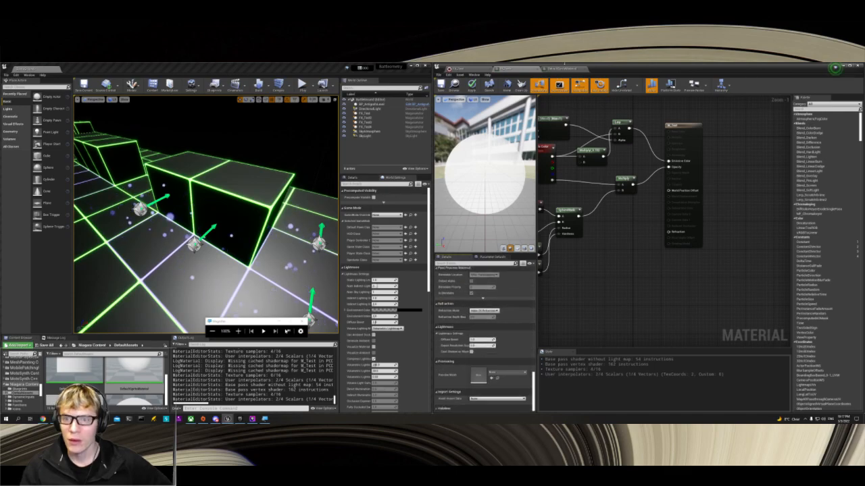
pyautogui.click(562, 70)
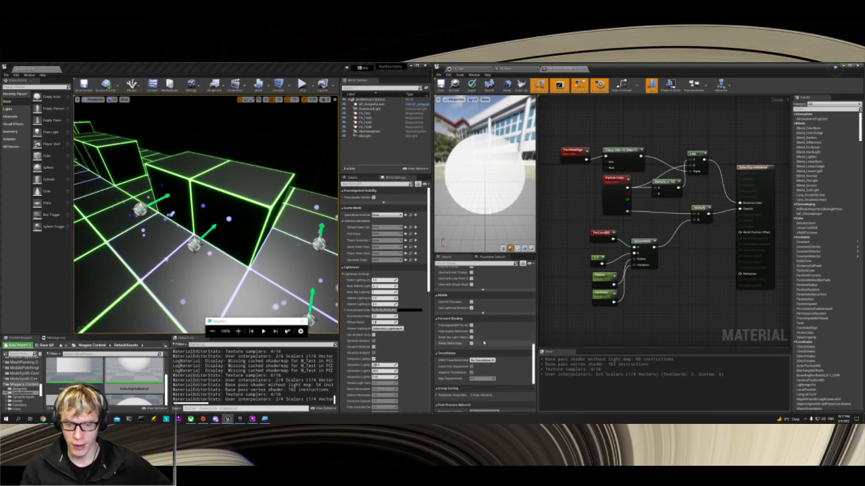
pyautogui.click(511, 74)
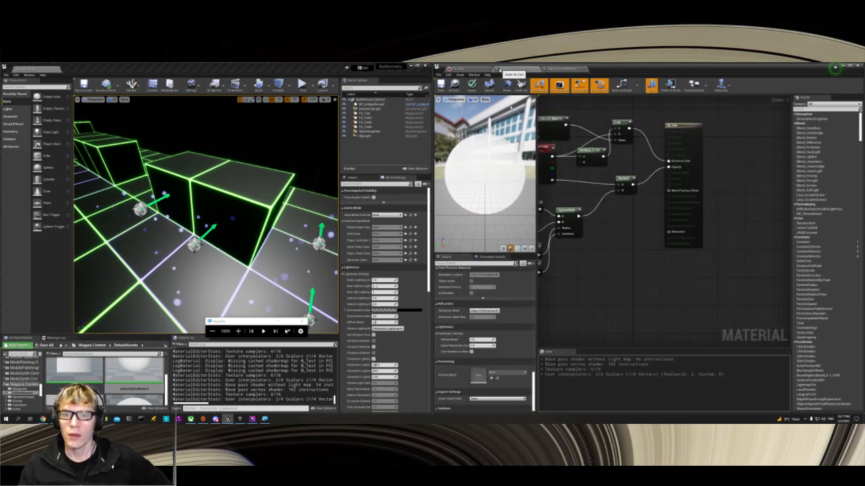
# Step: Save M_Test with its updated material and usage settings
pyautogui.moveTo(627, 287); pyautogui.dragTo(730, 288, button='right')
pyautogui.hotkey('ctrl', 's')
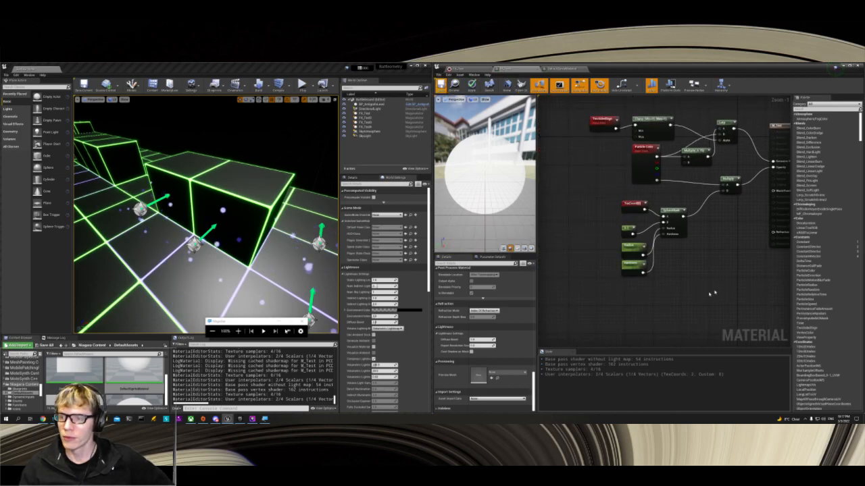
# Step: Set Const B of the Multiply node fed by Particle Color to 0.98 and try adjusting it further
pyautogui.moveTo(721, 292); pyautogui.dragTo(651, 328, button='right')
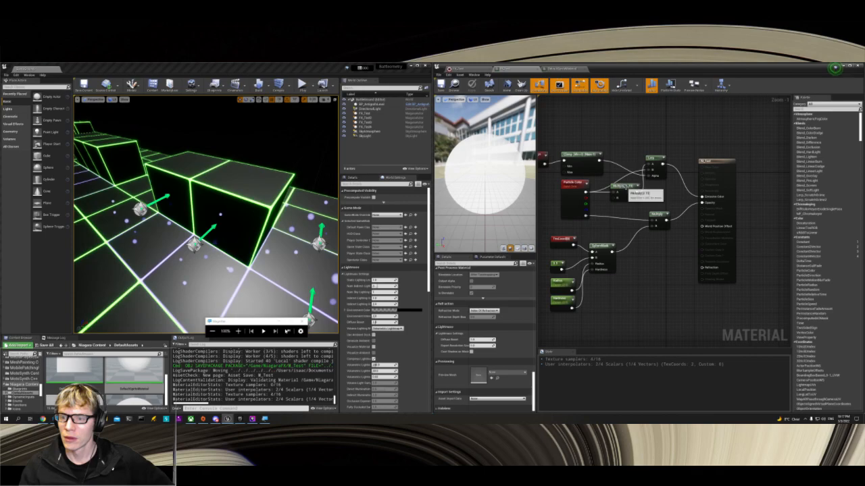
pyautogui.click(624, 188)
pyautogui.click(480, 282)
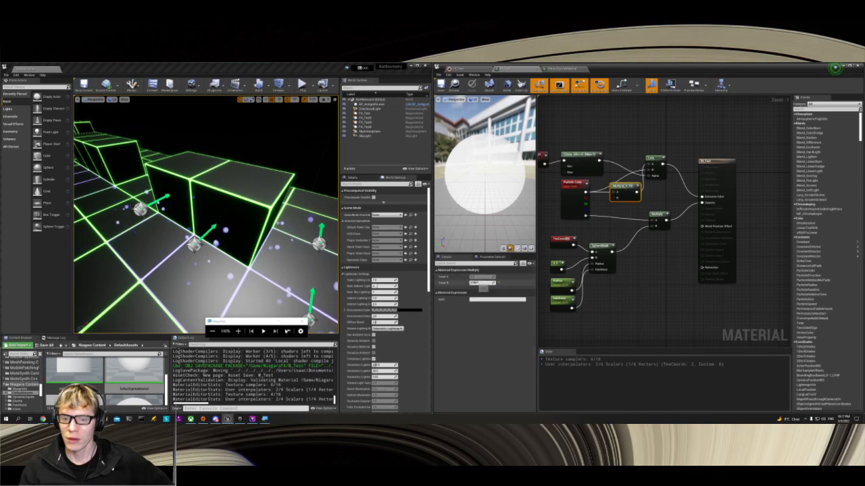
pyautogui.write('0.98')
pyautogui.press('Return')
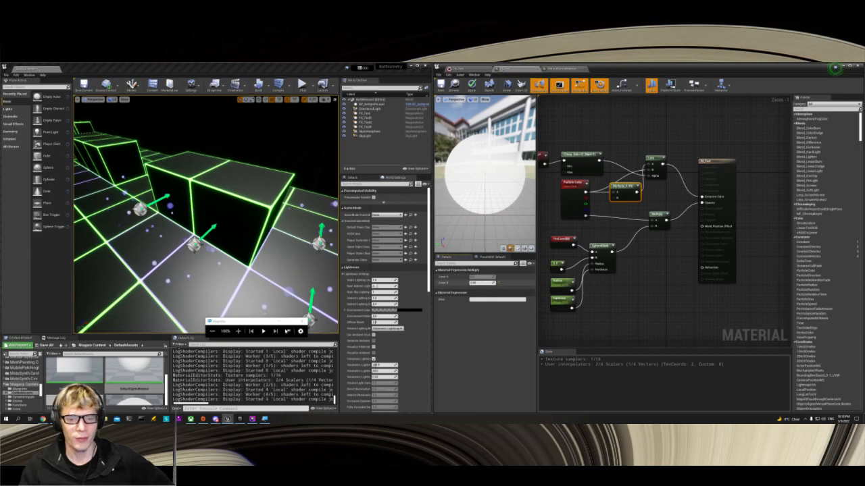
pyautogui.moveTo(480, 282); pyautogui.dragTo(475, 282)
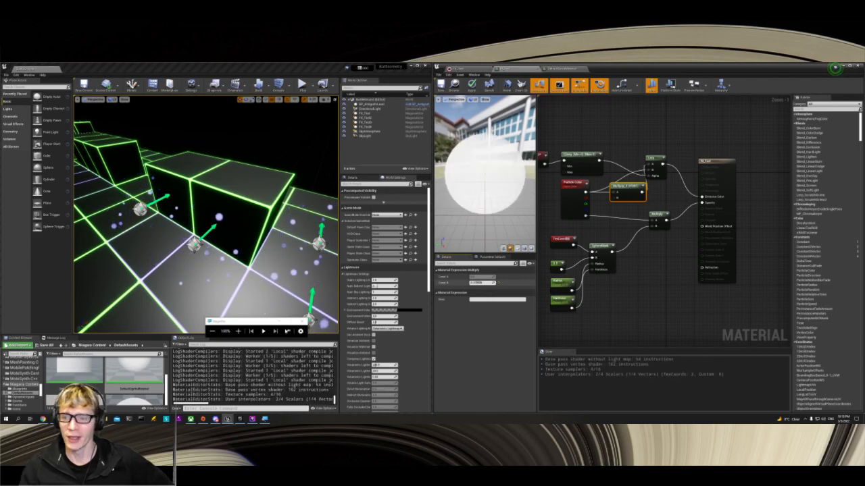
pyautogui.moveTo(627, 282); pyautogui.dragTo(648, 289, button='right')
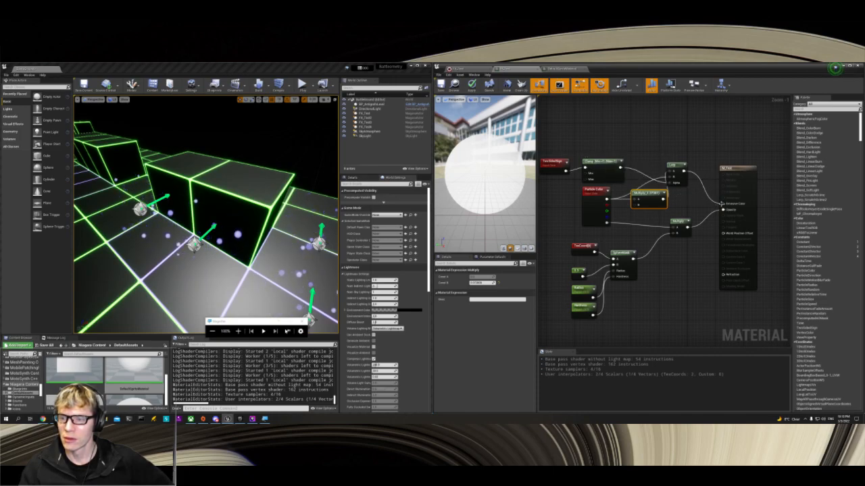
pyautogui.moveTo(722, 204); pyautogui.dragTo(698, 154)
pyautogui.click(686, 204)
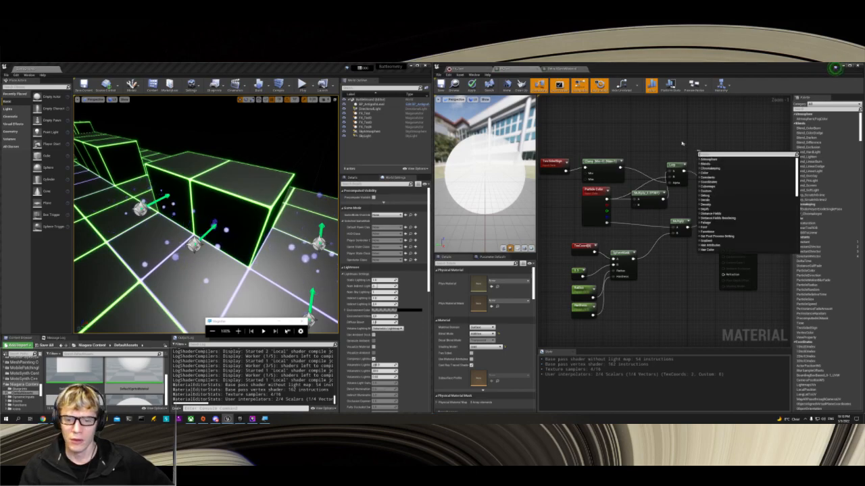
pyautogui.click(681, 143)
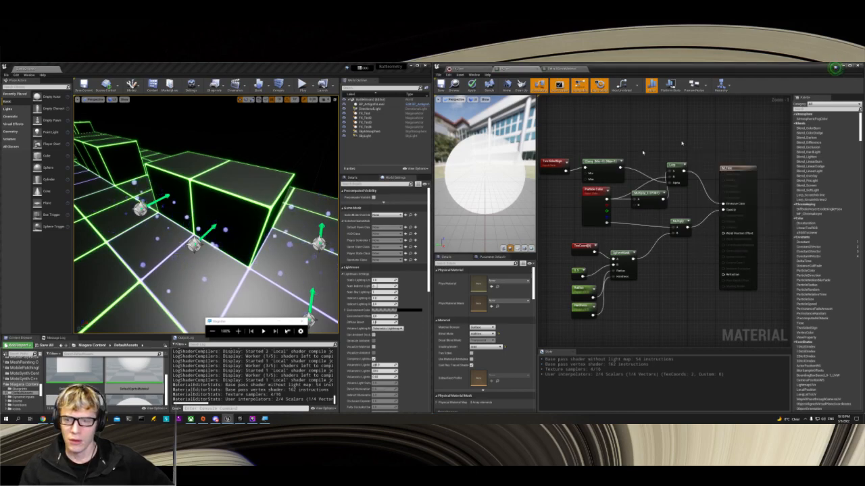
pyautogui.click(594, 160)
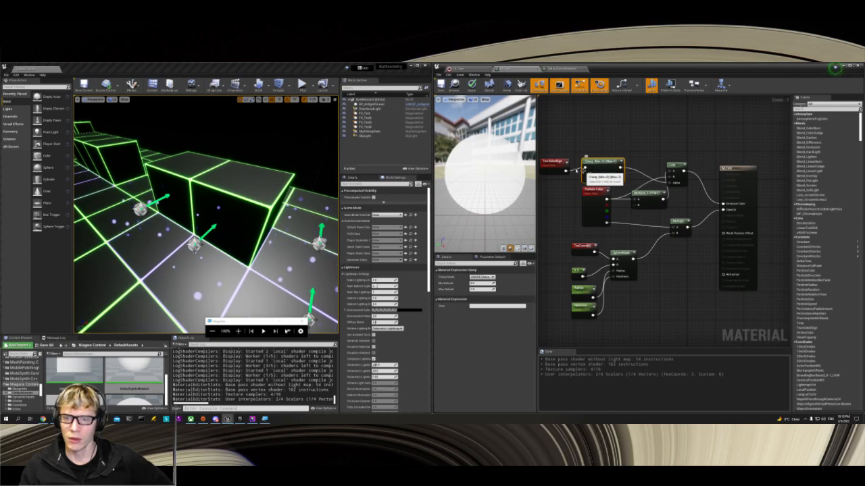
pyautogui.moveTo(565, 169); pyautogui.dragTo(584, 167)
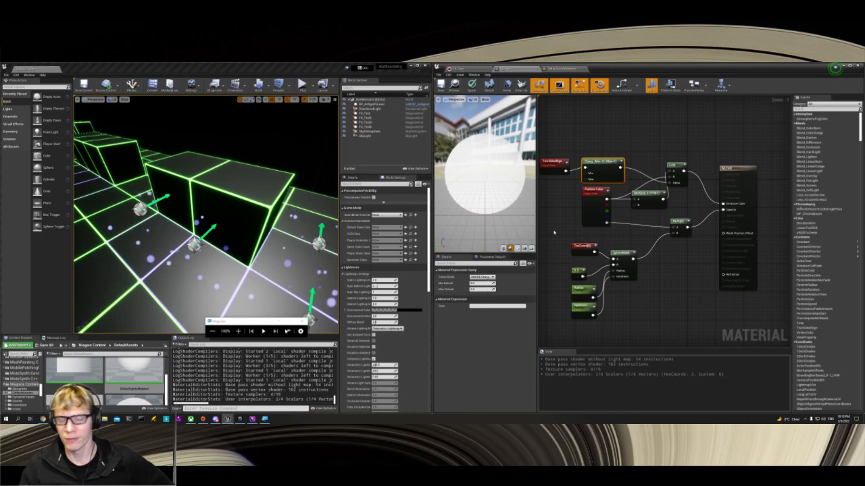
# Step: Set Const B of the Multiply node fed by Particle Color to 2 and save M_Test
pyautogui.click(644, 197)
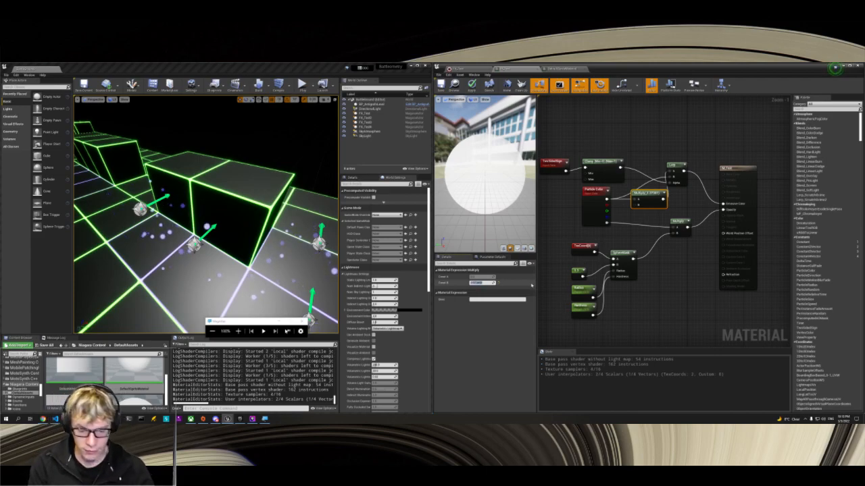
pyautogui.press('Return')
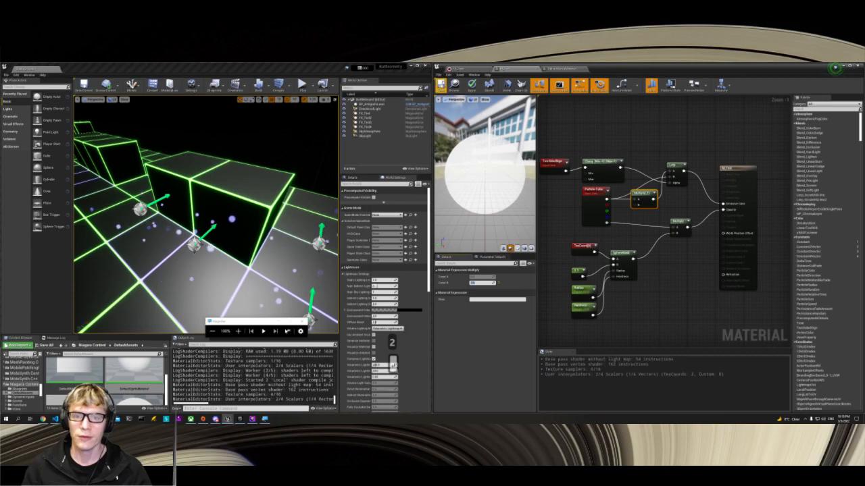
pyautogui.click(441, 84)
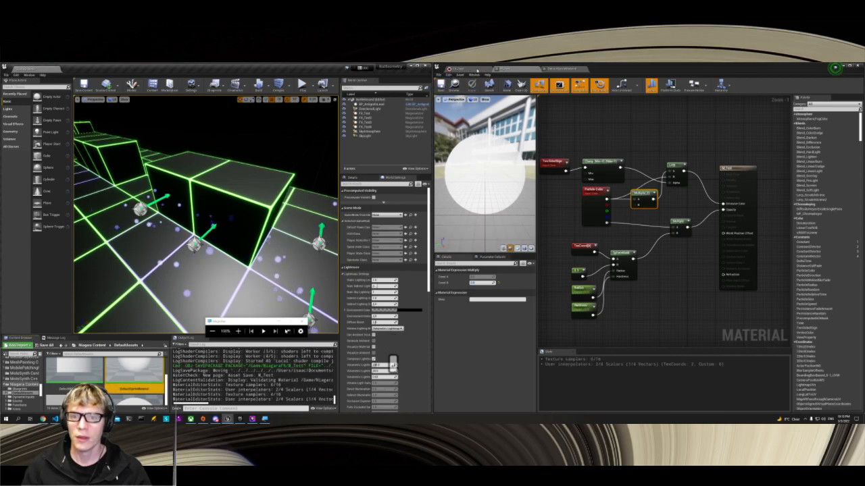
# Step: Assign M_Test as the Sprite Renderer material of the Fountain emitter in FX_Test and save the system
pyautogui.click(477, 69)
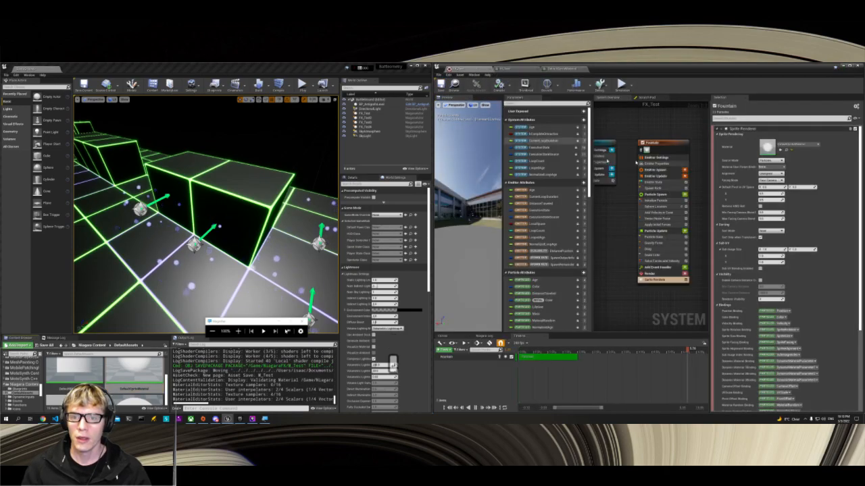
pyautogui.click(797, 145)
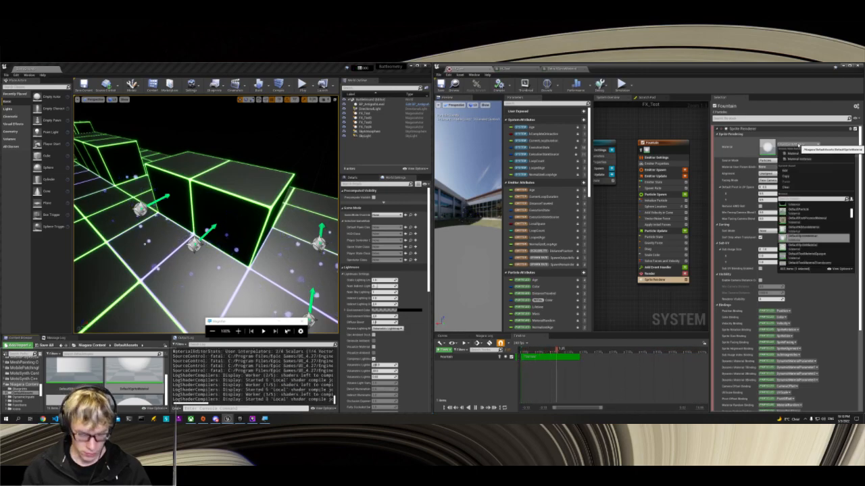
pyautogui.write('M_test')
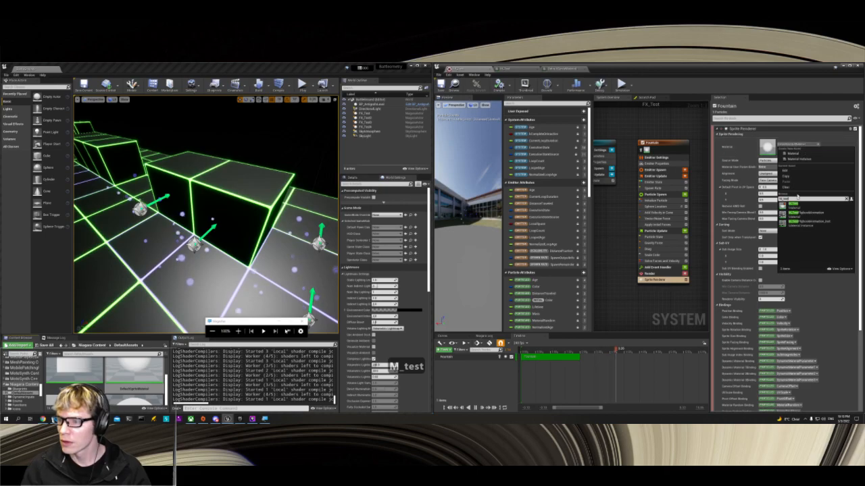
pyautogui.click(787, 204)
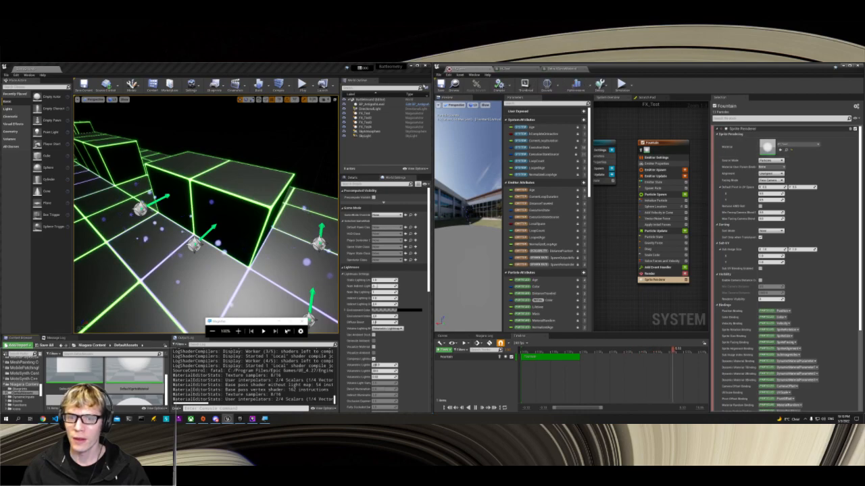
pyautogui.click(441, 85)
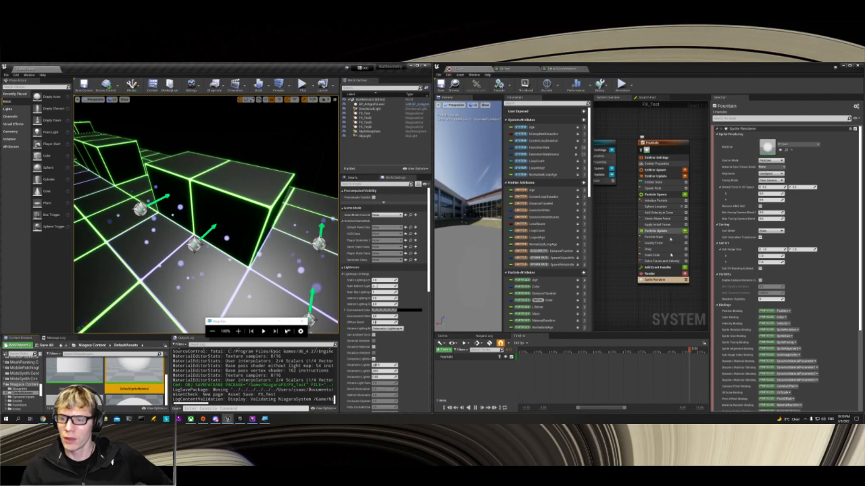
# Step: Open the Emitter Properties of the Fountain emitter in FX_Test to review its settings
pyautogui.moveTo(616, 216); pyautogui.dragTo(657, 231, button='right')
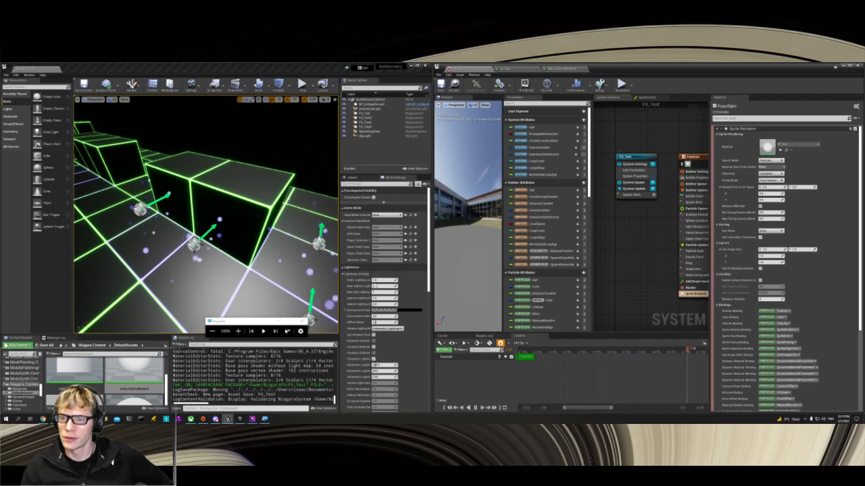
pyautogui.moveTo(654, 248); pyautogui.dragTo(621, 239, button='right')
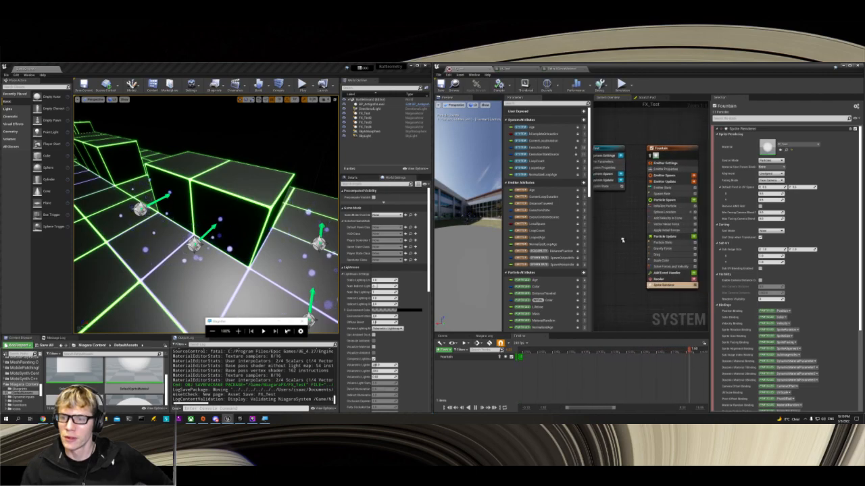
pyautogui.click(667, 170)
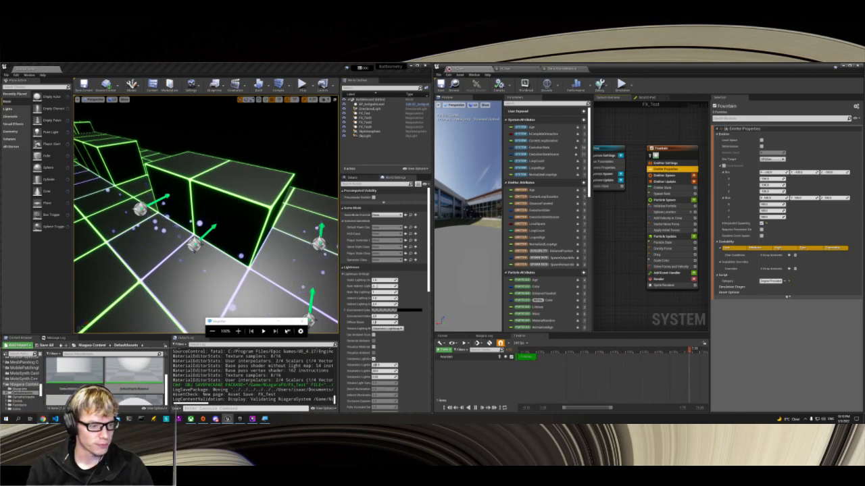
# Step: Switch to Chrome and search the web for "ue4 niagara emitter emissive" in a new browser tab
pyautogui.click(42, 419)
pyautogui.hotkey('ctrl', 't')
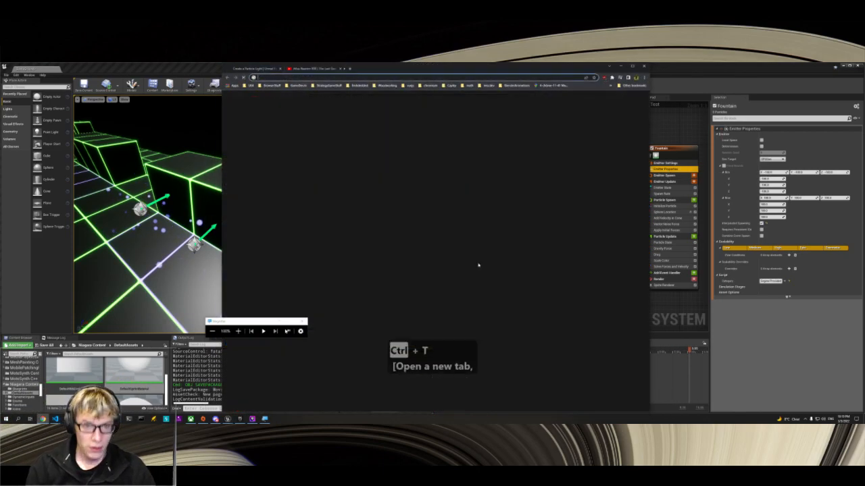
pyautogui.write('ue4')
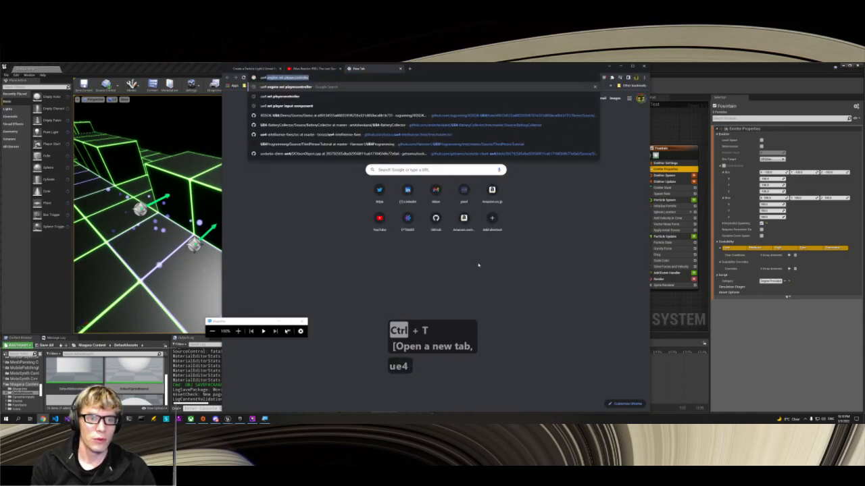
pyautogui.write(' niagara e')
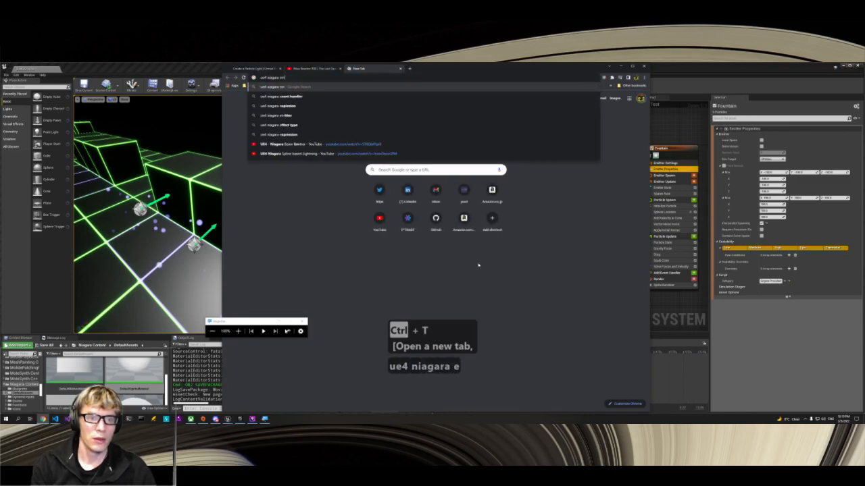
pyautogui.write('mitter')
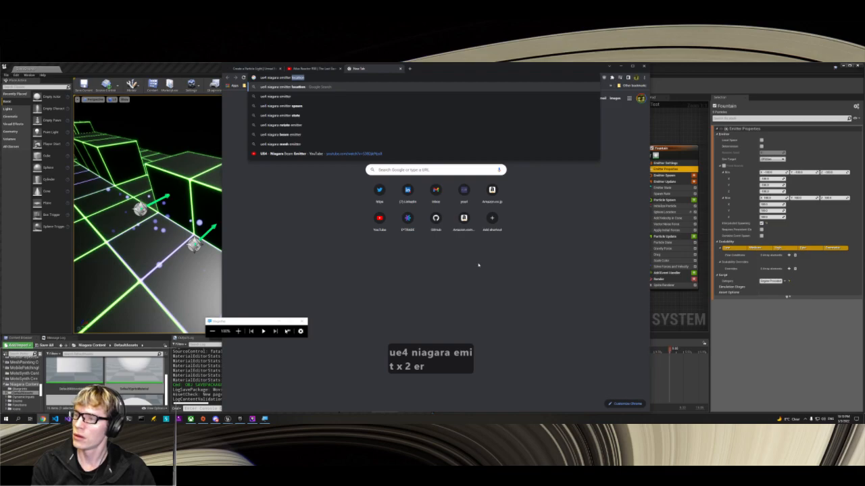
pyautogui.write(' me')
pyautogui.press('BackSpace')
pyautogui.press('BackSpace')
pyautogui.write('emissive')
pyautogui.press('Return')
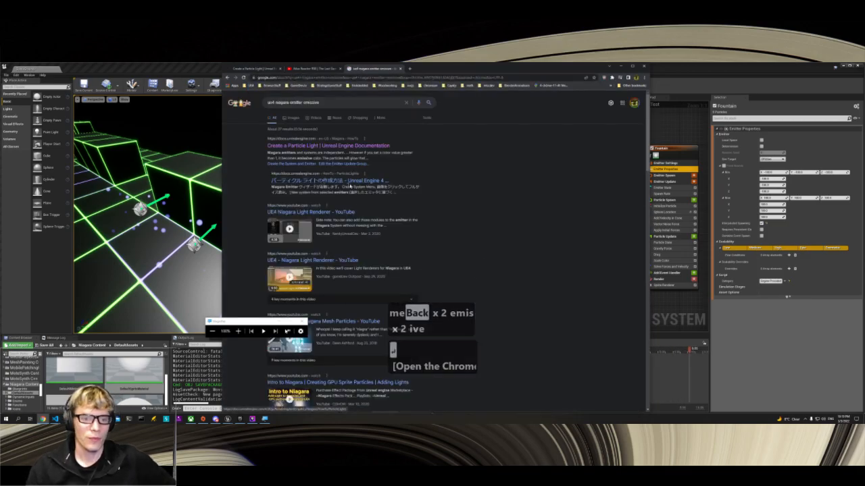
# Step: Look through the search results and open the Real-Time VFX thread "Niagara Help: Particle Light Properties & Random Emitters"
pyautogui.keyDown('ctrl'); pyautogui.scroll(1, 449, 236); pyautogui.keyUp('ctrl')
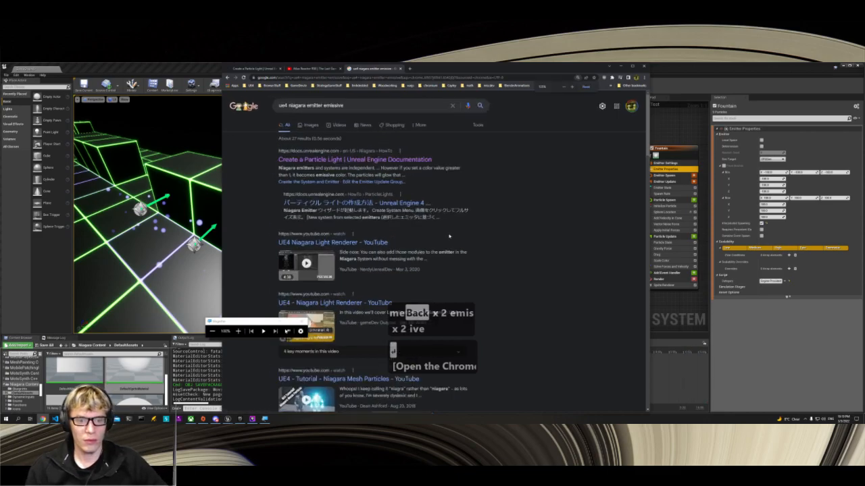
pyautogui.keyDown('ctrl'); pyautogui.scroll(1, 445, 267); pyautogui.keyUp('ctrl')
pyautogui.scroll(-4, 445, 266)
pyautogui.scroll(-3, 359, 246)
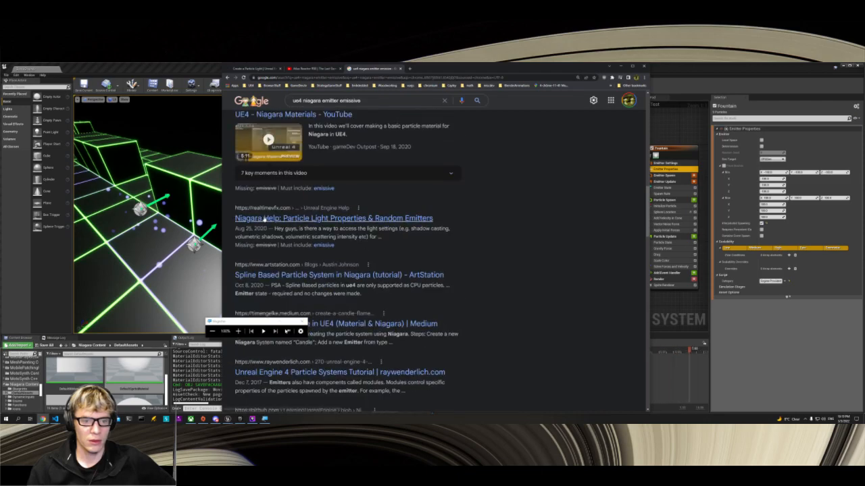
pyautogui.middleClick(263, 219)
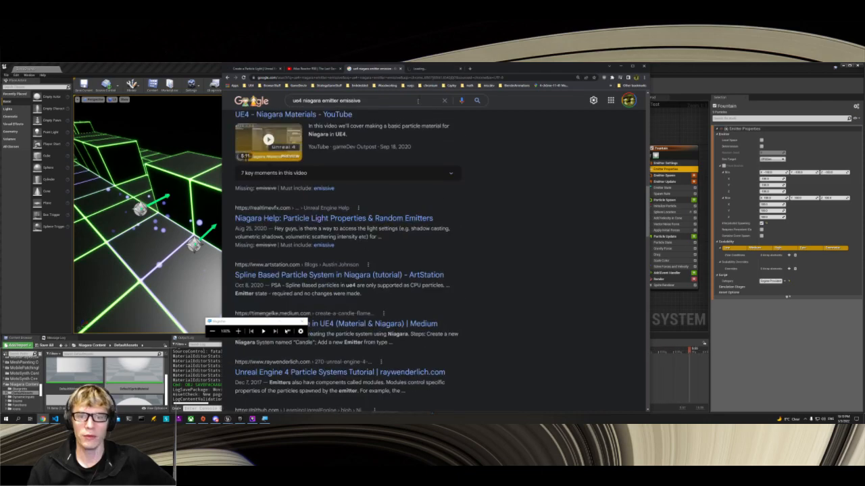
pyautogui.scroll(-1, 283, 254)
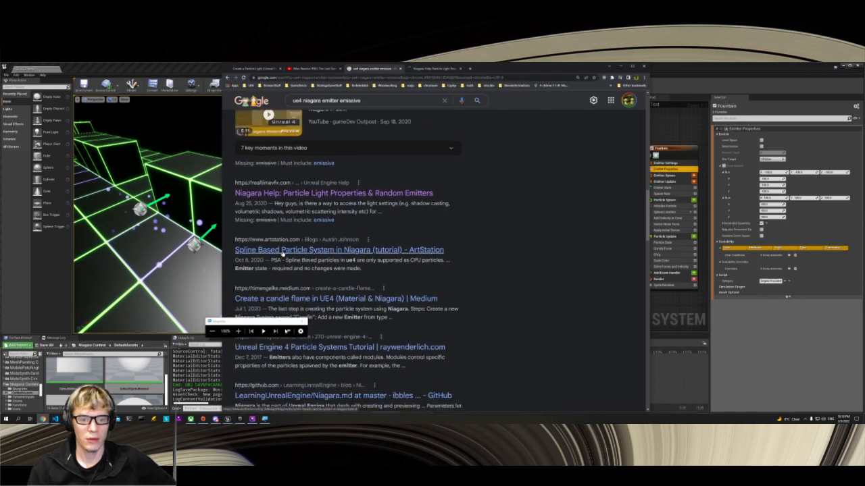
pyautogui.click(439, 69)
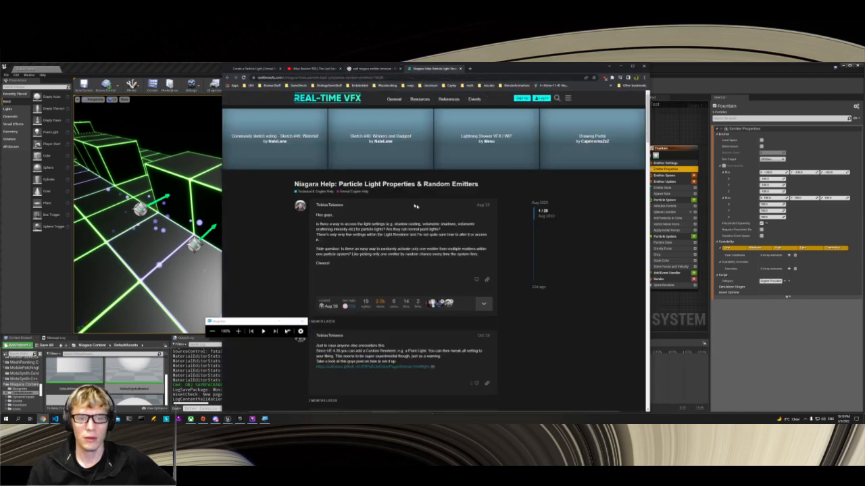
# Step: Read the thread's replies on light fading and examine the posted Scale Color and Light Renderer setup screenshots
pyautogui.scroll(-3, 348, 231)
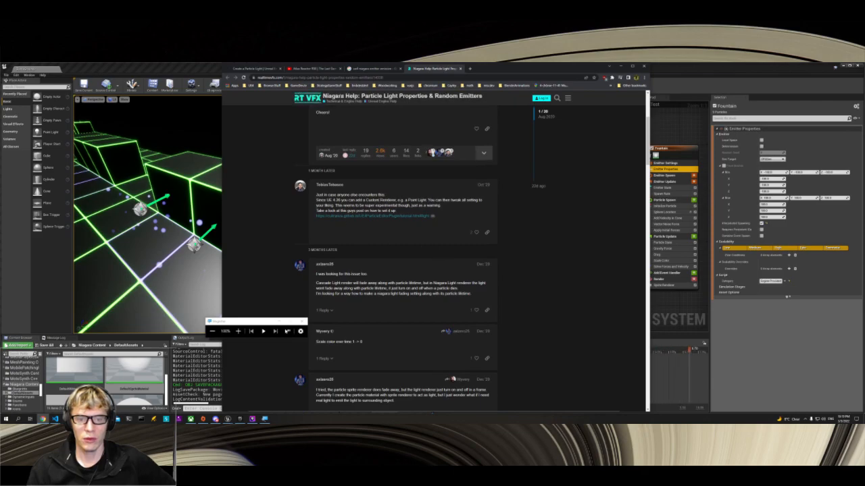
pyautogui.scroll(-2, 391, 211)
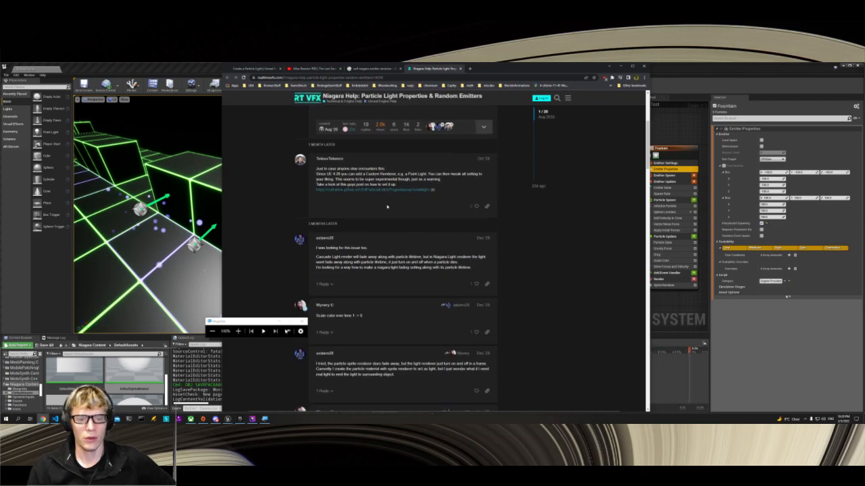
pyautogui.scroll(-3, 368, 220)
pyautogui.scroll(3, 368, 220)
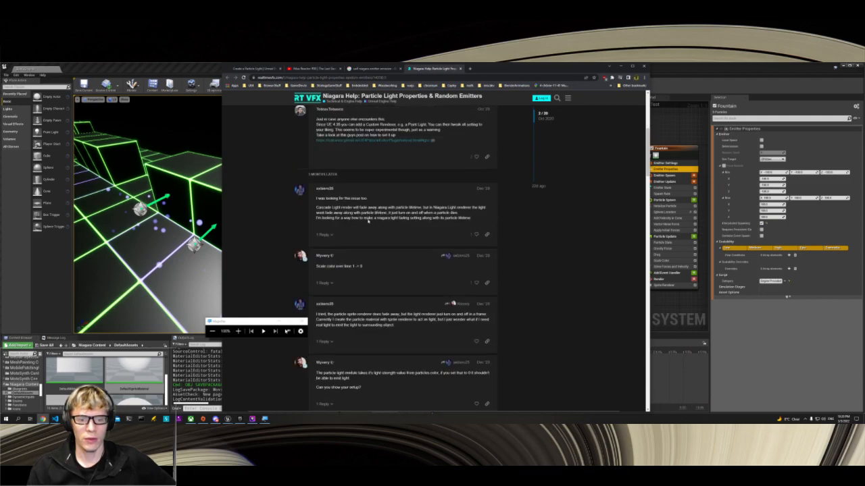
pyautogui.scroll(-3, 368, 221)
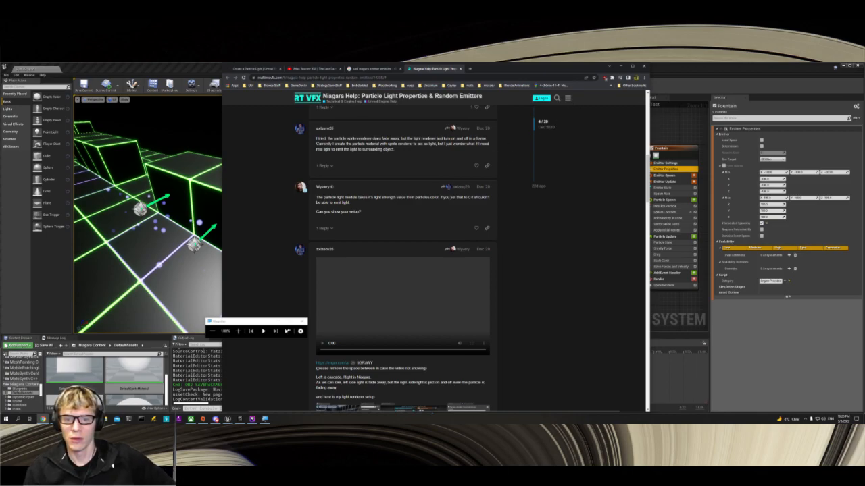
pyautogui.scroll(-8, 437, 191)
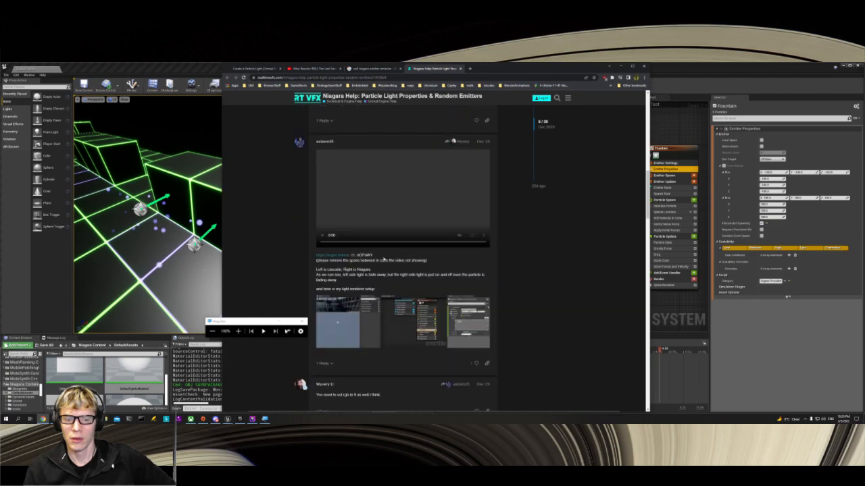
pyautogui.scroll(3, 383, 259)
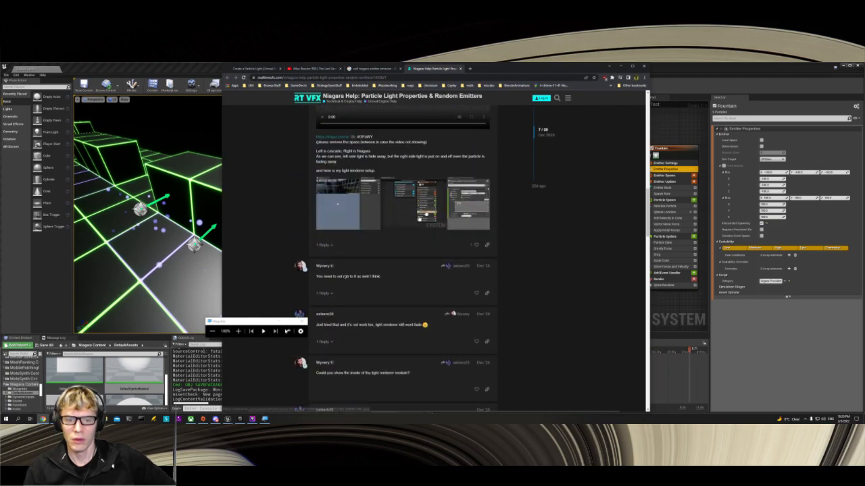
pyautogui.click(420, 205)
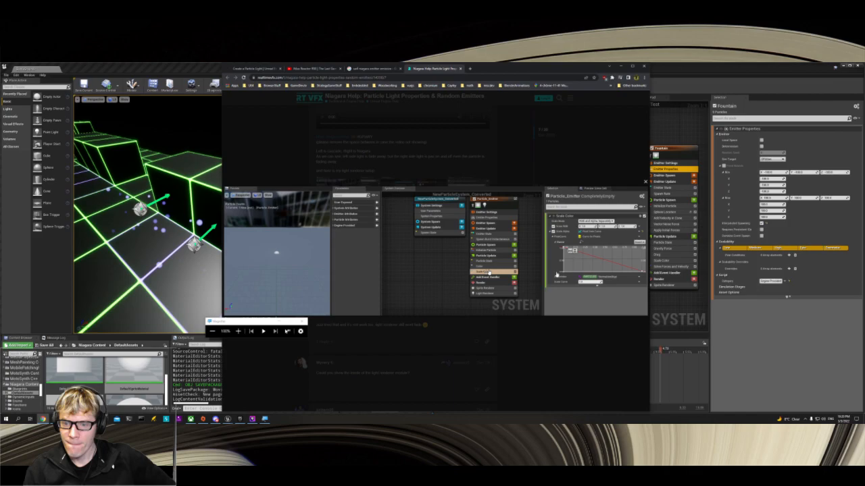
pyautogui.click(432, 333)
pyautogui.scroll(-5, 406, 297)
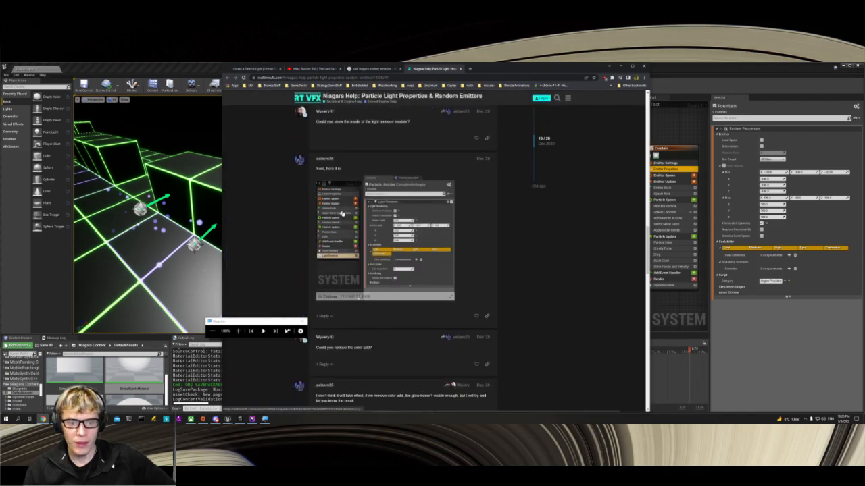
# Step: Back in the Niagara editor, add a Light Renderer to the Fountain emitter and expand its Bindings
pyautogui.click(693, 279)
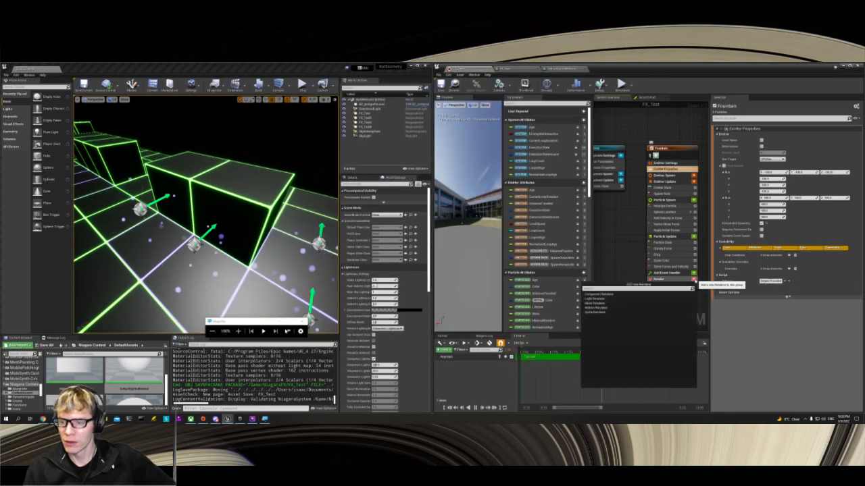
pyautogui.click(597, 300)
pyautogui.click(669, 291)
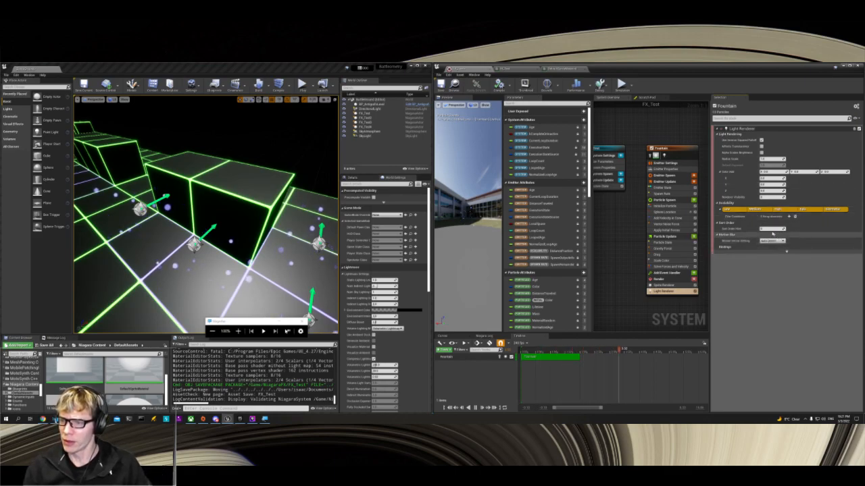
pyautogui.click(773, 247)
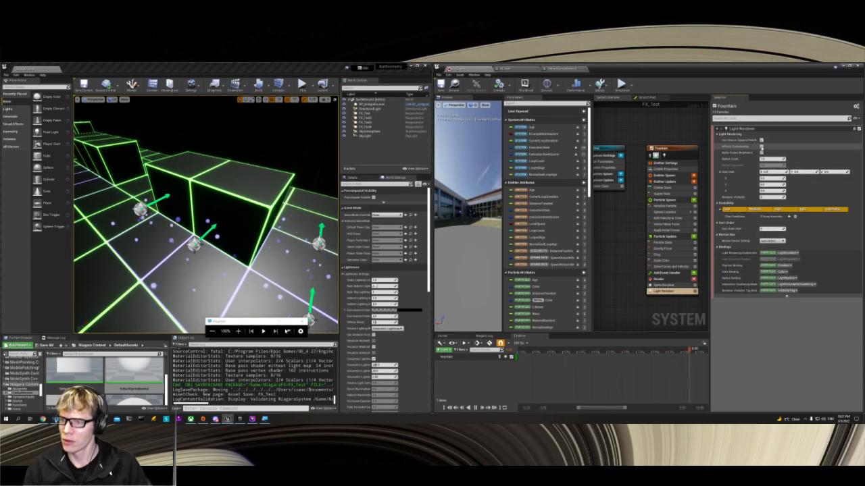
# Step: Try higher Radius Scale and Color Add X values on the Light Renderer and reset both to default
pyautogui.click(761, 153)
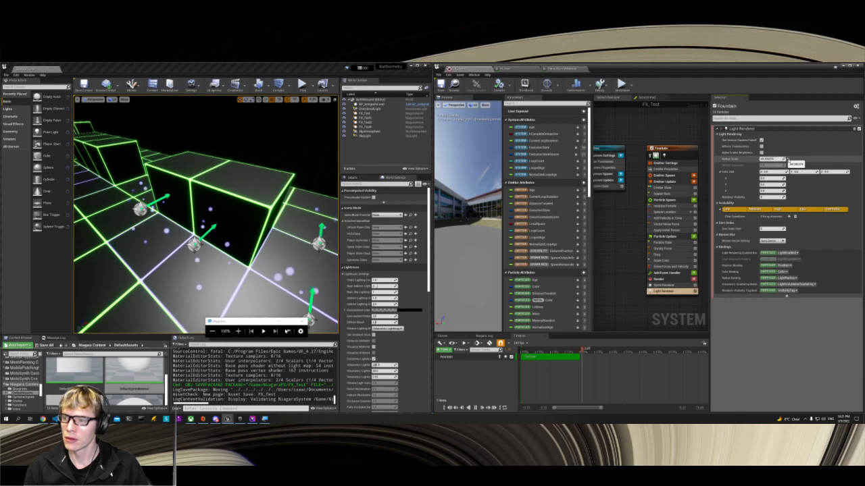
pyautogui.moveTo(765, 172); pyautogui.dragTo(768, 172)
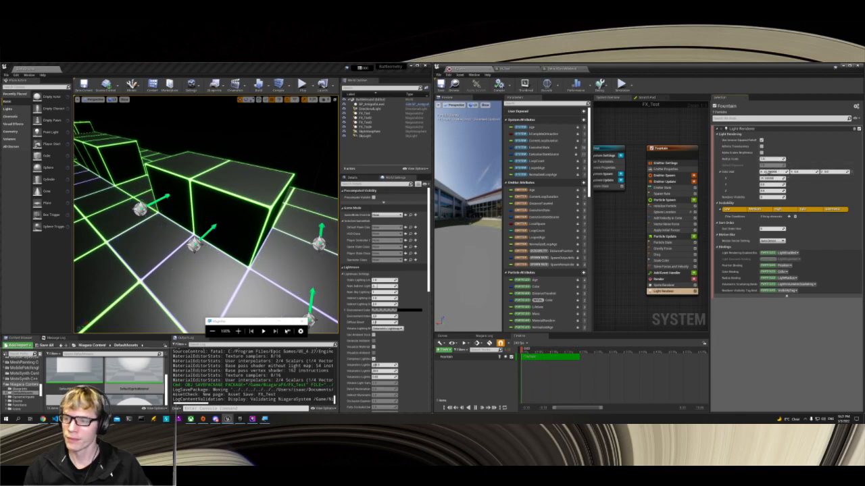
pyautogui.click(849, 172)
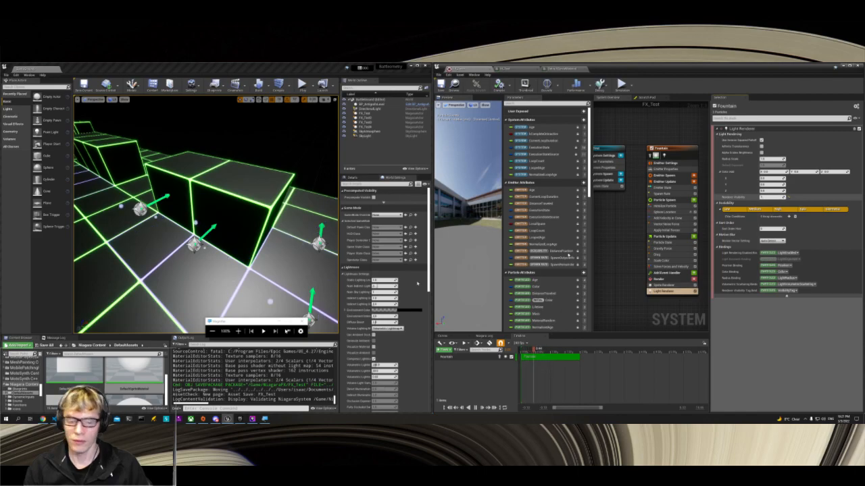
# Step: Check the forum's Light Renderer screenshot and enable Affects Translucency on the Fountain emitter's Light Renderer
pyautogui.click(43, 420)
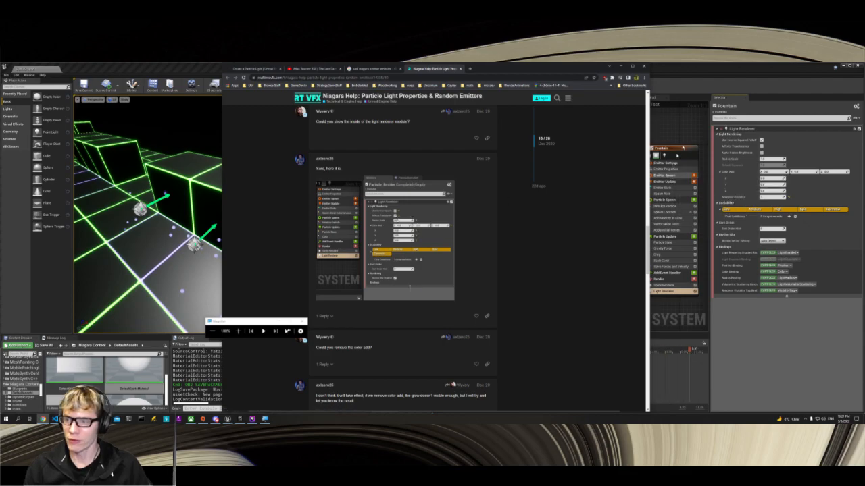
pyautogui.click(731, 164)
pyautogui.click(761, 146)
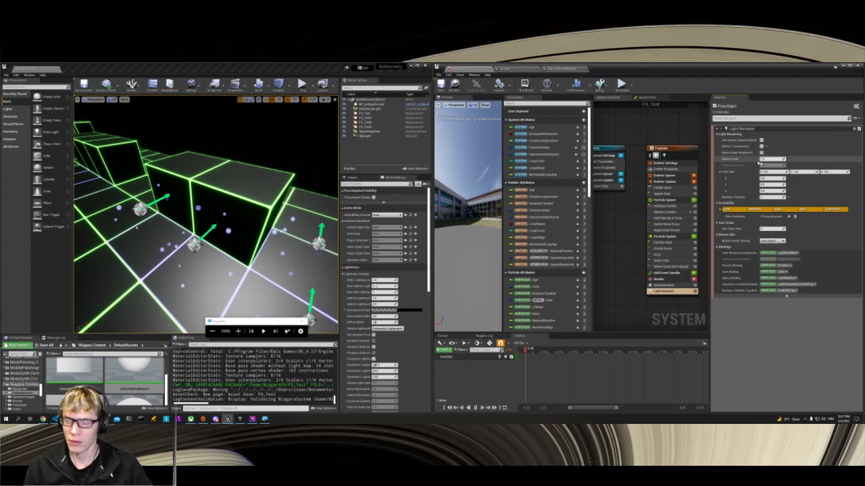
# Step: Return to the forum thread and examine the replies about color add, particle color brightness and light fading attributes
pyautogui.hotkey('alt', 'Tab')
pyautogui.hotkey('alt', 'Tab')
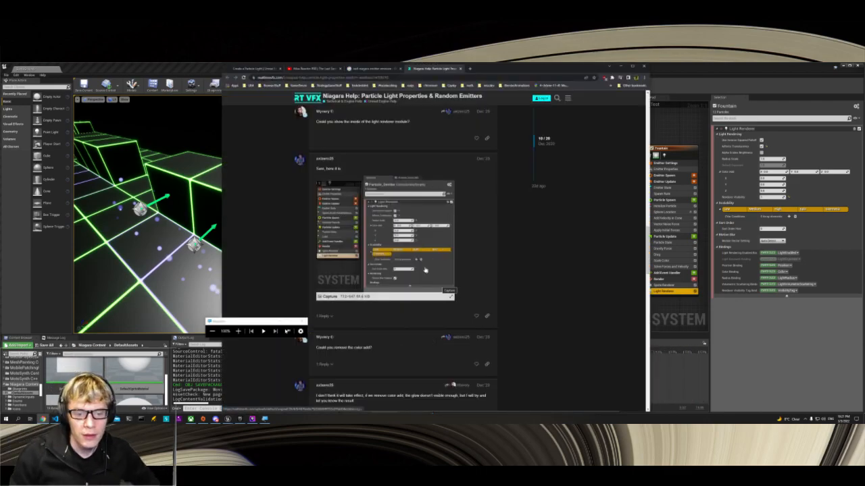
pyautogui.scroll(3, 313, 218)
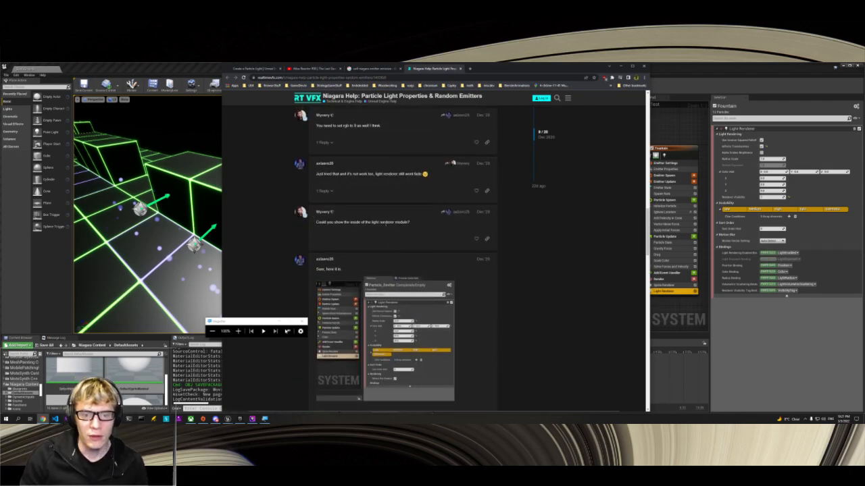
pyautogui.scroll(-5, 398, 232)
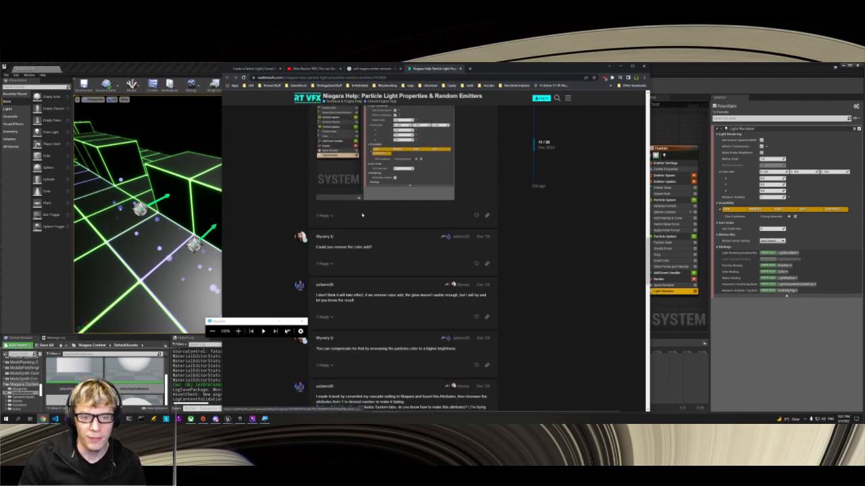
pyautogui.scroll(-2, 371, 294)
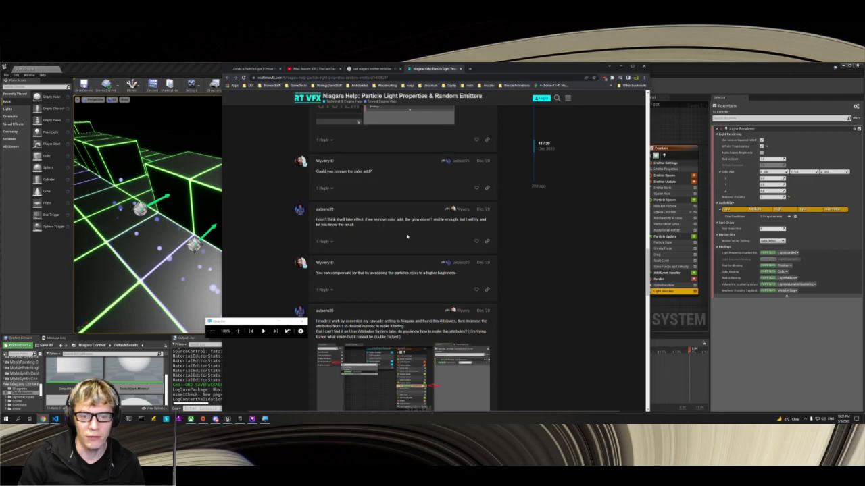
pyautogui.scroll(-2, 408, 233)
pyautogui.keyDown('ctrl'); pyautogui.scroll(4, 418, 235); pyautogui.keyUp('ctrl')
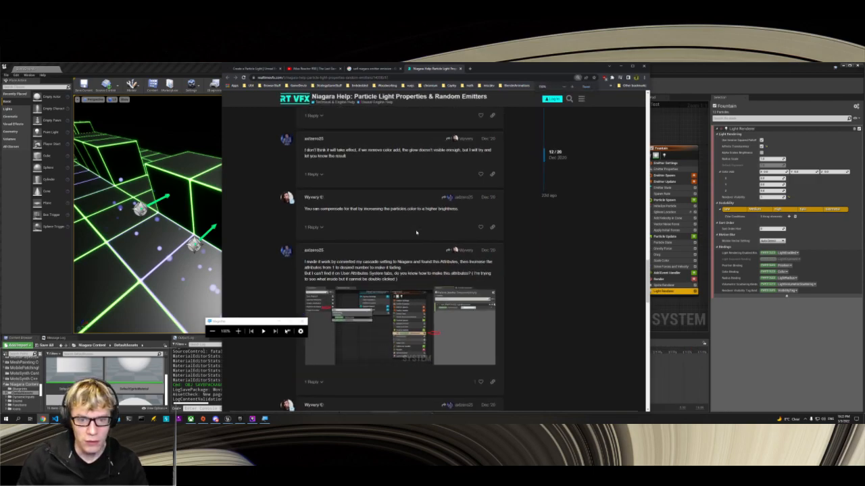
pyautogui.scroll(-2, 416, 233)
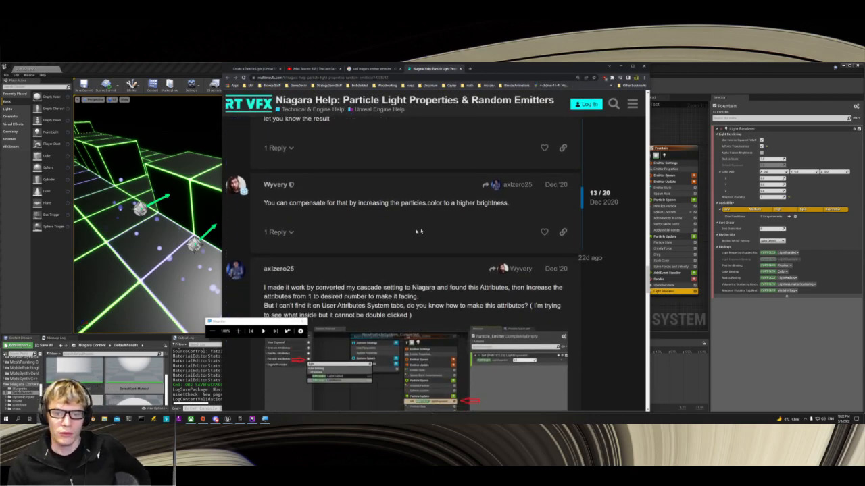
# Step: Examine the forum replies and screenshot explaining how to set the LightExponent attribute under Particle Update
pyautogui.scroll(-2, 428, 233)
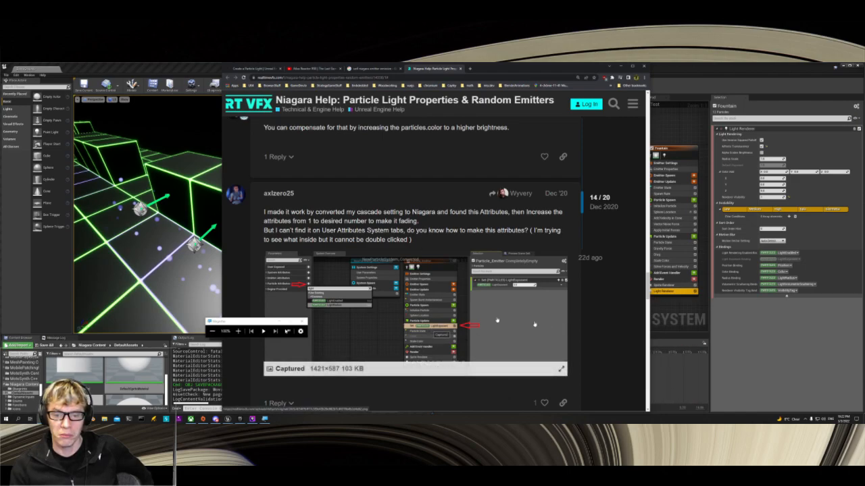
pyautogui.scroll(-3, 402, 318)
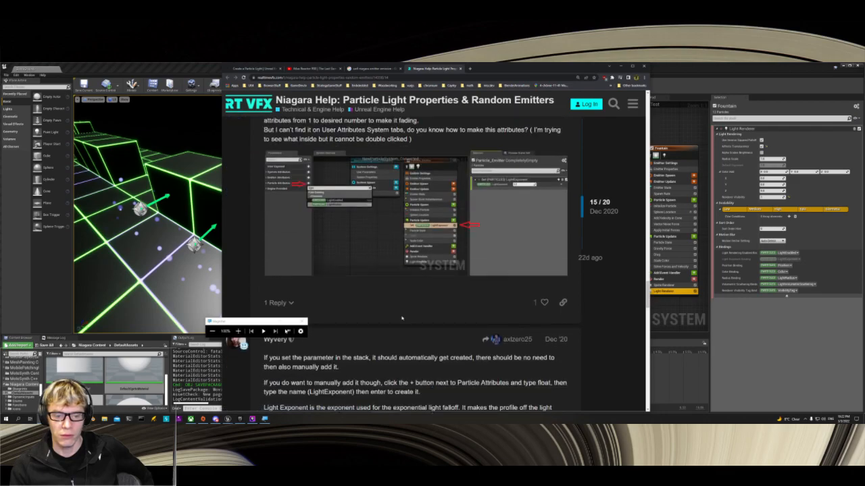
pyautogui.scroll(-2, 402, 317)
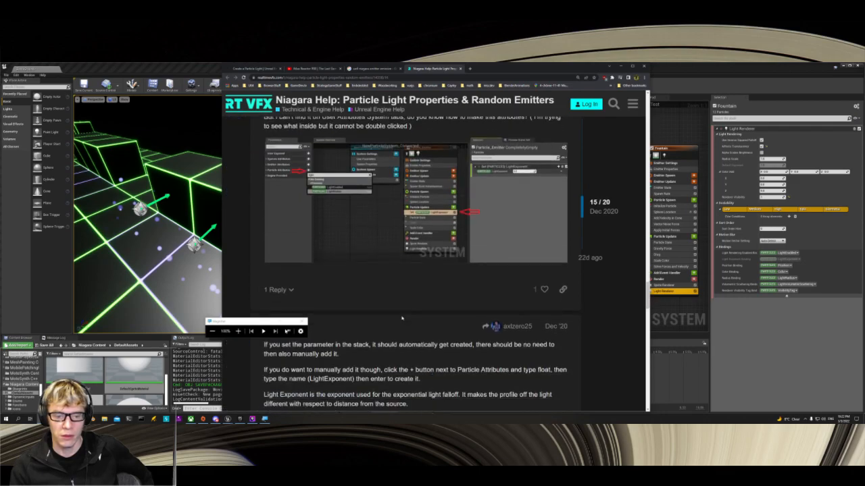
pyautogui.scroll(1, 382, 328)
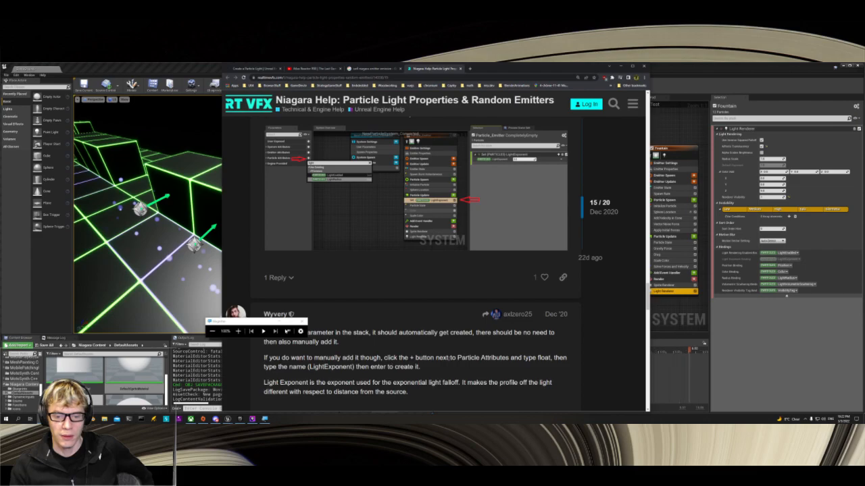
pyautogui.click(676, 236)
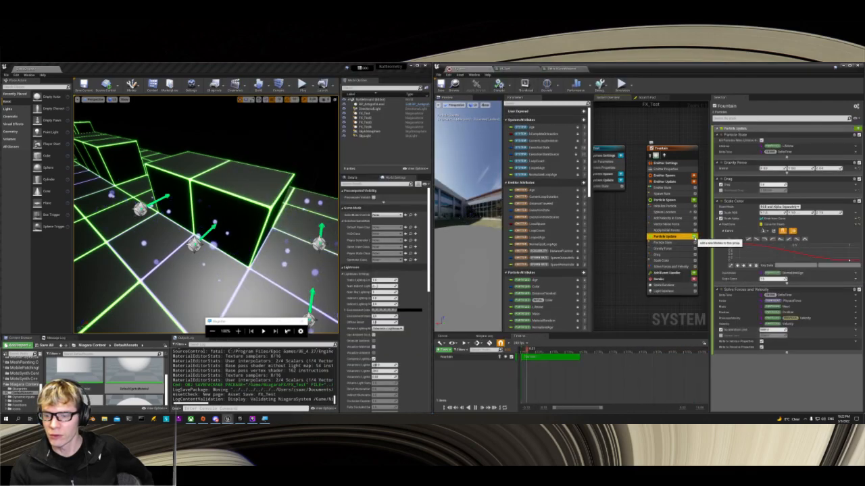
pyautogui.click(694, 236)
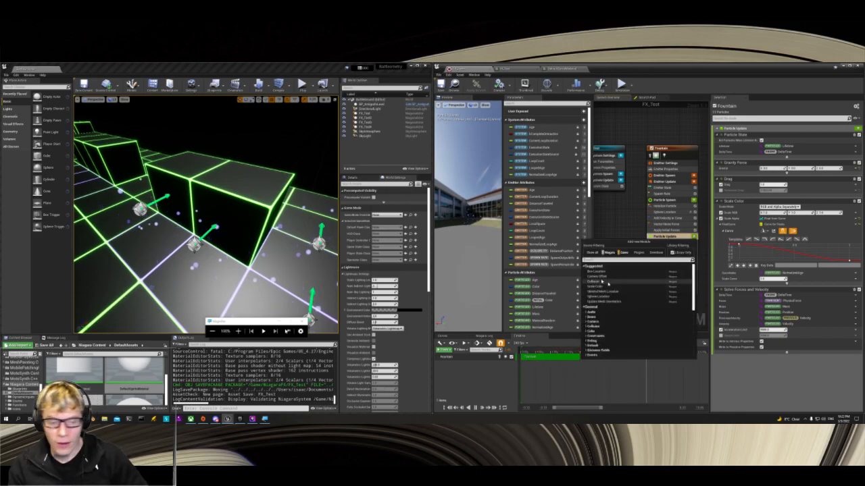
pyautogui.hotkey('alt', 'Tab')
pyautogui.hotkey('alt', 'Tab')
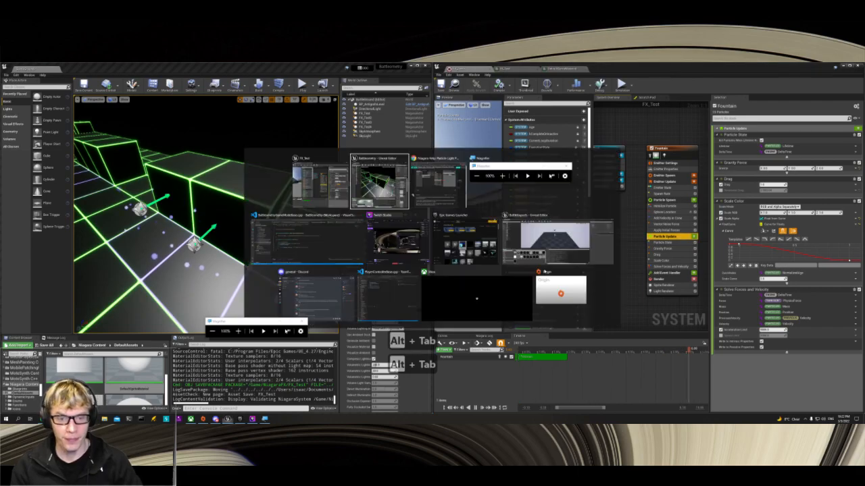
pyautogui.hotkey('alt', 'Tab')
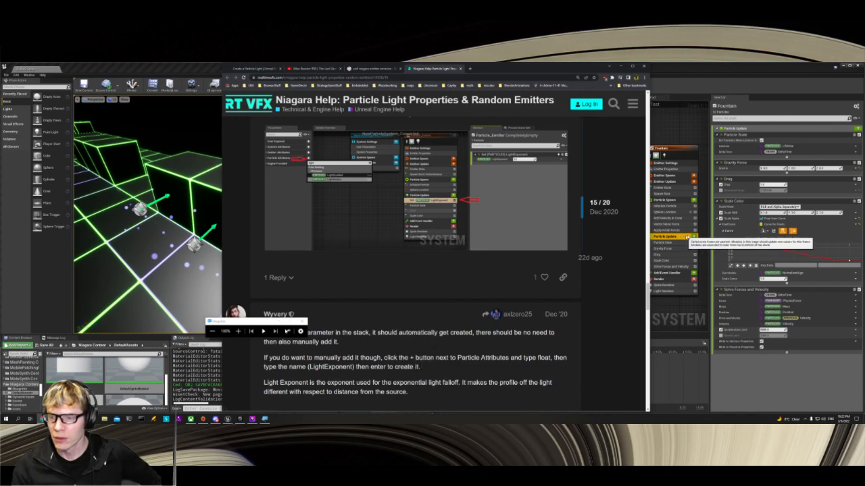
# Step: Back in the Niagara editor, search the Fountain emitter's available Particle Update modules for a light exponent or other light module
pyautogui.click(693, 241)
pyautogui.click(694, 237)
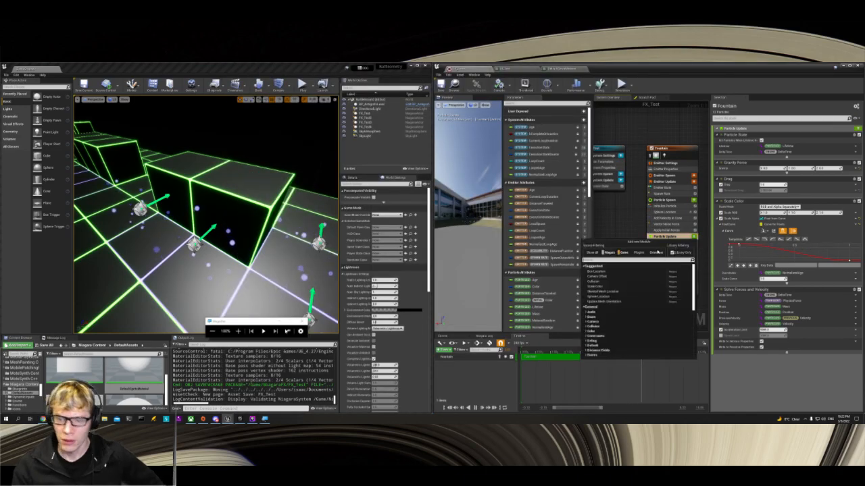
pyautogui.write('light ex')
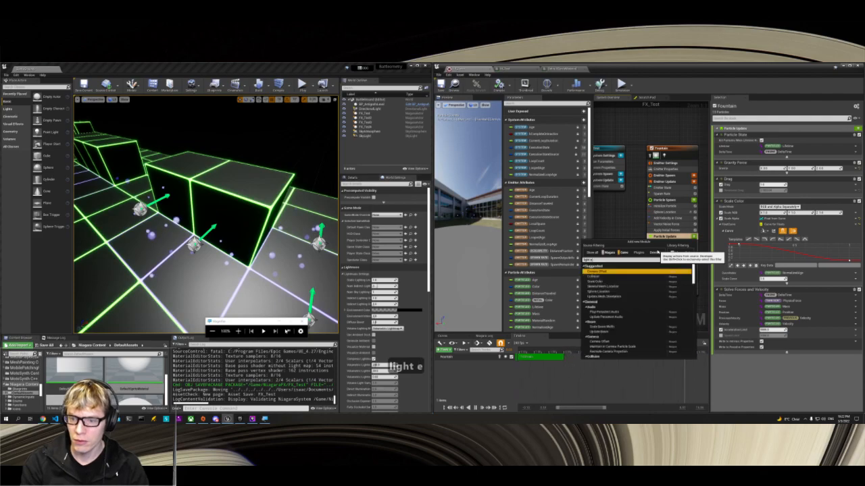
pyautogui.hotkey('ctrl', 'a')
pyautogui.write('exoib')
pyautogui.press('BackSpace')
pyautogui.press('BackSpace')
pyautogui.press('BackSpace')
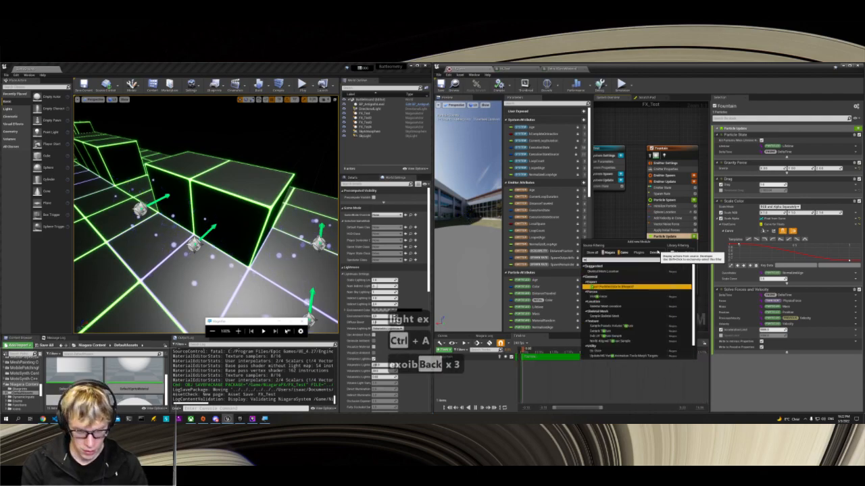
pyautogui.write('pon')
pyautogui.press('BackSpace')
pyautogui.press('BackSpace')
pyautogui.press('BackSpace')
pyautogui.press('BackSpace')
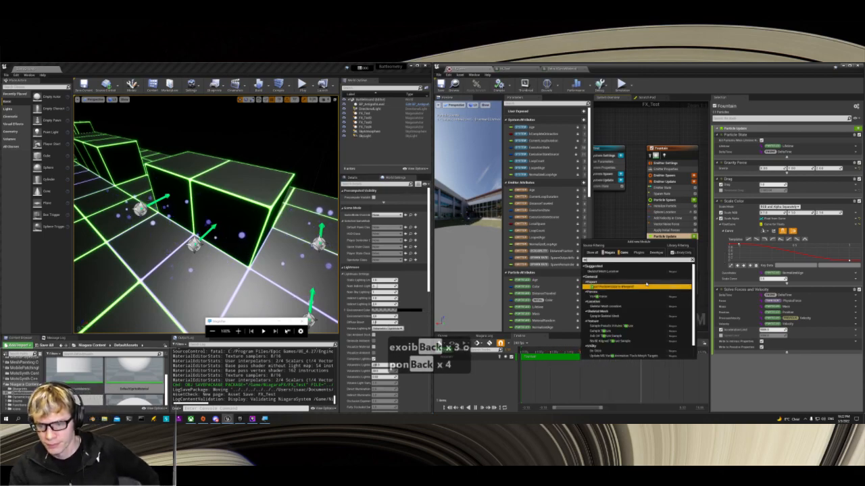
pyautogui.scroll(-2, 647, 285)
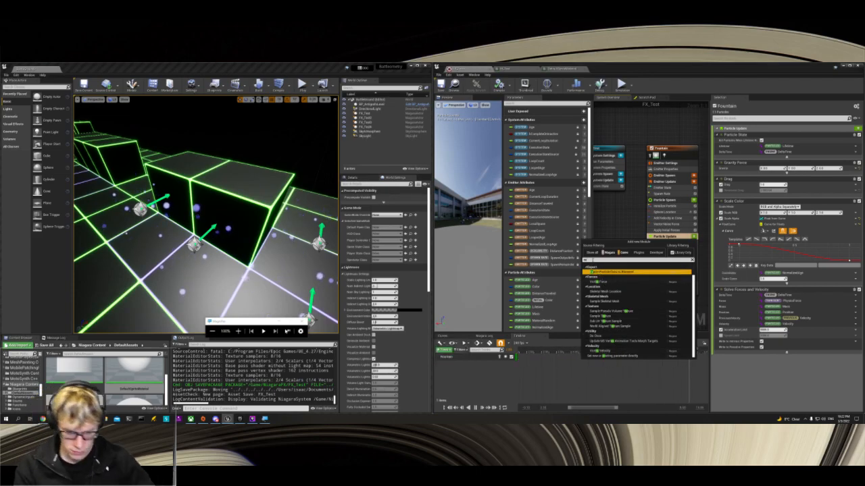
pyautogui.press('BackSpace')
pyautogui.press('BackSpace')
pyautogui.press('BackSpace')
pyautogui.write('light')
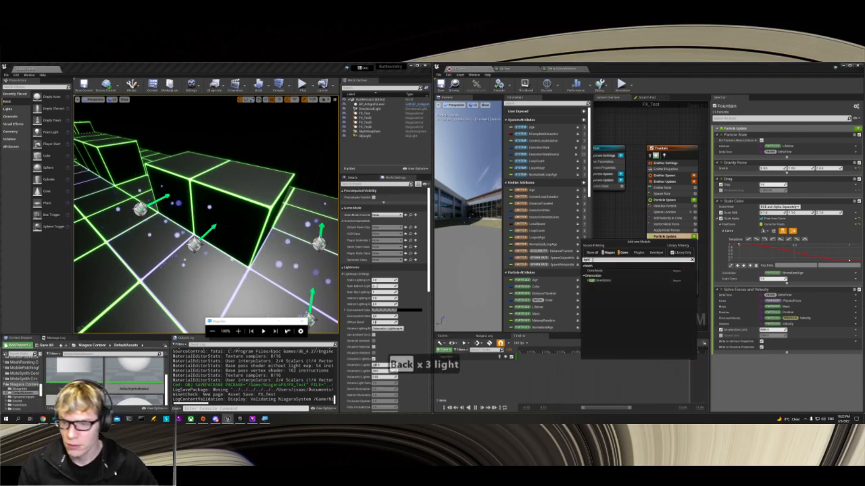
pyautogui.click(644, 276)
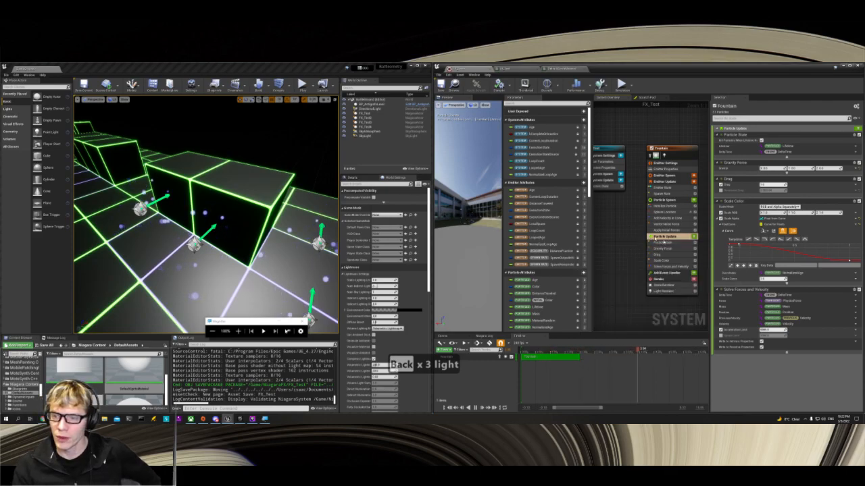
# Step: Browse the available Particle Update module categories, including Color, Sprite and Texture, for one that controls particle light brightness
pyautogui.click(669, 242)
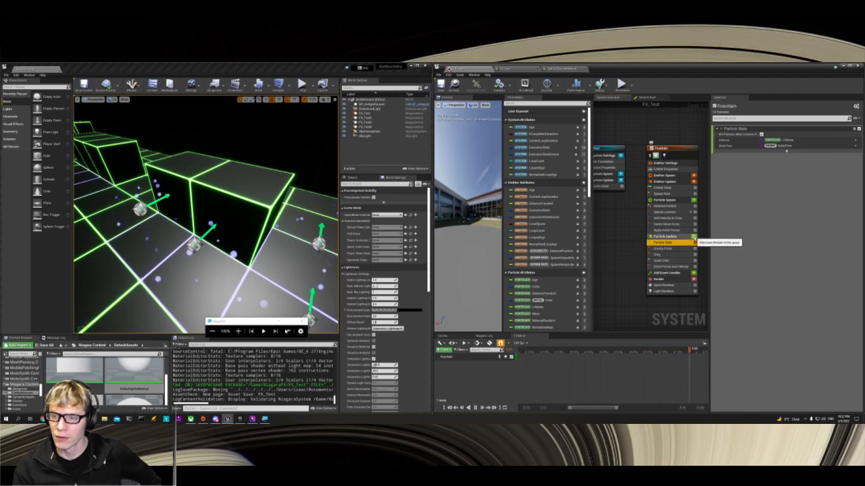
pyautogui.click(693, 237)
pyautogui.scroll(-1, 605, 321)
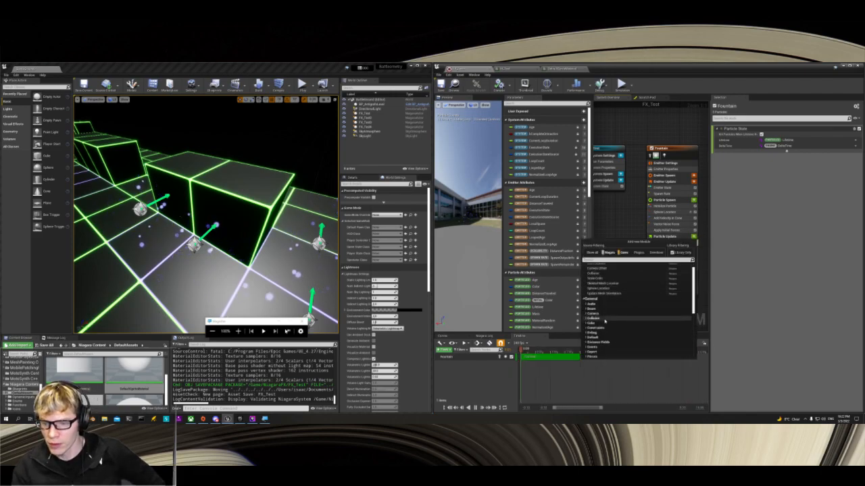
pyautogui.click(587, 323)
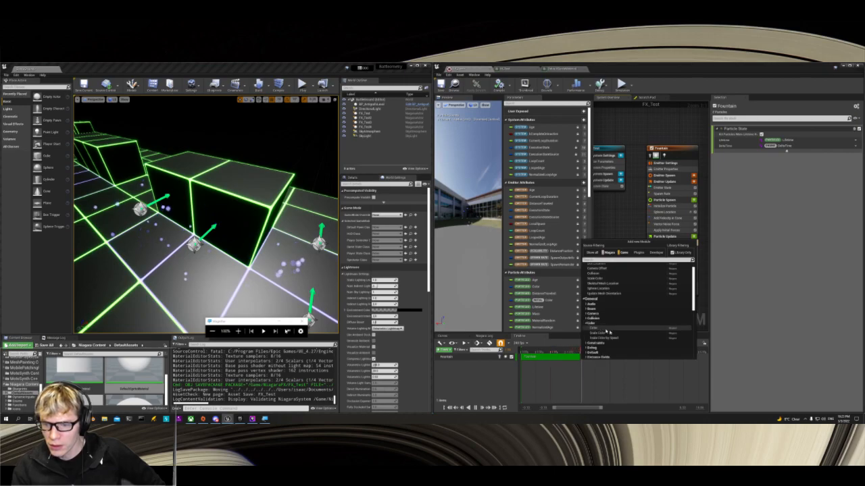
pyautogui.scroll(-1, 613, 336)
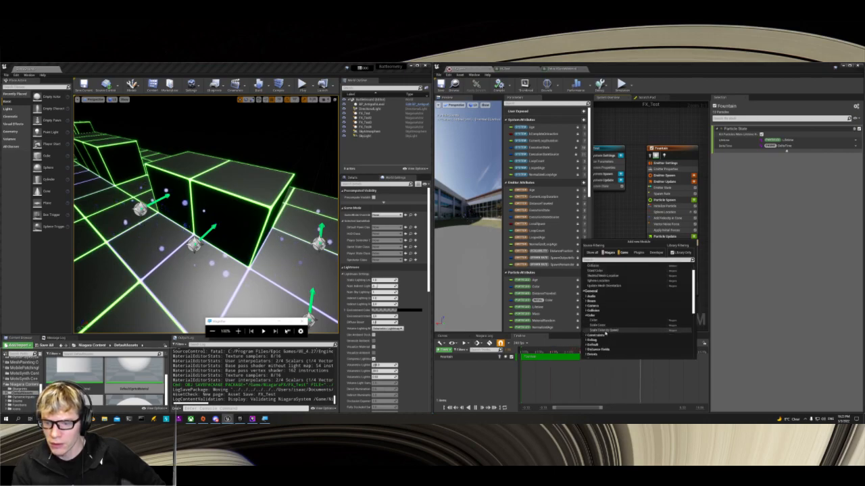
pyautogui.scroll(-2, 601, 335)
pyautogui.scroll(-3, 610, 339)
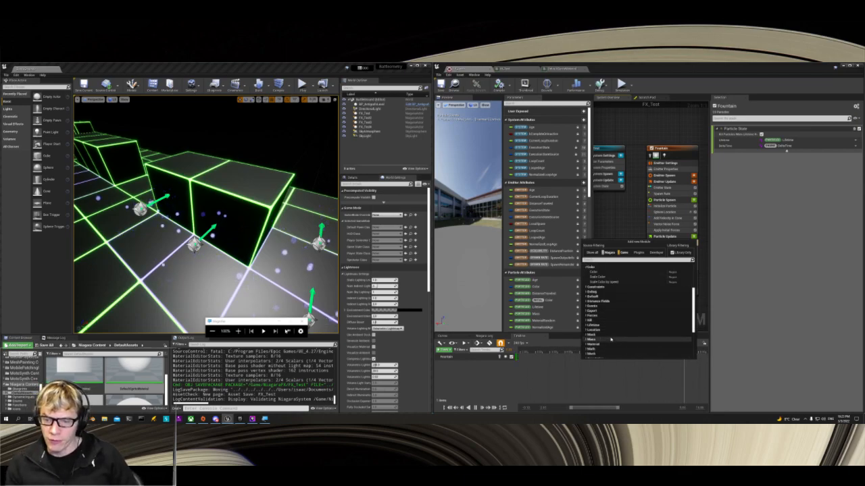
pyautogui.scroll(-3, 611, 340)
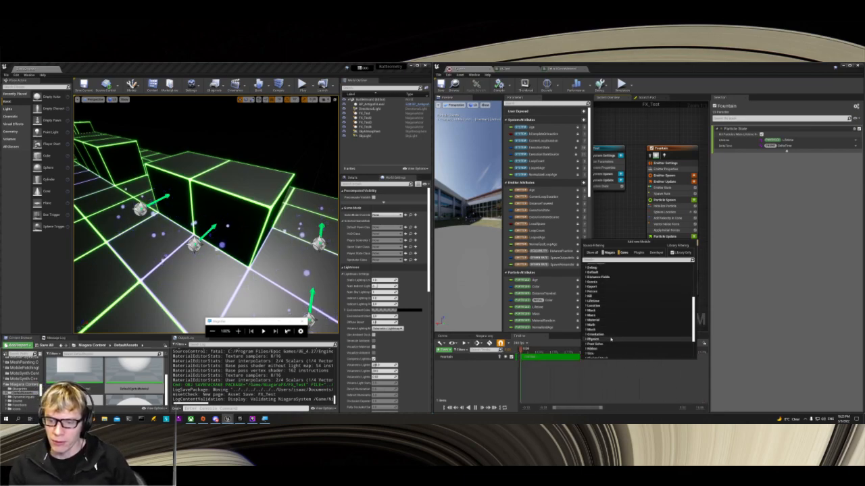
pyautogui.scroll(-2, 610, 322)
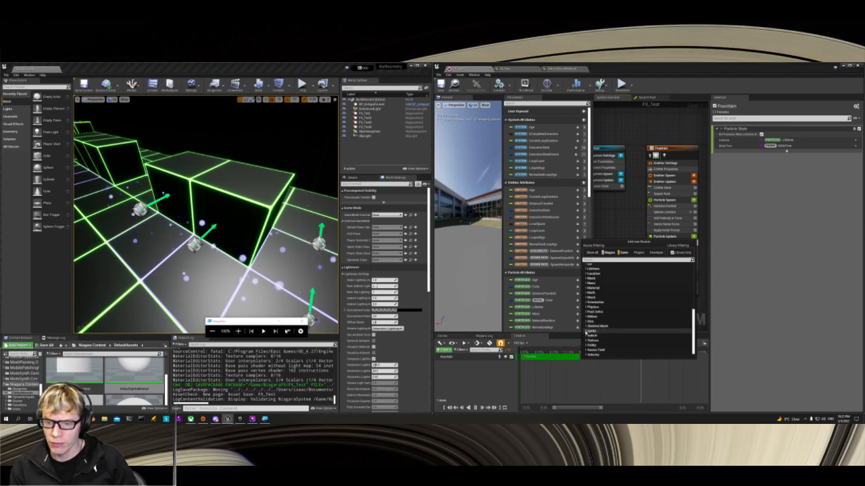
pyautogui.scroll(-1, 585, 333)
pyautogui.click(585, 335)
pyautogui.scroll(-1, 586, 333)
pyautogui.scroll(-1, 585, 333)
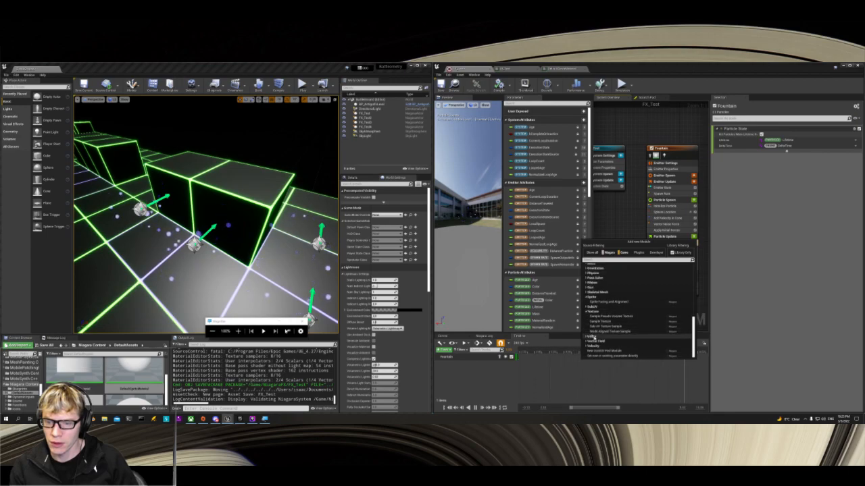
pyautogui.scroll(5, 622, 334)
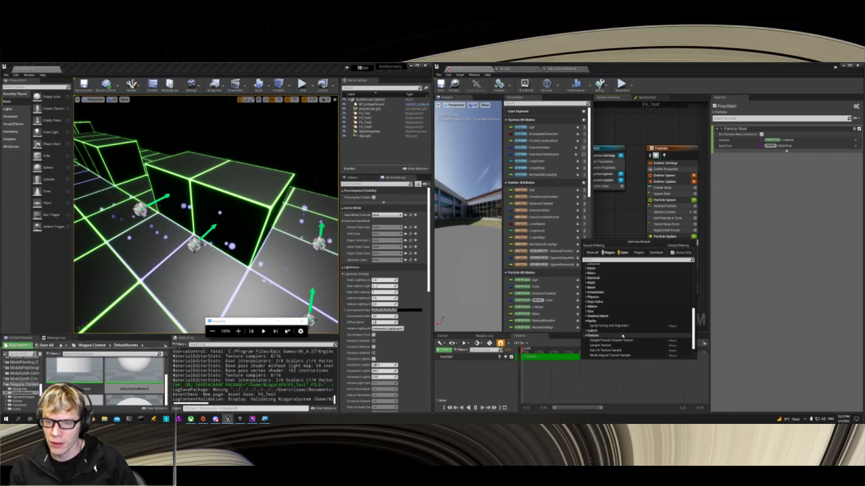
pyautogui.scroll(9, 622, 336)
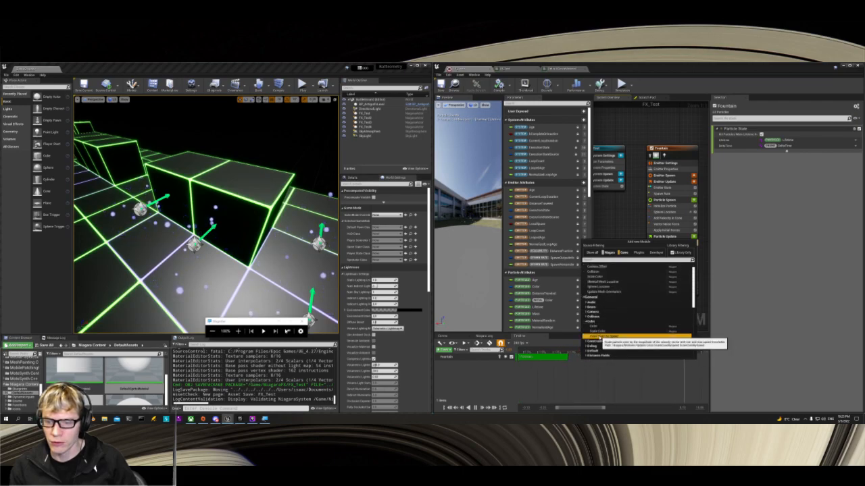
# Step: Try adding a Scale Color by Speed module to the Fountain emitter's Particle Update group, and delete it again
pyautogui.click(607, 335)
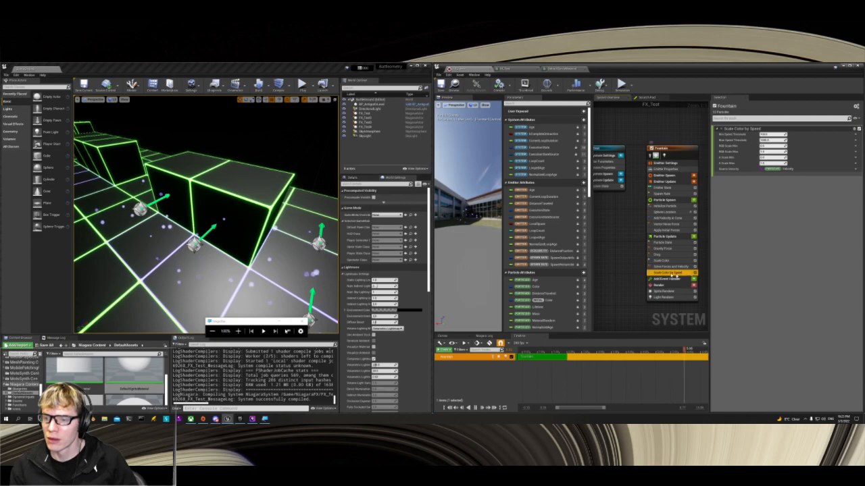
pyautogui.rightClick(685, 275)
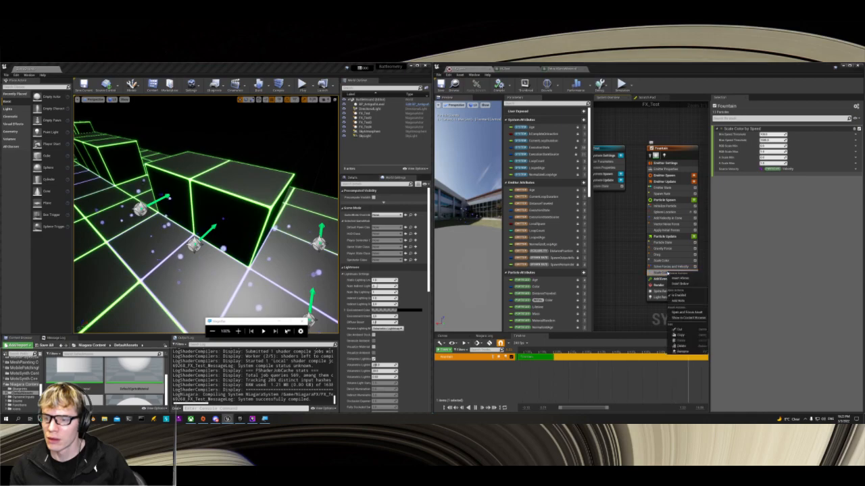
pyautogui.click(683, 346)
# Step: Select the Fountain emitter's Light Renderer to show its settings and save the FX_Test system
pyautogui.click(669, 291)
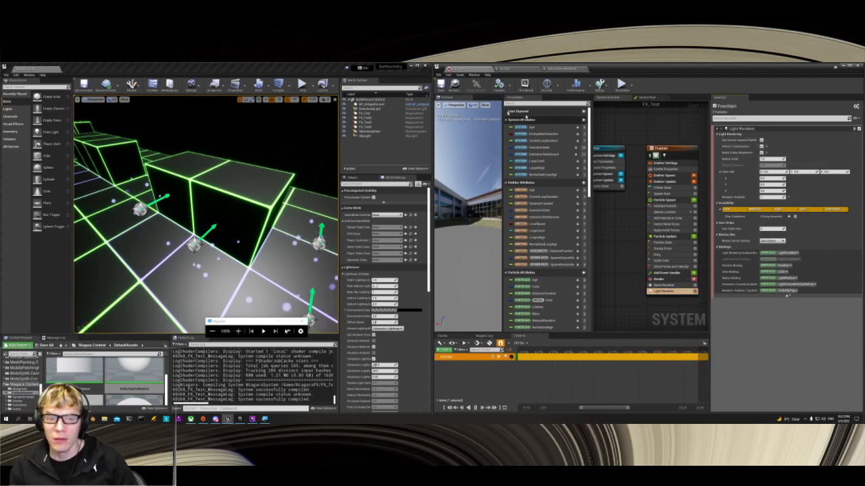
pyautogui.click(441, 84)
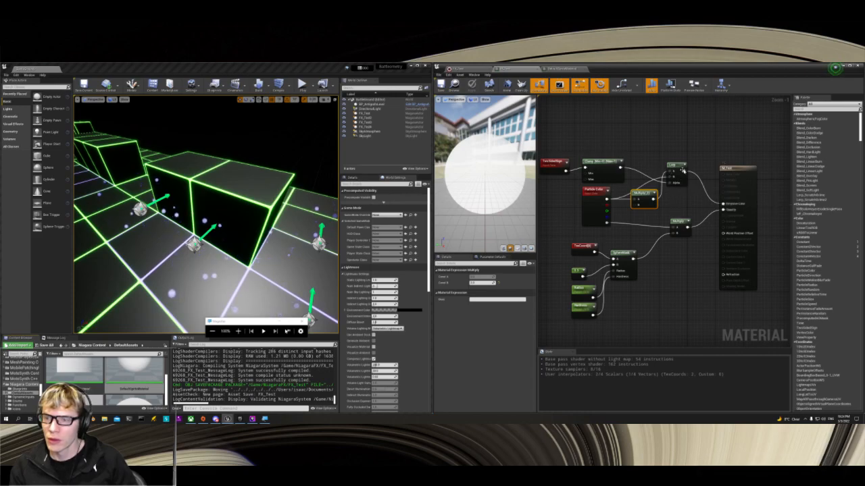
# Step: In the M_Test material graph, add a DebugScalarValues node fed by the Lerp output and place it above the Lerp
pyautogui.moveTo(684, 167); pyautogui.dragTo(707, 144)
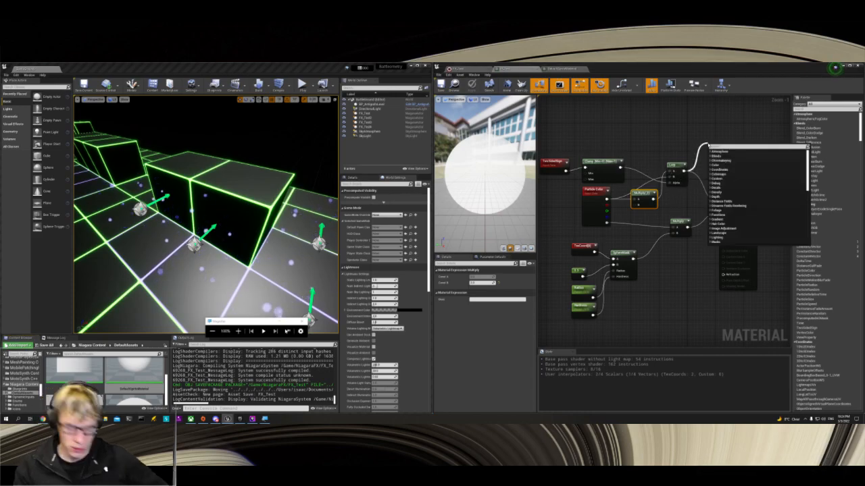
pyautogui.write('debug')
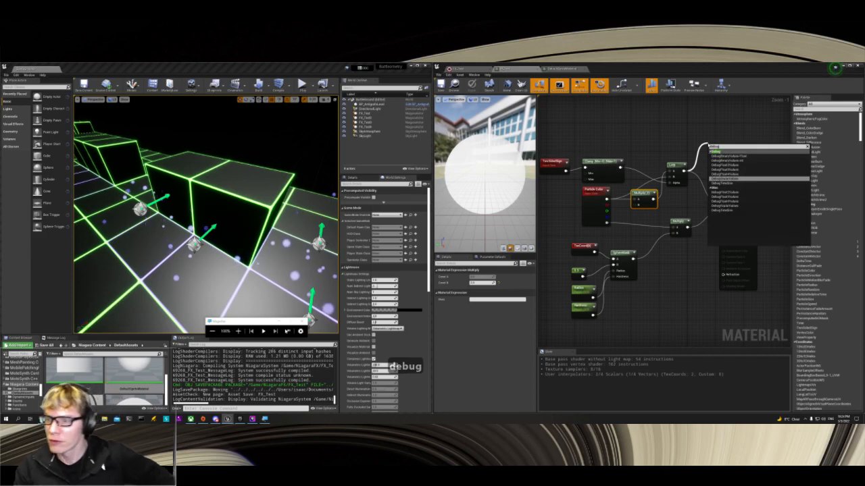
pyautogui.click(726, 178)
pyautogui.moveTo(722, 147); pyautogui.dragTo(695, 130)
# Step: Start previewing the DebugScalarValues node and show it on a cube preview mesh, turned to an angled view
pyautogui.rightClick(715, 131)
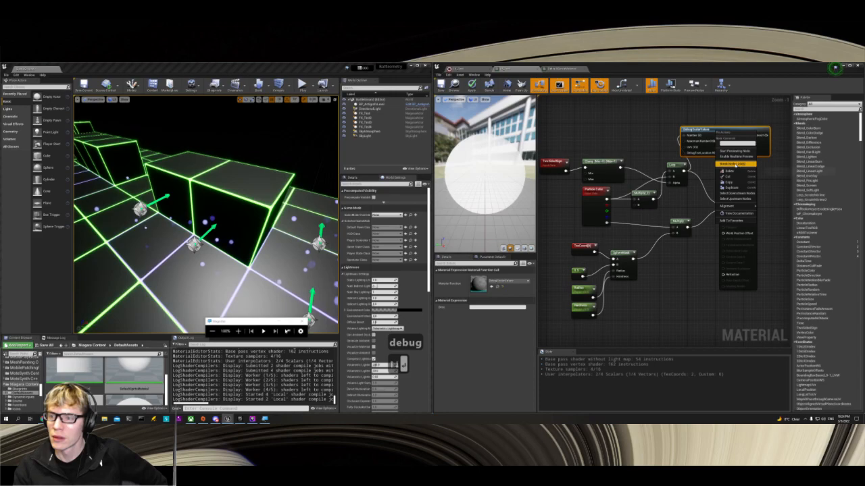
pyautogui.click(729, 150)
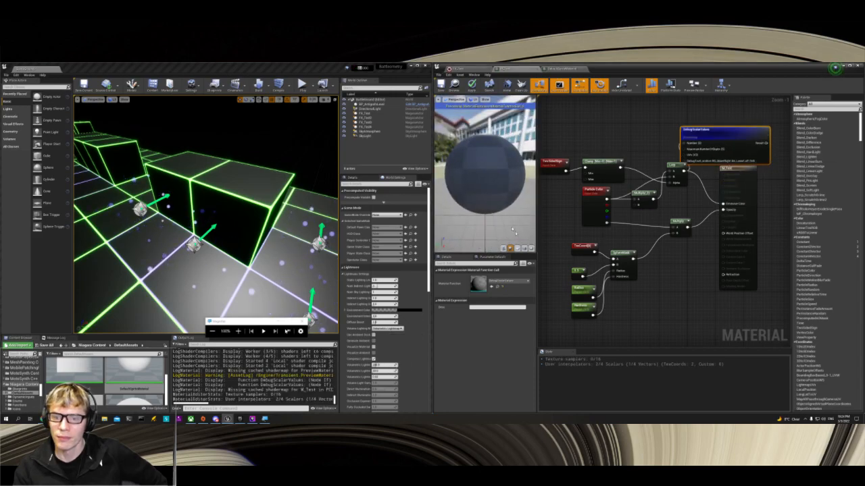
pyautogui.click(525, 248)
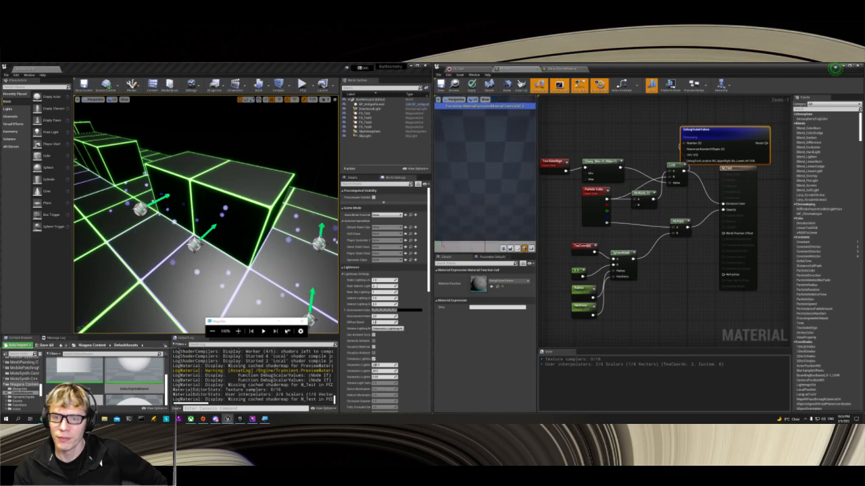
pyautogui.moveTo(485, 177)
pyautogui.mouseDown()
pyautogui.moveTo(503, 177)
pyautogui.moveTo(463, 174)
pyautogui.moveTo(472, 176)
pyautogui.mouseUp()
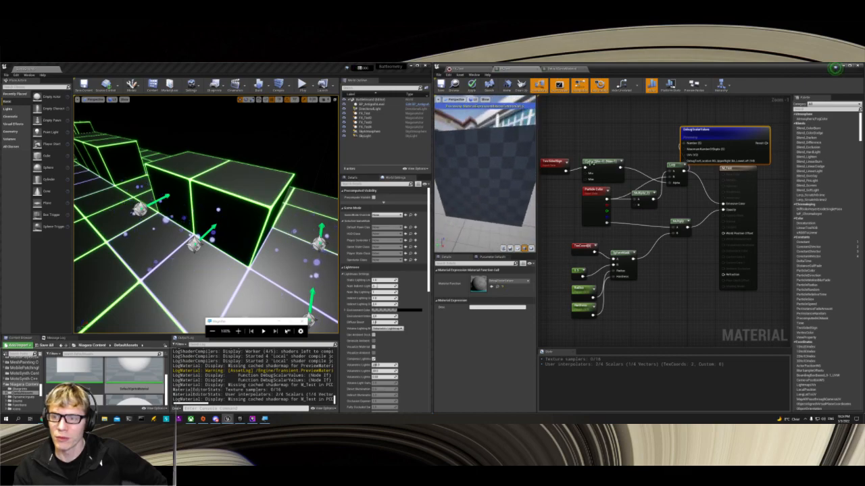
# Step: Enable realtime preview on the DebugScalarValues node and move the node slightly away from the Lerp
pyautogui.rightClick(707, 129)
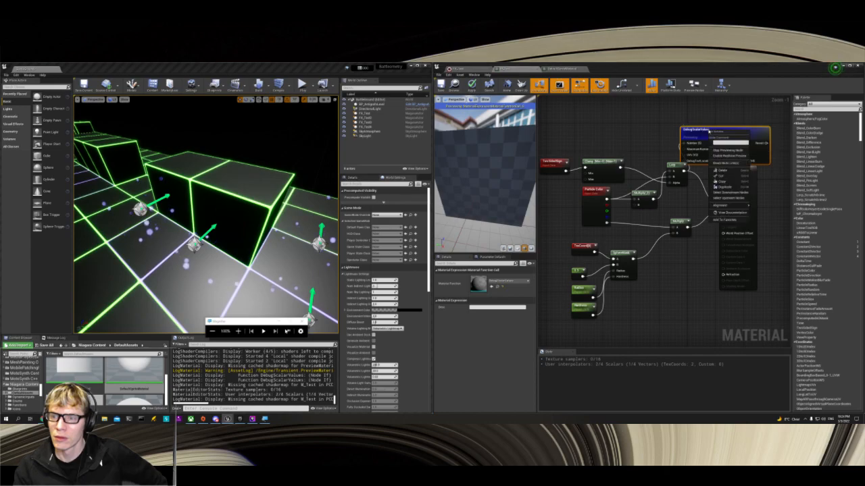
pyautogui.click(721, 156)
pyautogui.scroll(4, 476, 167)
pyautogui.scroll(-6, 476, 166)
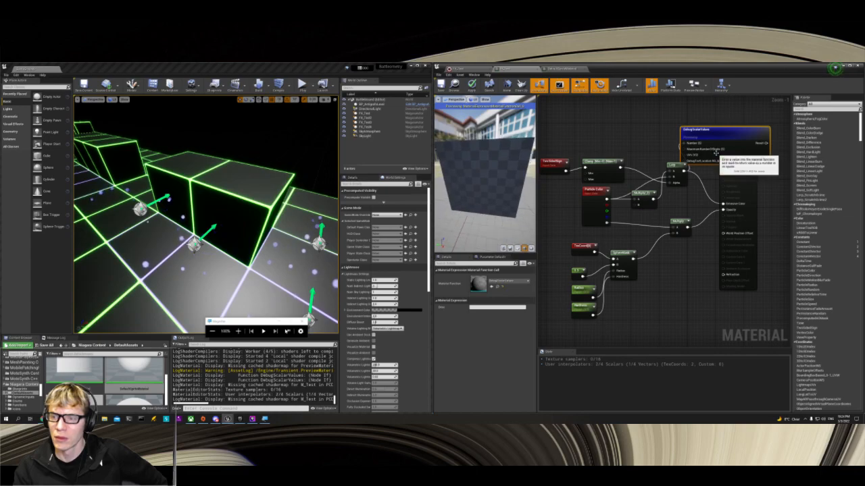
pyautogui.moveTo(722, 133); pyautogui.dragTo(737, 126)
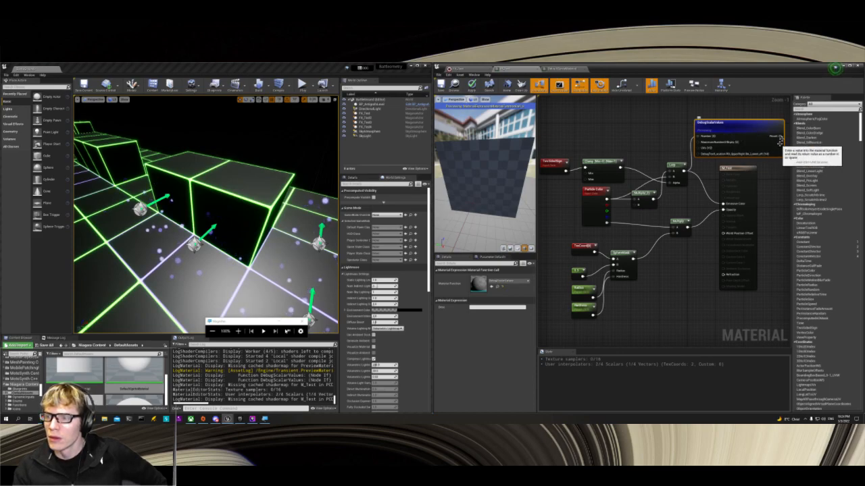
# Step: Try adding a second DebugScalarValues node fed by the Result output of the first one
pyautogui.moveTo(776, 136); pyautogui.dragTo(776, 183)
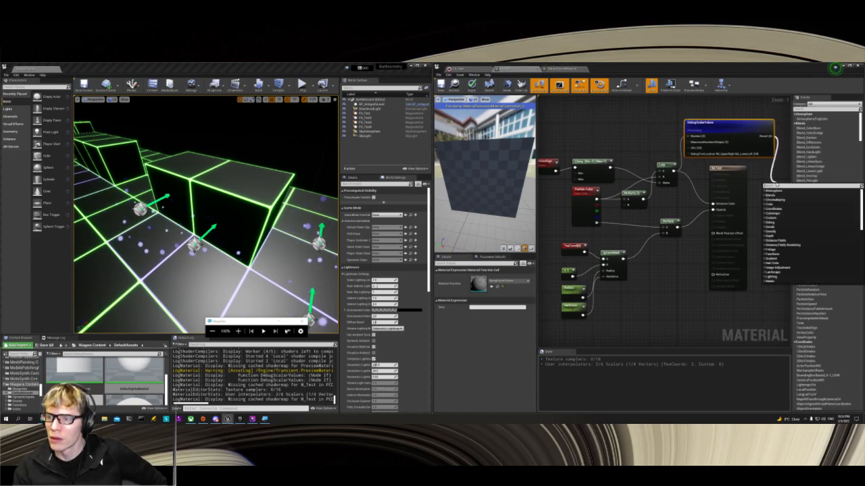
pyautogui.write('sca')
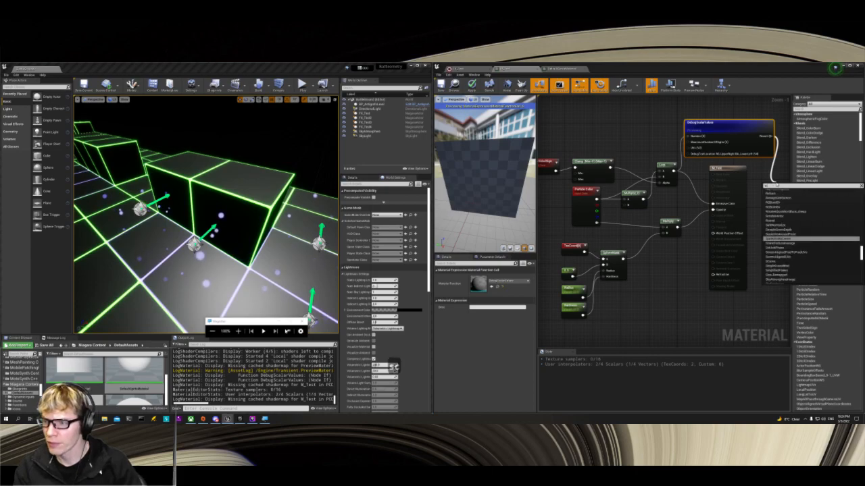
pyautogui.write('lar')
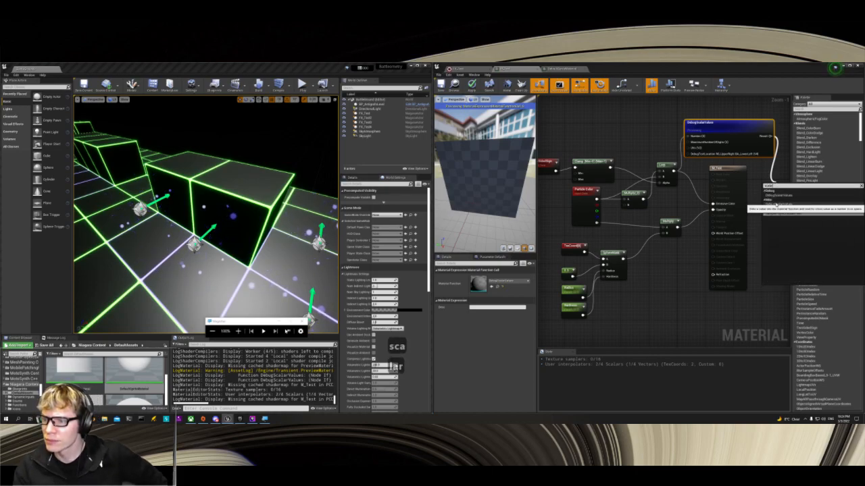
pyautogui.click(783, 212)
pyautogui.moveTo(772, 238); pyautogui.dragTo(694, 236, button='right')
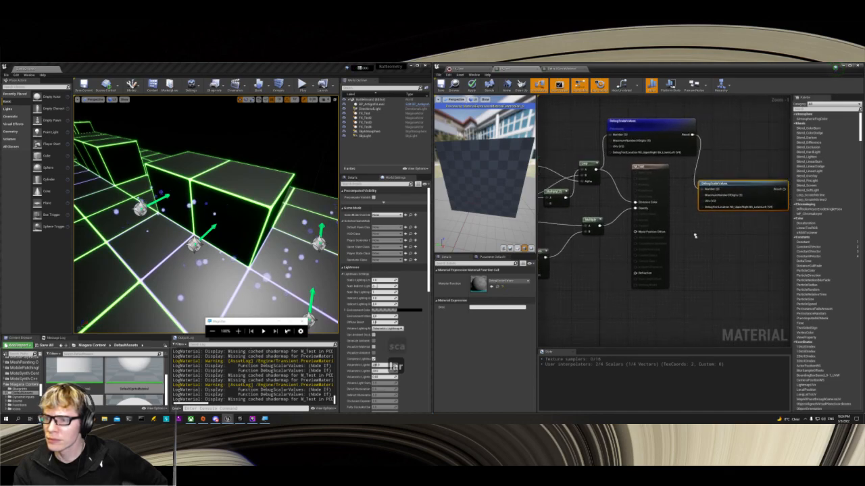
# Step: Start previewing the second DebugScalarValues node, enable its realtime preview and inspect the result on the cube
pyautogui.rightClick(733, 184)
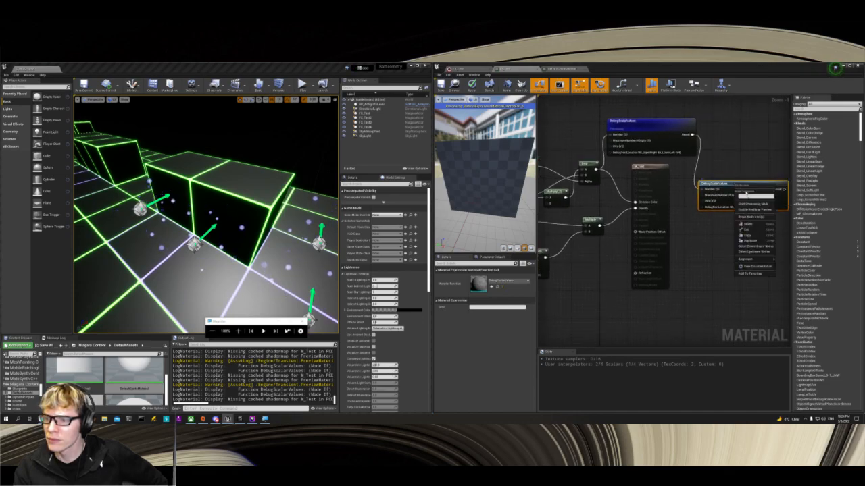
pyautogui.click(751, 204)
pyautogui.rightClick(741, 188)
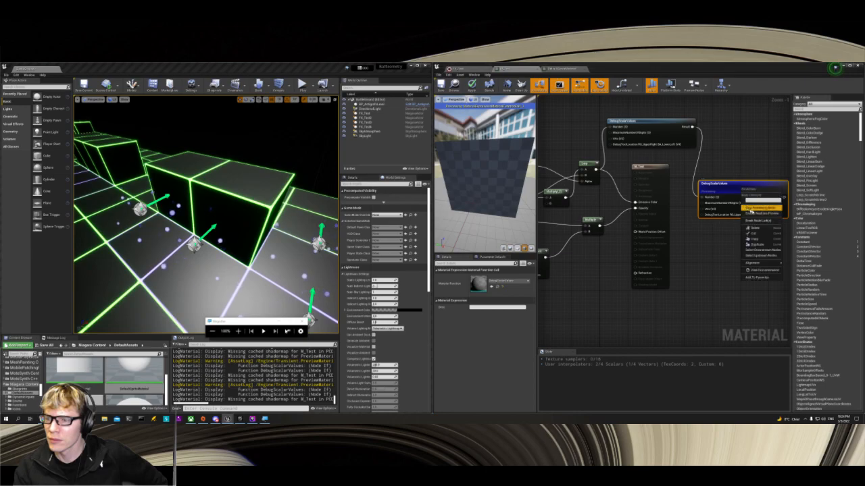
pyautogui.click(751, 210)
pyautogui.moveTo(443, 169); pyautogui.dragTo(443, 196, button='right')
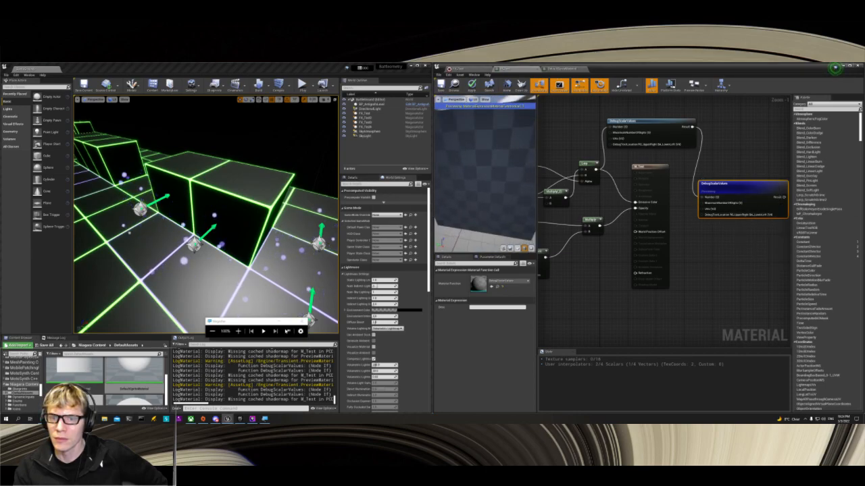
pyautogui.moveTo(449, 154); pyautogui.dragTo(449, 135, button='right')
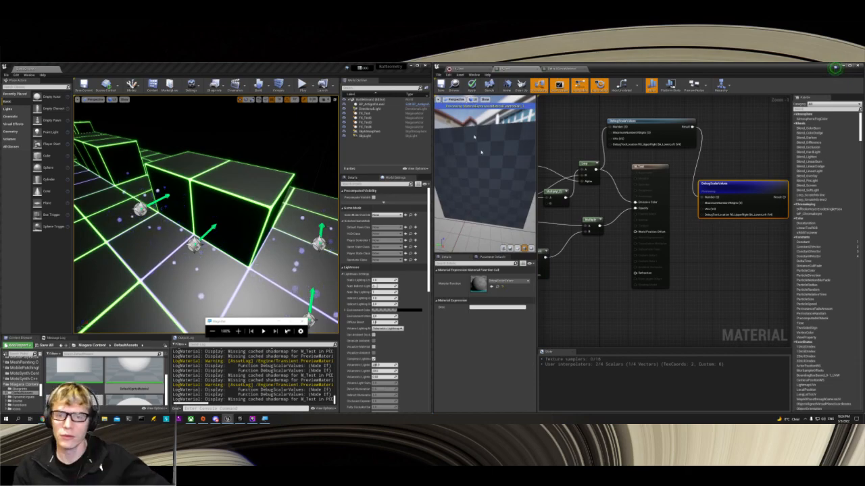
# Step: Turn on the stats and FPS display in the material preview viewport and check its other view and show options
pyautogui.click(439, 99)
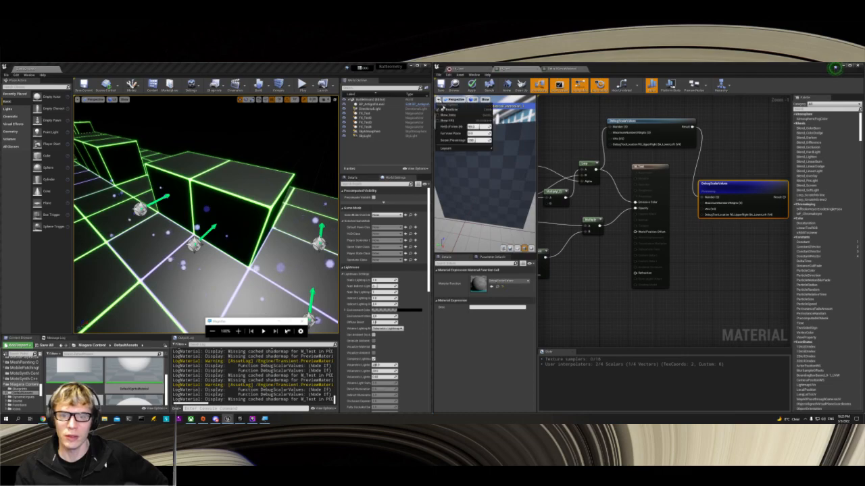
pyautogui.click(450, 116)
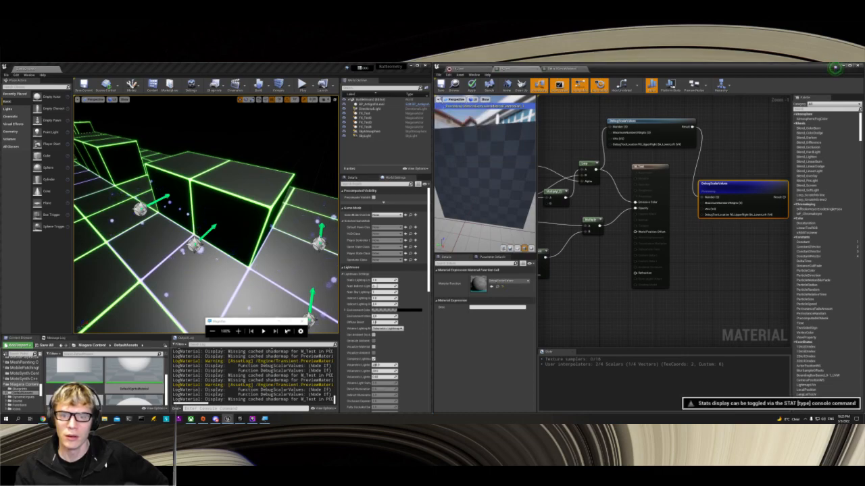
pyautogui.click(439, 99)
pyautogui.click(437, 120)
pyautogui.click(439, 99)
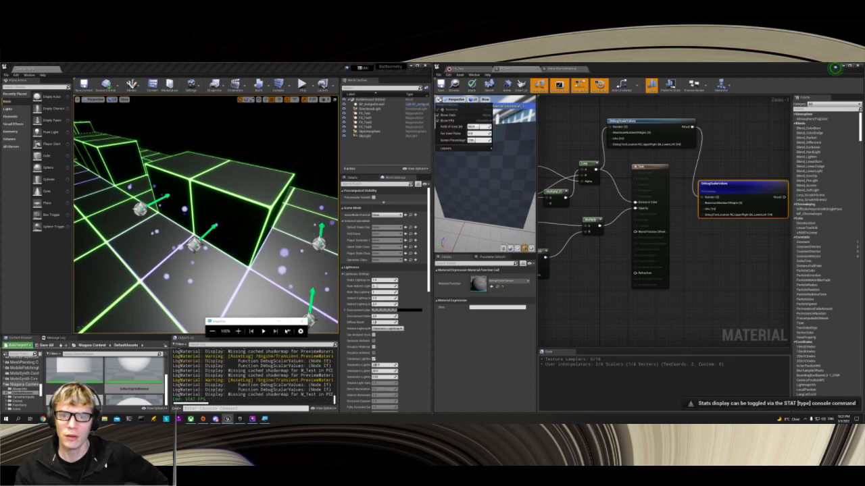
pyautogui.click(455, 100)
pyautogui.click(485, 100)
pyautogui.click(489, 106)
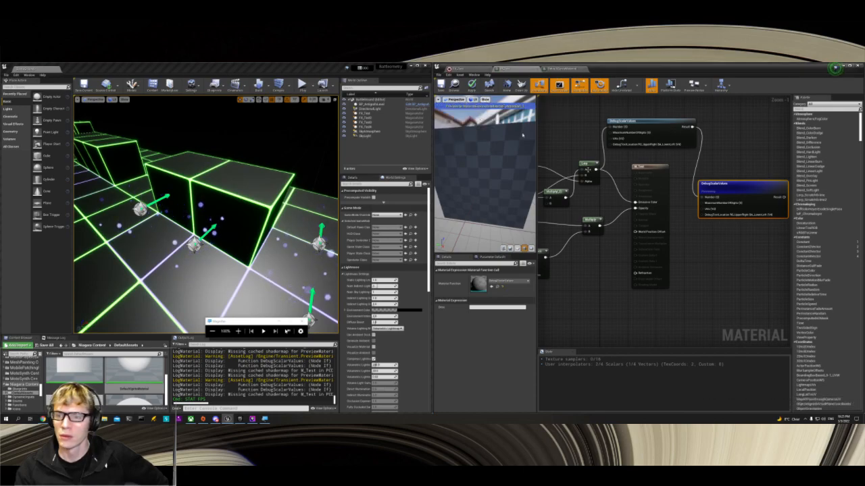
# Step: Delete the second DebugScalarValues node from the material graph
pyautogui.moveTo(698, 232); pyautogui.dragTo(711, 234, button='right')
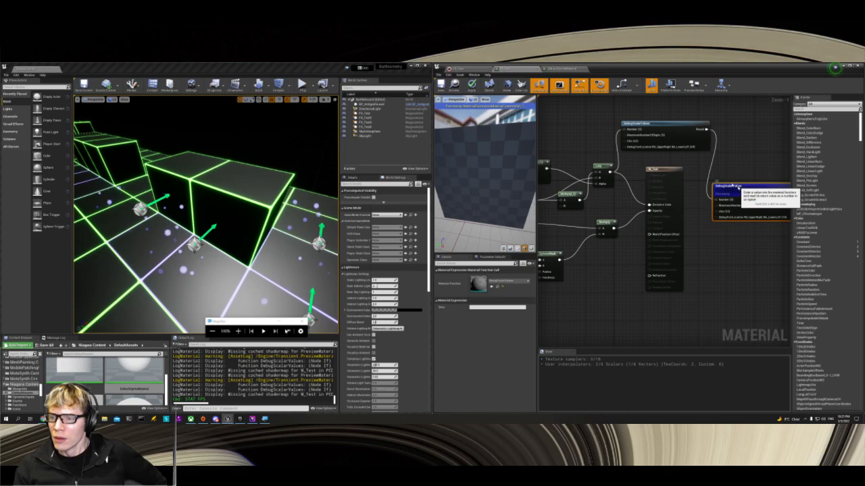
pyautogui.moveTo(738, 187); pyautogui.dragTo(734, 181)
pyautogui.press('Delete')
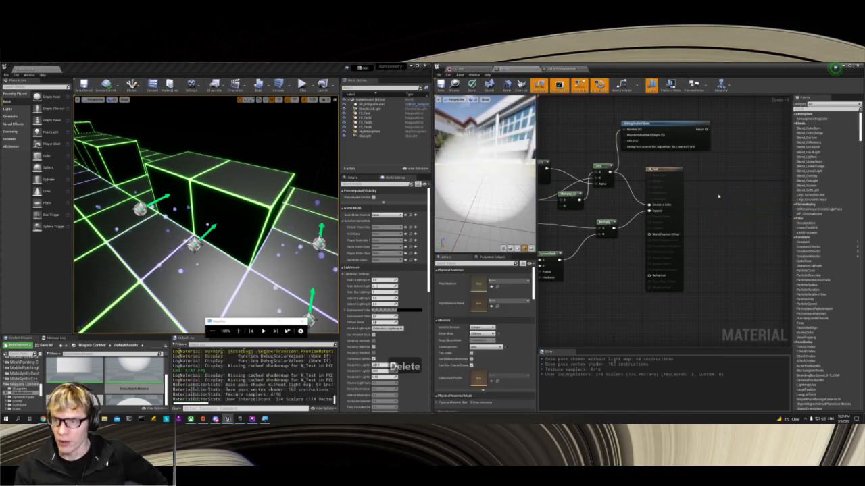
# Step: Start previewing the Lerp node to compare its output on the cube
pyautogui.click(665, 126)
pyautogui.rightClick(665, 125)
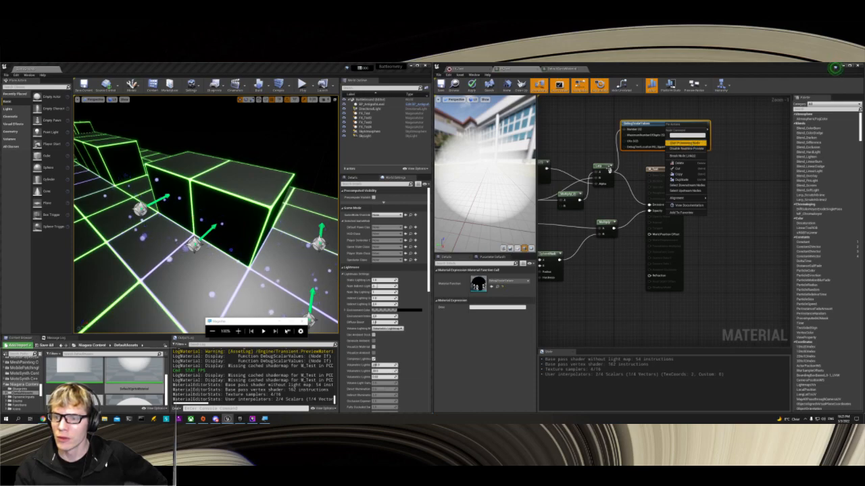
pyautogui.click(600, 168)
pyautogui.rightClick(600, 168)
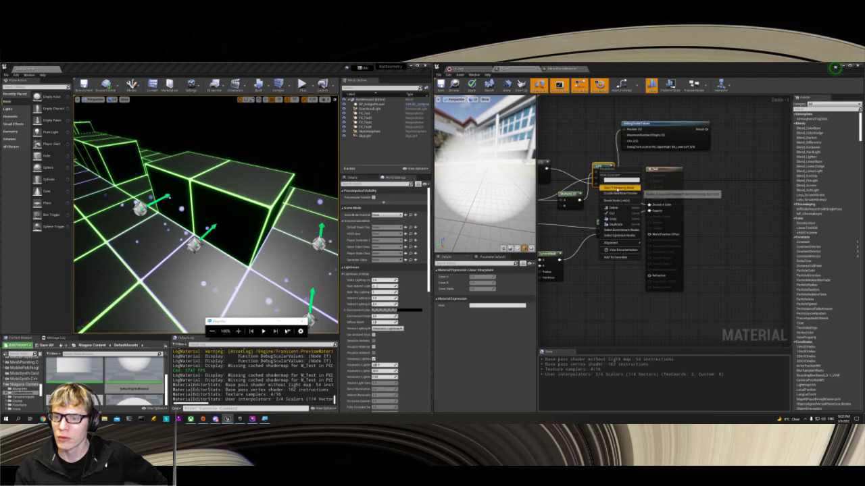
pyautogui.click(612, 186)
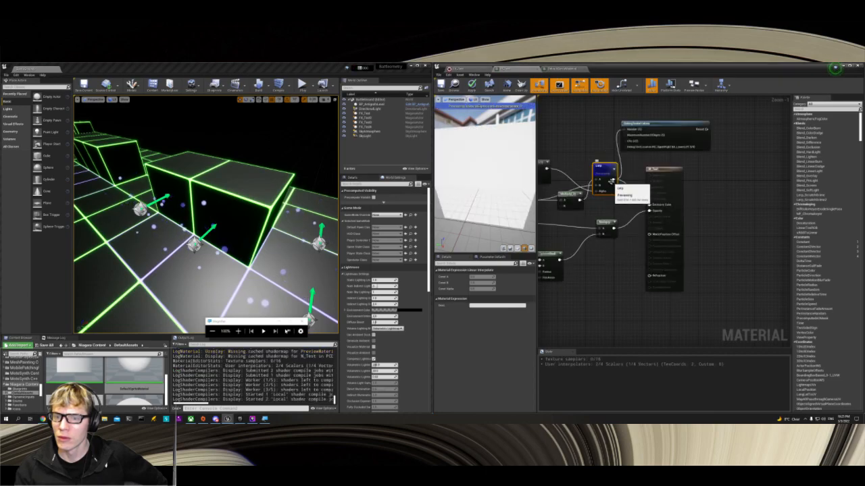
# Step: Switch the preview back to the remaining DebugScalarValues node and turn the cube to face the camera
pyautogui.rightClick(660, 126)
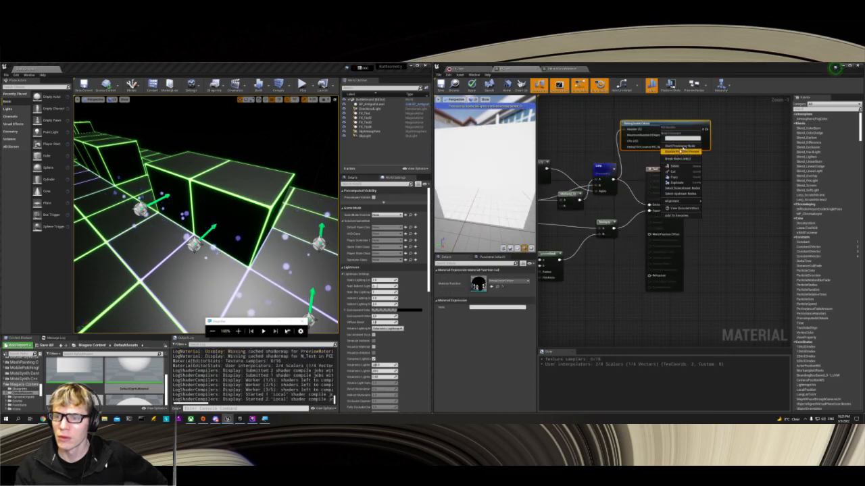
pyautogui.click(681, 146)
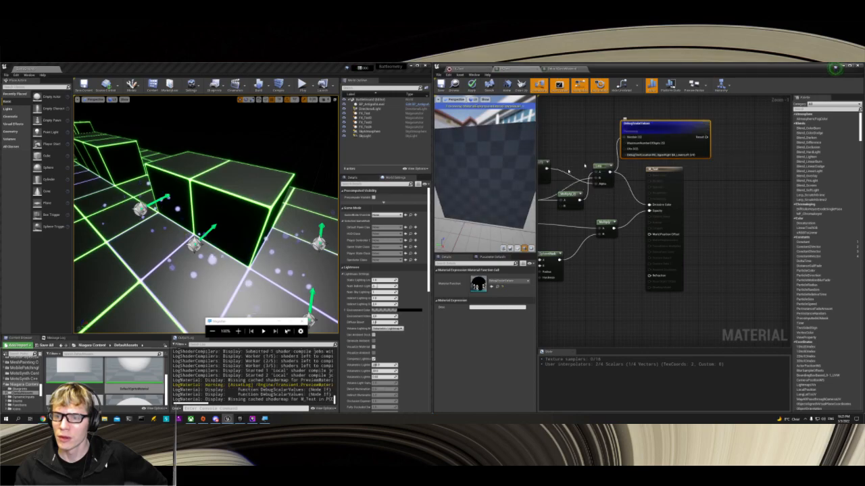
pyautogui.moveTo(489, 191); pyautogui.dragTo(484, 215)
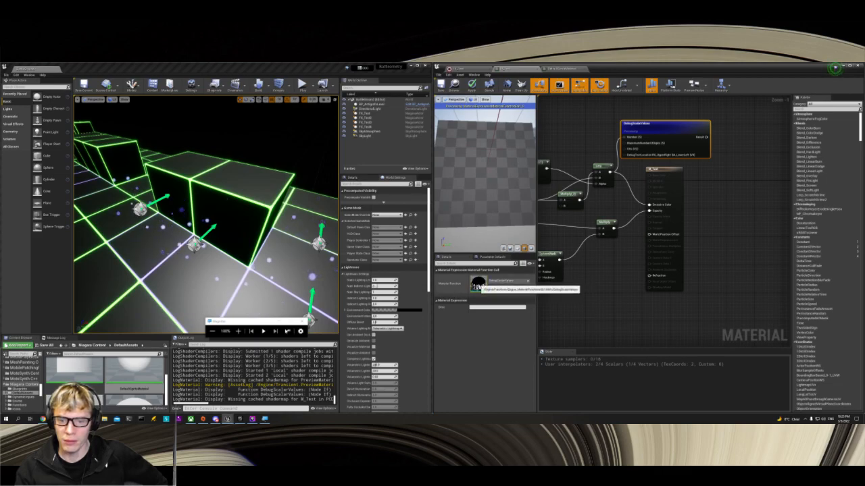
# Step: Connect the output of the Multiply that feeds Opacity to the DebugScalarValues Number input and inspect the cube preview
pyautogui.moveTo(616, 165); pyautogui.dragTo(668, 126, button='right')
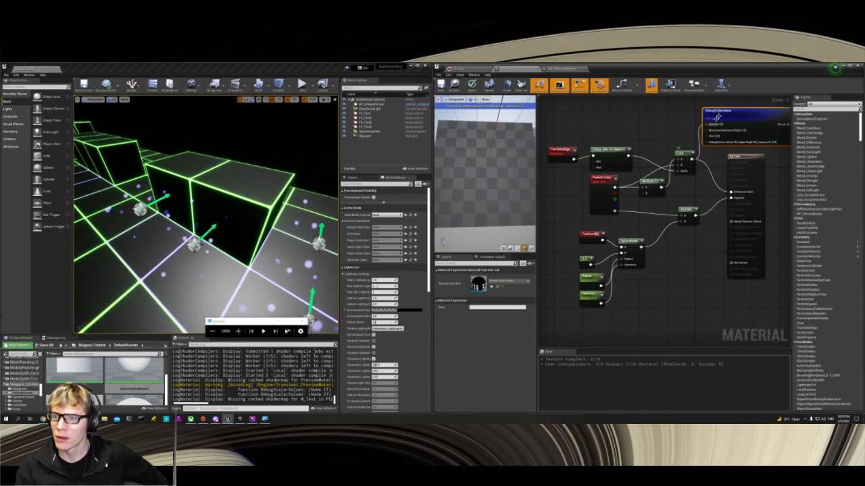
pyautogui.moveTo(729, 110); pyautogui.dragTo(732, 114)
pyautogui.moveTo(696, 211); pyautogui.dragTo(641, 254, button='right')
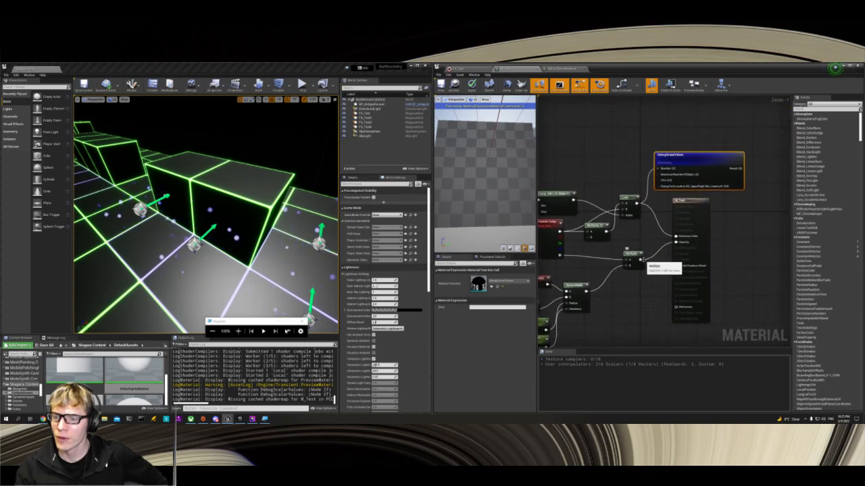
pyautogui.moveTo(641, 260); pyautogui.dragTo(659, 169)
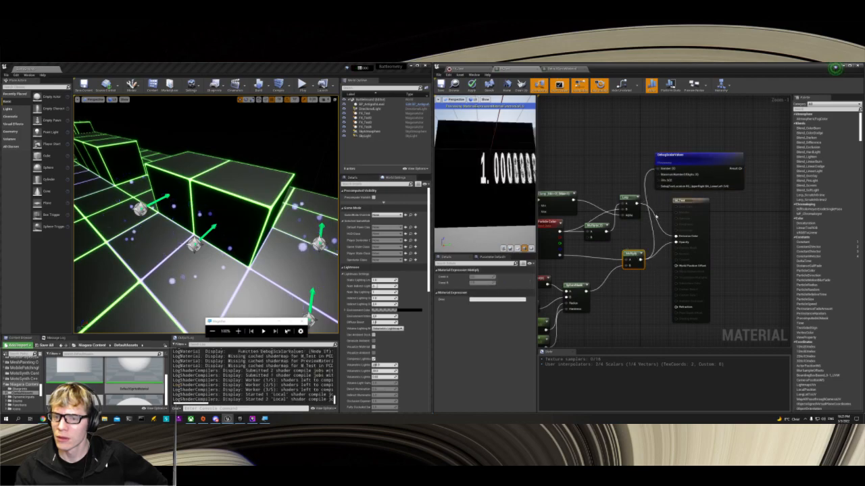
pyautogui.moveTo(484, 182); pyautogui.dragTo(485, 182)
pyautogui.moveTo(485, 182)
pyautogui.mouseDown(button='right')
pyautogui.moveTo(485, 168)
pyautogui.moveTo(484, 181)
pyautogui.mouseUp(button='right')
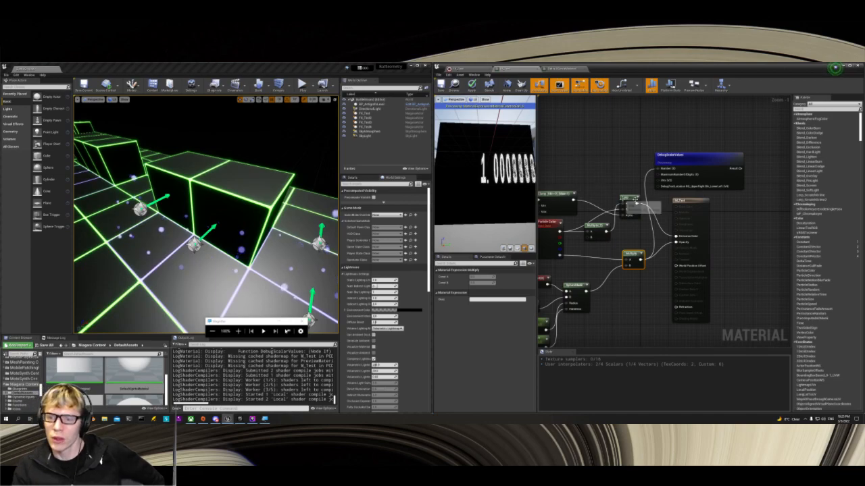
# Step: Connect the Lerp output to the DebugScalarValues MaximumNumberOfDigits input, break the Number input's link and inspect the cube from an angle
pyautogui.moveTo(637, 204); pyautogui.dragTo(663, 182)
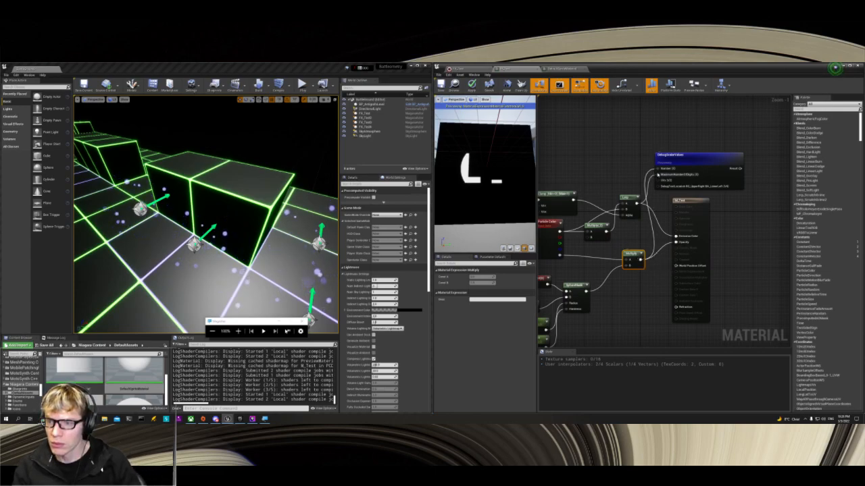
pyautogui.keyDown('alt'); pyautogui.click(657, 169); pyautogui.keyUp('alt')
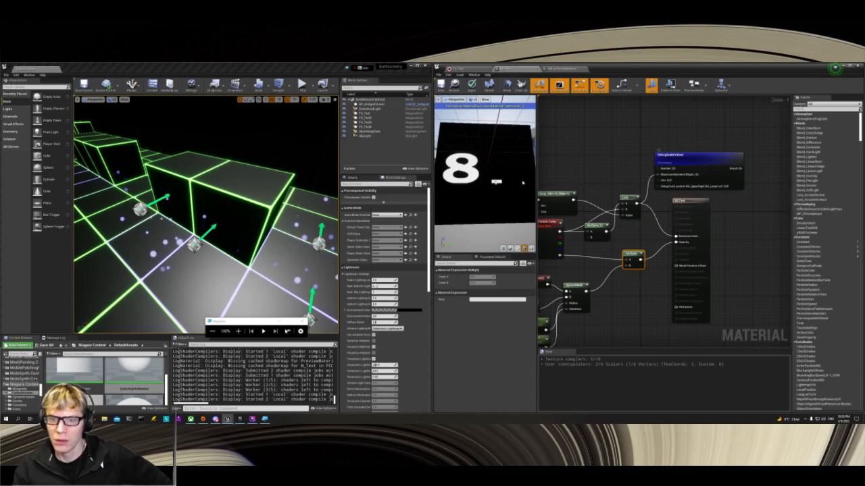
pyautogui.scroll(4, 491, 182)
pyautogui.scroll(-5, 491, 182)
pyautogui.moveTo(491, 182); pyautogui.dragTo(533, 183)
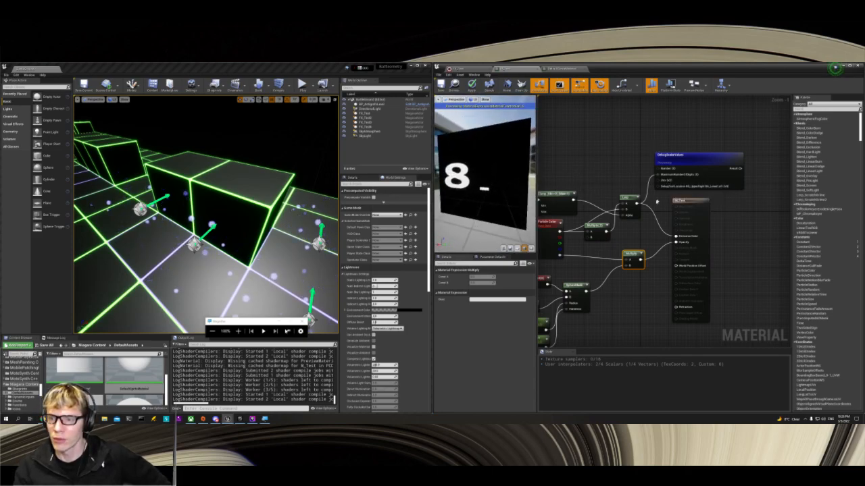
# Step: Connect the Lerp output to the DebugScalarValues UVs input, inspect the cube preview and glance at the FX_Test system before returning to the material
pyautogui.moveTo(640, 198); pyautogui.dragTo(658, 177)
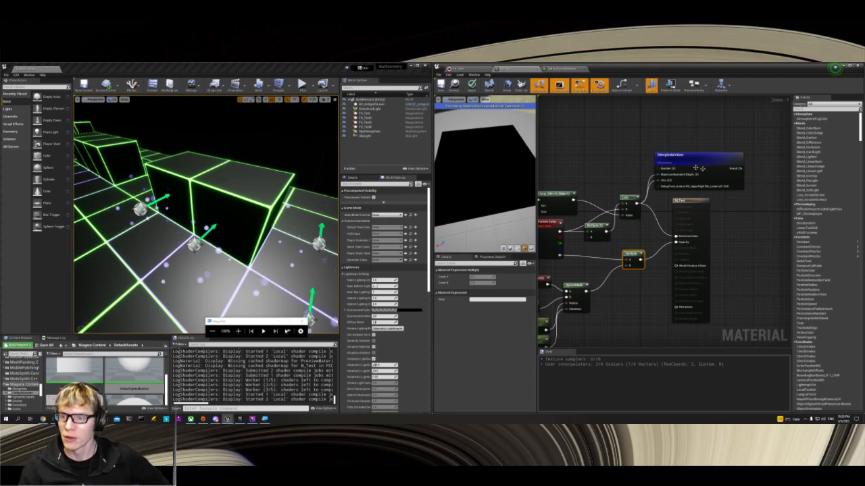
pyautogui.moveTo(476, 180)
pyautogui.mouseDown()
pyautogui.moveTo(484, 166)
pyautogui.moveTo(476, 180)
pyautogui.mouseUp()
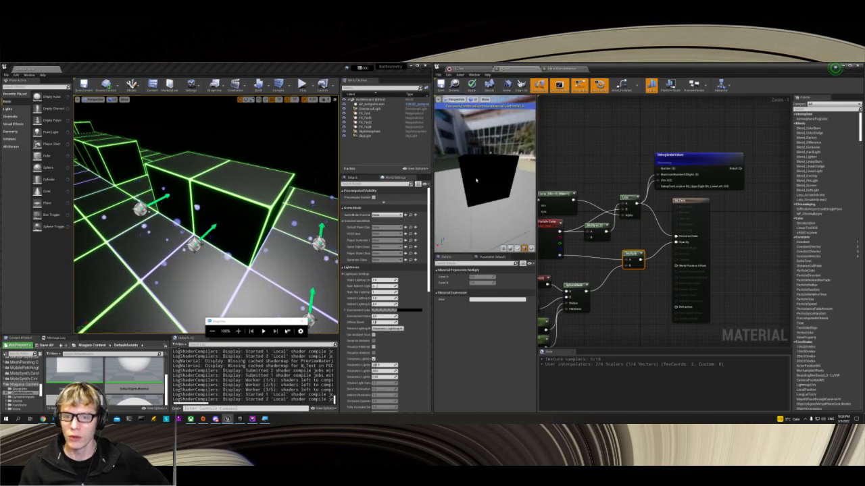
pyautogui.scroll(3, 476, 180)
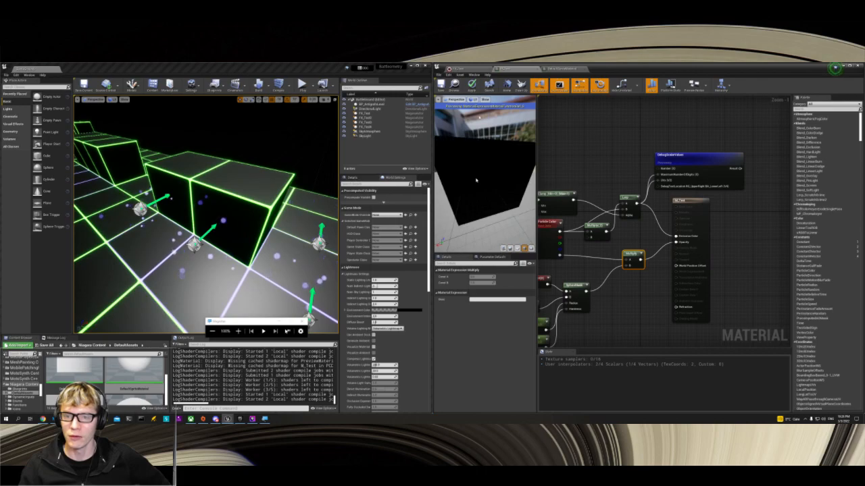
pyautogui.click(476, 70)
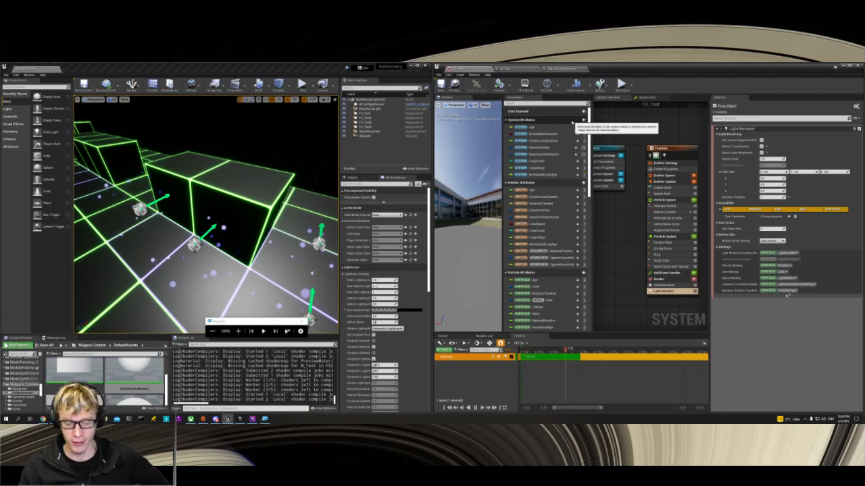
pyautogui.click(520, 70)
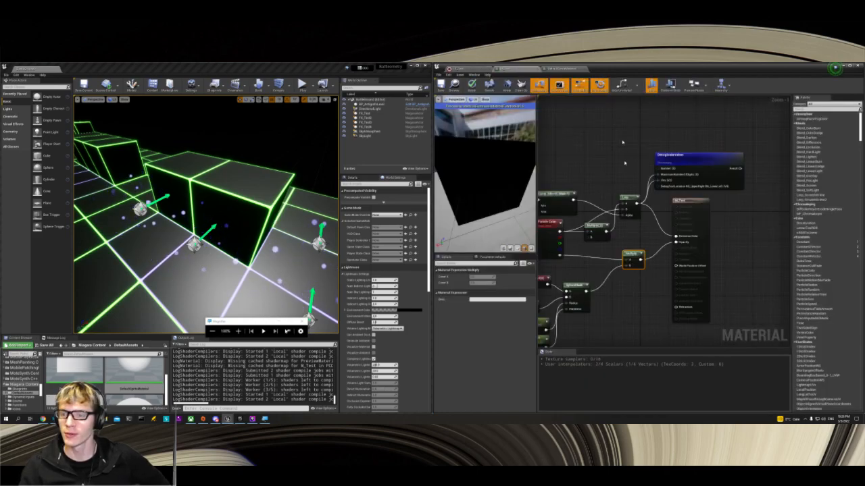
# Step: Delete the DebugScalarValues node from the M_Test graph and check the material preview and the remaining Lerp connections
pyautogui.click(676, 156)
pyautogui.press('Delete')
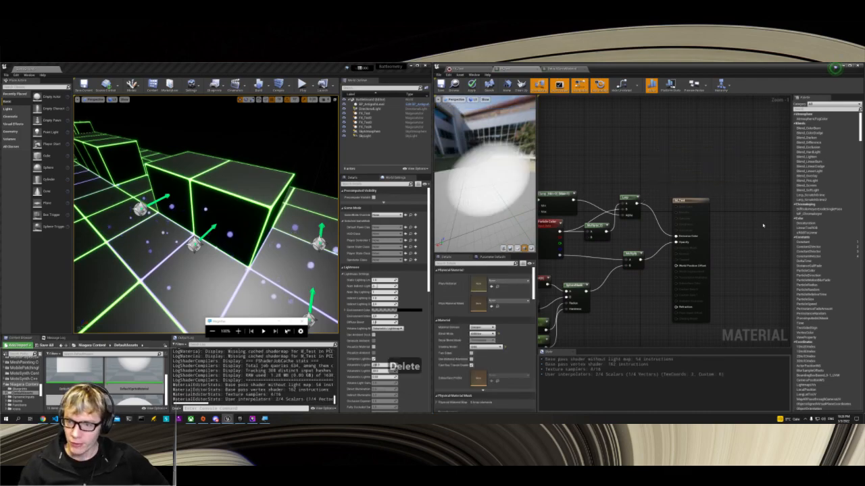
pyautogui.moveTo(495, 201); pyautogui.dragTo(508, 169)
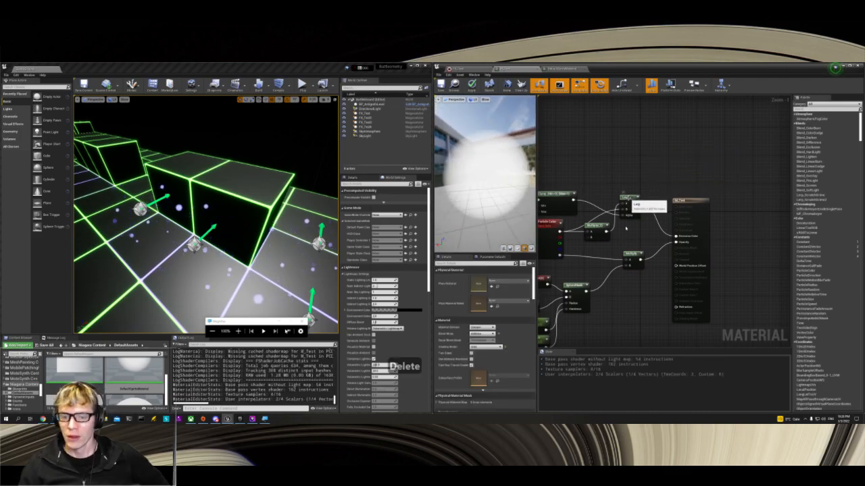
pyautogui.click(628, 199)
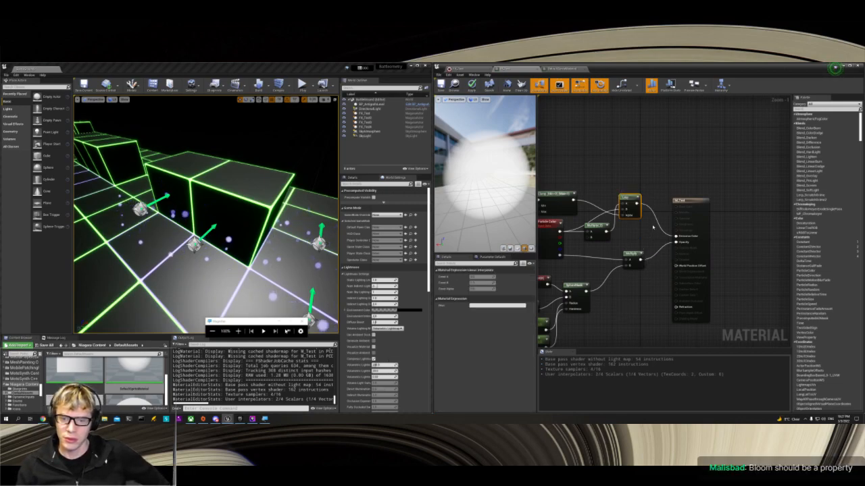
pyautogui.click(598, 182)
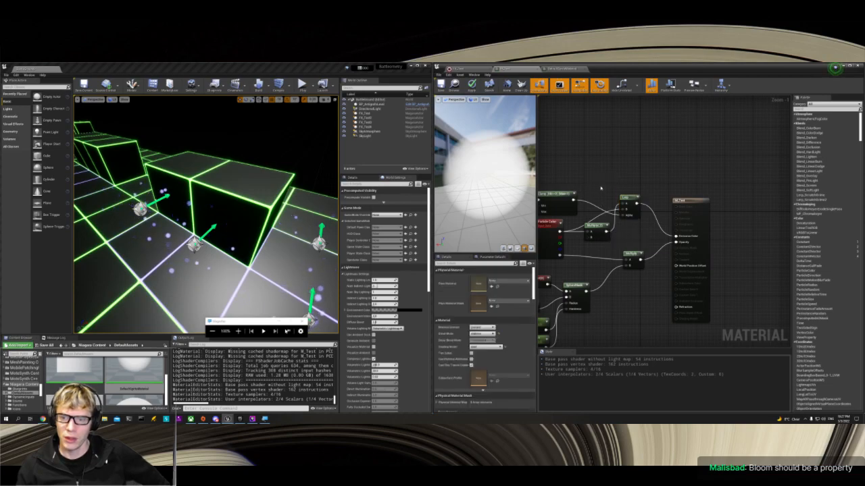
pyautogui.moveTo(599, 186); pyautogui.dragTo(653, 194, button='right')
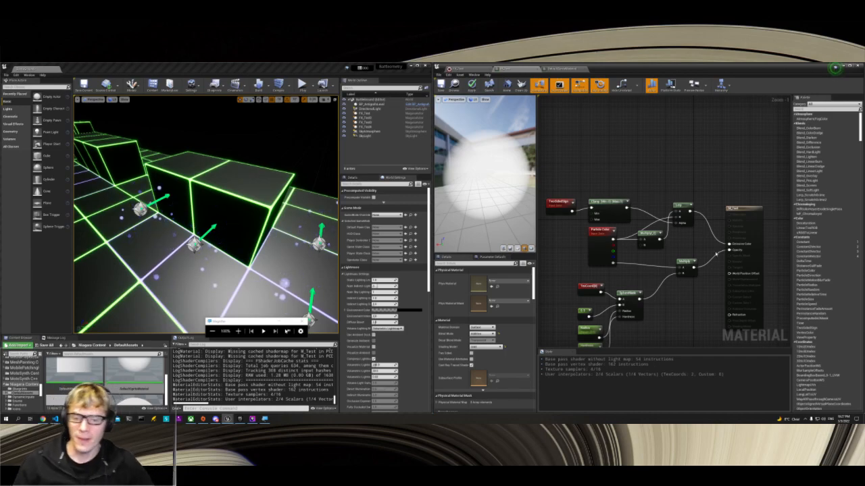
# Step: Return to FX_Test, copy DefaultRibbonMaterial from Niagara's DefaultAssets into the project's NiagaraFX folder and enlarge the asset browser area
pyautogui.click(466, 69)
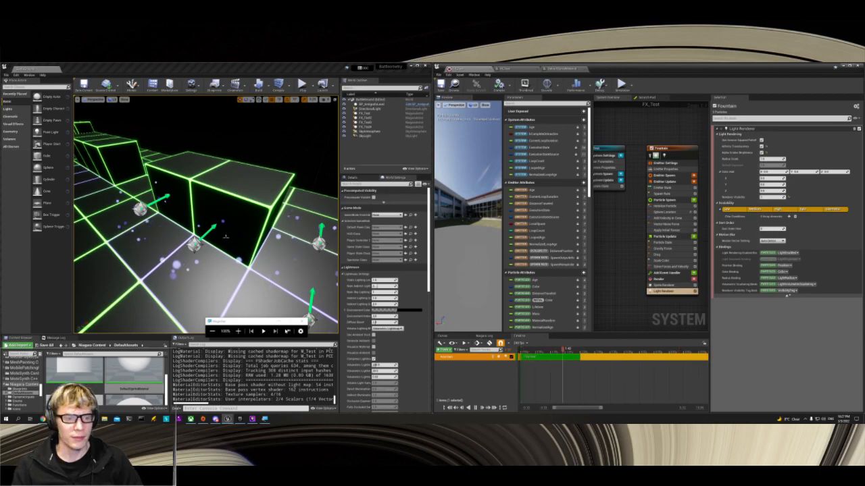
pyautogui.moveTo(272, 263)
pyautogui.mouseDown(button='right')
pyautogui.moveTo(299, 264)
pyautogui.moveTo(278, 262)
pyautogui.mouseUp(button='right')
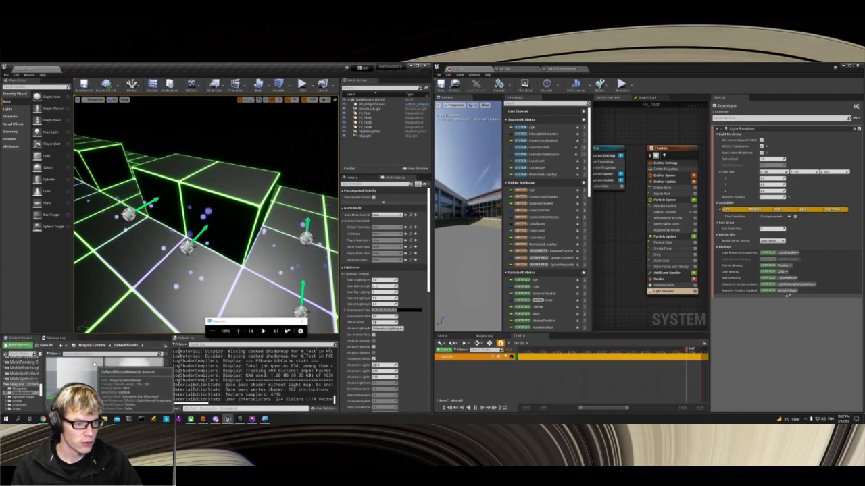
pyautogui.scroll(-2, 75, 370)
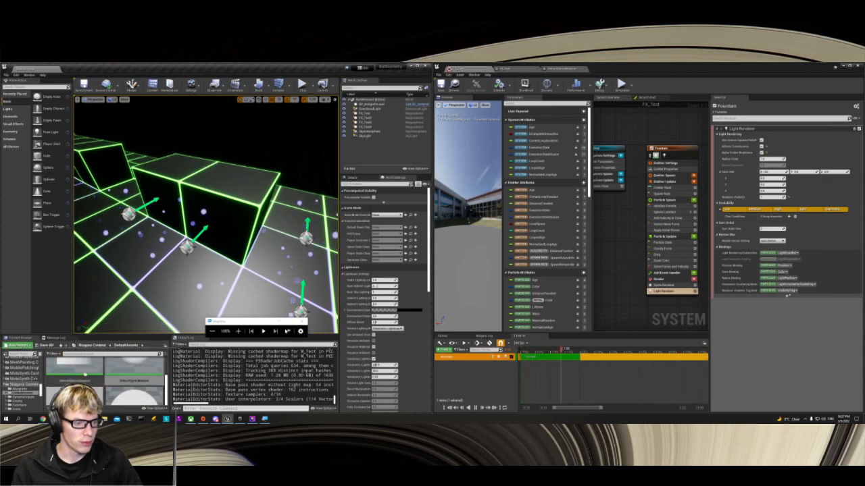
pyautogui.scroll(4, 85, 375)
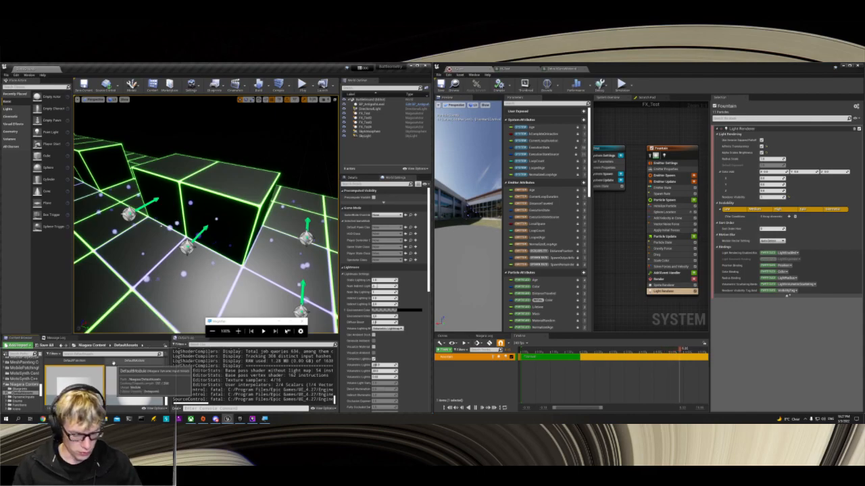
pyautogui.hotkey('ctrl', 'c')
pyautogui.scroll(15, 27, 391)
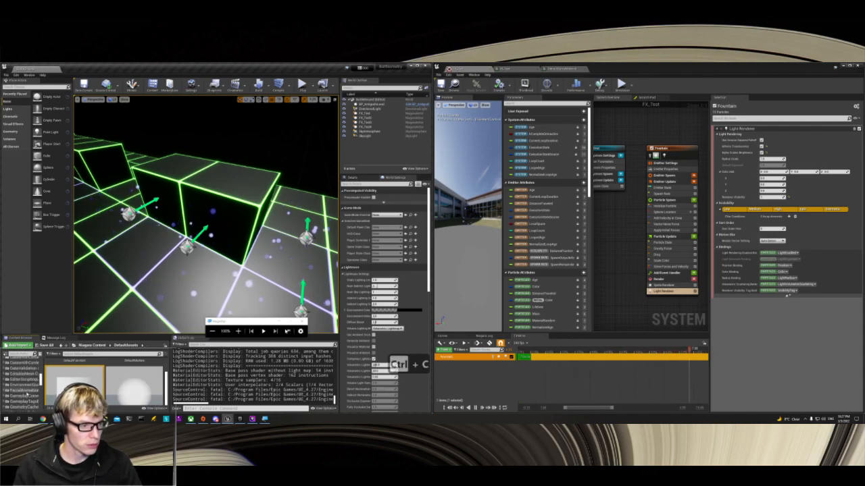
pyautogui.scroll(5, 27, 390)
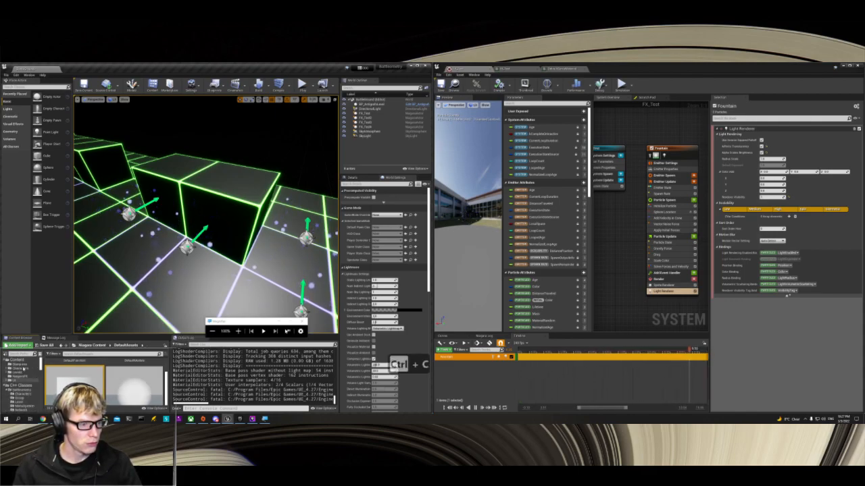
pyautogui.click(23, 375)
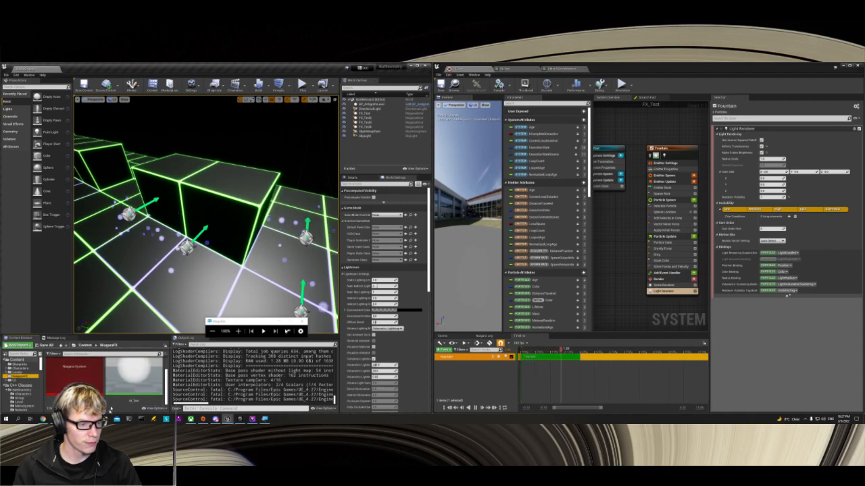
pyautogui.hotkey('ctrl', 'v')
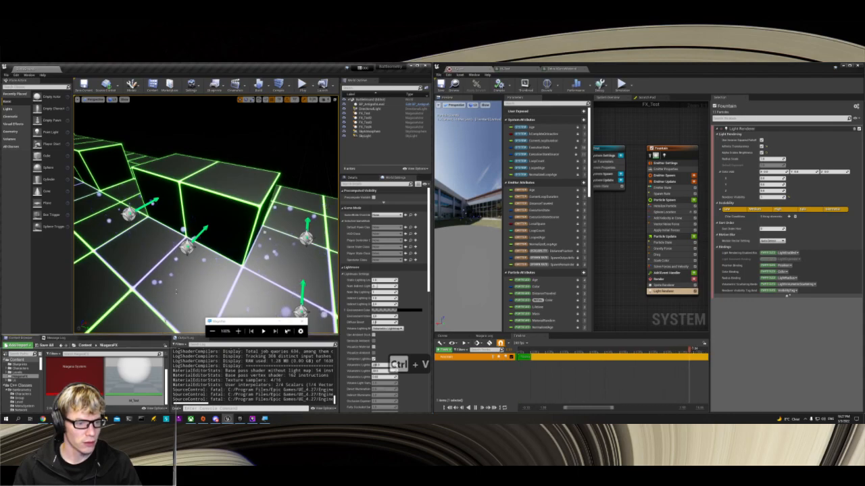
pyautogui.moveTo(162, 334); pyautogui.dragTo(178, 268)
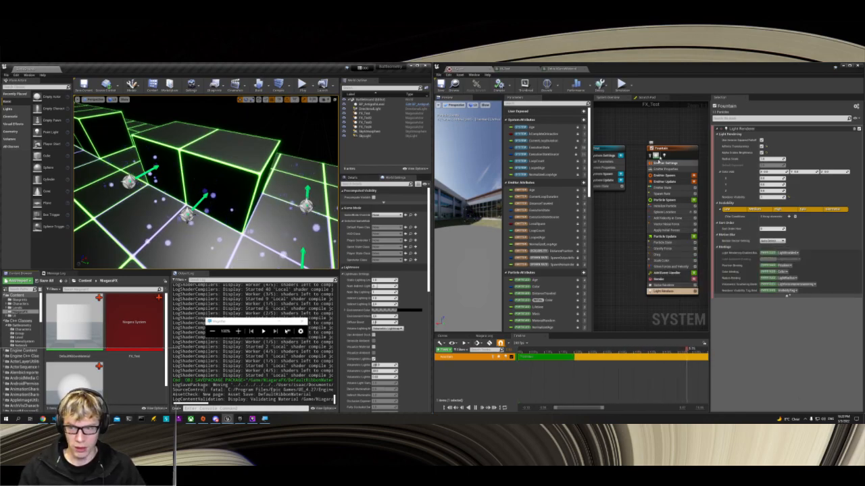
# Step: Search the modules available for the Fountain emitter's Particle Update stage for "blo", then dismiss the search
pyautogui.click(669, 149)
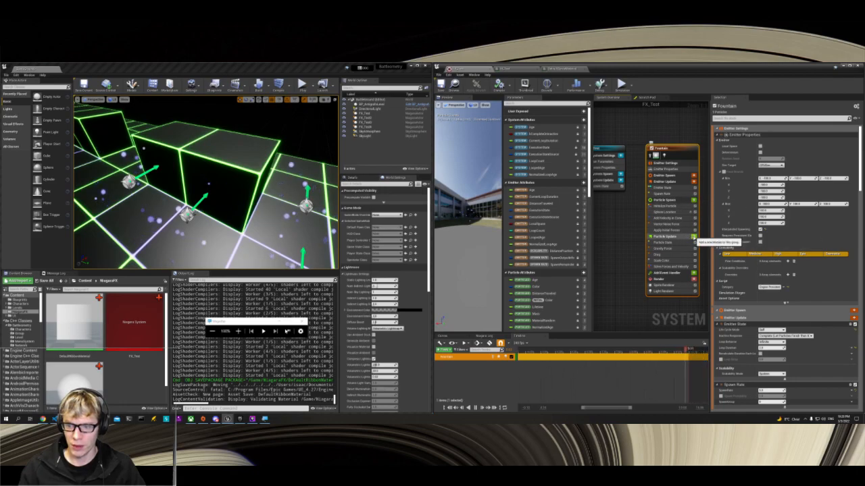
pyautogui.click(693, 236)
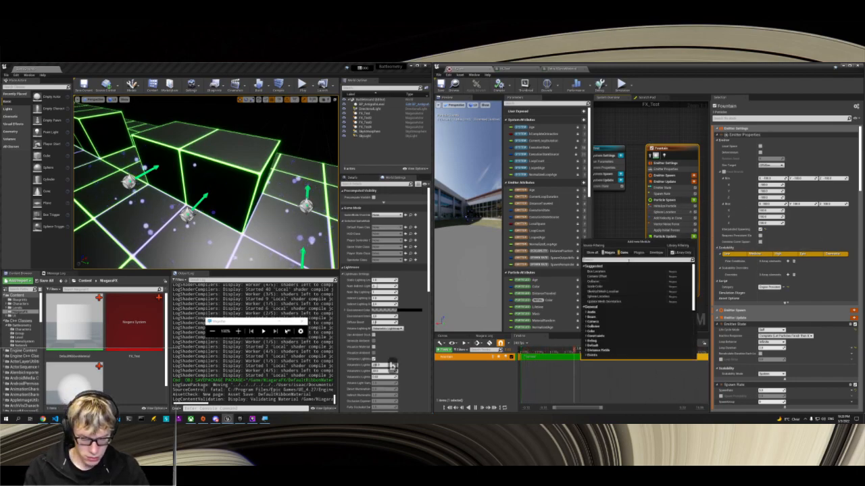
pyautogui.write('blo')
pyautogui.press('BackSpace')
pyautogui.press('BackSpace')
pyautogui.press('BackSpace')
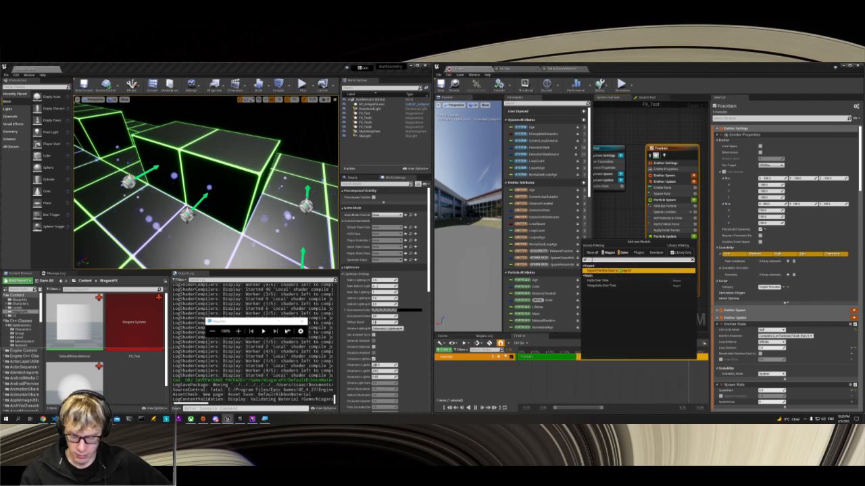
pyautogui.press('BackSpace')
pyautogui.press('BackSpace')
pyautogui.press('BackSpace')
pyautogui.click(602, 226)
pyautogui.moveTo(603, 224)
pyautogui.mouseDown(button='right')
pyautogui.moveTo(617, 231)
pyautogui.moveTo(602, 226)
pyautogui.moveTo(612, 223)
pyautogui.mouseUp(button='right')
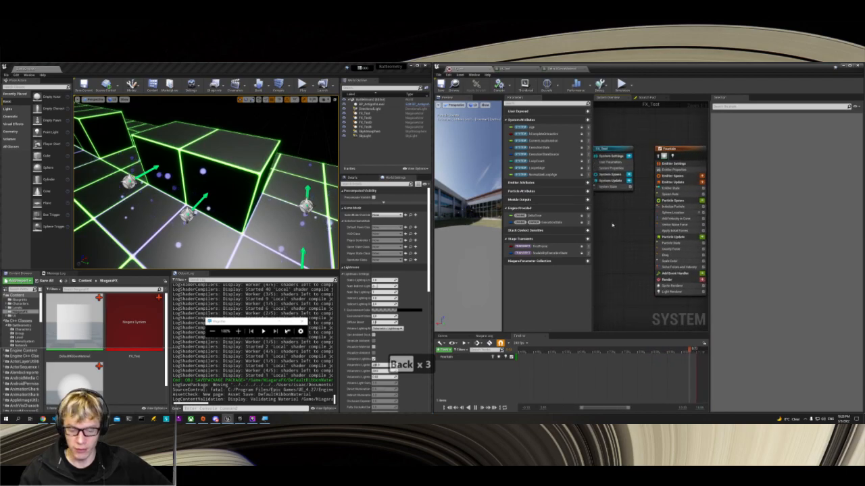
# Step: Move the Fountain emitter node closer to the FX_Test system node and look over its Emitter State settings and available renderer types
pyautogui.moveTo(677, 150); pyautogui.dragTo(658, 137)
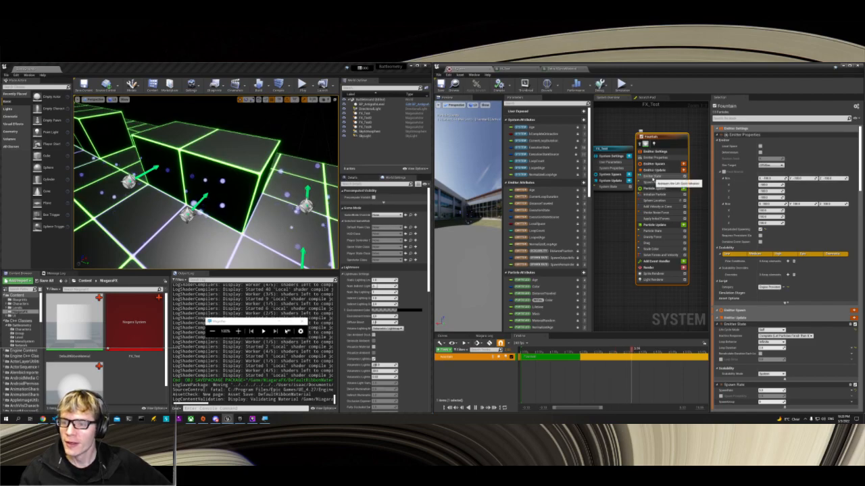
pyautogui.click(652, 176)
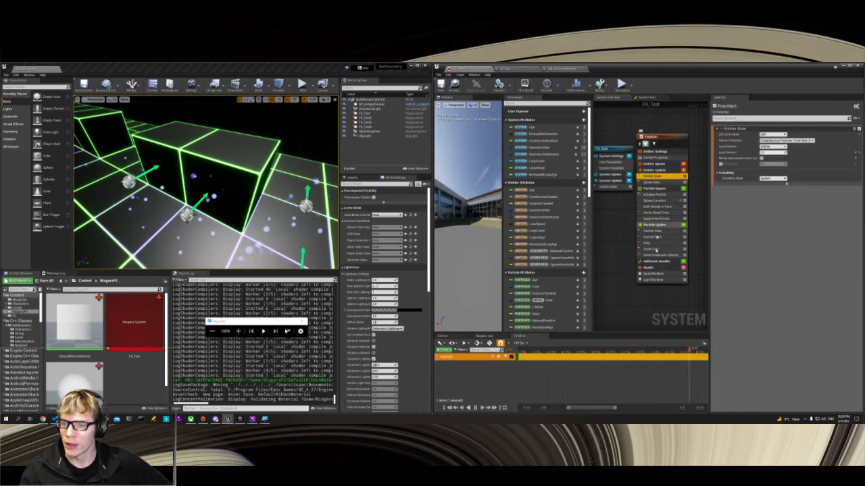
pyautogui.click(684, 268)
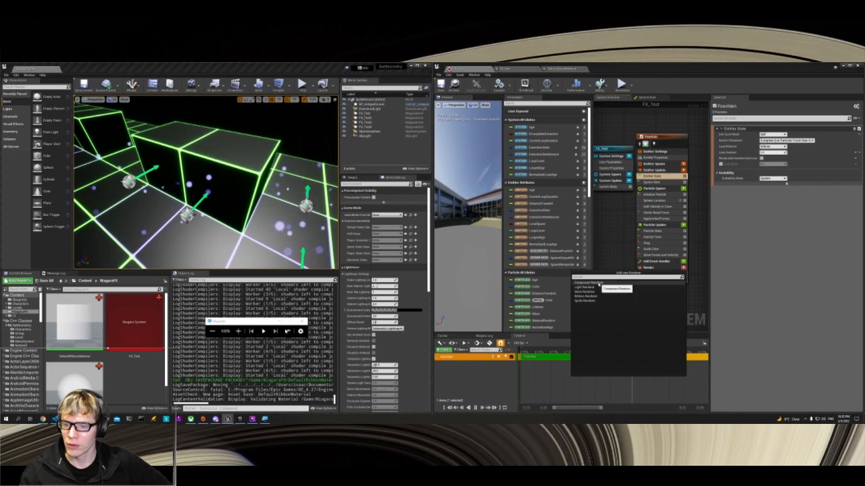
pyautogui.click(622, 248)
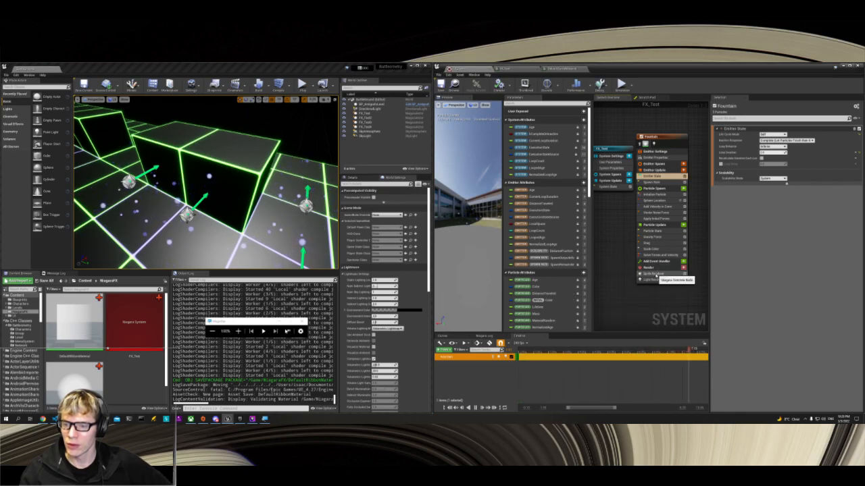
# Step: Examine the Fountain emitter's Sprite Renderer settings, from its material and sorting options down to its bindings and scalability
pyautogui.click(662, 274)
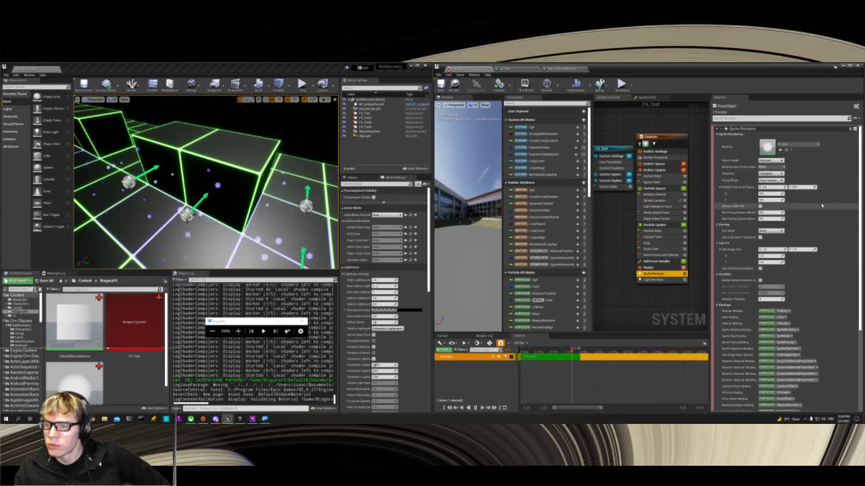
pyautogui.scroll(-1, 821, 204)
pyautogui.scroll(-1, 821, 204)
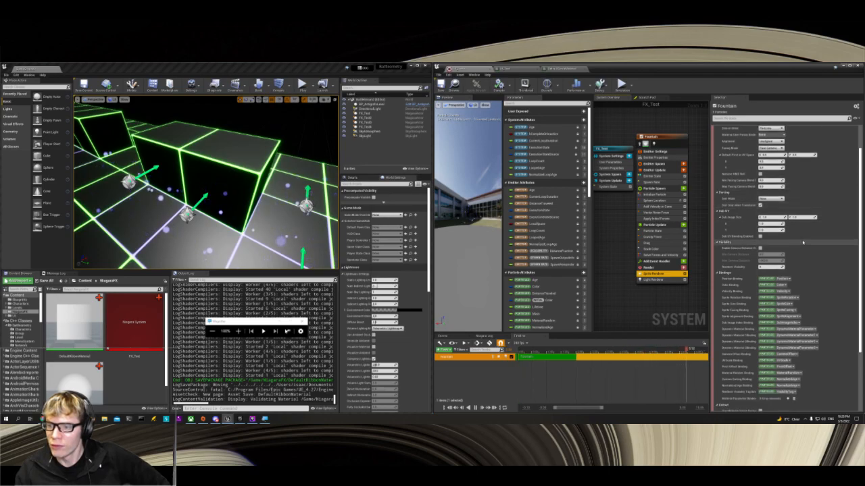
pyautogui.scroll(-6, 803, 242)
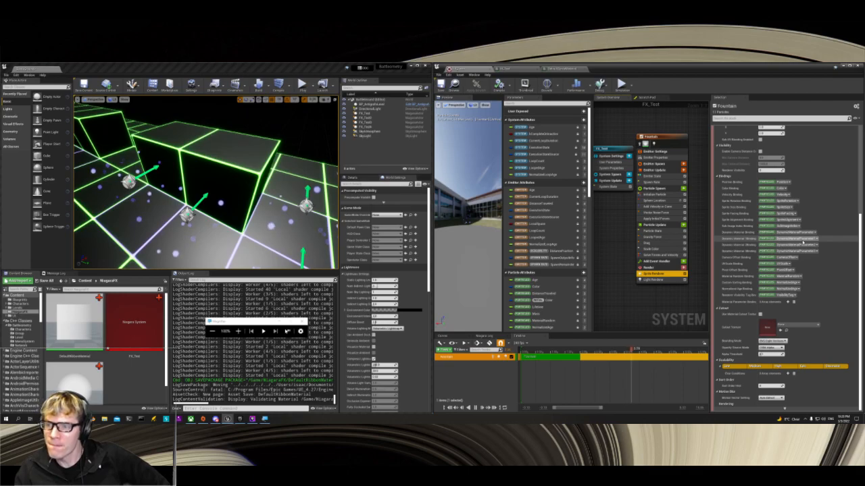
pyautogui.scroll(5, 803, 242)
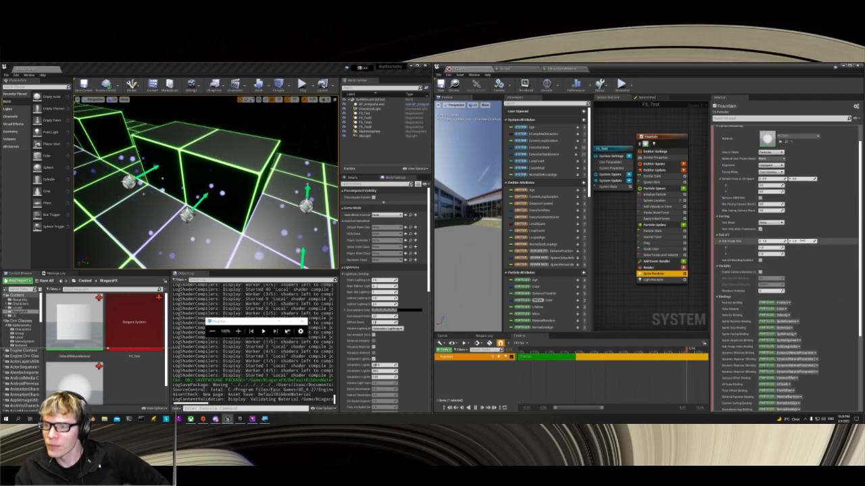
pyautogui.scroll(1, 802, 242)
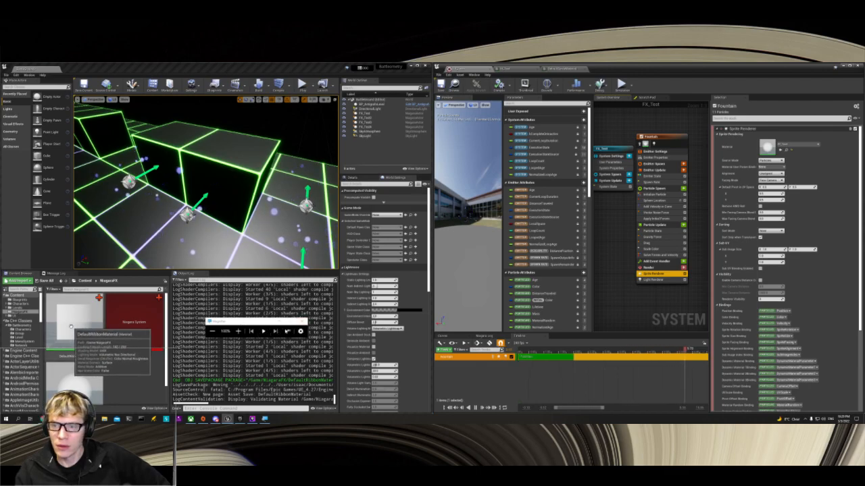
# Step: Rename the DefaultRibbonMaterial copy in the NiagaraFX folder to M_RibbonTest
pyautogui.click(784, 145)
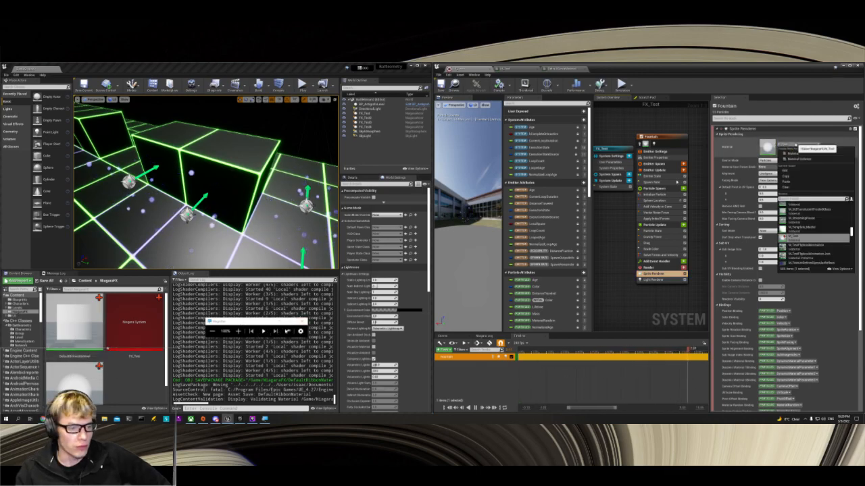
pyautogui.click(68, 352)
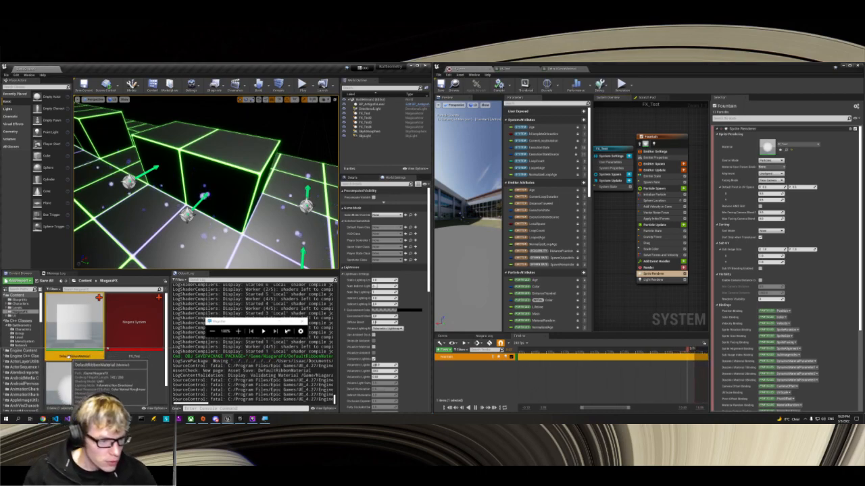
pyautogui.press('F2')
pyautogui.write('M_RibbonTest')
pyautogui.press('Return')
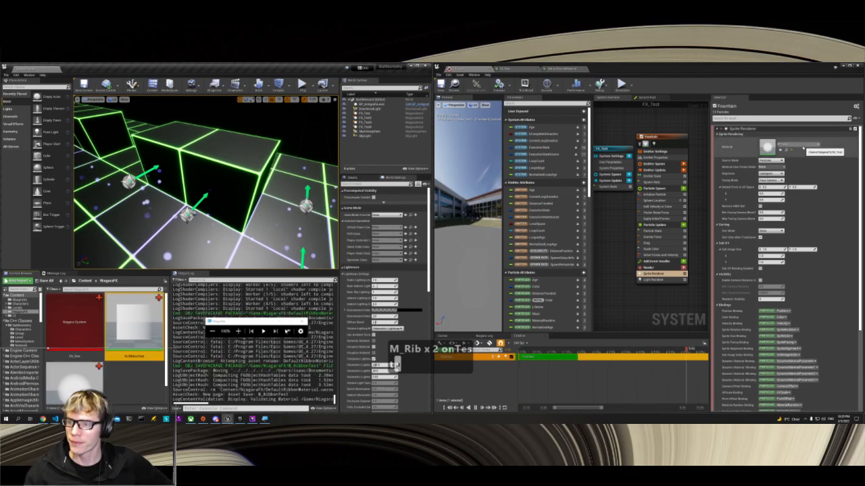
# Step: Try to assign the M_RibbonTest material to the Fountain emitter's Sprite Renderer
pyautogui.click(799, 145)
pyautogui.click(794, 236)
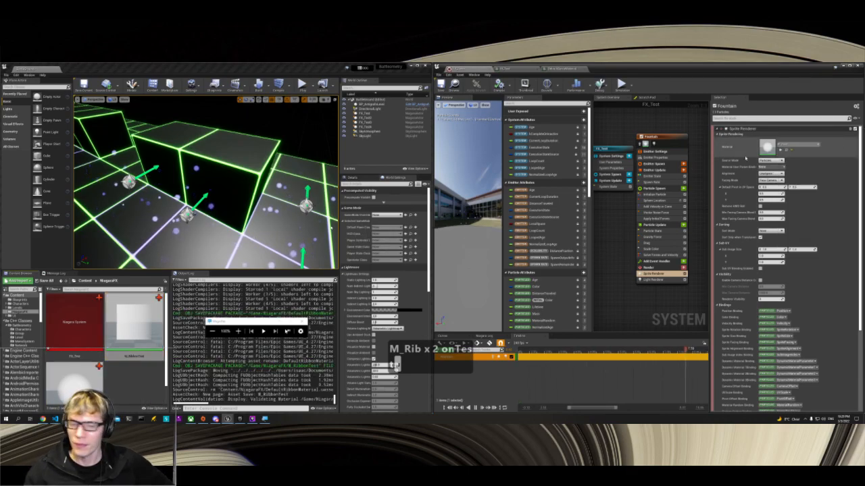
pyautogui.click(126, 332)
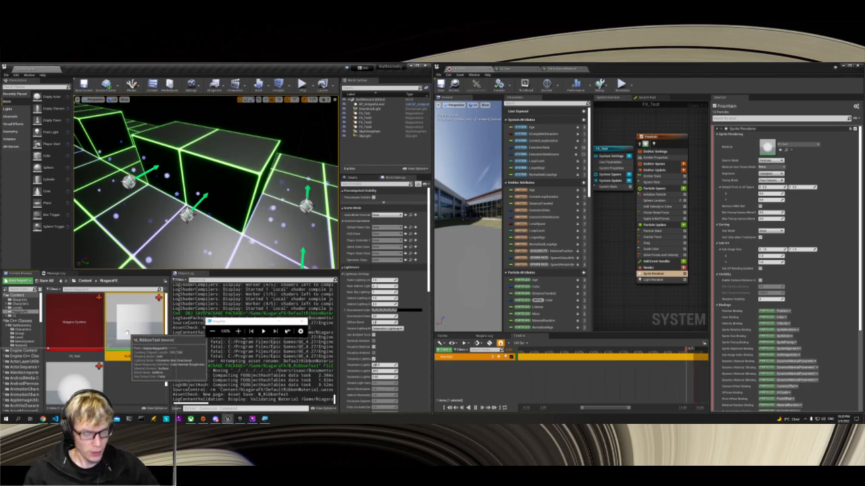
pyautogui.hotkey('ctrl', 'c')
pyautogui.click(802, 146)
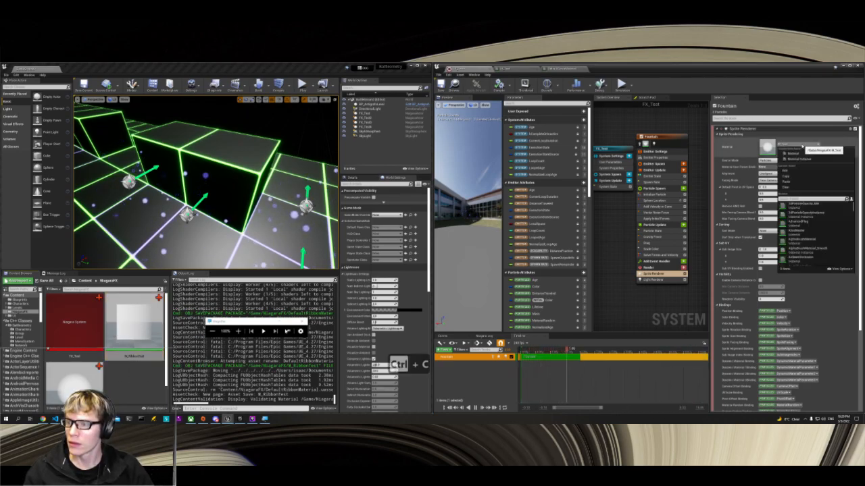
pyautogui.hotkey('ctrl', 'v')
pyautogui.click(803, 146)
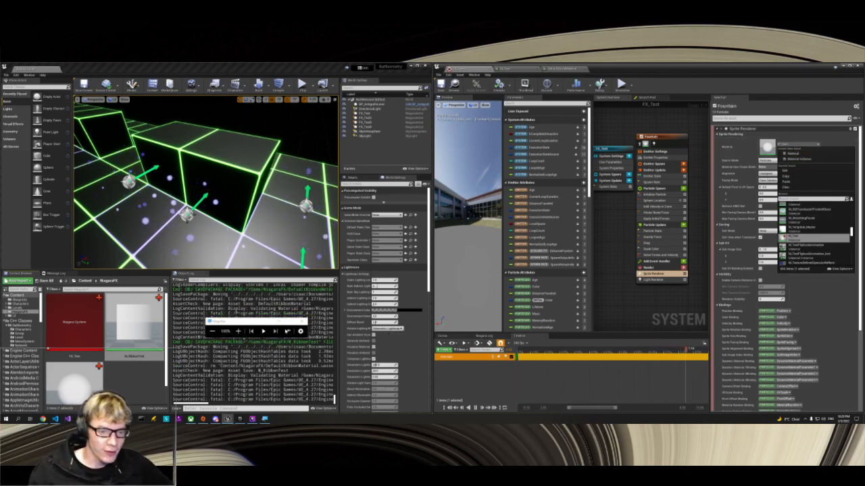
pyautogui.click(807, 144)
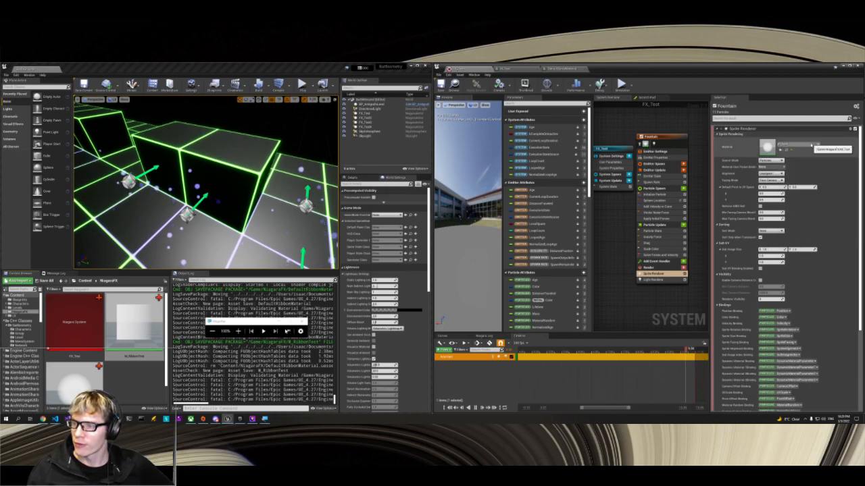
# Step: Assign the M_RibbonTest material to the Fountain emitter's Sprite Renderer and save the FX_Test system
pyautogui.click(793, 147)
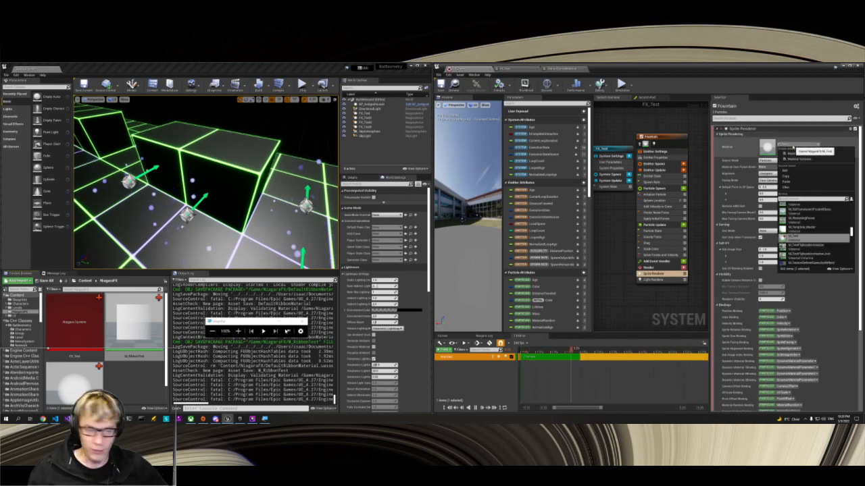
pyautogui.write('M_Ribbo')
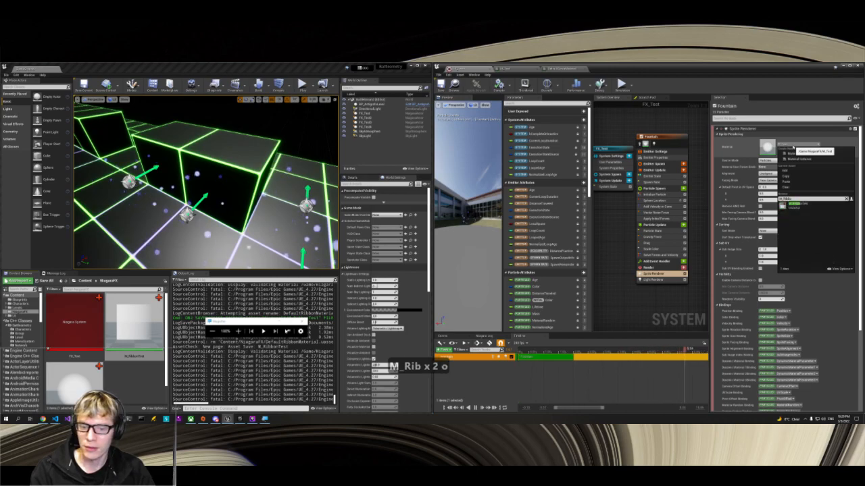
pyautogui.press('Return')
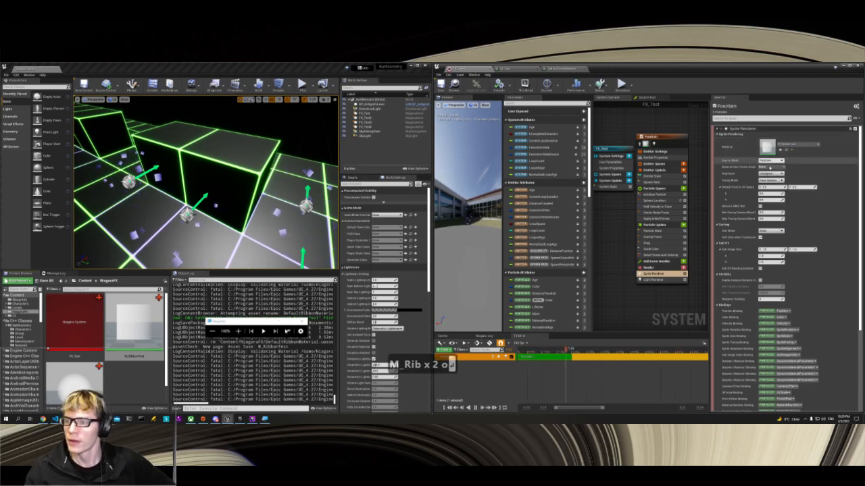
pyautogui.click(440, 84)
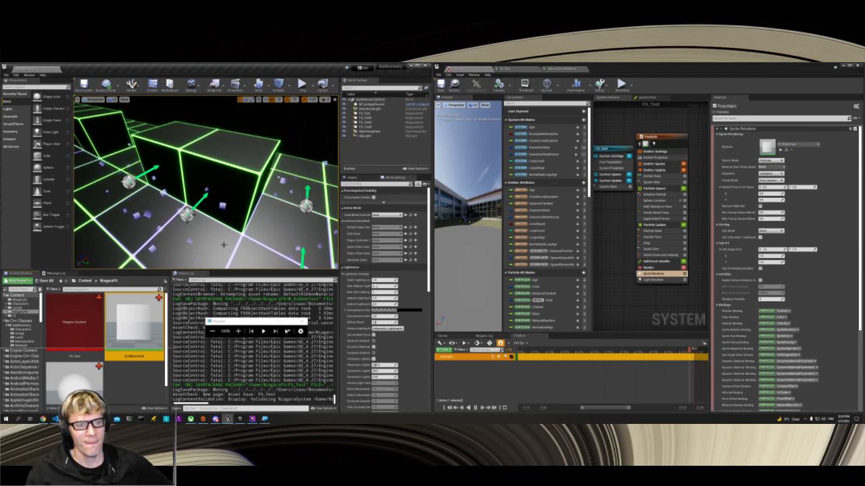
# Step: Examine the FX_Test effects with the ribbon material in the level from farther away and another angle
pyautogui.scroll(-4, 224, 245)
pyautogui.scroll(-3, 223, 245)
pyautogui.scroll(-3, 226, 242)
pyautogui.moveTo(229, 243); pyautogui.dragTo(177, 243, button='right')
pyautogui.scroll(-2, 229, 243)
pyautogui.moveTo(264, 241)
pyautogui.mouseDown(button='right')
pyautogui.moveTo(219, 236)
pyautogui.moveTo(263, 241)
pyautogui.mouseUp(button='right')
pyautogui.scroll(2, 263, 241)
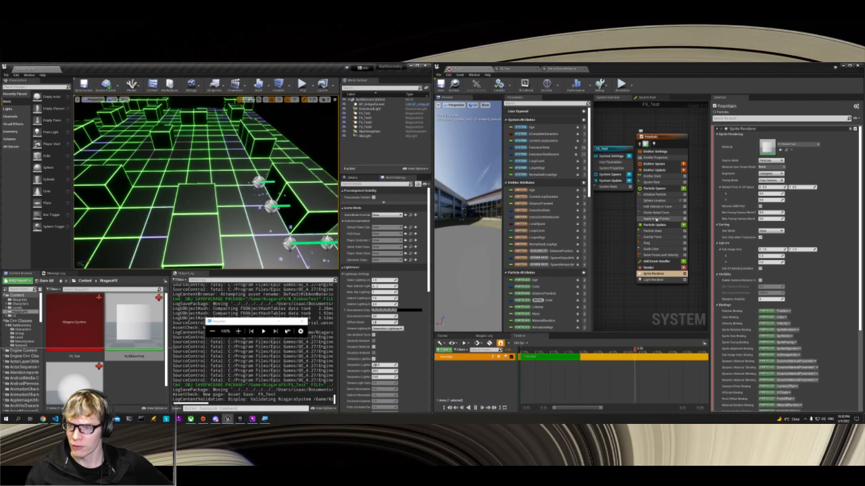
# Step: Look over the Fountain emitter's noise force, Sphere Location and Initialize Particle settings
pyautogui.click(657, 213)
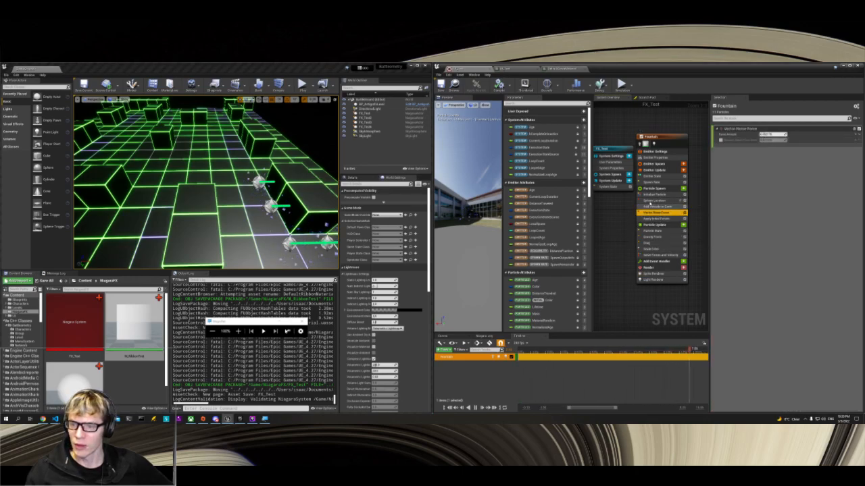
pyautogui.click(652, 200)
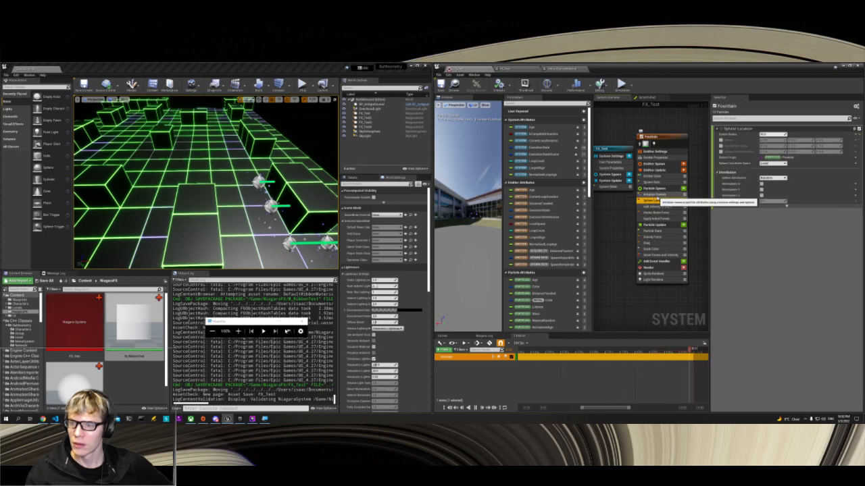
pyautogui.click(653, 195)
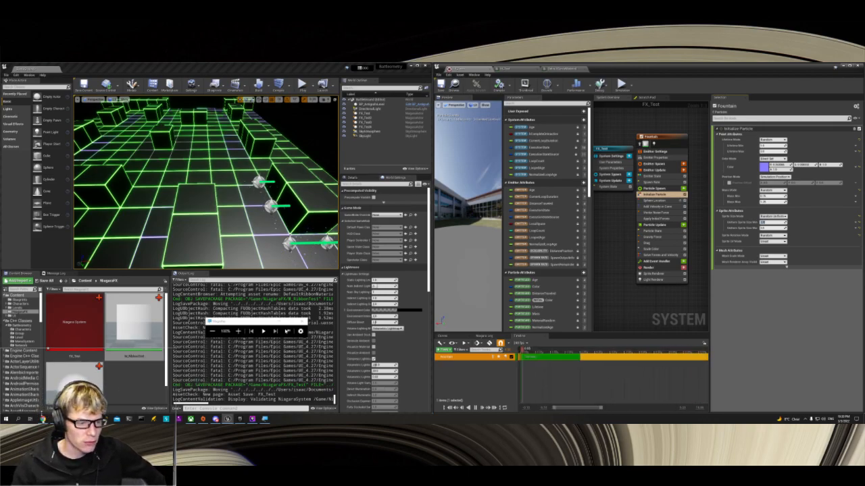
# Step: Switch to the browser and study the glowing pickups at another moment of the Atlas Reactor gameplay video
pyautogui.click(42, 419)
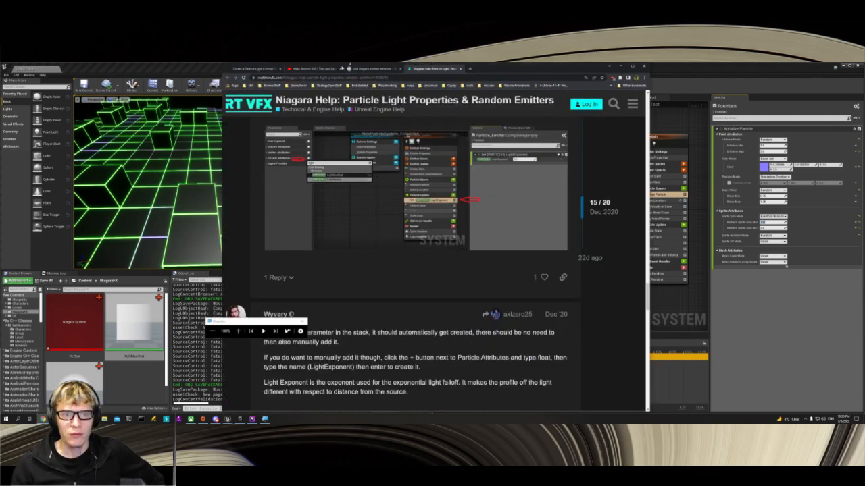
pyautogui.click(323, 70)
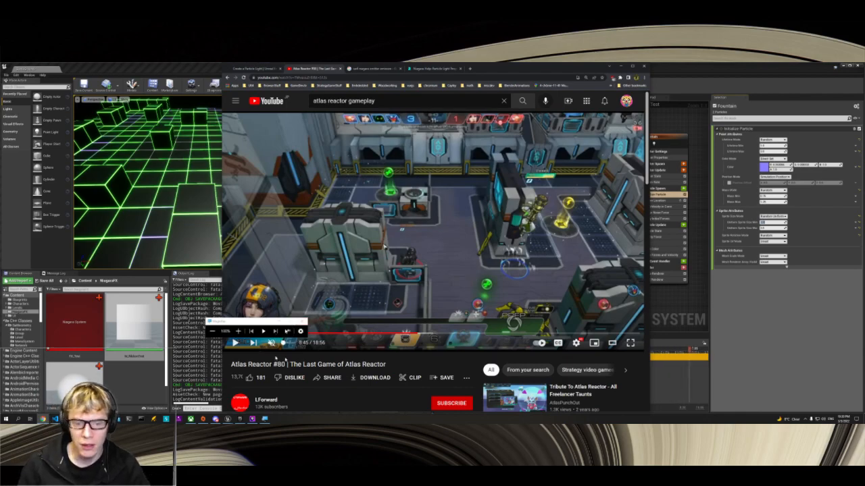
pyautogui.click(417, 334)
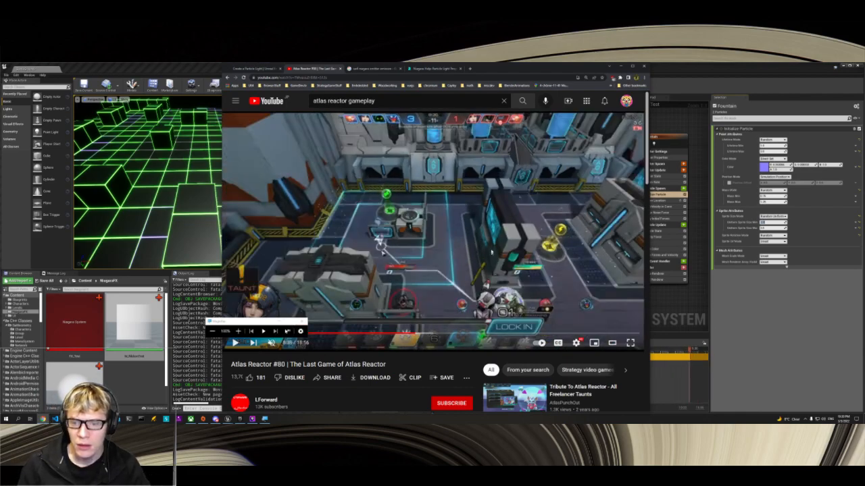
pyautogui.press('space')
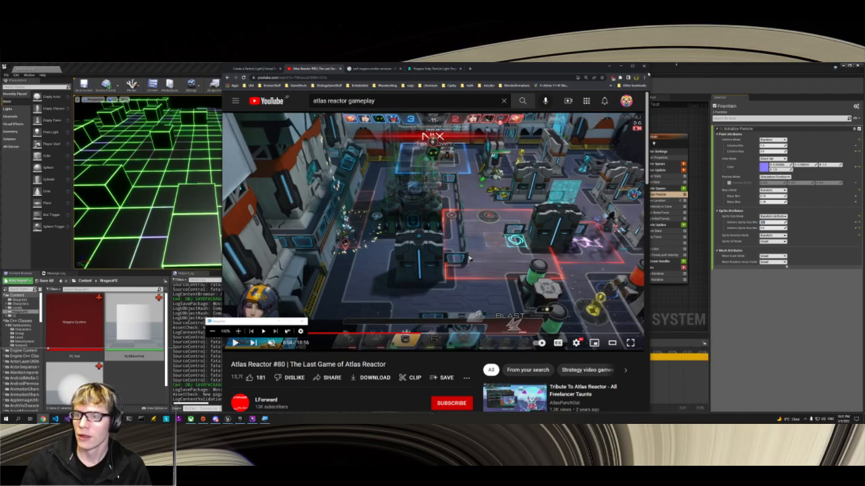
pyautogui.click(620, 67)
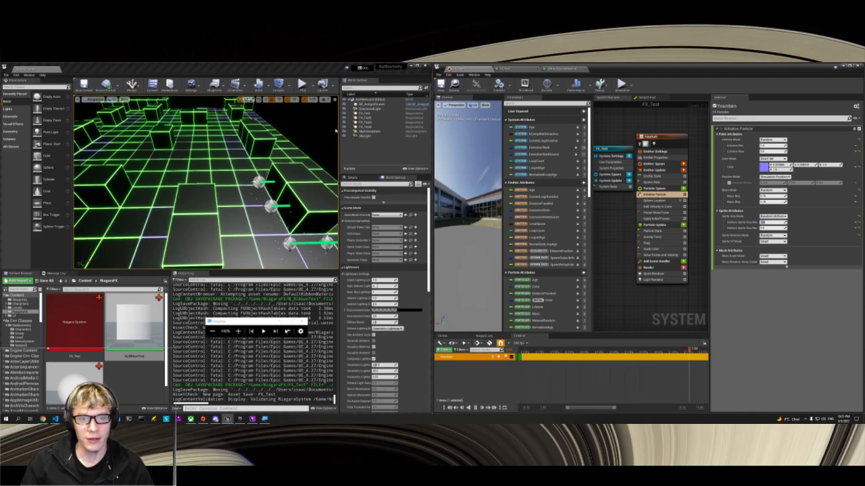
# Step: Enlarge the level editor window and close the asset editors, discarding the changes to DefaultSpriteMaterial
pyautogui.moveTo(339, 133); pyautogui.dragTo(377, 145)
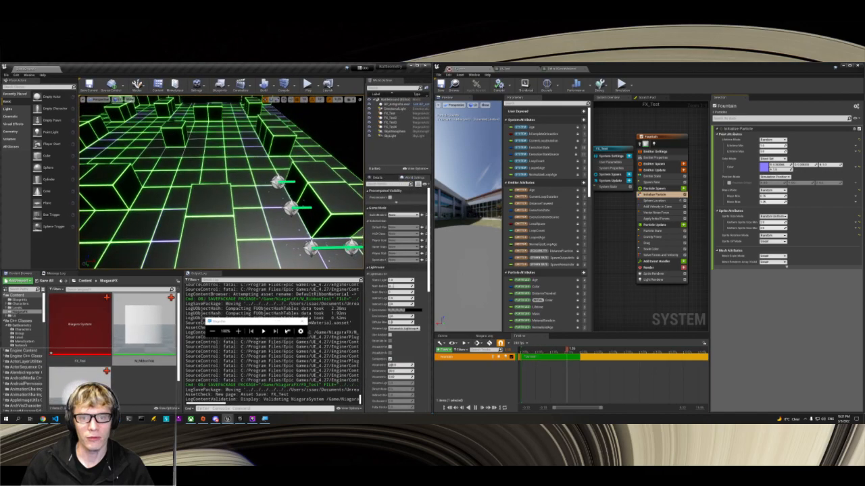
pyautogui.click(417, 67)
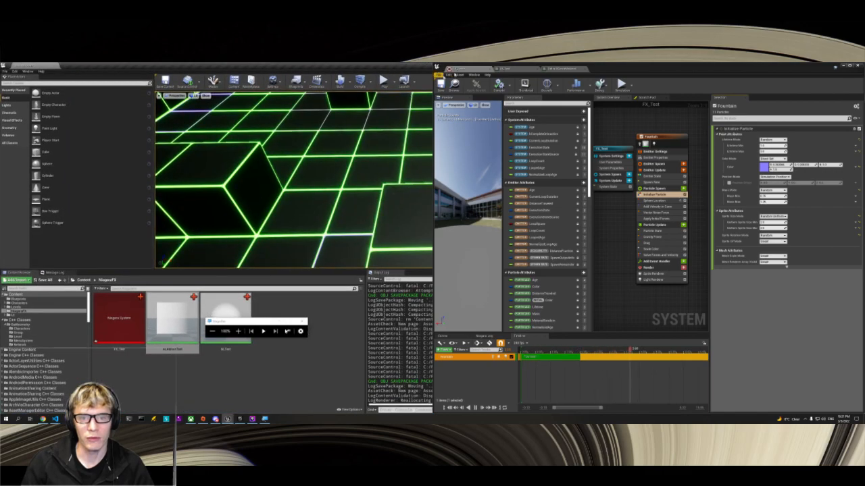
pyautogui.click(858, 65)
pyautogui.click(444, 259)
pyautogui.click(443, 260)
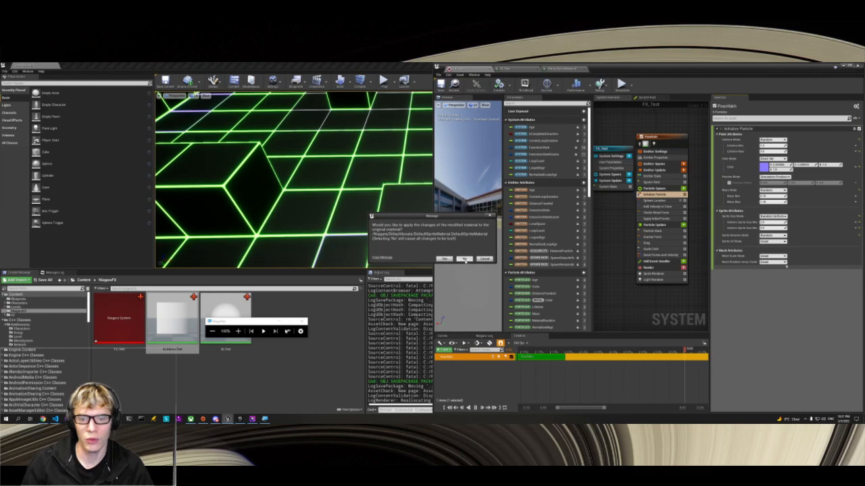
pyautogui.click(464, 259)
# Step: Play the level, move the camera around the arena to check the effects near and far, and end the play session
pyautogui.scroll(-5, 537, 229)
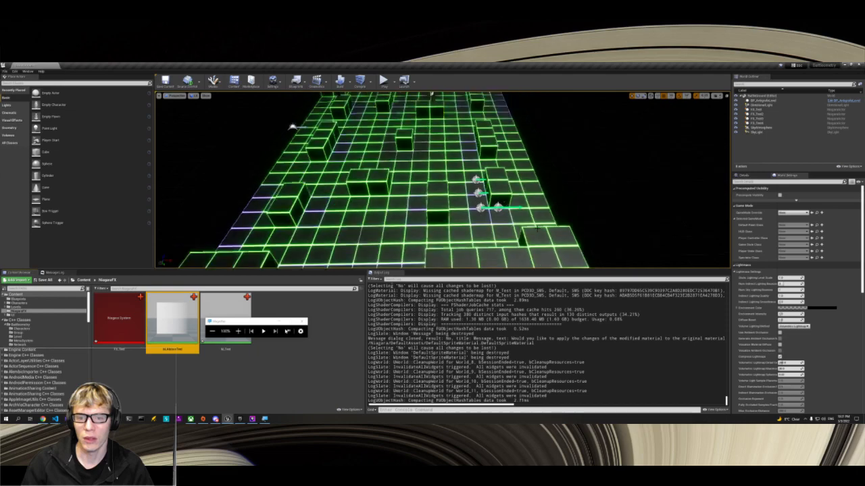
pyautogui.click(383, 80)
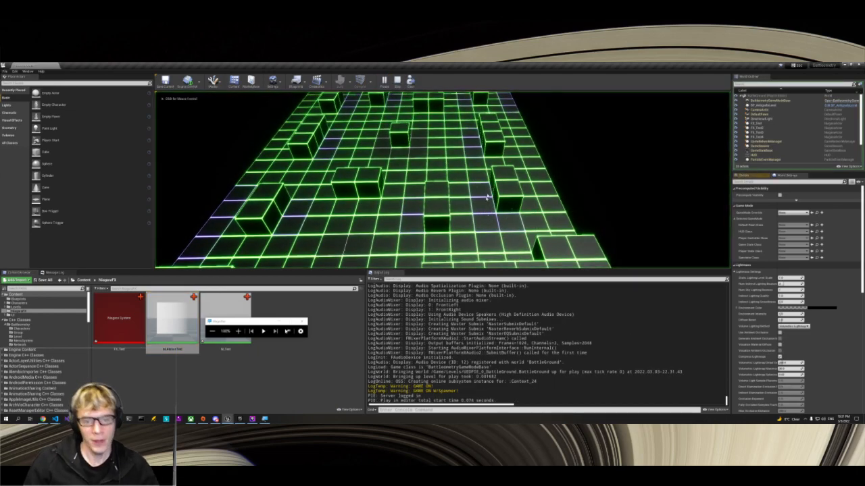
pyautogui.click(486, 196)
pyautogui.press('s')
pyautogui.press('w')
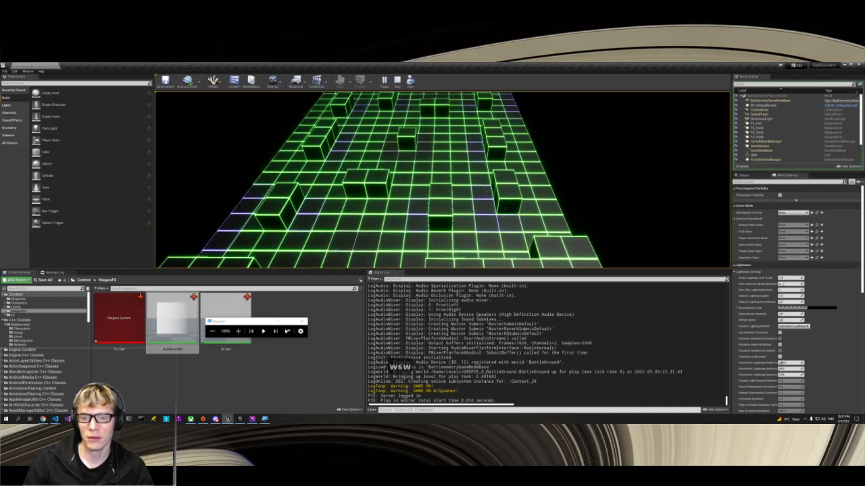
pyautogui.press('d')
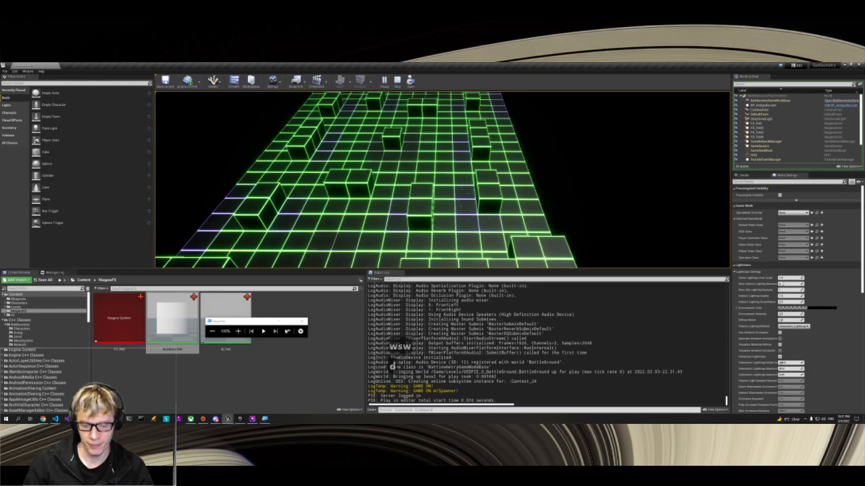
pyautogui.press('d')
pyautogui.press('w')
pyautogui.press('w')
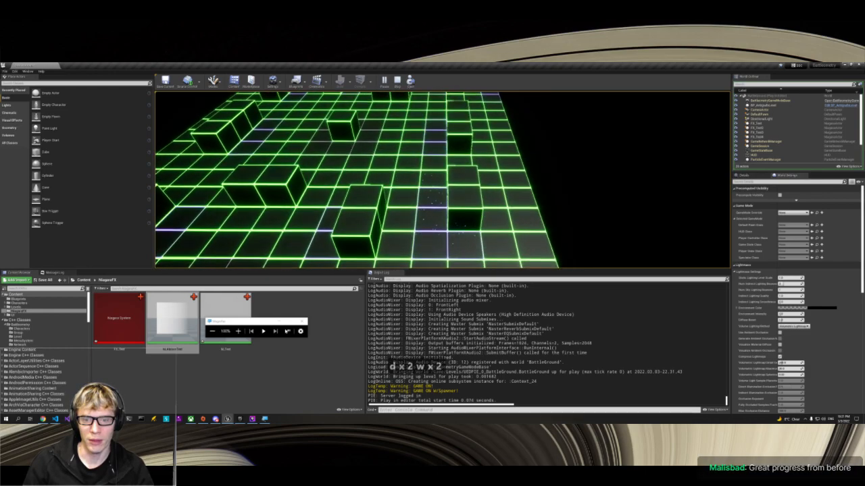
pyautogui.press('s')
pyautogui.press('a')
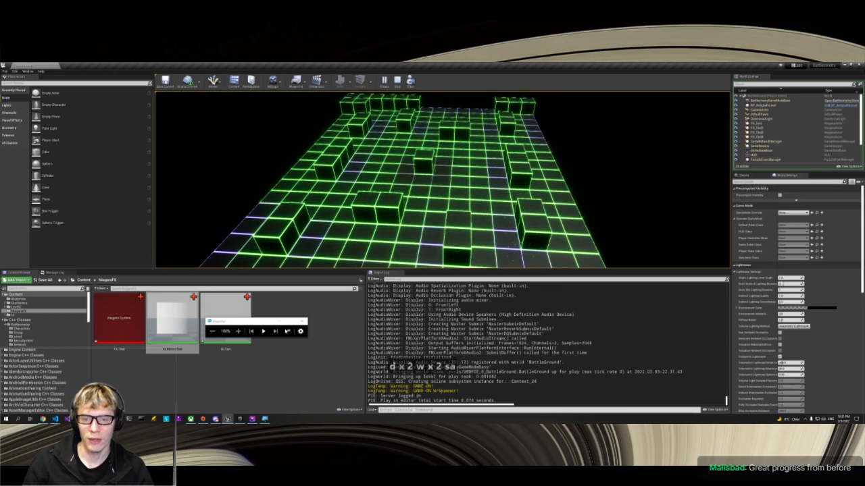
pyautogui.press('a')
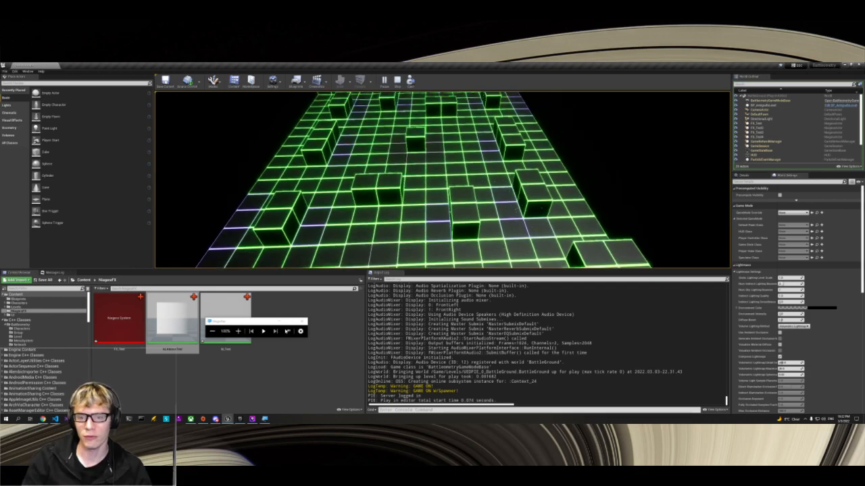
pyautogui.press('w')
pyautogui.press('s')
pyautogui.press('a')
pyautogui.press('w')
pyautogui.press('d')
pyautogui.press('w')
pyautogui.press('w')
pyautogui.press('s')
pyautogui.press('w')
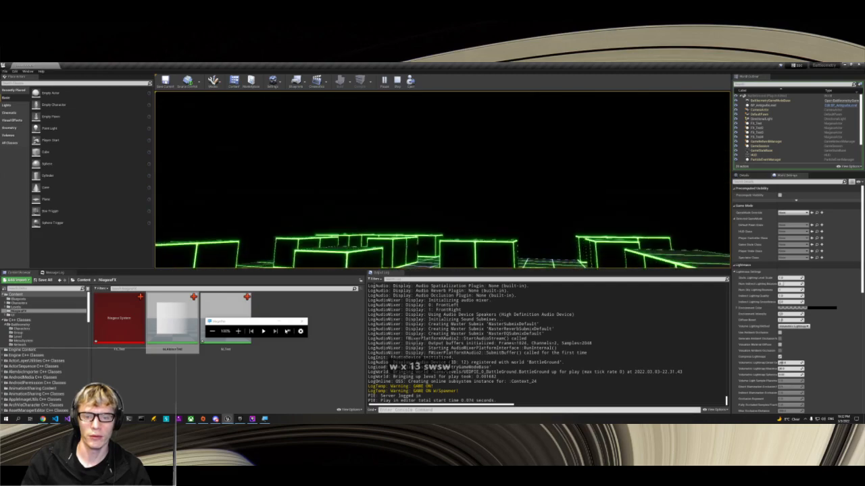
pyautogui.press('s')
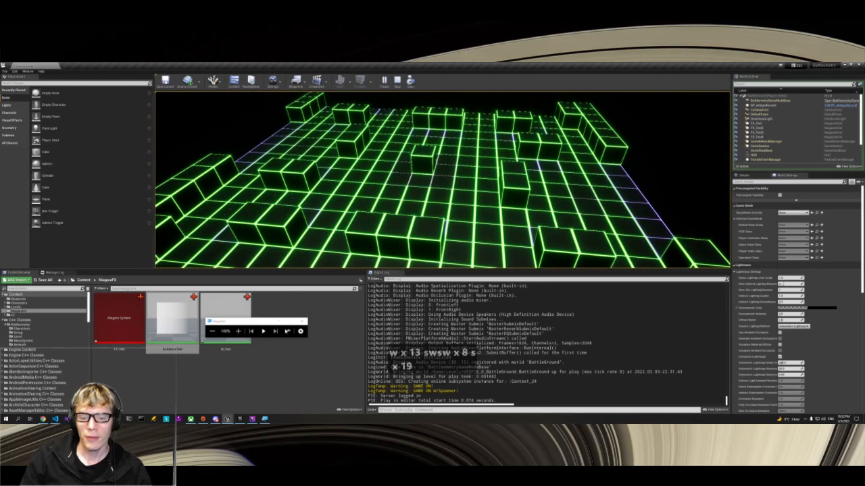
pyautogui.press('s')
pyautogui.press('s')
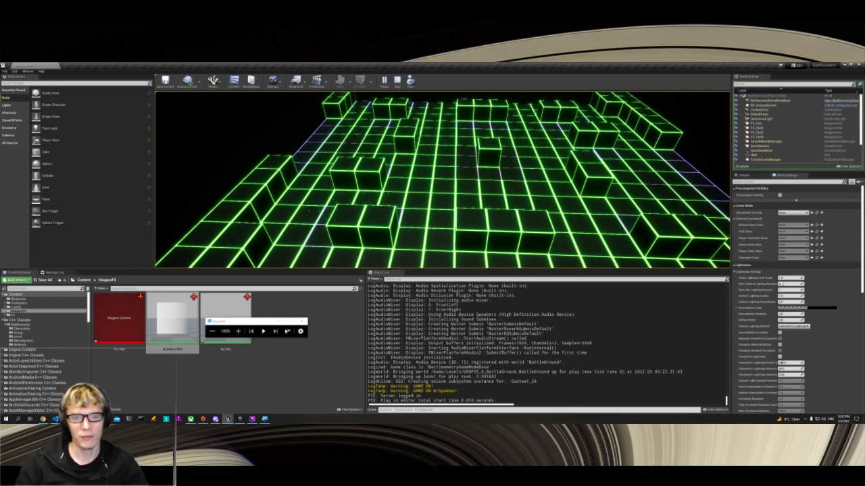
pyautogui.press('Escape')
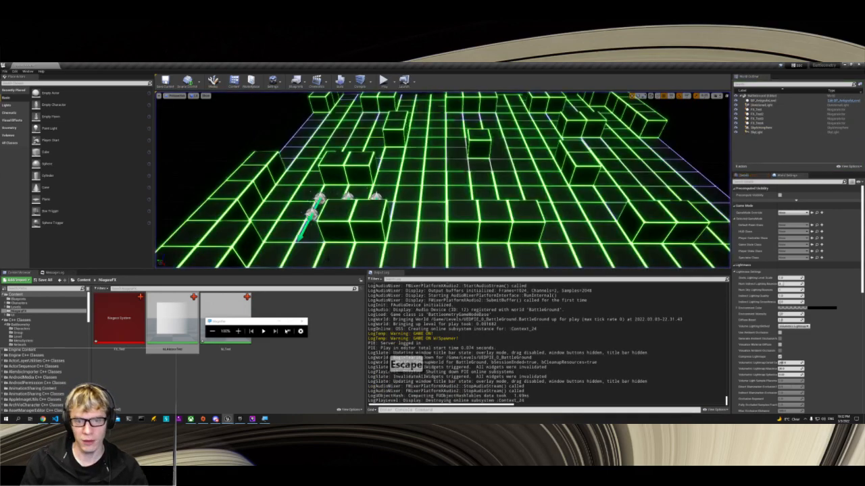
# Step: Minimize the Unreal Editor and switch to Twitch Studio
pyautogui.click(843, 65)
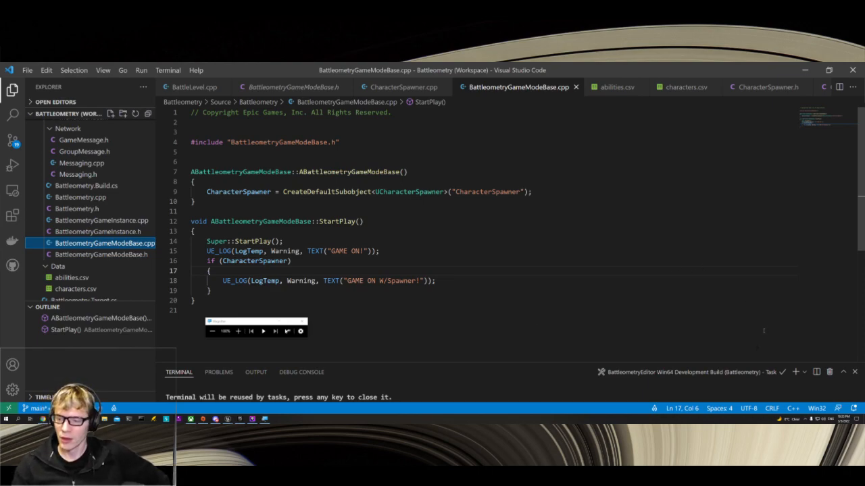
pyautogui.click(254, 420)
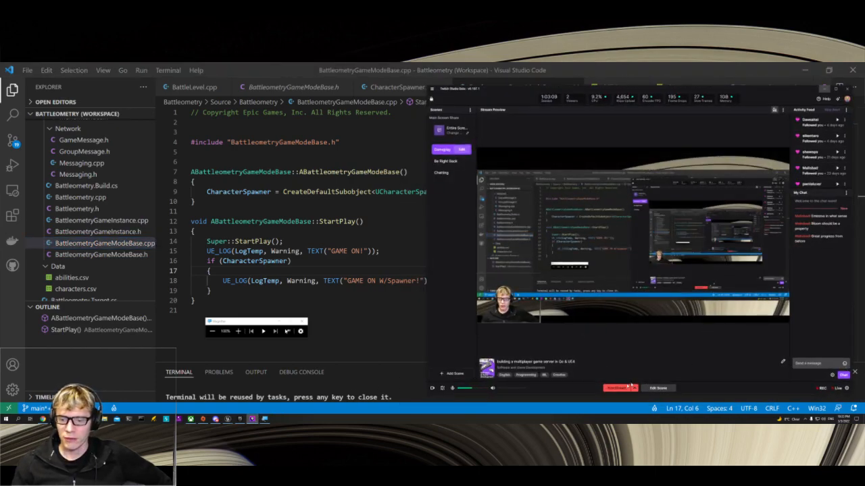